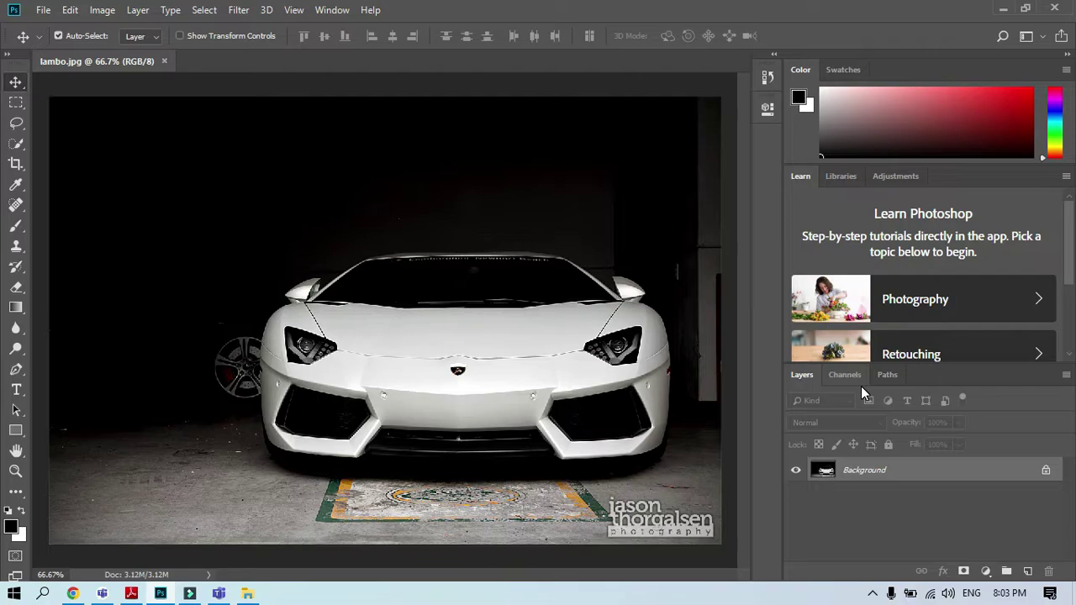
Collapse the side panels to icons and float the Layers panel over the upper part of the canvas
click(1065, 54)
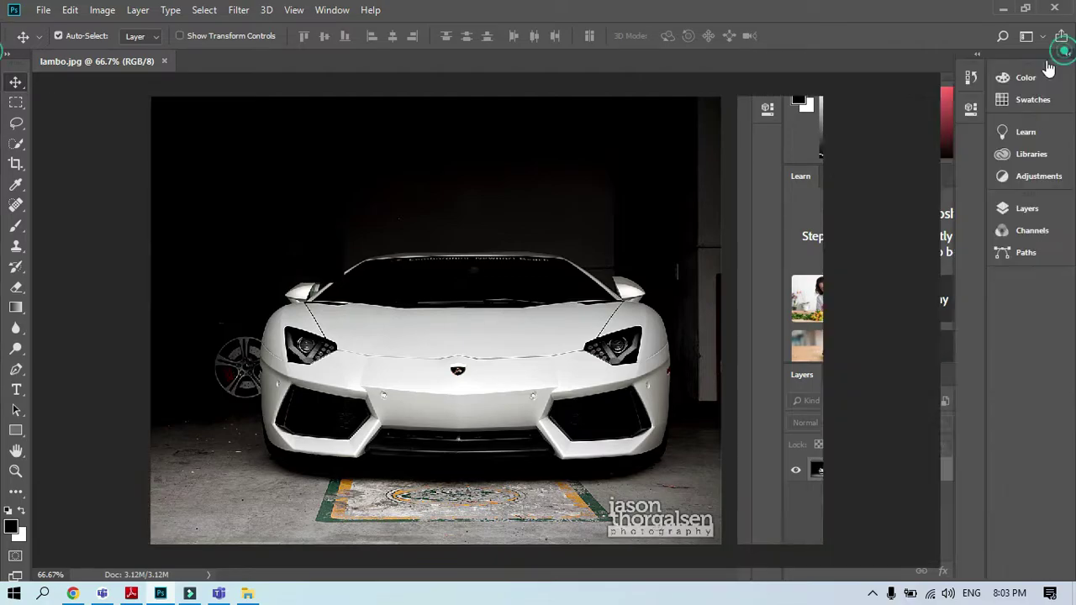
click(1007, 210)
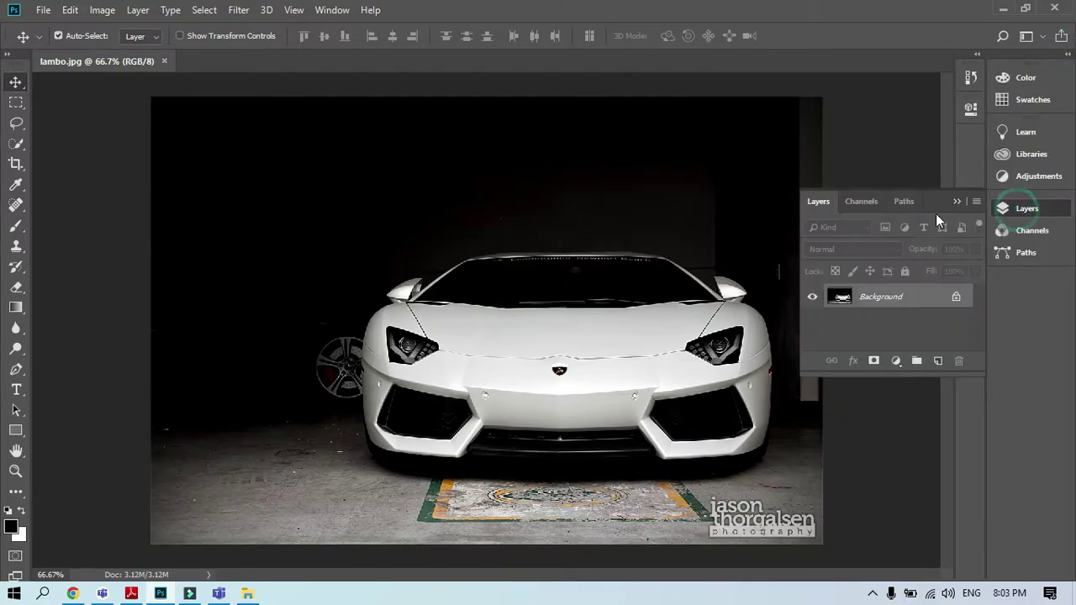
drag(926, 196, 881, 82)
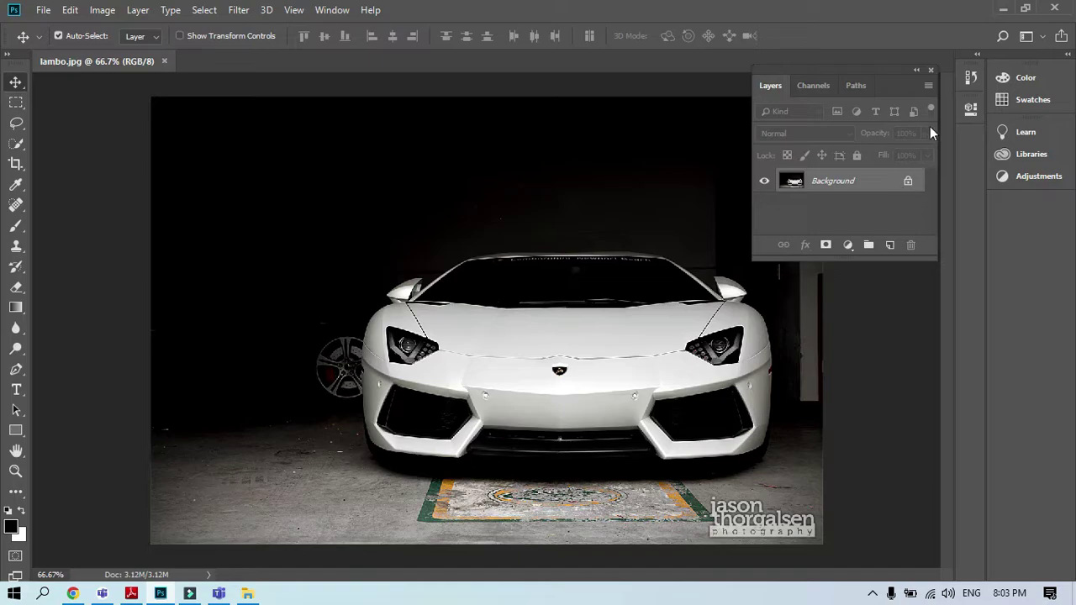
Close the floating Layers panel, then display it again and make it taller
click(931, 70)
click(336, 11)
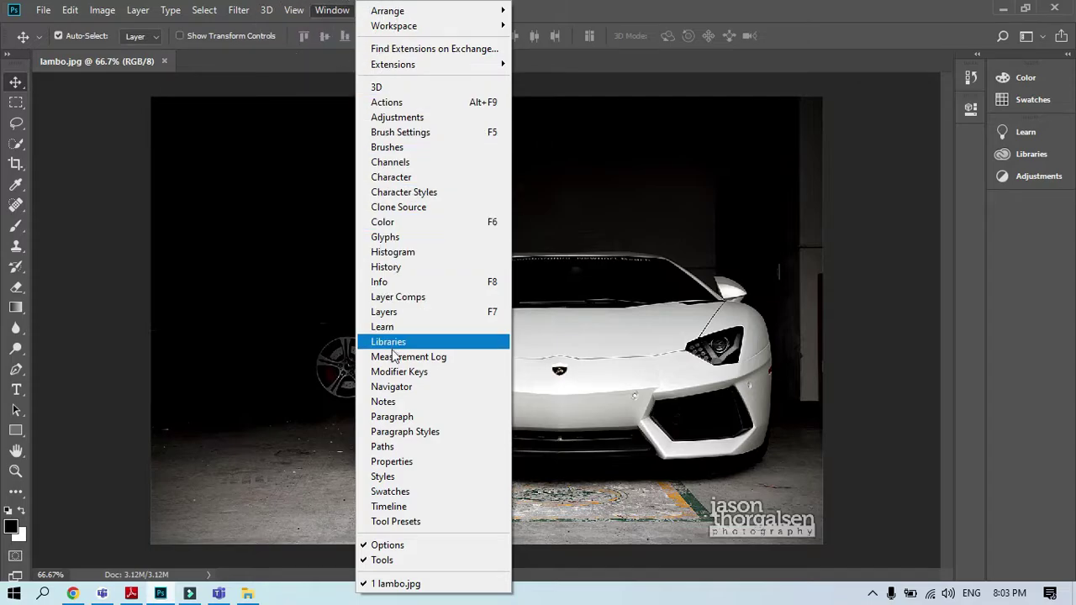
click(405, 321)
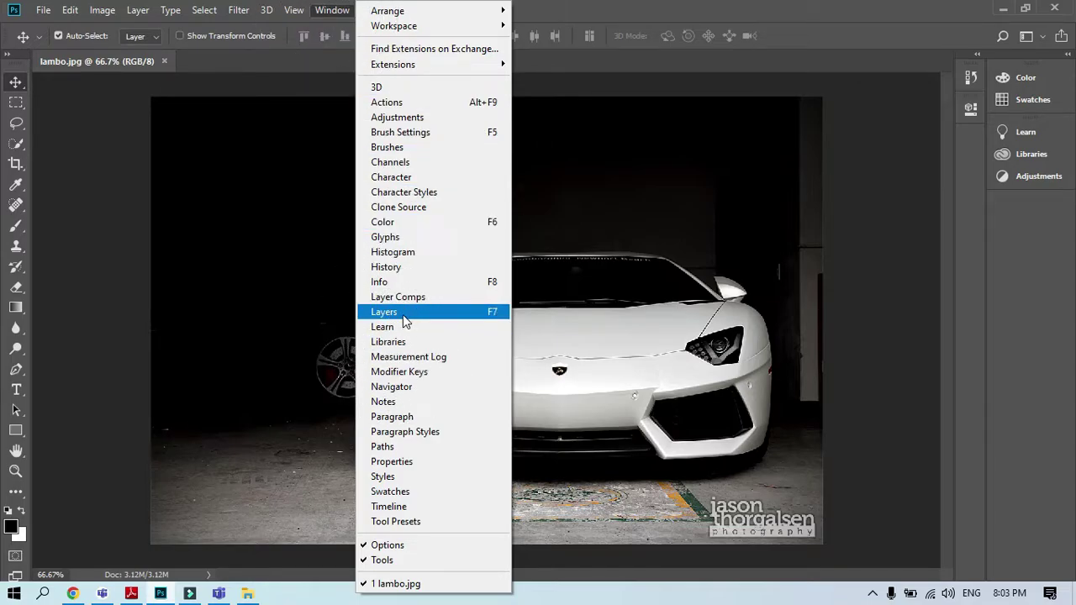
click(403, 317)
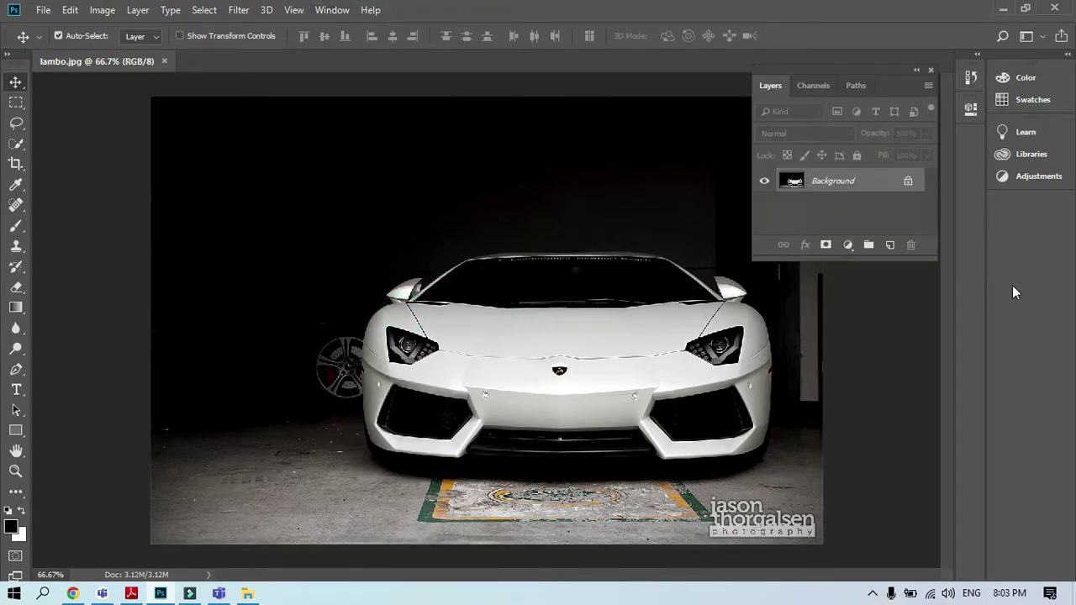
mouse_move(879, 72)
mouse_down()
mouse_move(519, 97)
mouse_move(156, 99)
mouse_move(170, 80)
mouse_move(673, 164)
mouse_move(868, 101)
mouse_move(883, 80)
mouse_up()
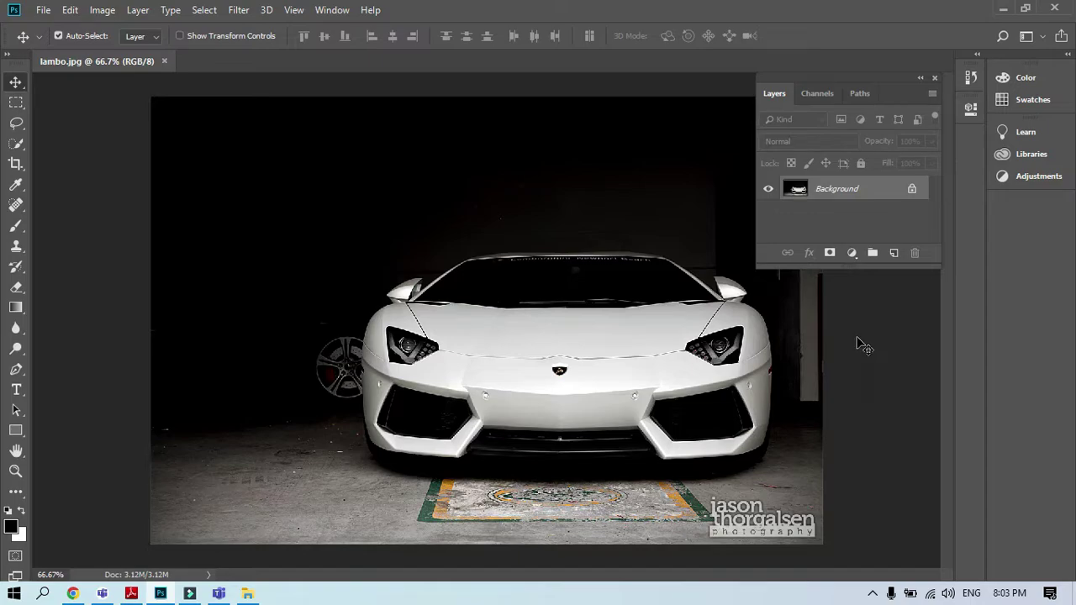
drag(849, 267, 851, 424)
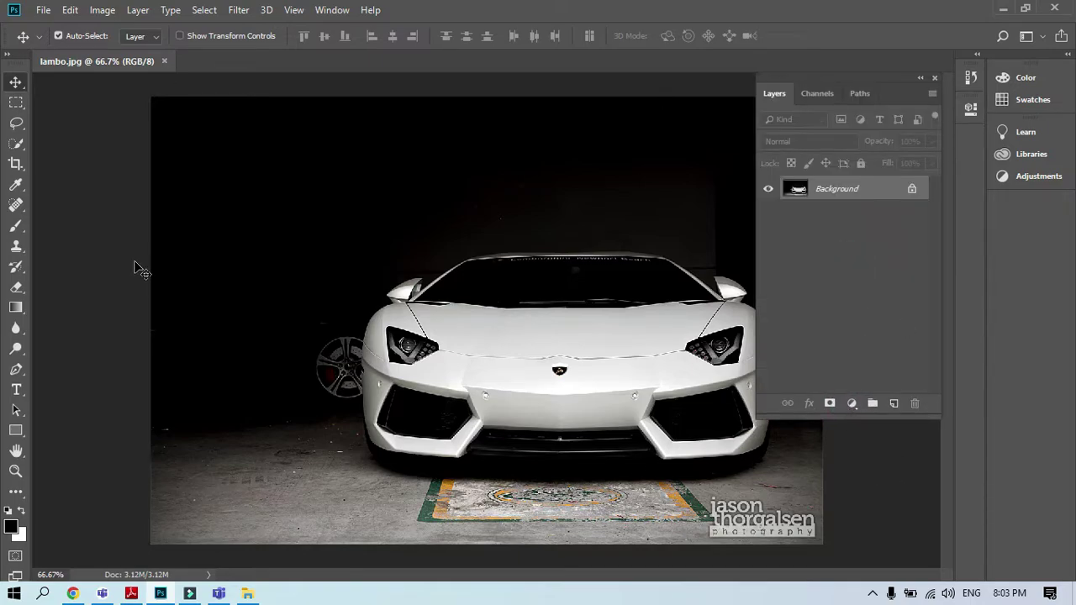
Try to move the locked Background layer of lambo.jpg with the Move tool, and decline converting it to a normal layer
click(300, 302)
click(853, 197)
click(911, 190)
click(869, 198)
click(16, 83)
click(66, 84)
drag(471, 224, 451, 376)
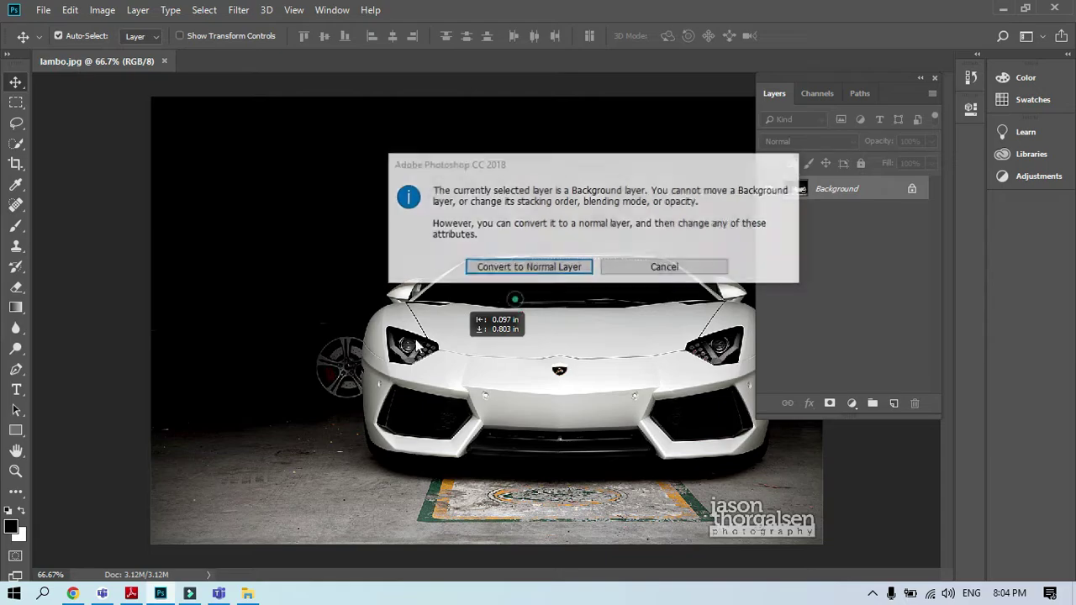
click(519, 268)
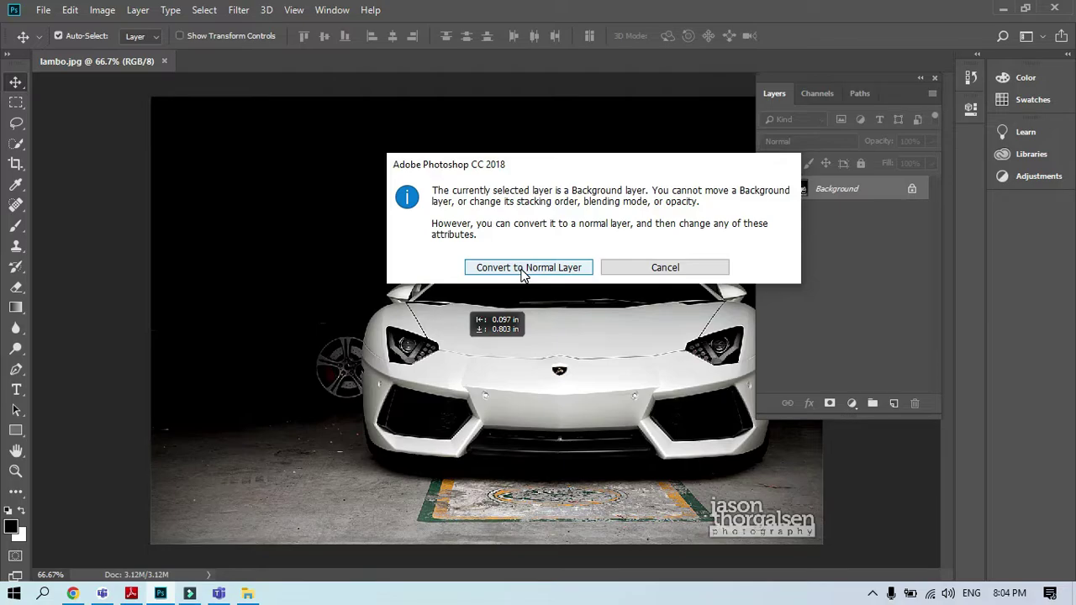
click(668, 268)
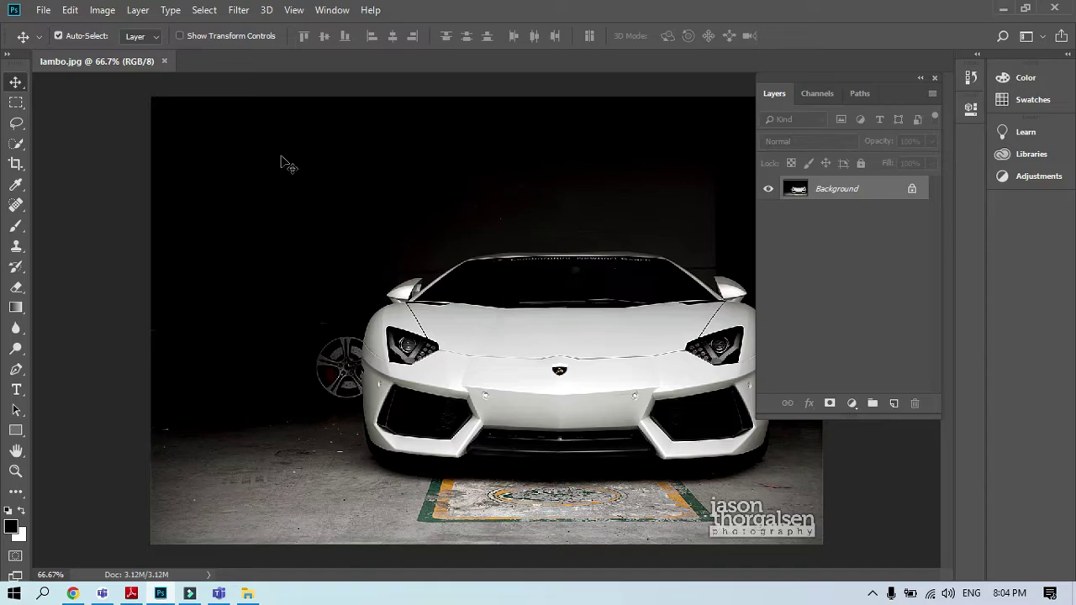
Close lambo.jpg and open background_layer.psd from the Lecture 05 folder in File Explorer
click(165, 60)
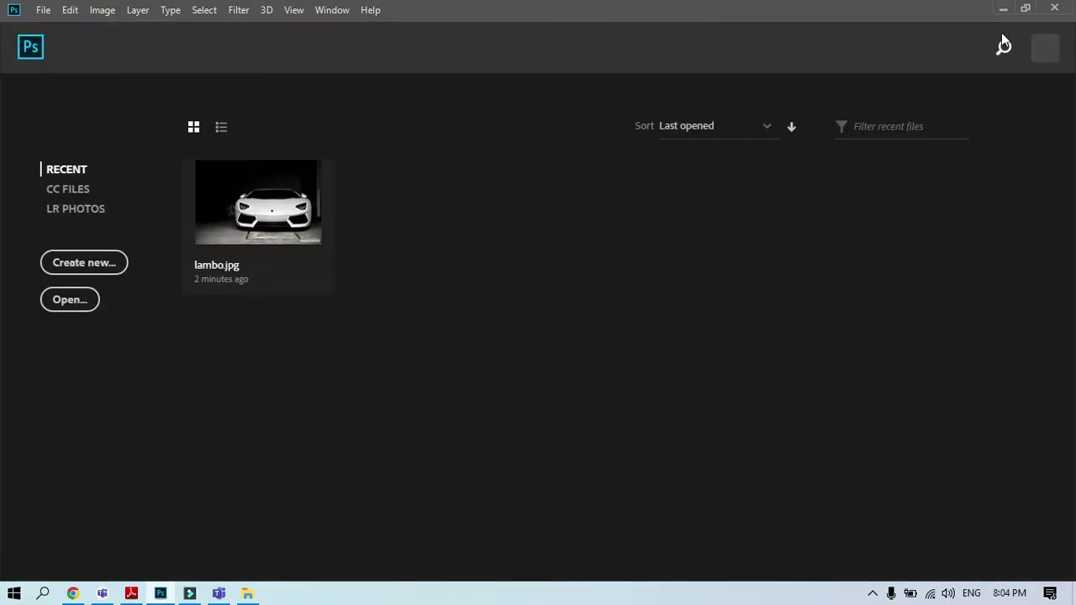
click(998, 8)
click(694, 362)
drag(746, 282, 447, 412)
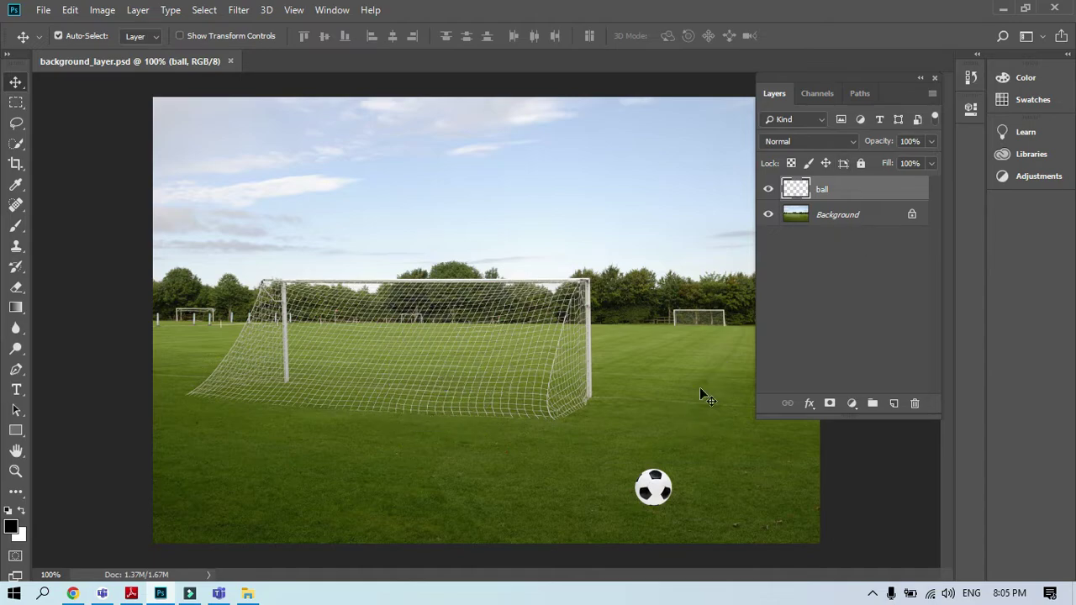
Try to move the Background layer, and move the ball layer horizontally across the grass to below the goal net
click(828, 217)
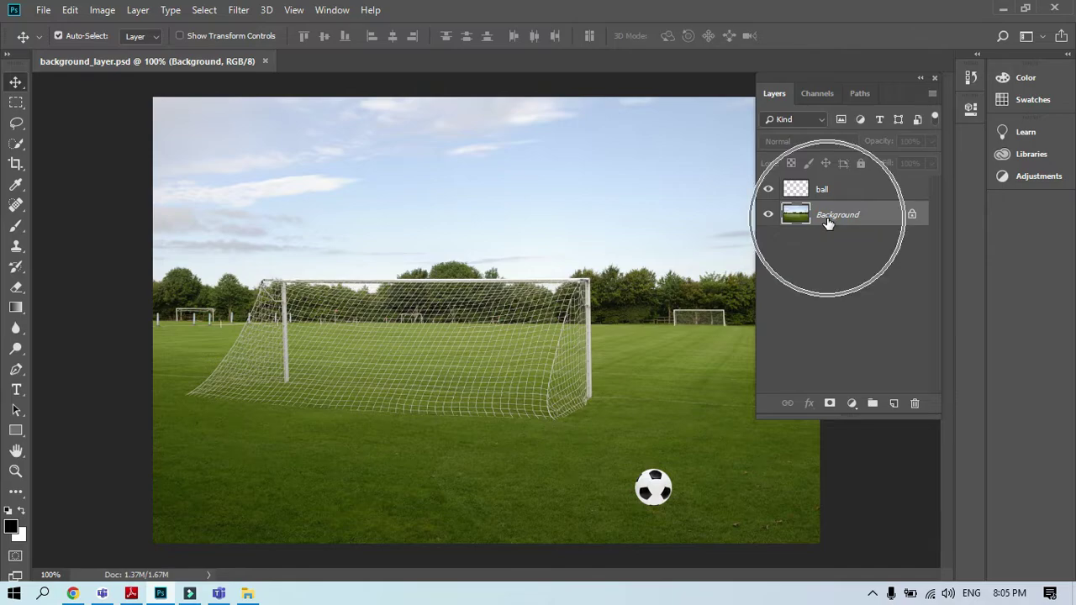
click(403, 267)
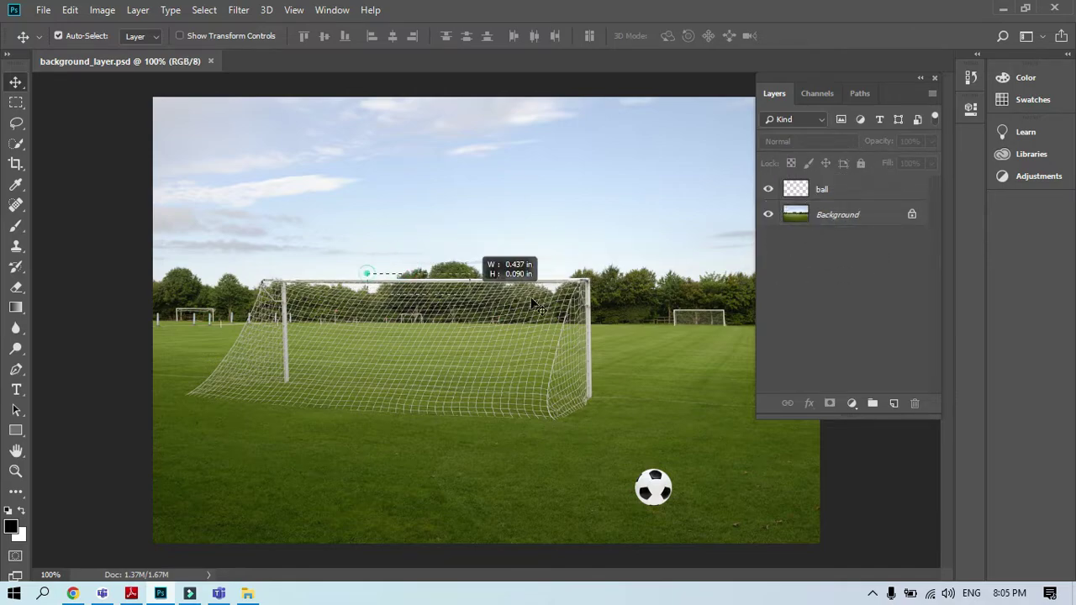
click(819, 196)
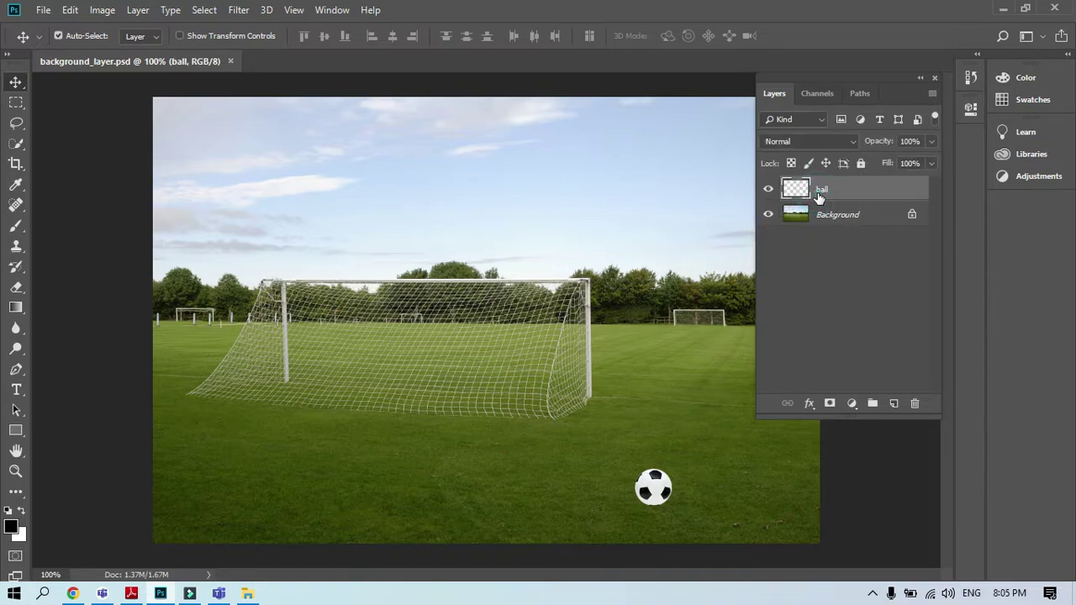
drag(654, 475, 366, 475)
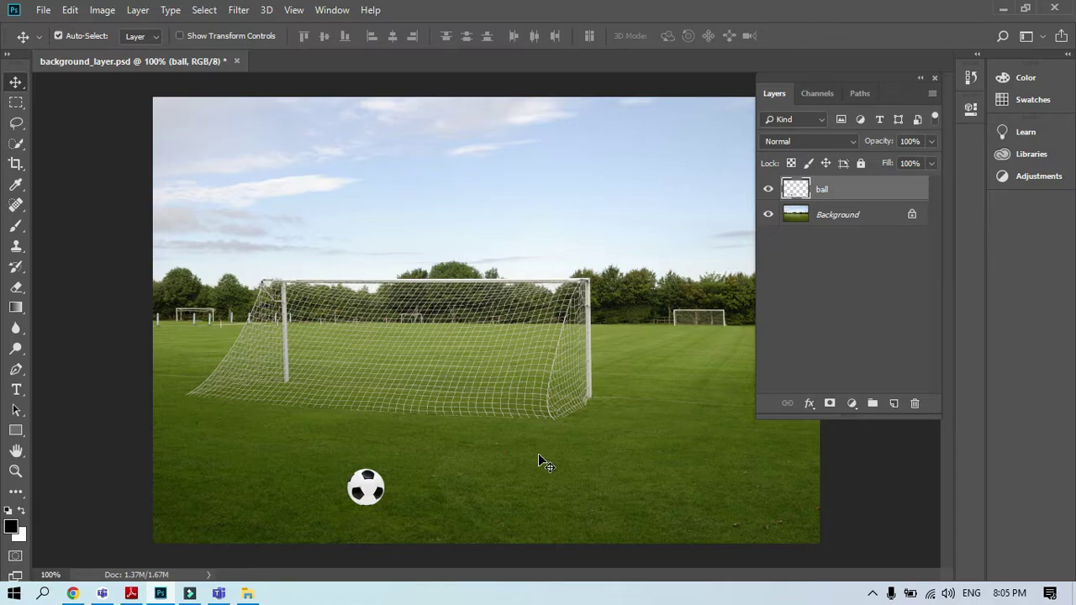
Close background_layer.psd without saving the changes
click(912, 215)
click(237, 62)
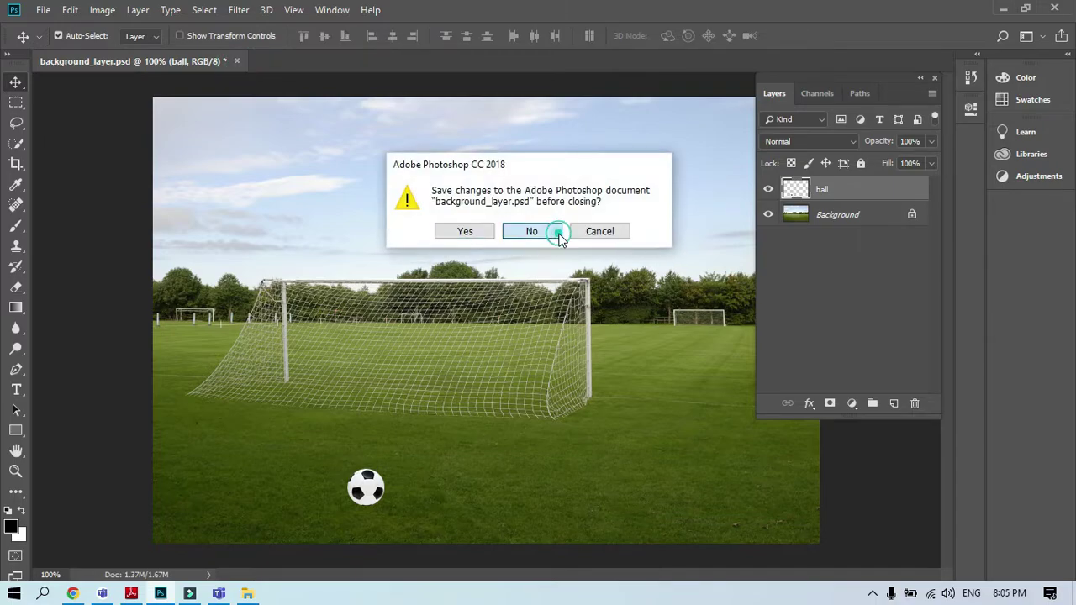
click(559, 238)
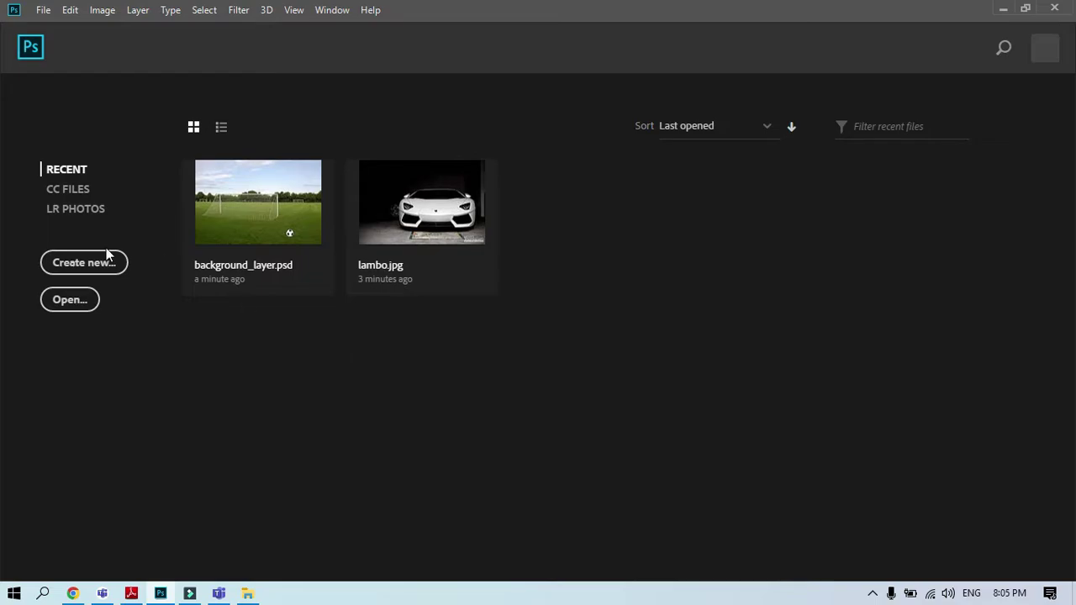
Create a new Web document of 1800 x 2000 pixels at 72 pixels/inch with a white background and artboards turned off
click(91, 268)
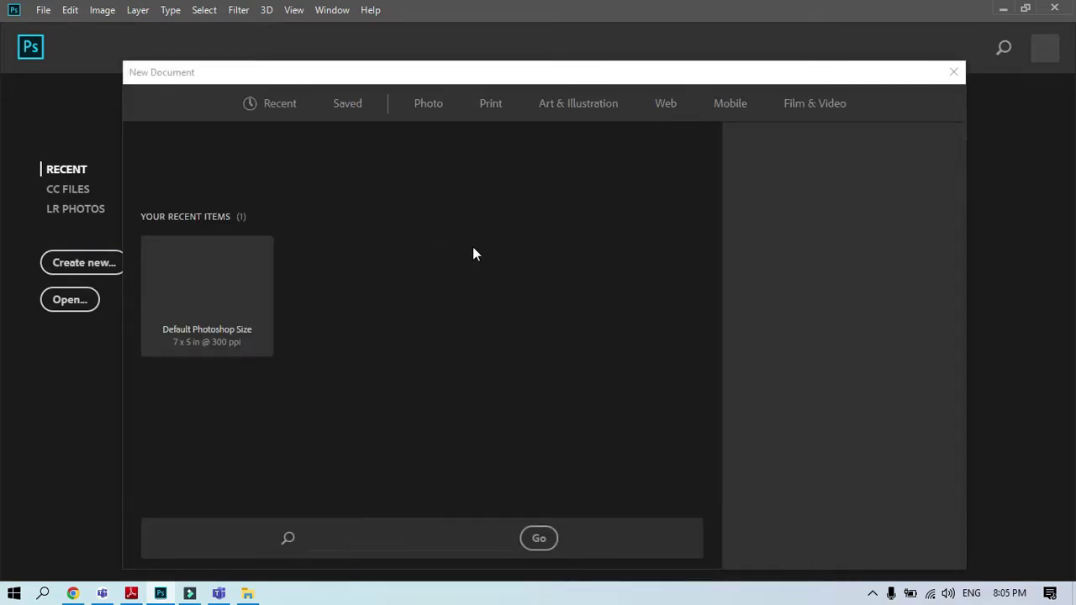
click(666, 108)
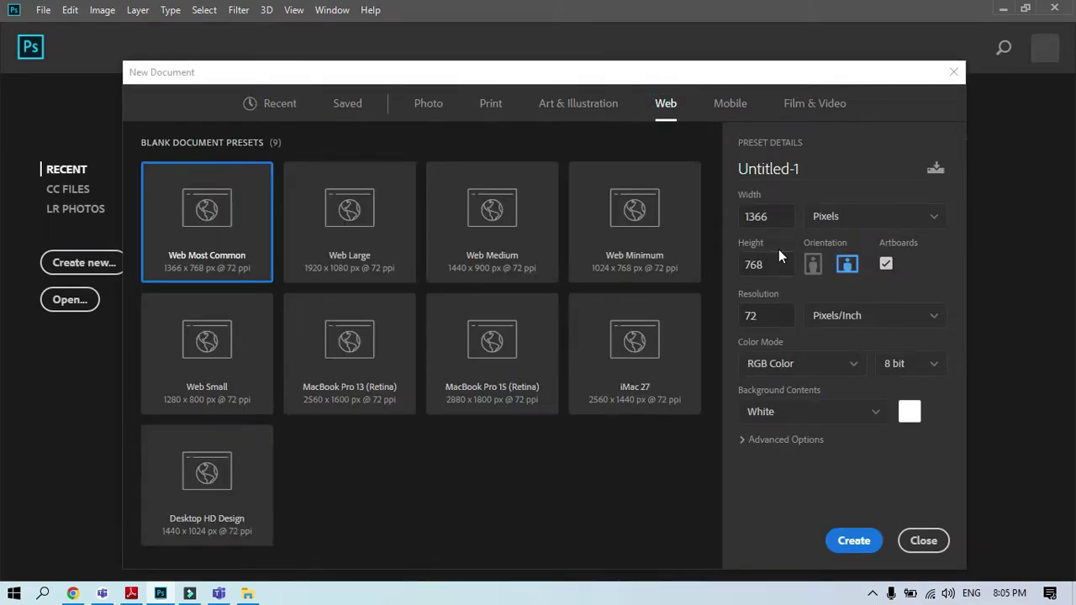
text(1800)
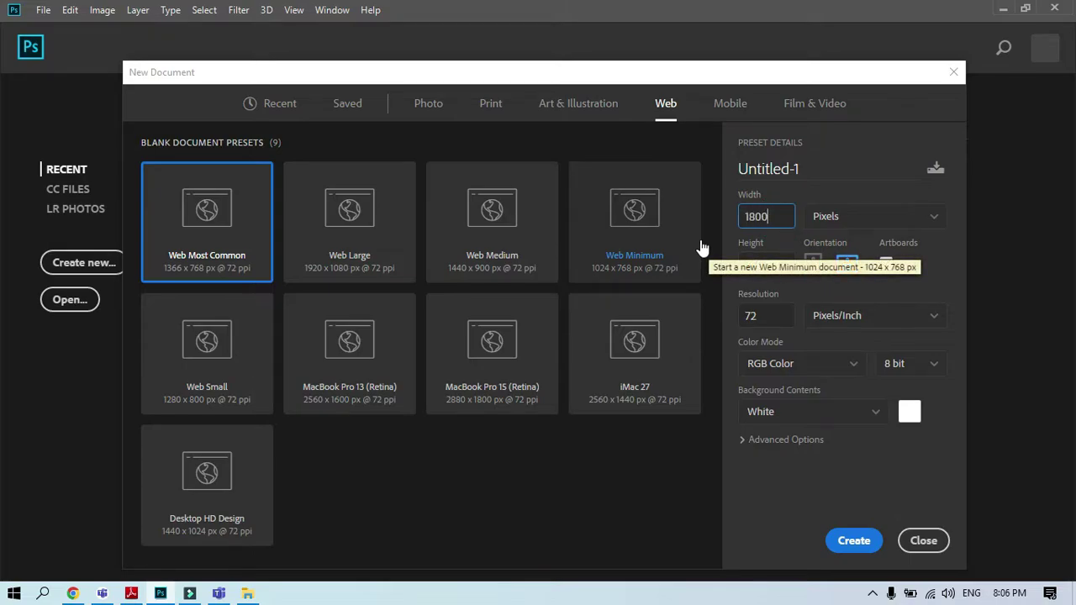
key(Tab)
text(1)
text(000)
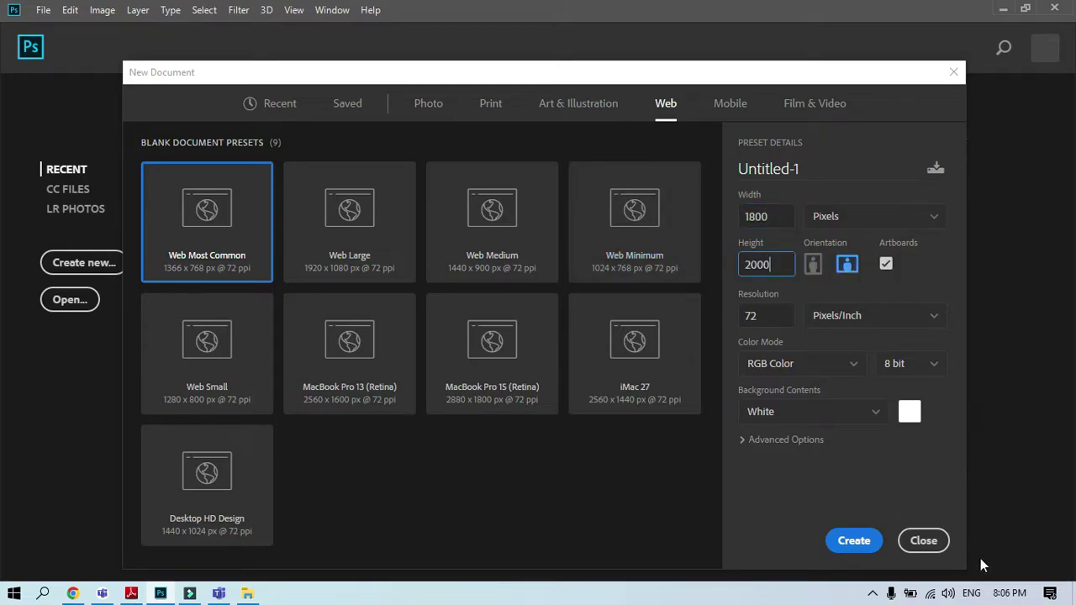
click(886, 266)
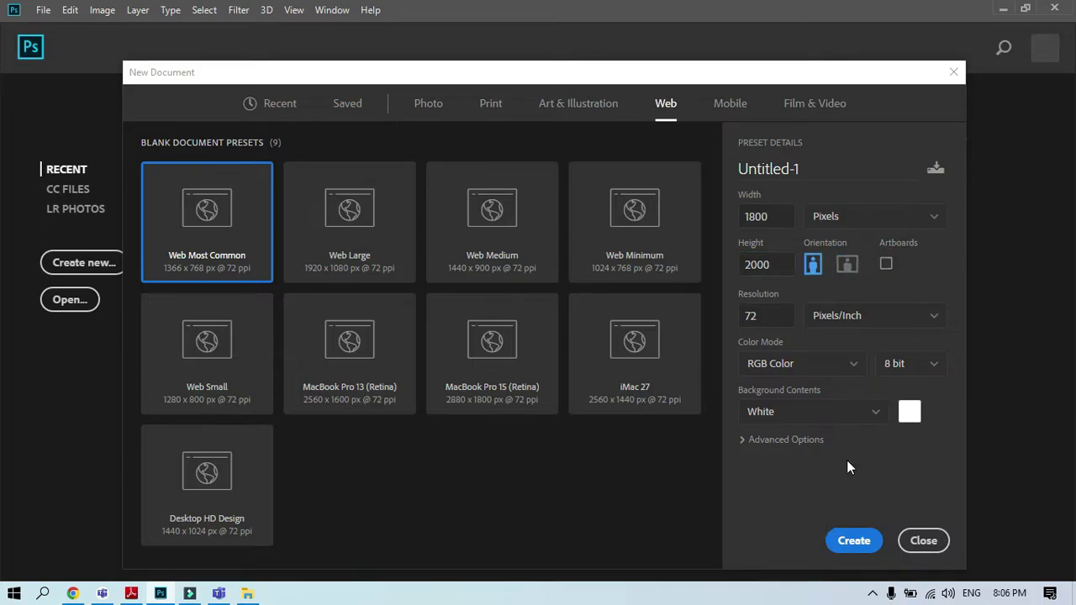
click(850, 543)
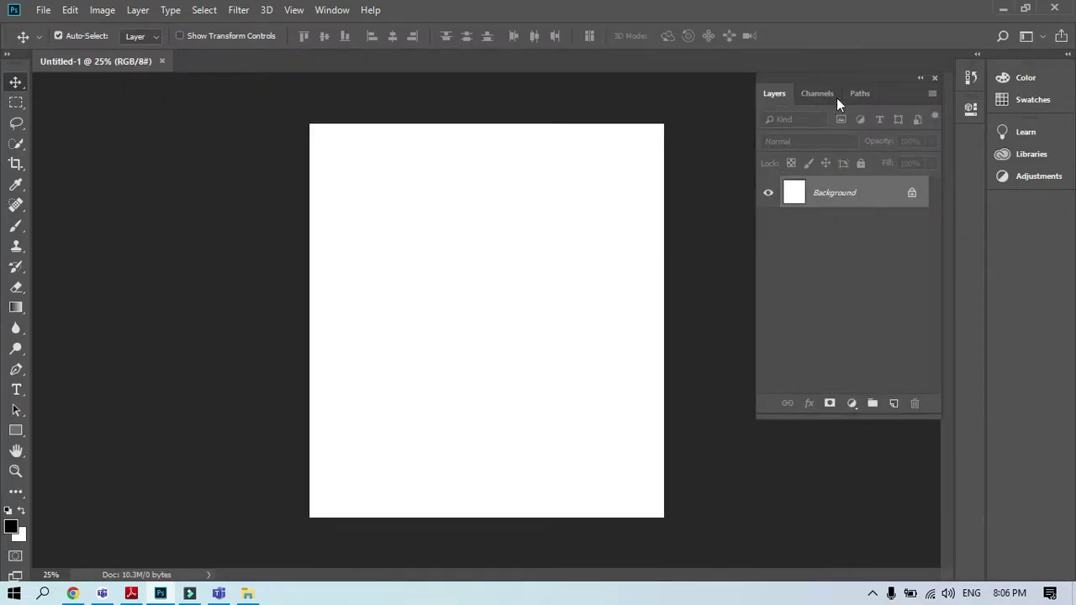
Place the lambo image from the Lecture 05 folder into the new document as its own layer
click(858, 193)
click(1004, 10)
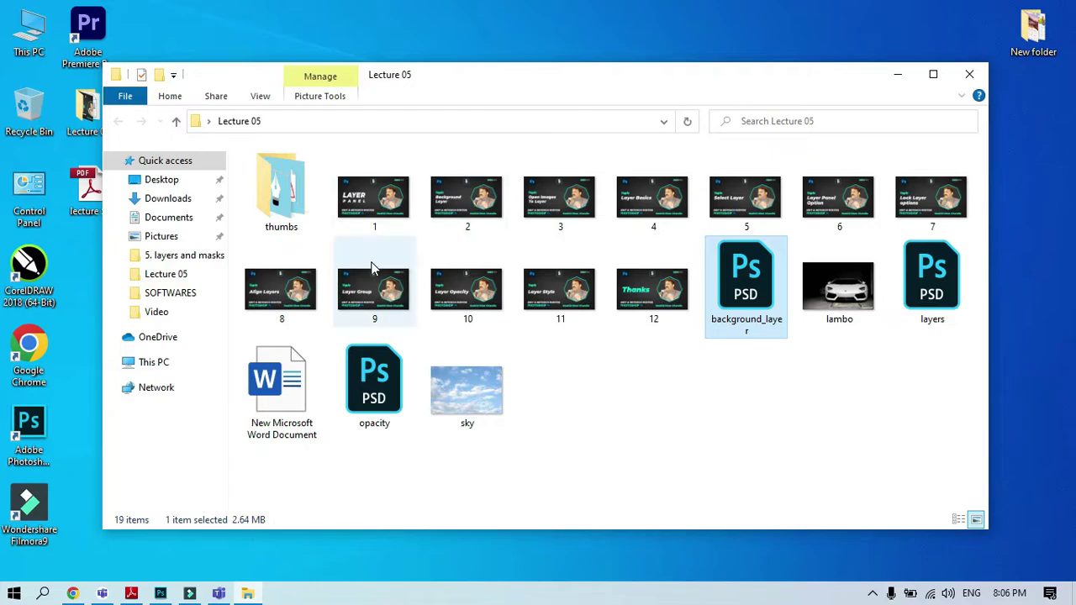
drag(859, 306, 514, 346)
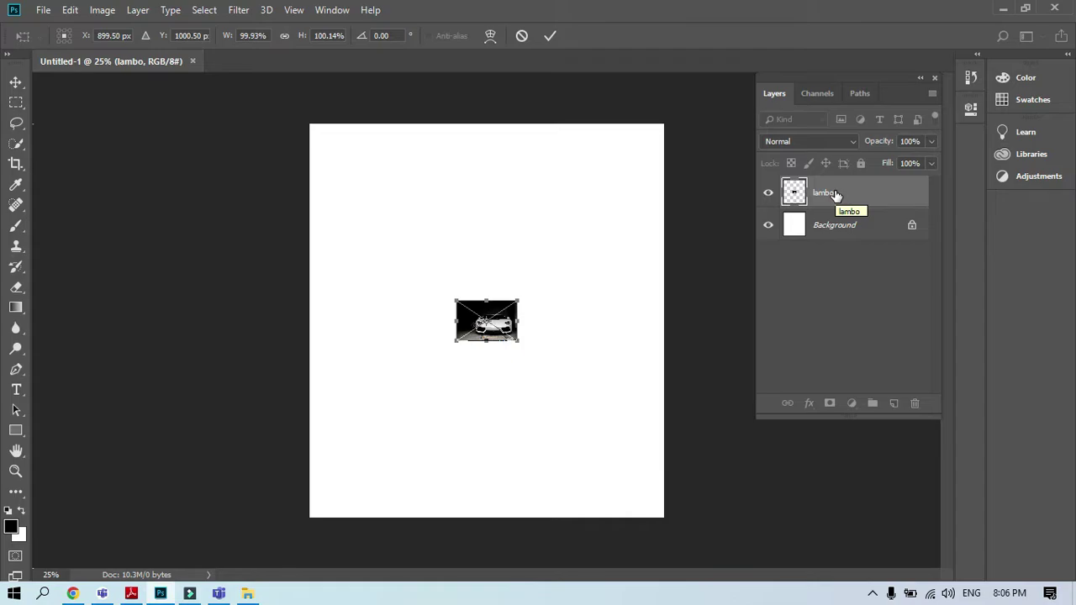
click(14, 82)
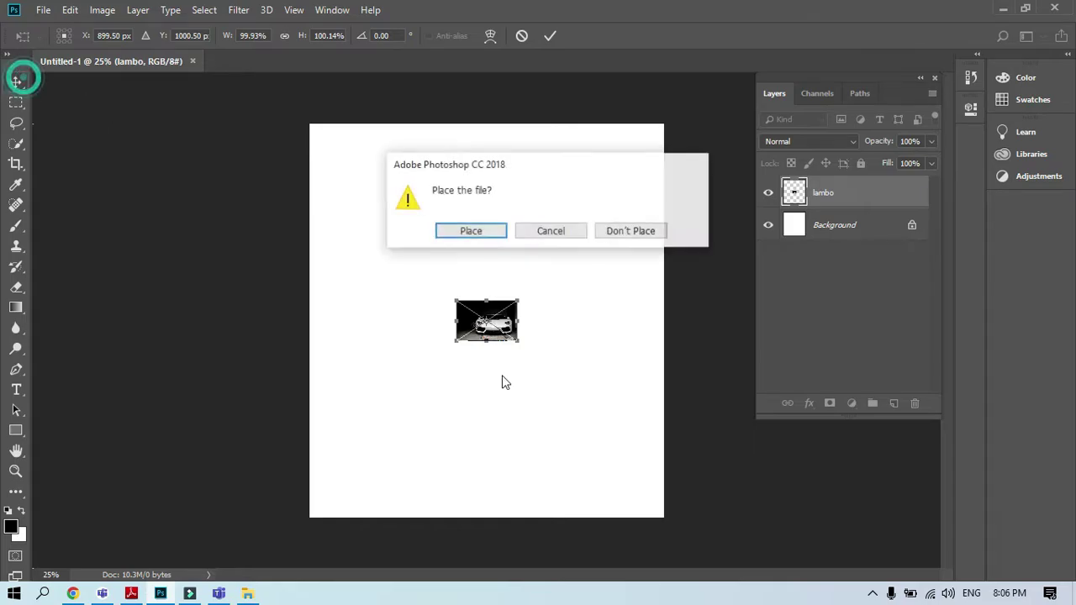
click(485, 233)
Show the transform controls, scale the lambo layer to about 705%, and position it across the middle of the canvas
drag(492, 336, 492, 324)
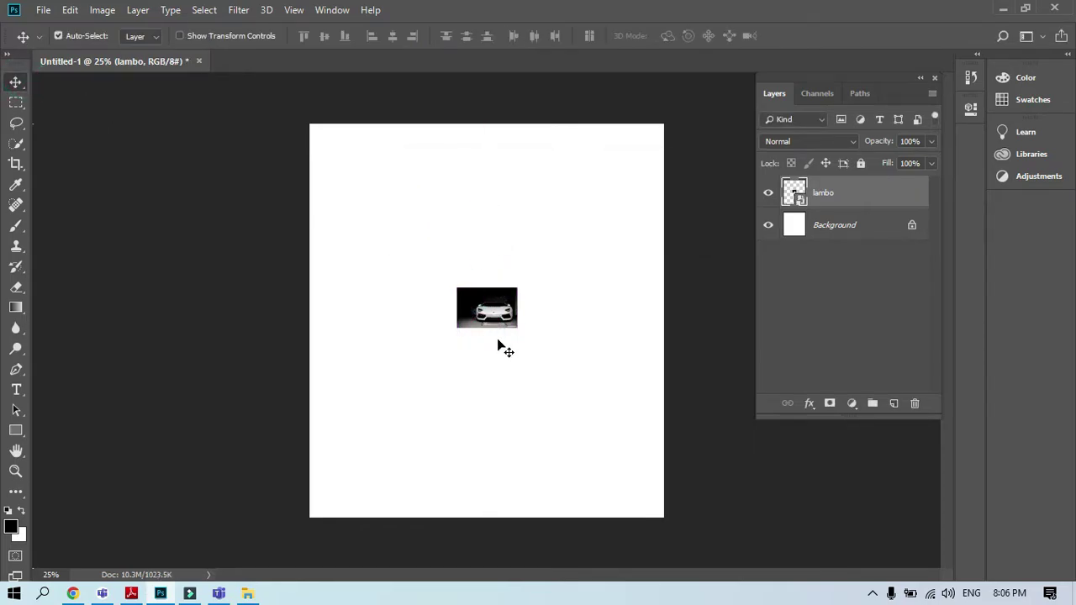
click(202, 36)
drag(519, 328, 679, 492)
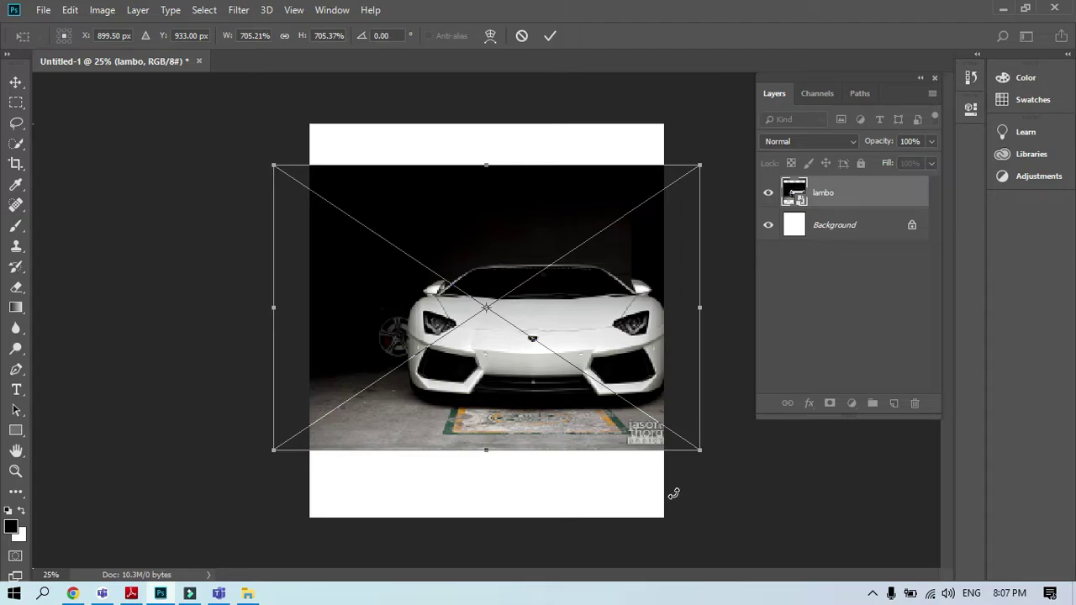
mouse_move(578, 329)
mouse_down()
mouse_move(468, 302)
mouse_move(510, 248)
mouse_move(238, 243)
mouse_move(451, 247)
mouse_move(502, 275)
mouse_move(550, 395)
mouse_move(574, 340)
mouse_move(563, 340)
mouse_up()
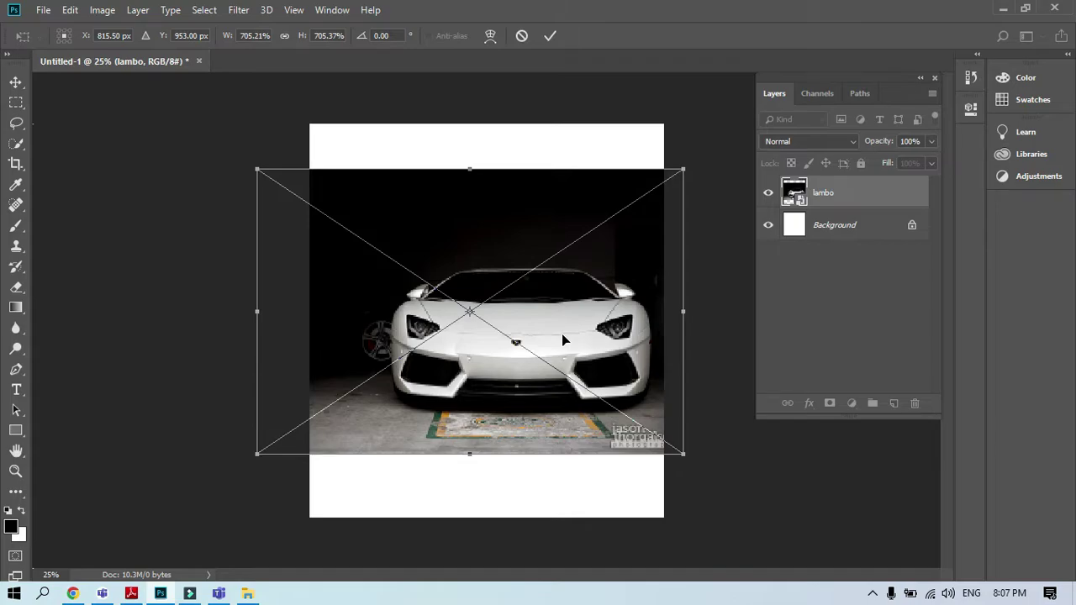
key(Return)
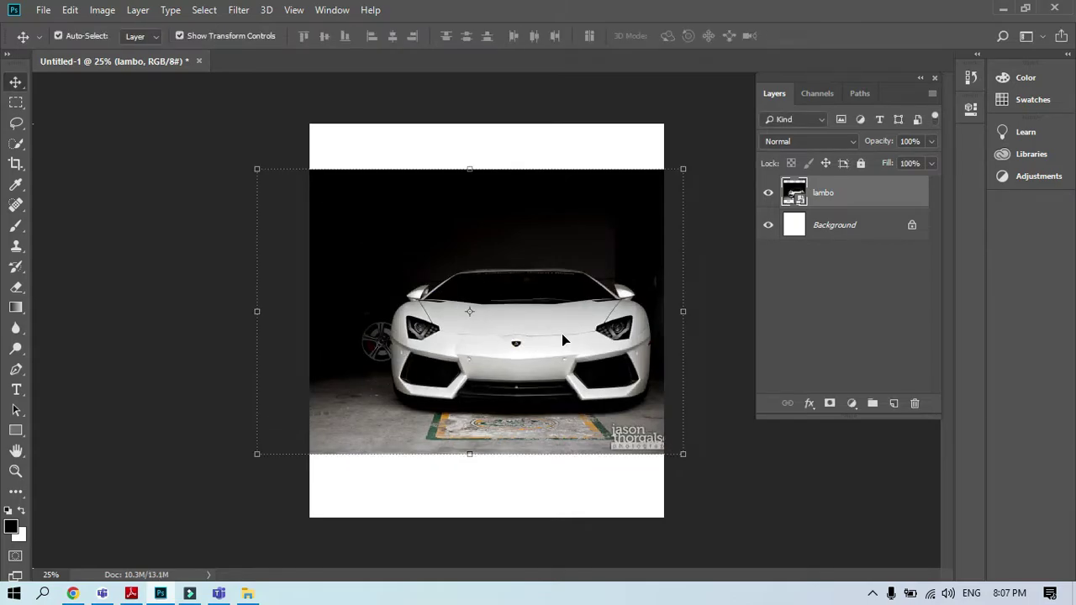
mouse_move(490, 346)
mouse_down()
mouse_move(490, 302)
mouse_move(501, 341)
mouse_up()
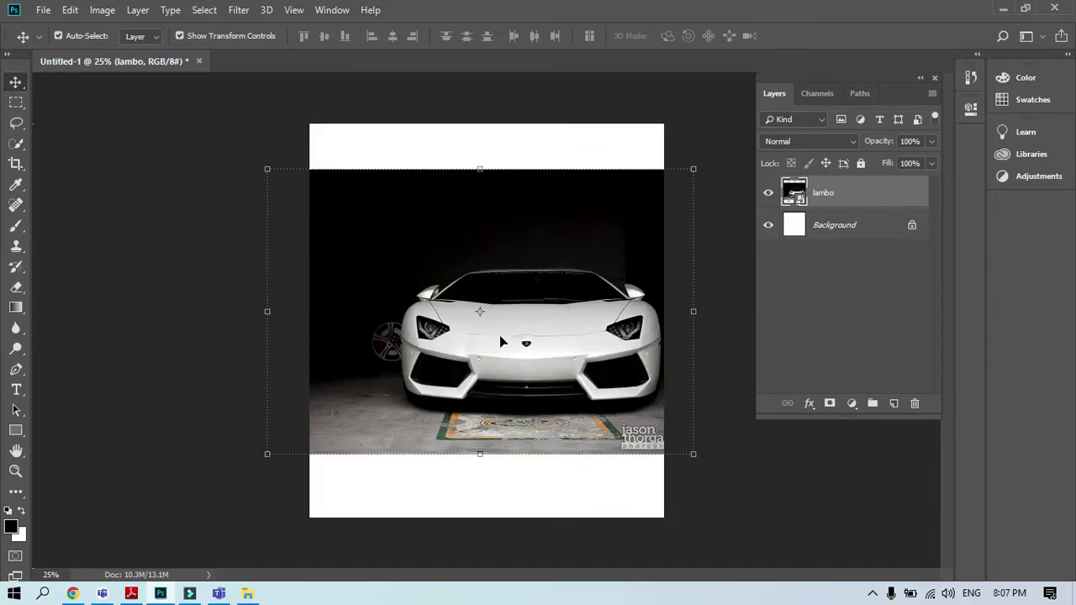
Hide the lambo layer and try to move the locked white Background layer
click(767, 194)
drag(835, 223, 808, 224)
drag(490, 316, 575, 368)
drag(540, 268, 489, 163)
drag(475, 190, 527, 267)
drag(458, 196, 458, 223)
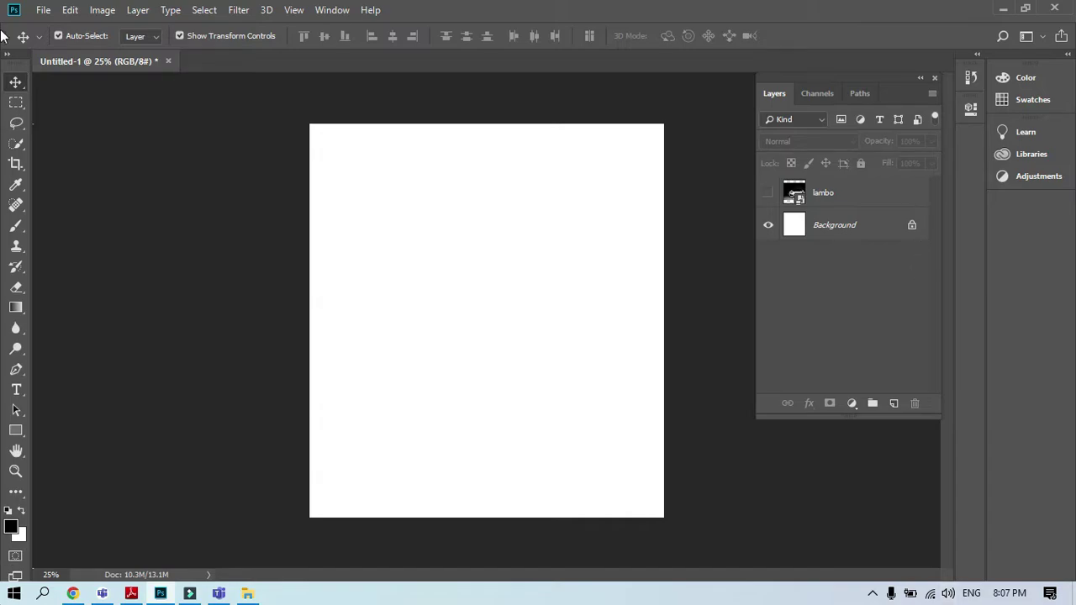
Close the untitled document without saving and open images 1 to 5 from the Lecture 05 folder as separate documents
click(167, 60)
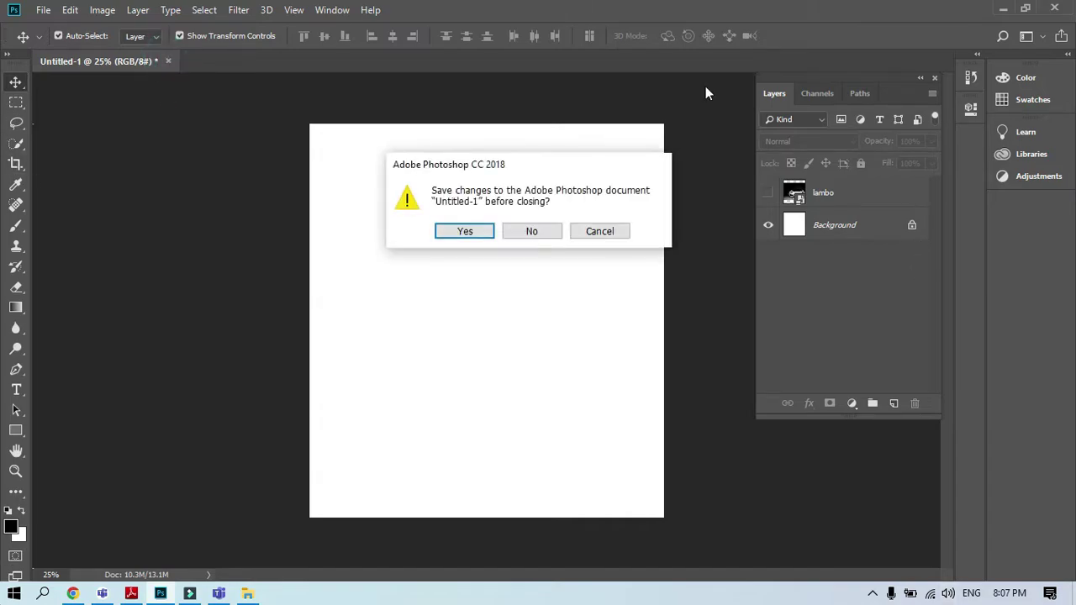
click(518, 235)
click(1001, 11)
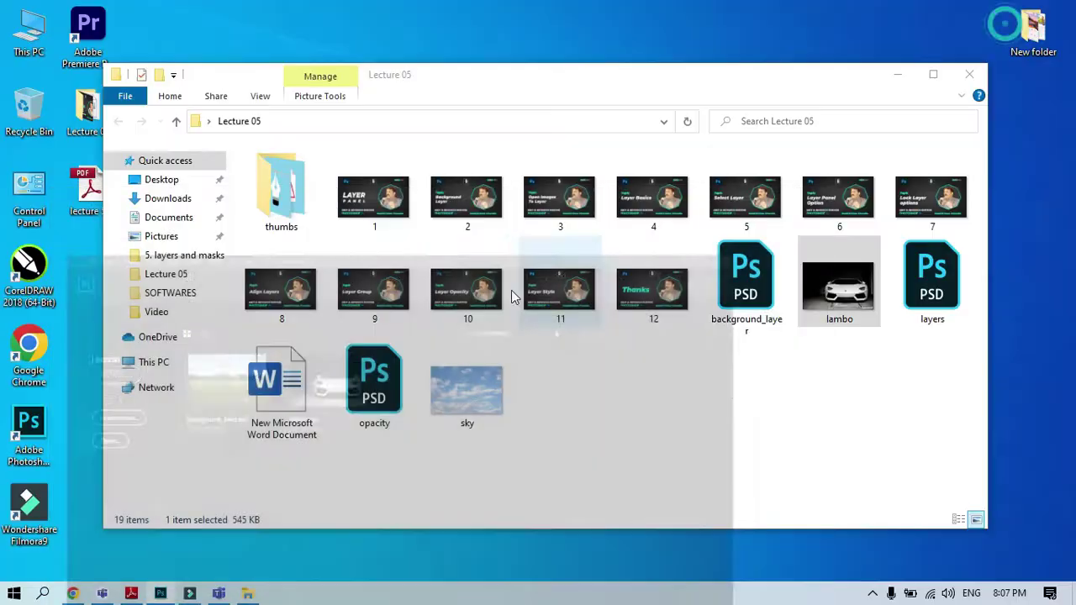
double_click(395, 210)
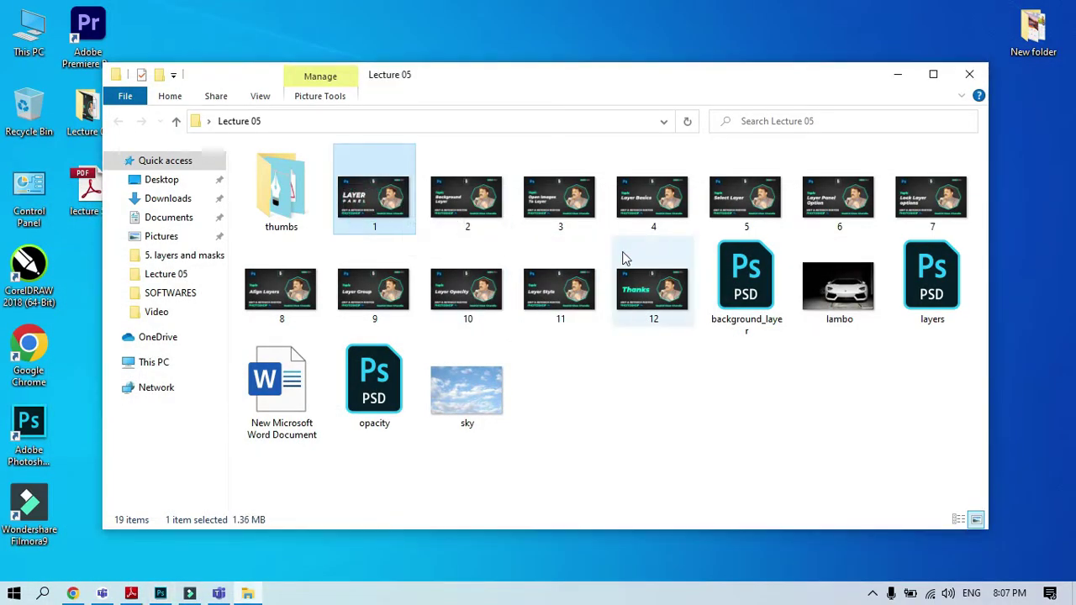
shift+click(643, 226)
shift+click(774, 209)
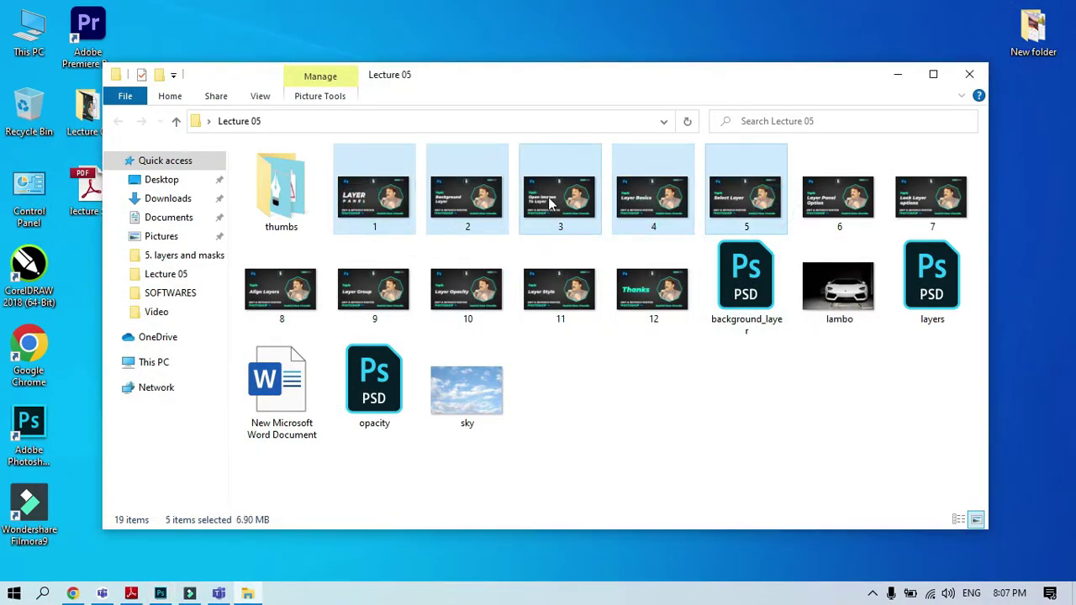
drag(556, 185, 384, 388)
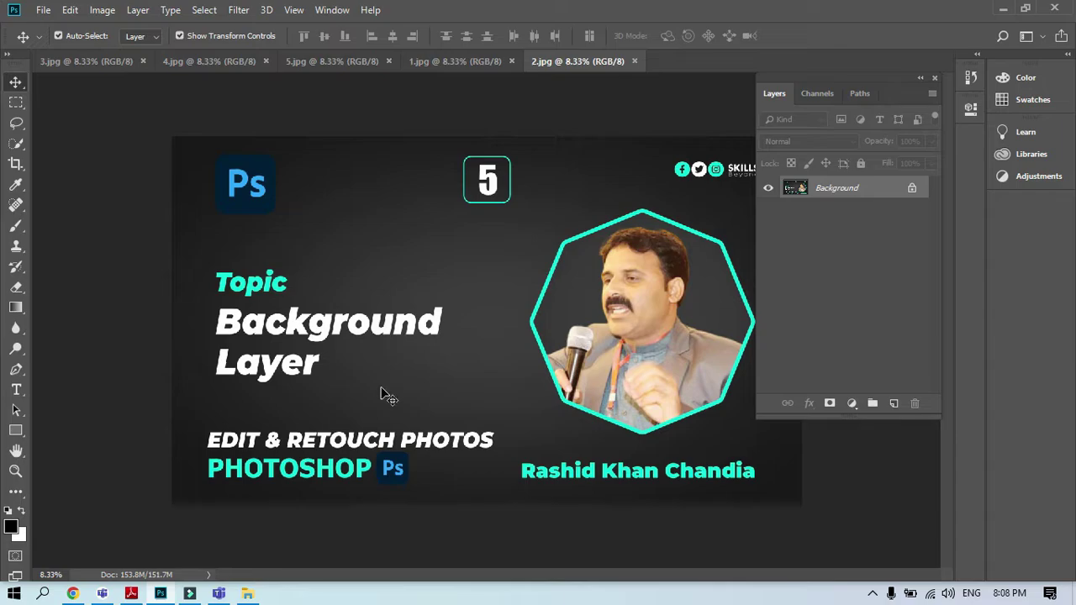
Check the Background layer in several of the opened images and close all five image documents
click(85, 63)
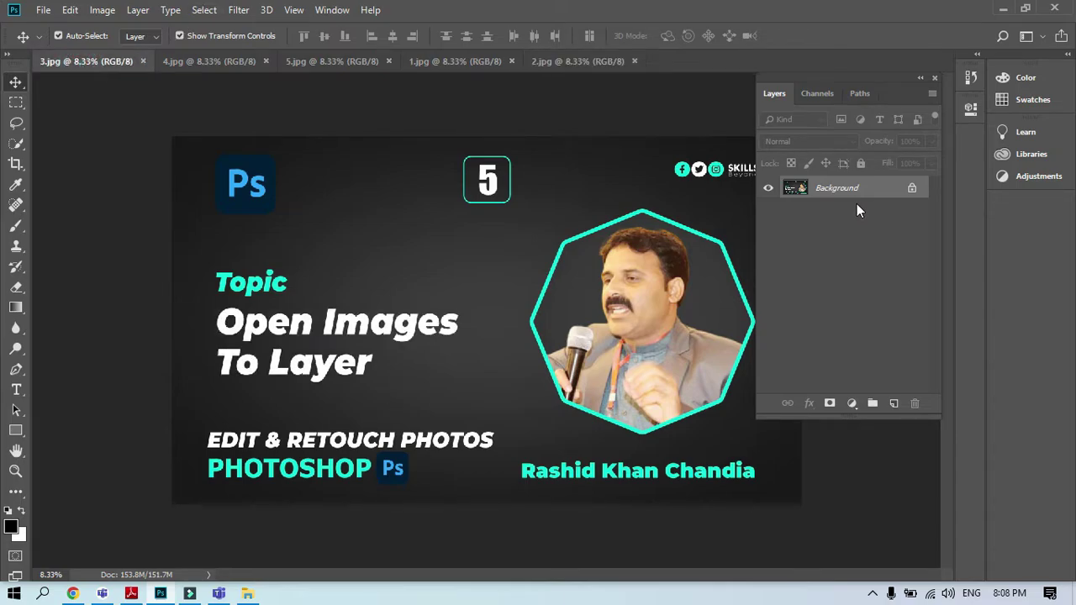
click(858, 188)
click(143, 61)
click(887, 196)
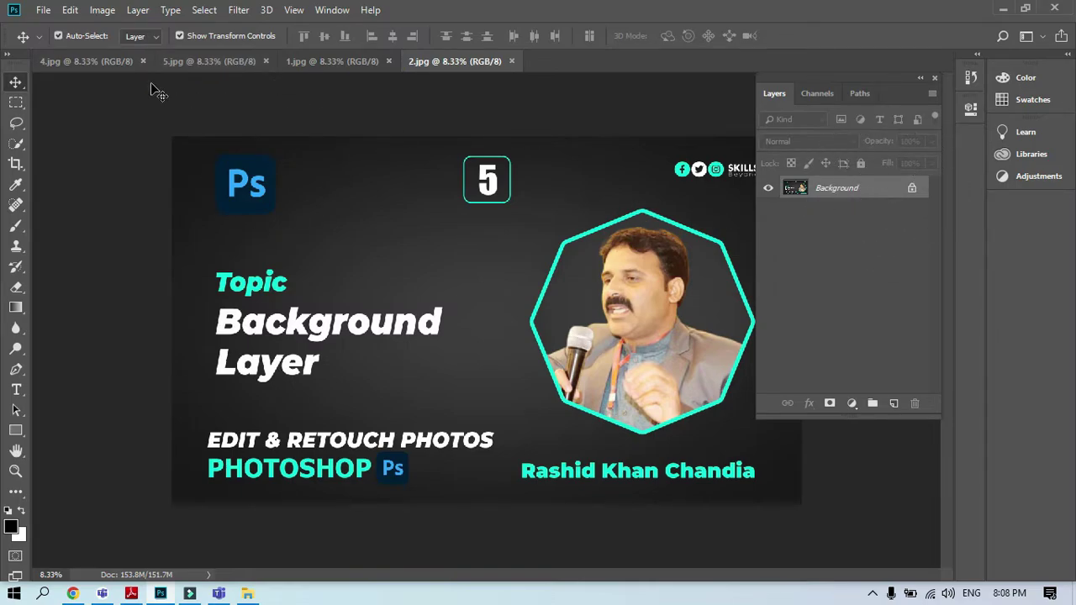
click(143, 62)
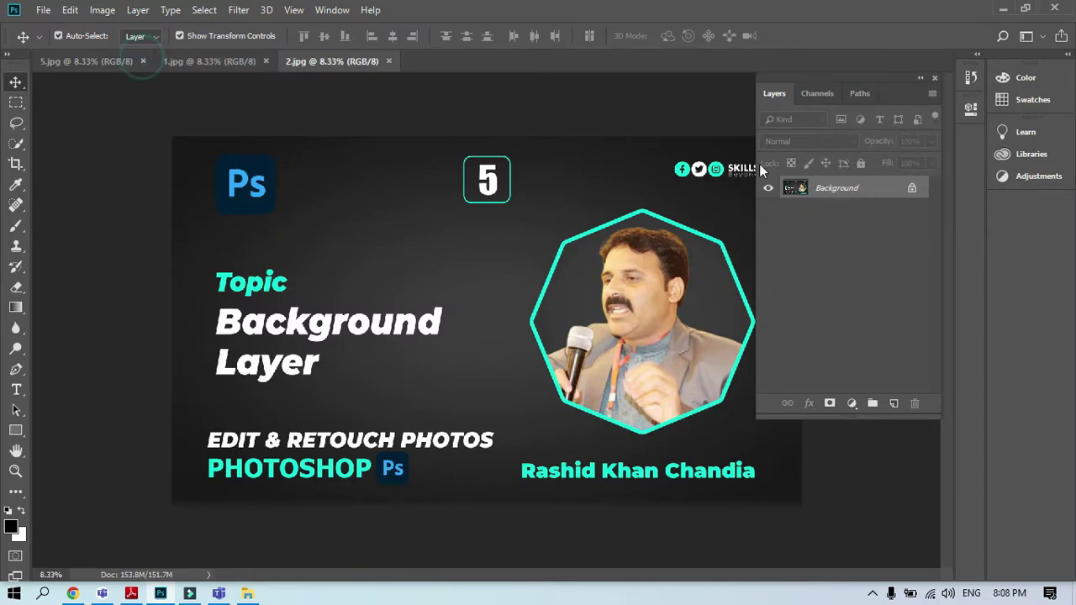
click(212, 62)
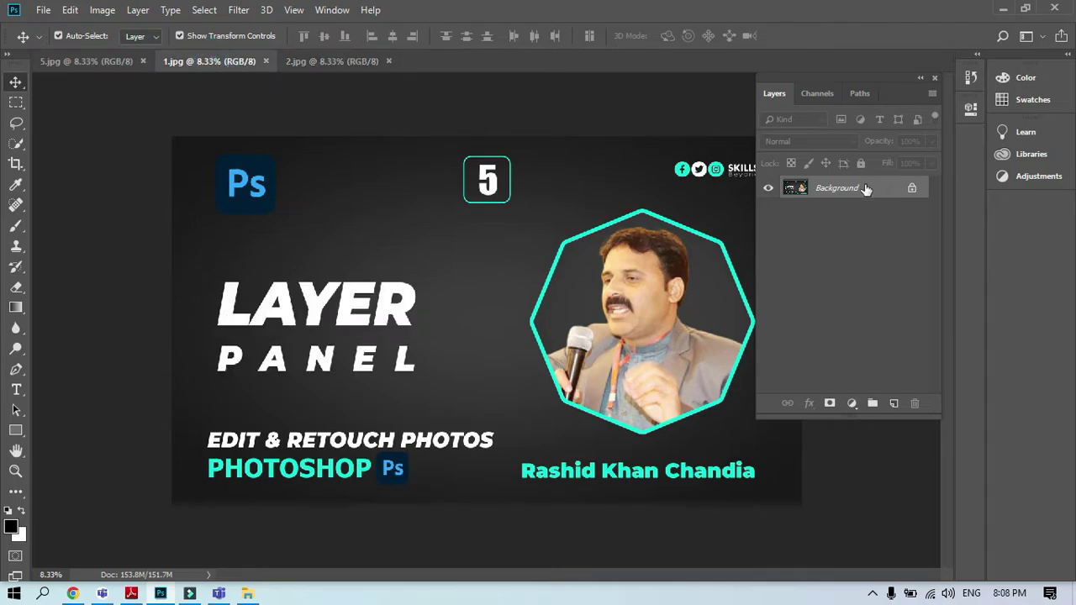
click(318, 59)
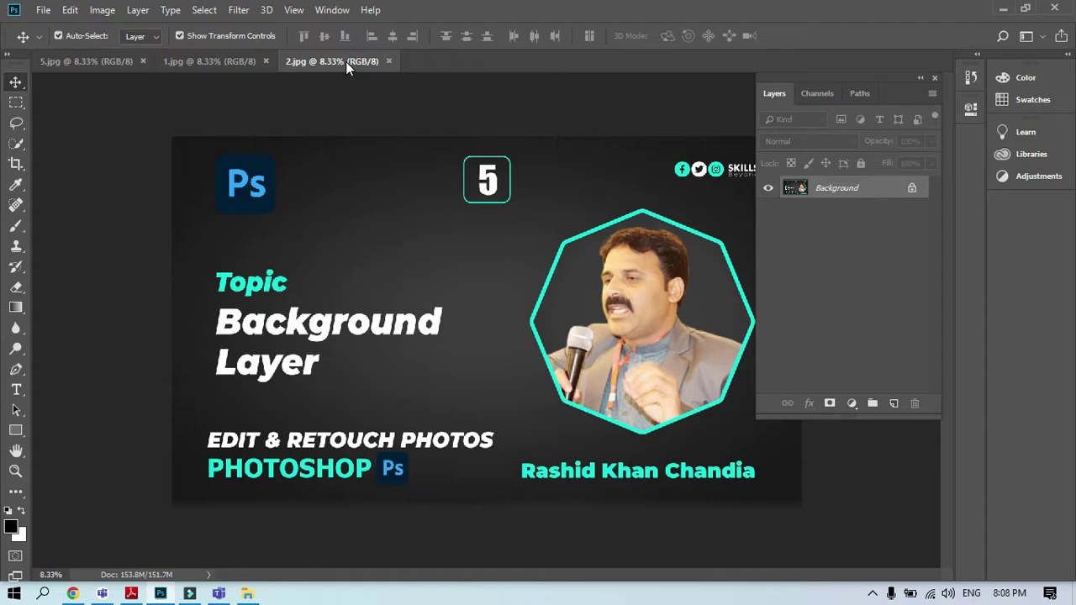
click(388, 62)
click(266, 63)
click(143, 62)
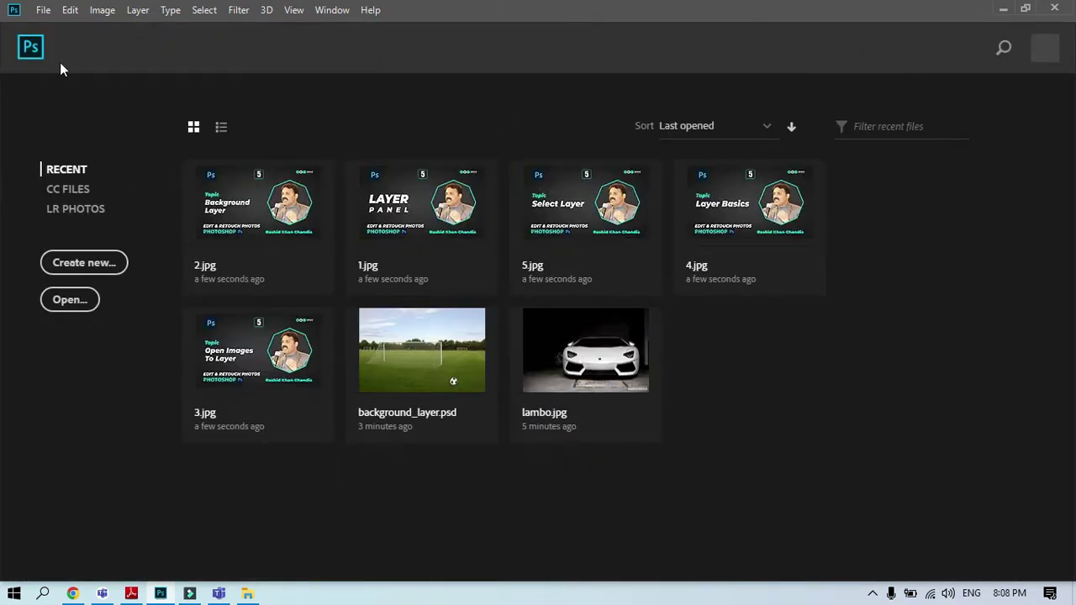
Create a white 1800 x 2000 pixel document at 72 pixels/inch and place images 1 to 5 from the Lecture 05 folder as separate layers
click(76, 261)
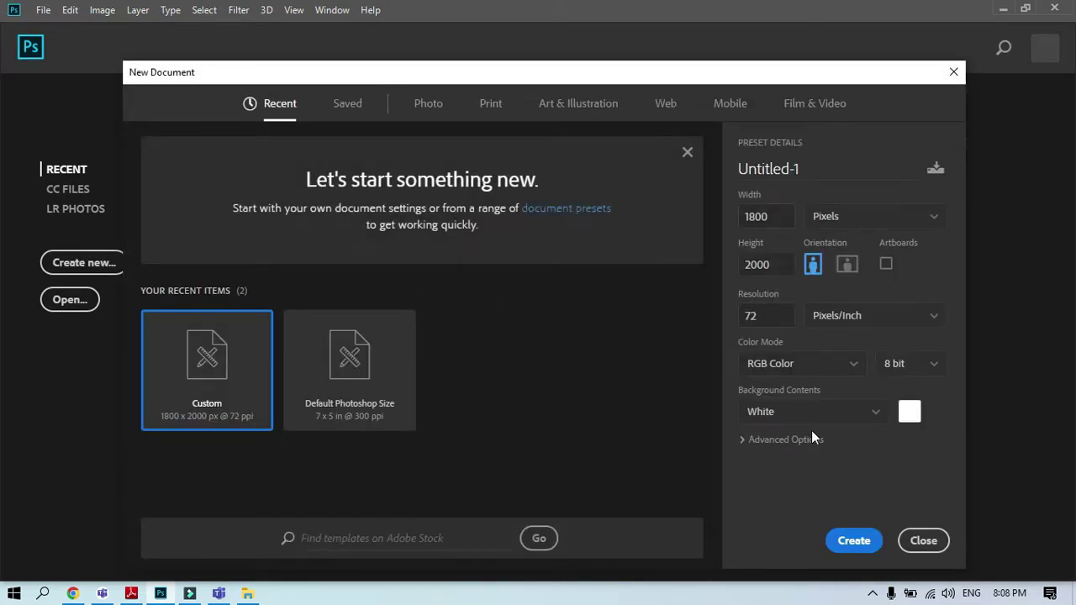
click(851, 542)
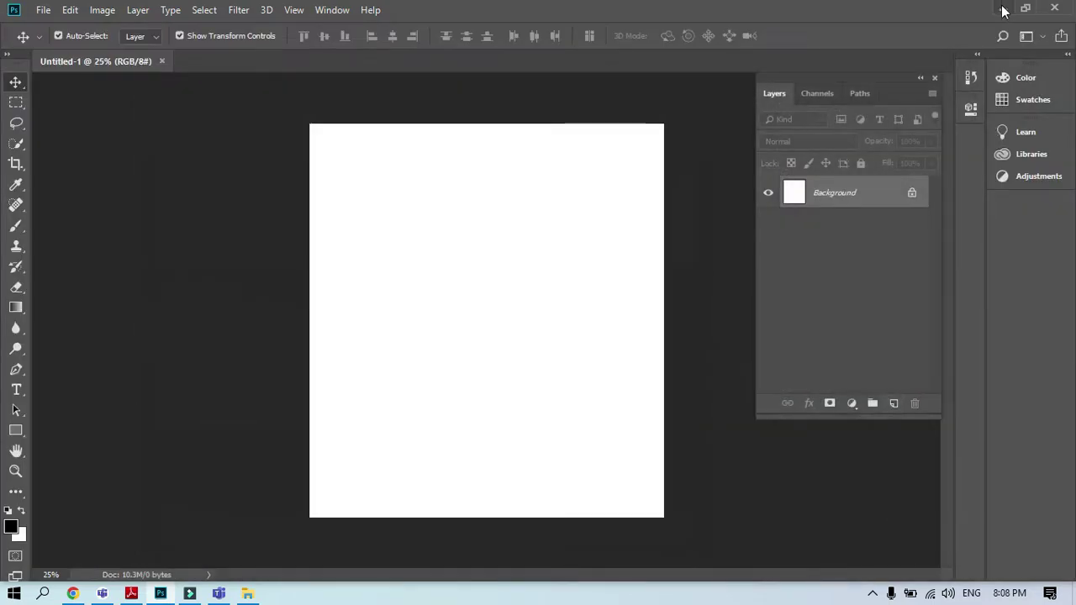
click(1002, 10)
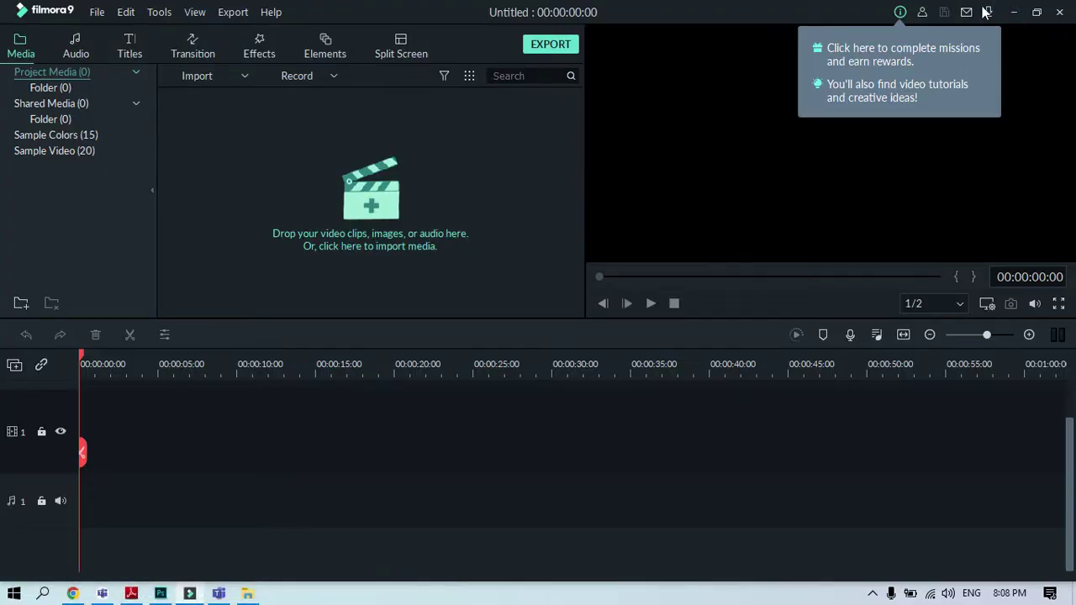
click(1012, 13)
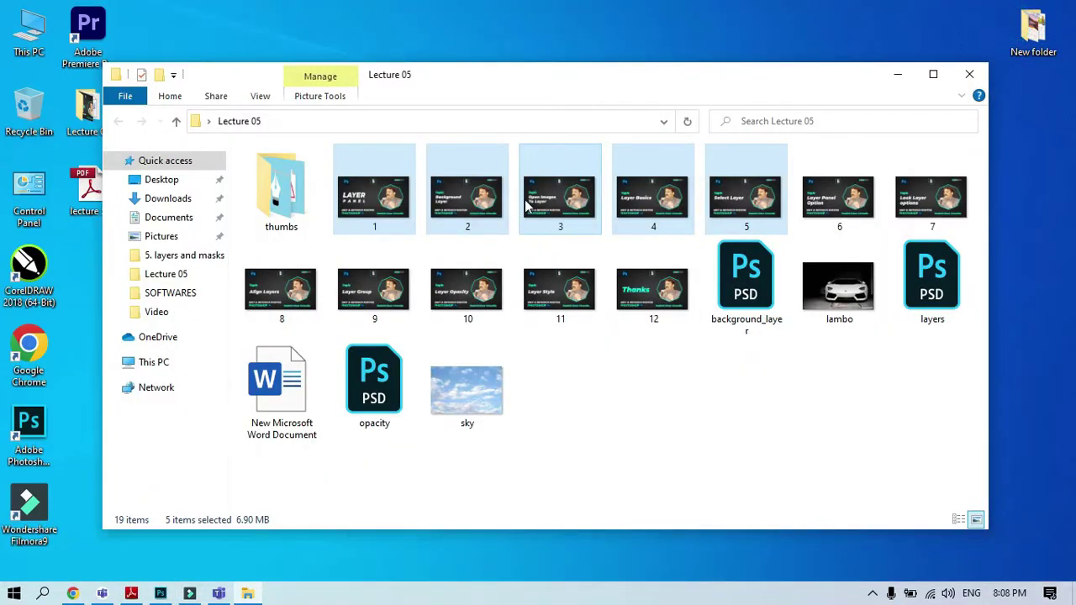
drag(538, 206, 408, 67)
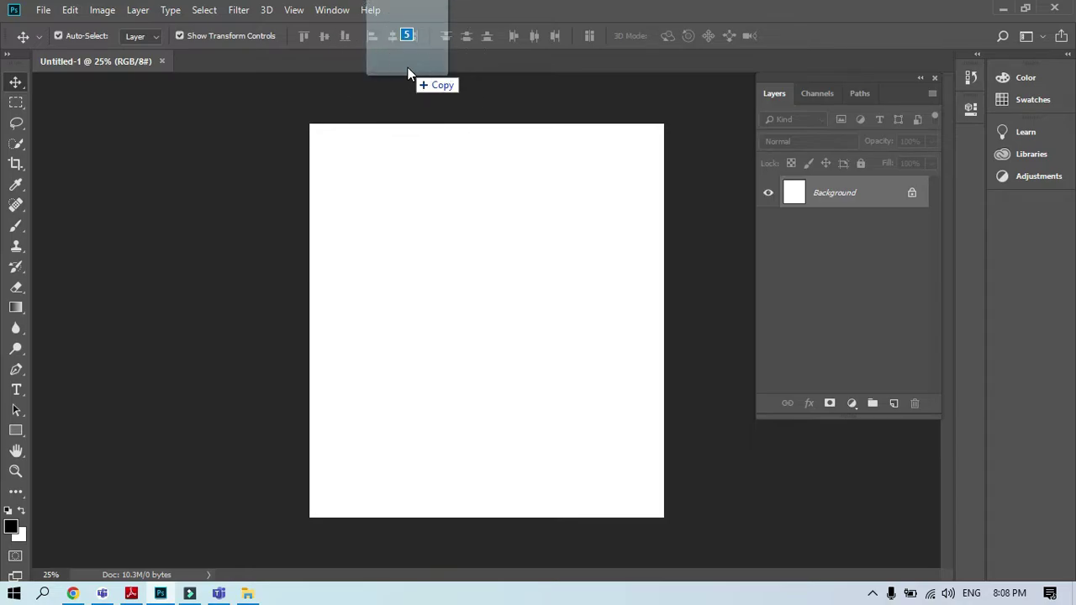
drag(407, 67, 461, 311)
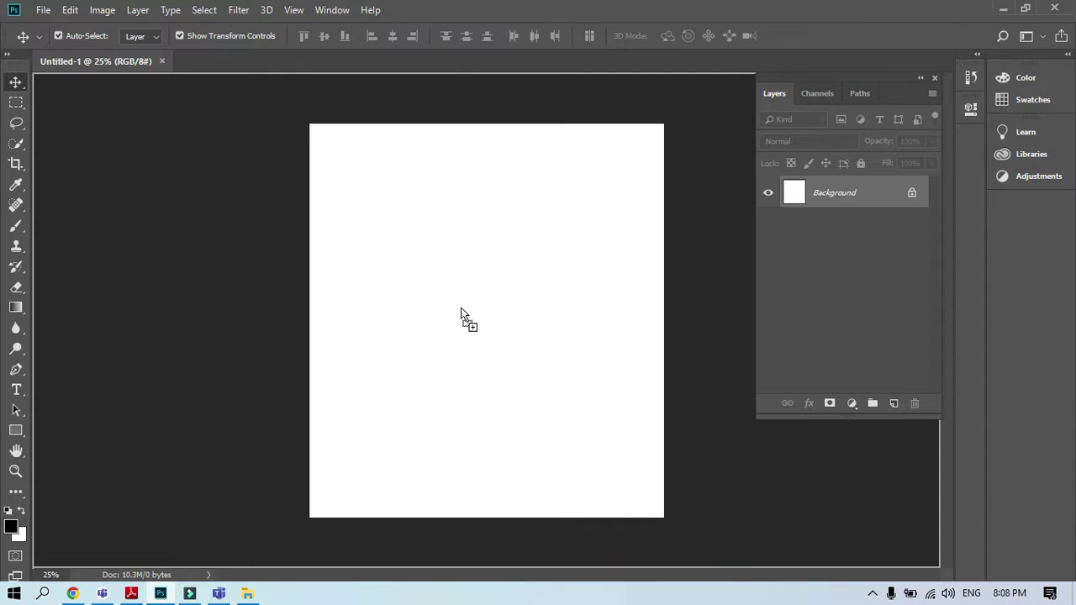
drag(460, 310, 461, 310)
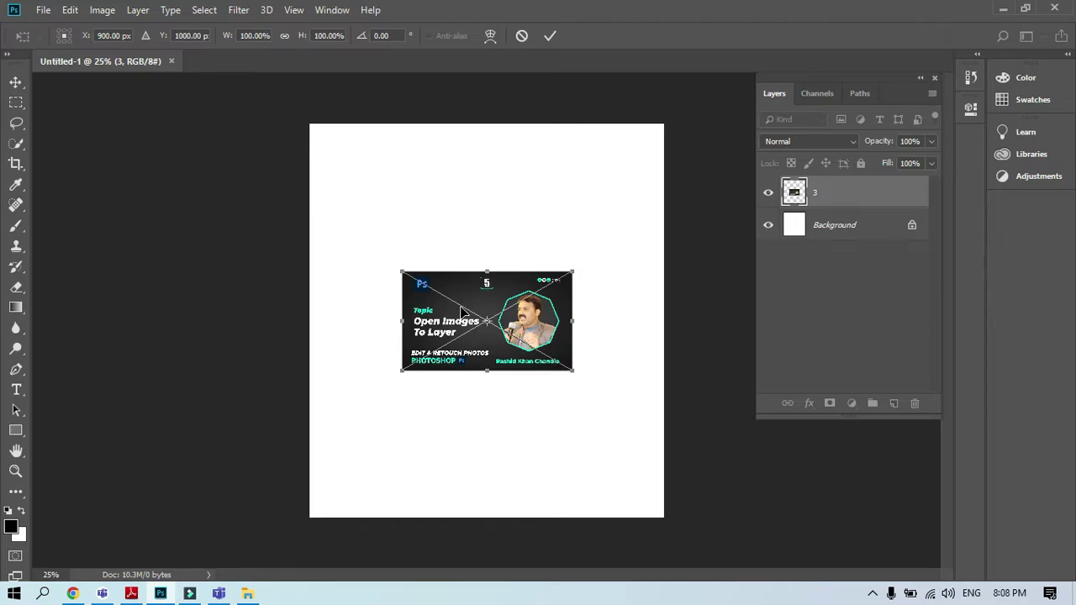
key(Return)
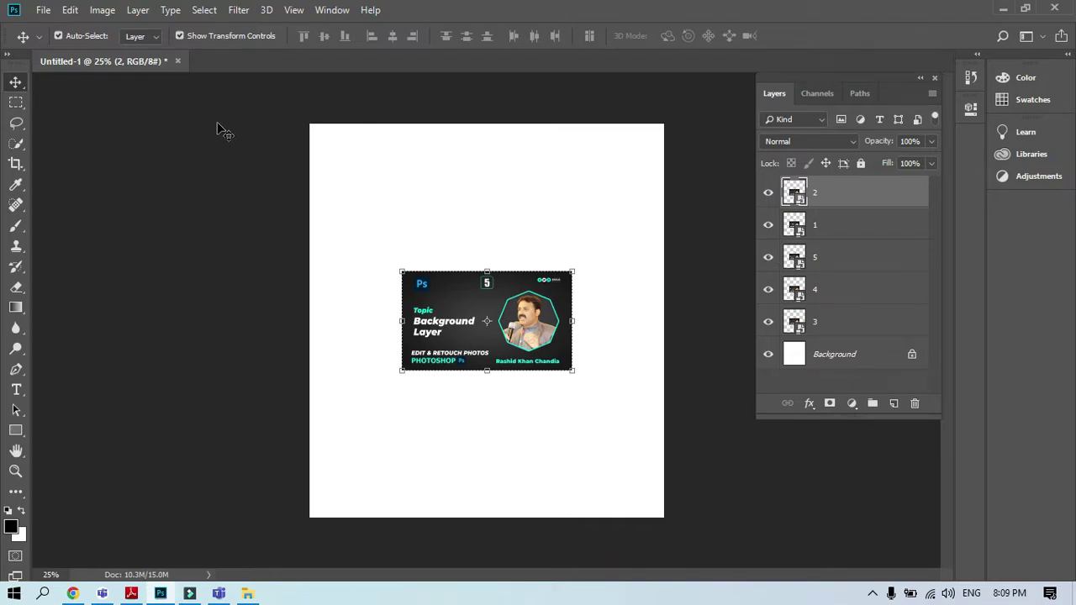
Close the document containing the five placed images without saving it
click(178, 61)
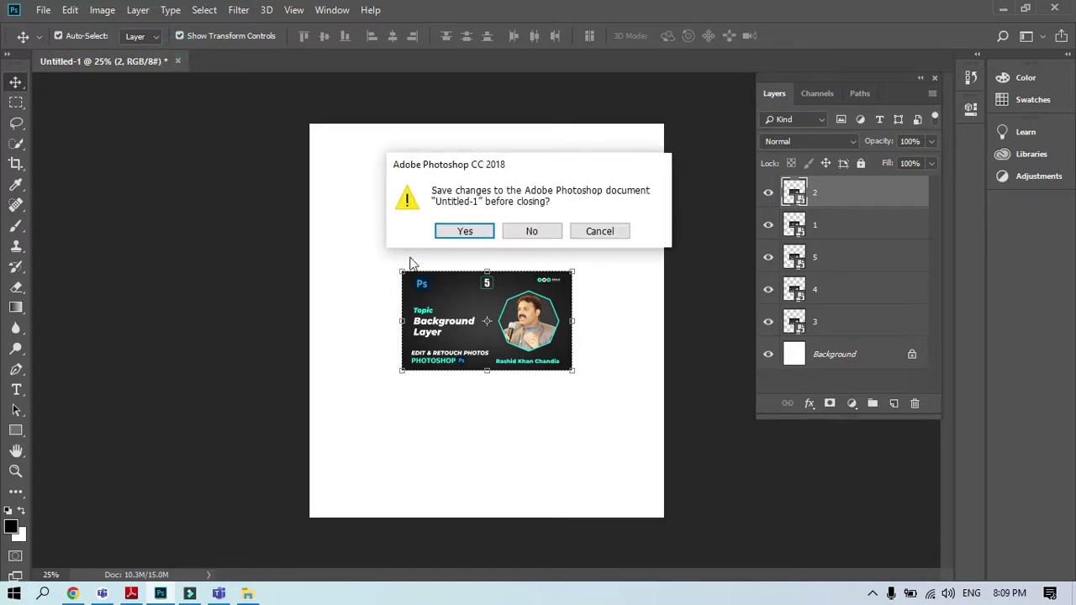
click(517, 237)
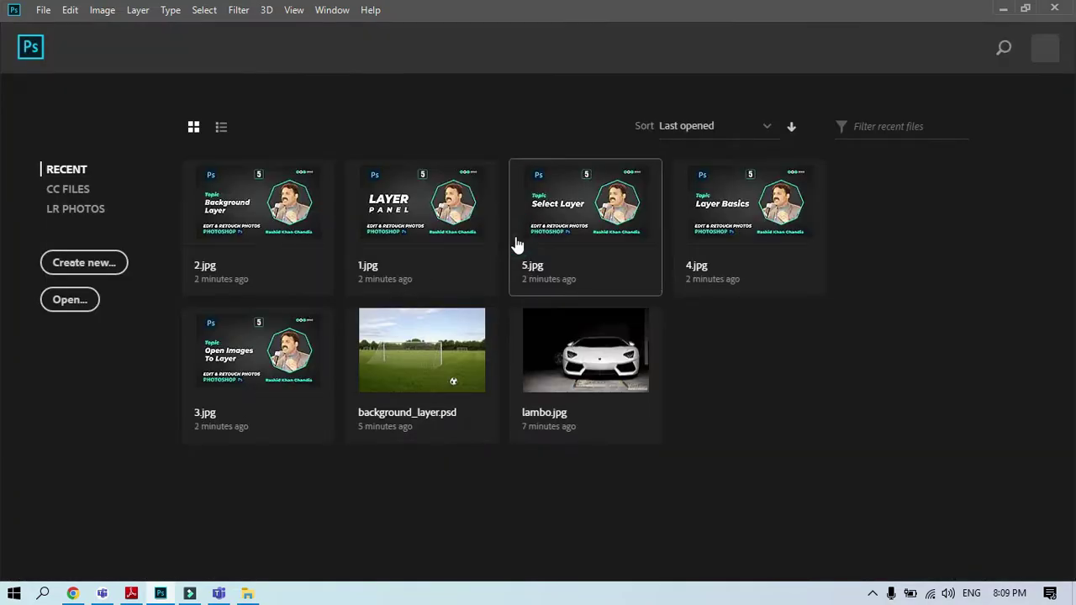
click(42, 10)
mouse_move(92, 112)
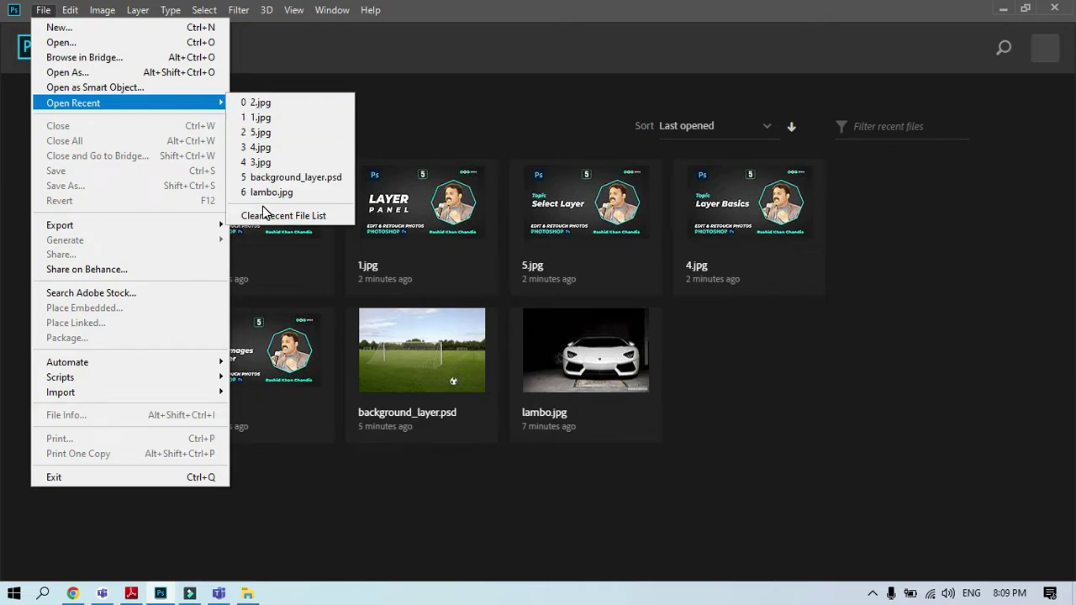
click(267, 9)
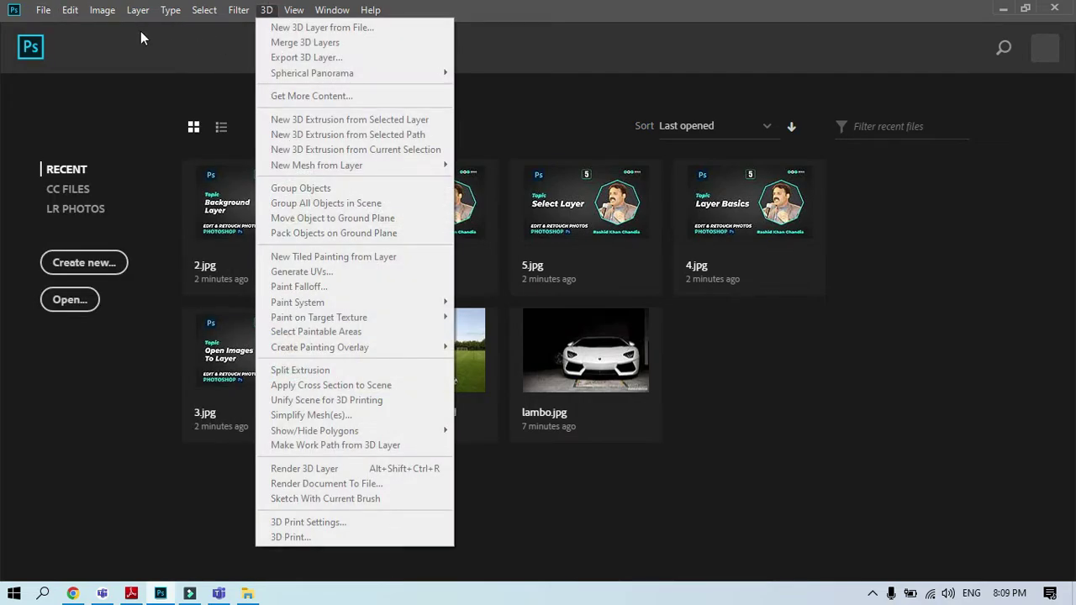
mouse_move(102, 9)
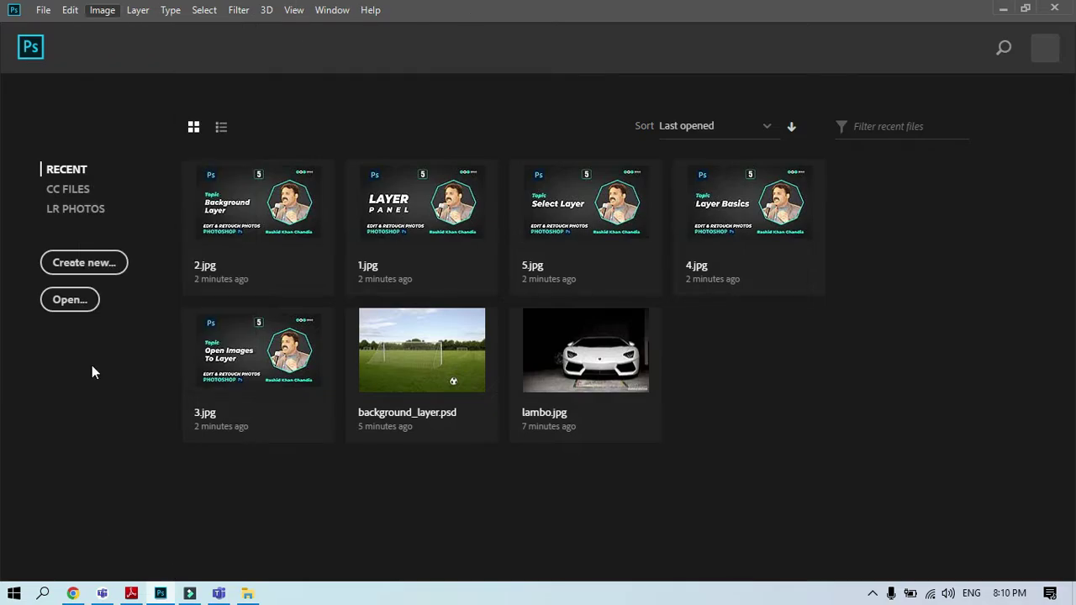
Switch to lecture 5.pdf in Adobe Reader to view the Open Images To Layer topic on page 3, and return to Photoshop
mouse_move(293, 11)
click(131, 593)
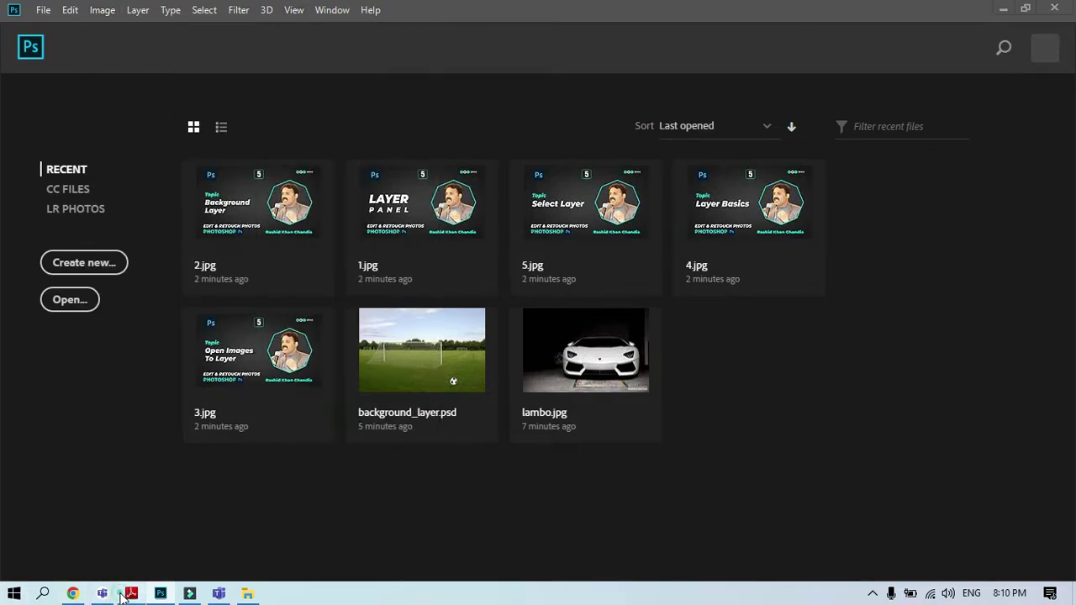
scroll(513, 289, down, 3)
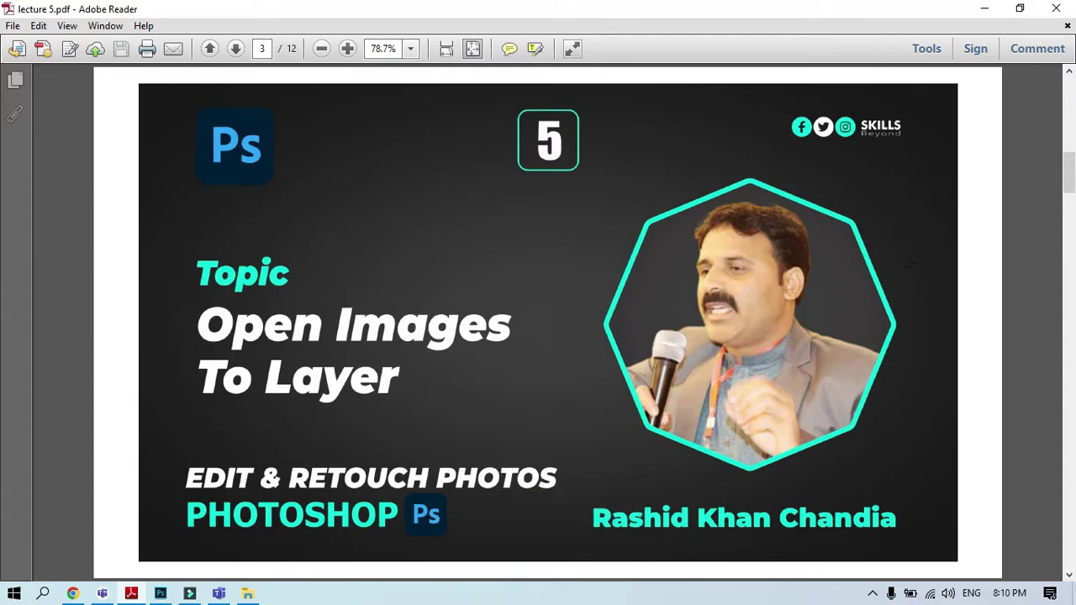
click(985, 10)
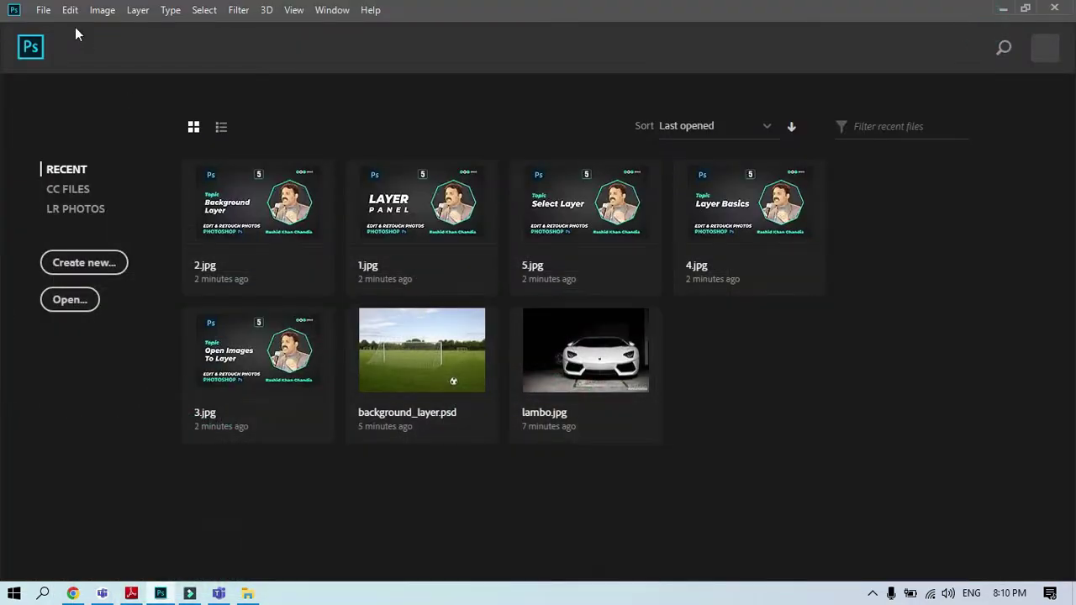
Clear the recent file list
click(43, 10)
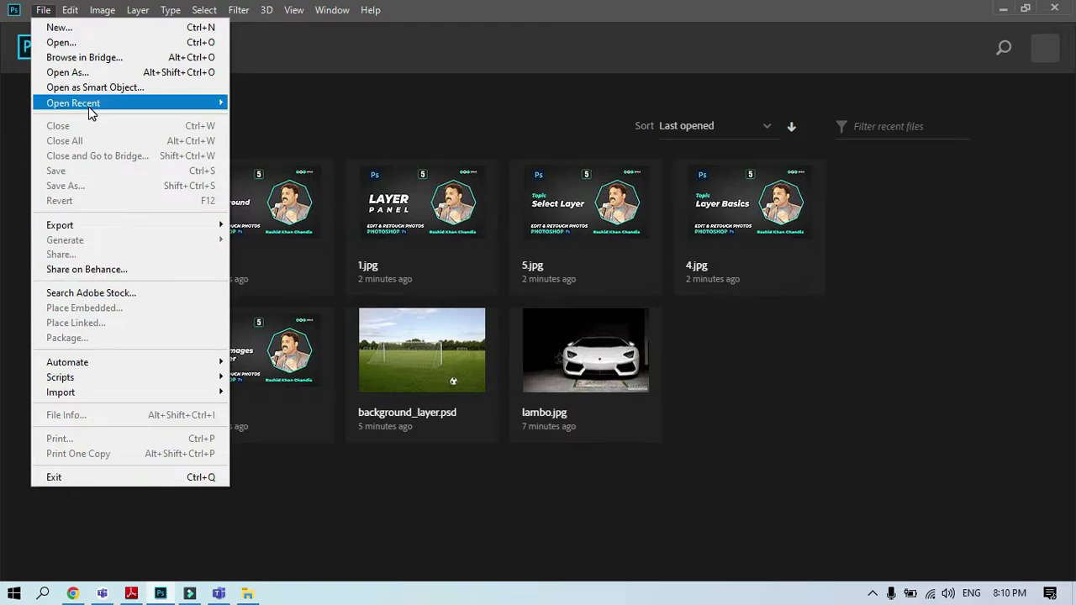
mouse_move(92, 108)
click(257, 216)
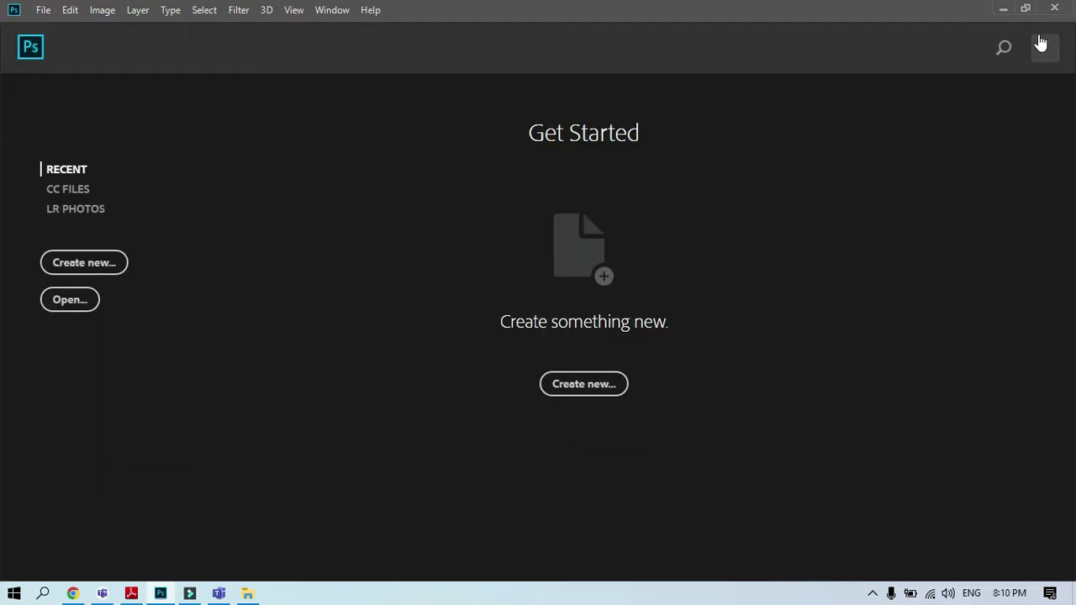
Select images 1 to 7 in the Lecture 05 folder and open them in Photoshop as separate documents
click(1003, 9)
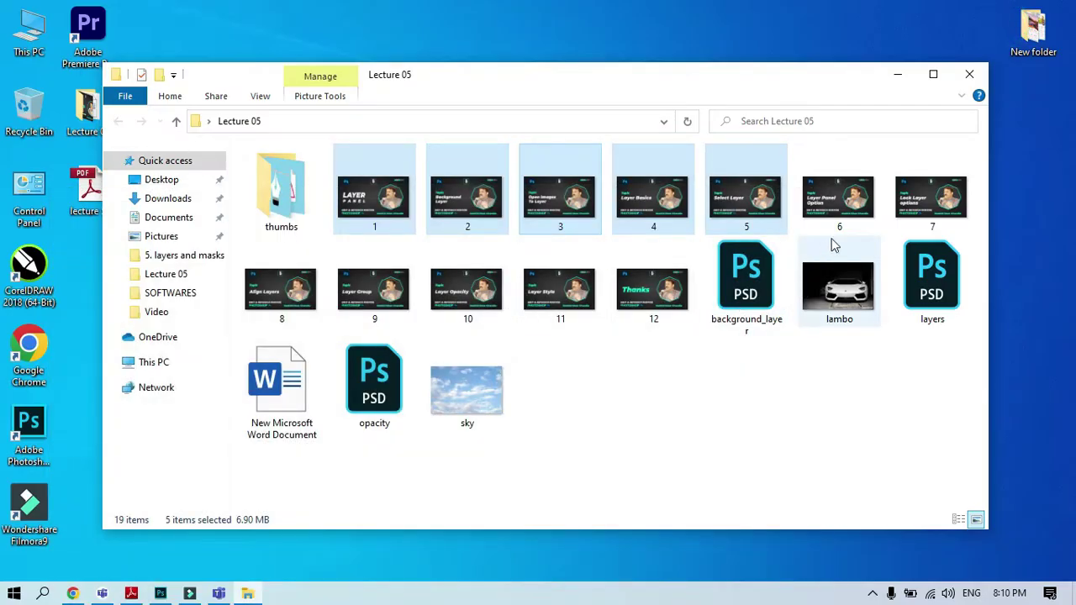
shift+click(931, 202)
drag(559, 211, 387, 288)
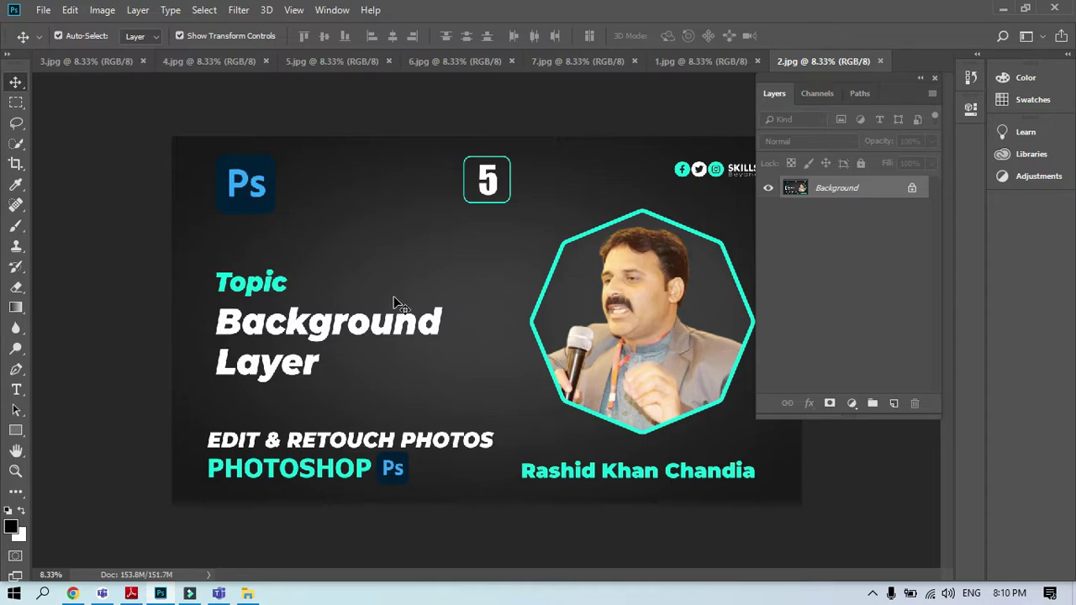
Close all seven opened image documents, from 2.jpg through to 3.jpg
click(880, 61)
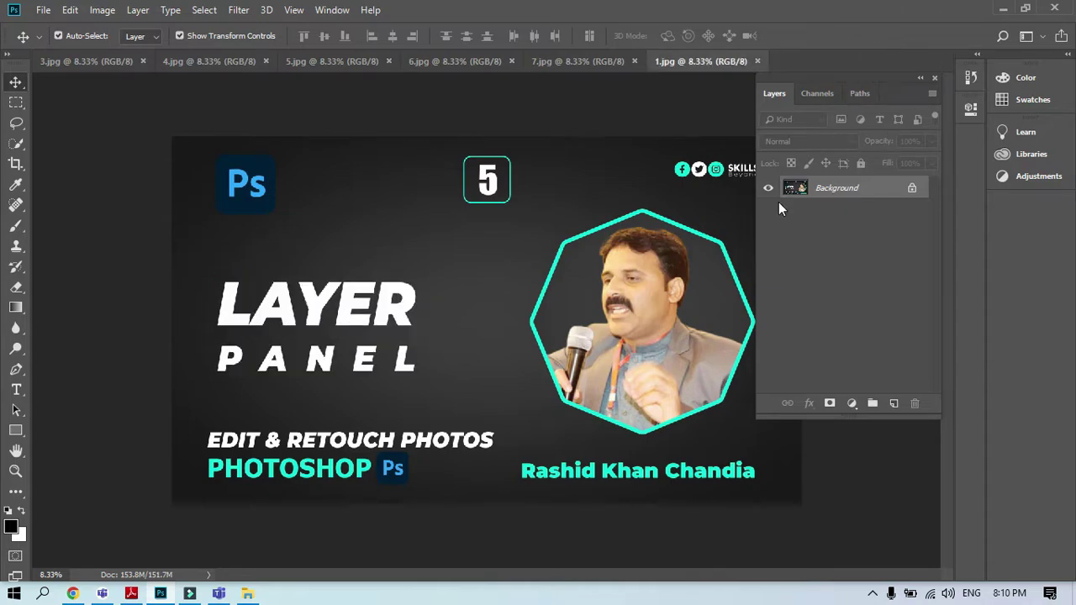
click(757, 62)
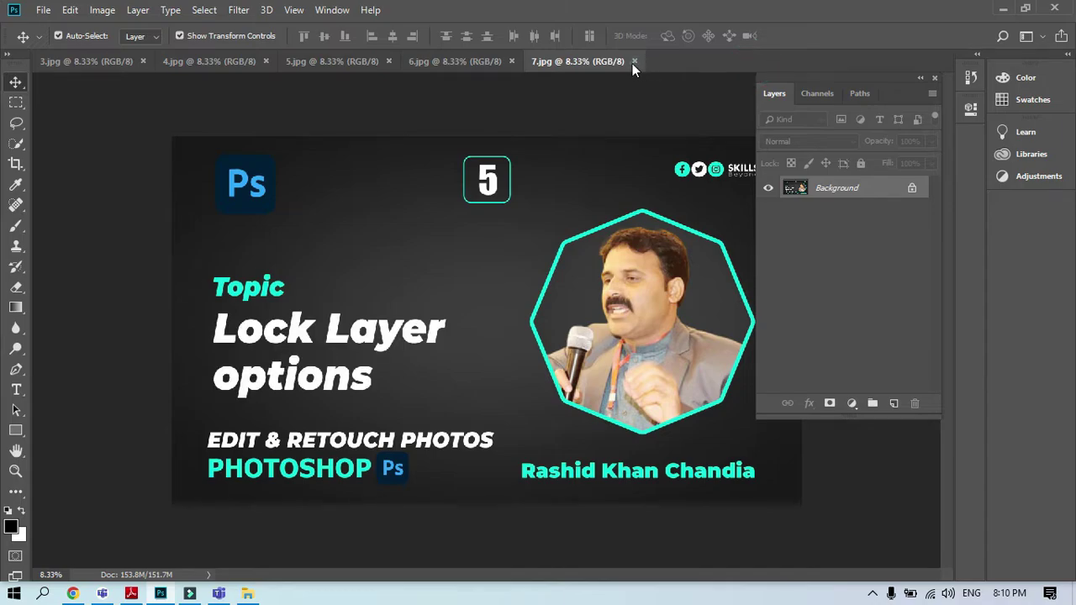
click(633, 61)
click(389, 61)
click(265, 61)
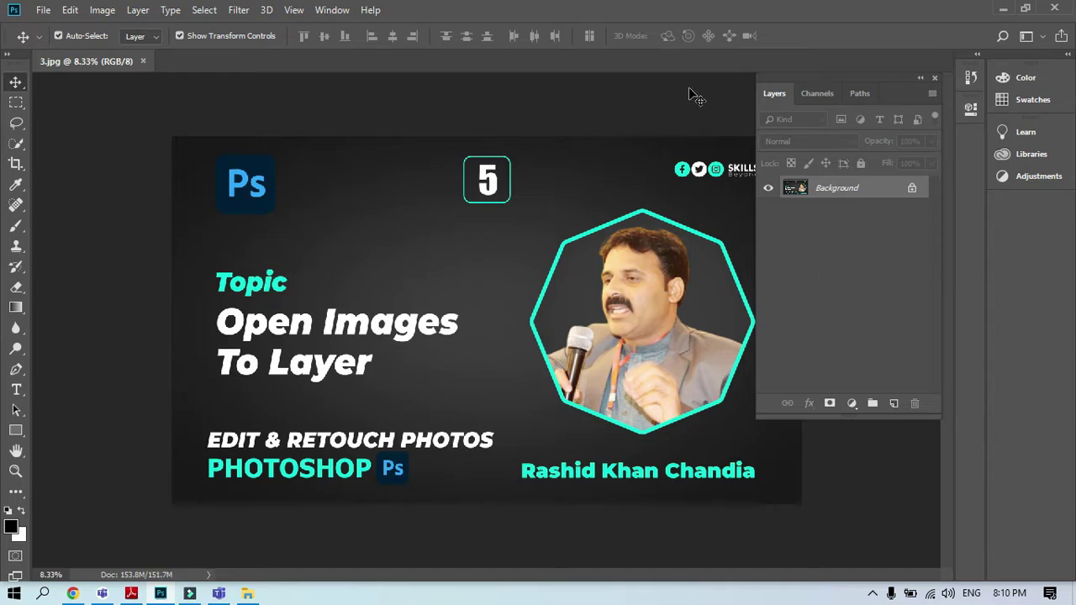
click(144, 62)
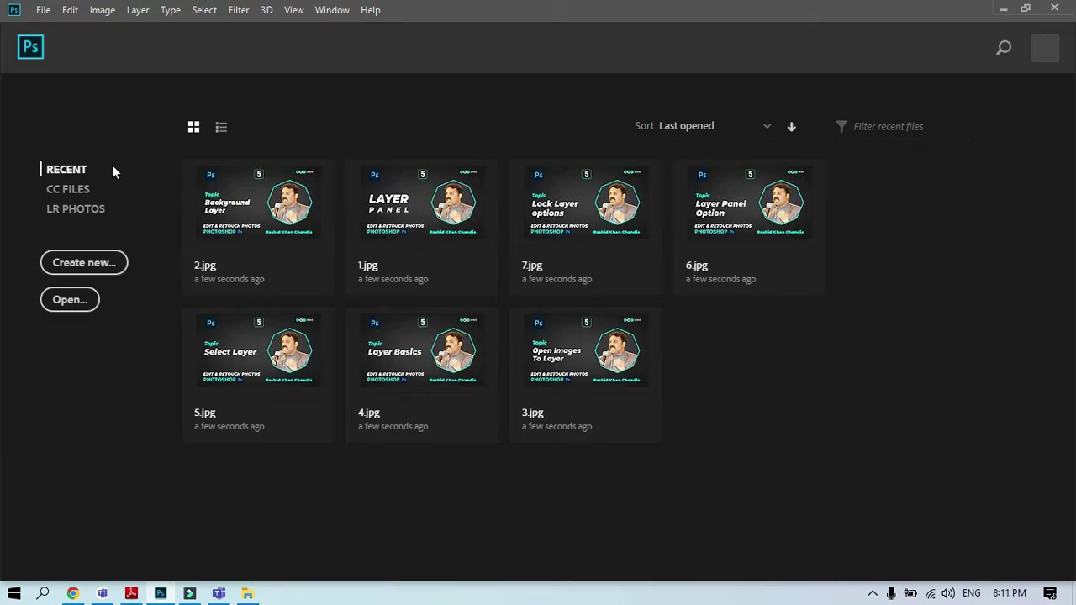
Clear the list of recently opened files
click(44, 10)
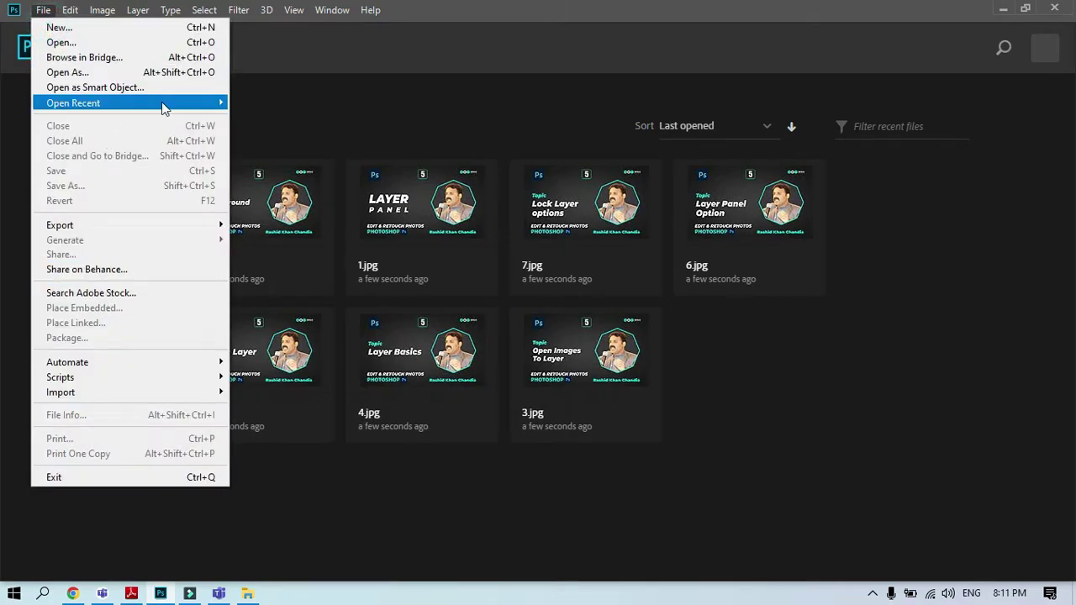
mouse_move(162, 107)
click(279, 216)
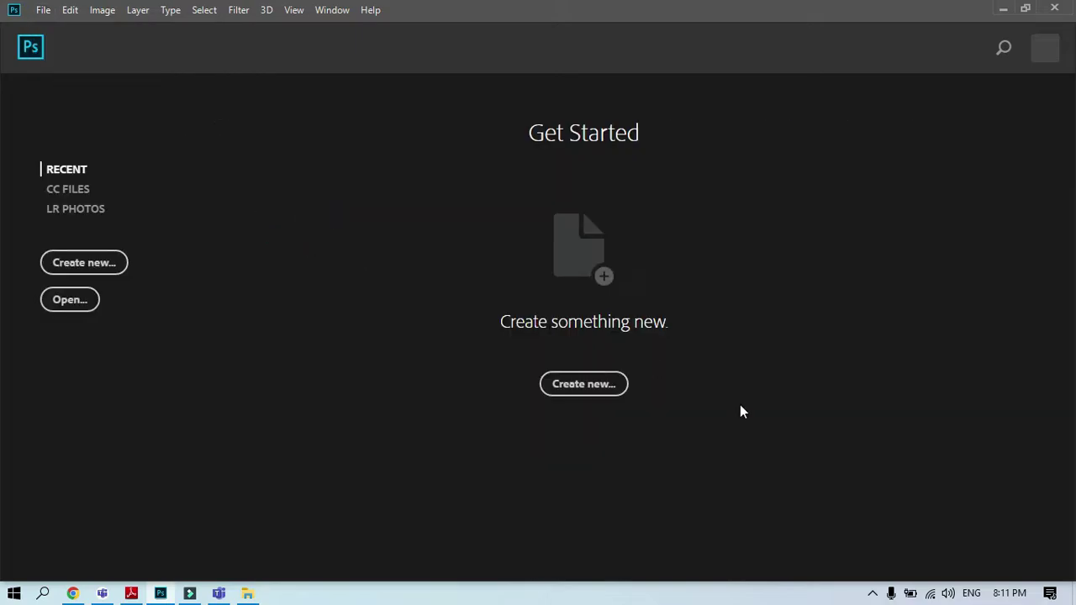
Create a Web document 2000 pixels wide and 1800 pixels high with artboards turned off, and close it
click(42, 11)
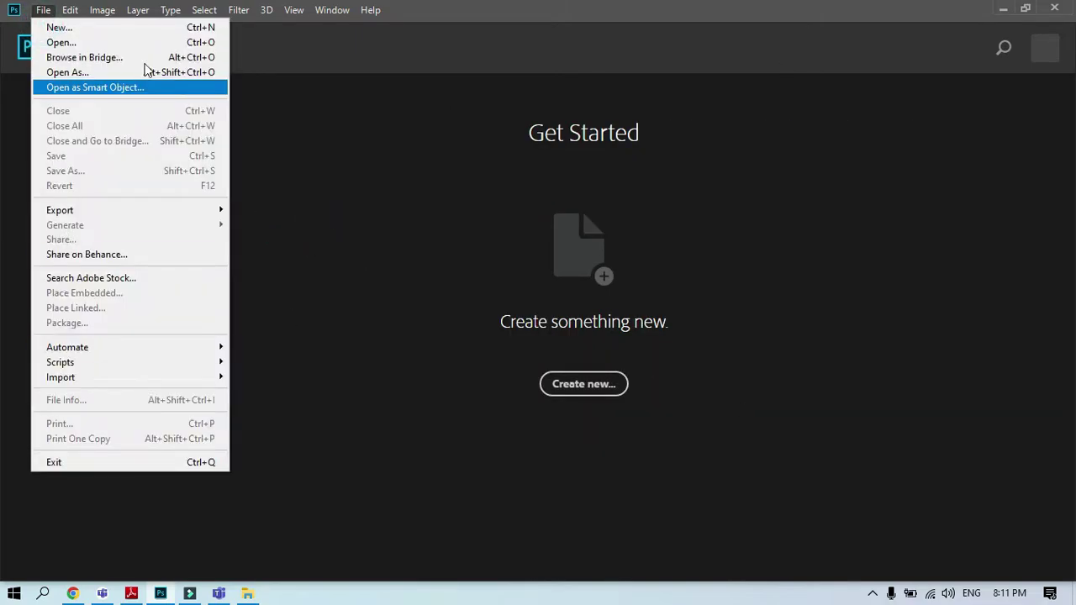
click(65, 28)
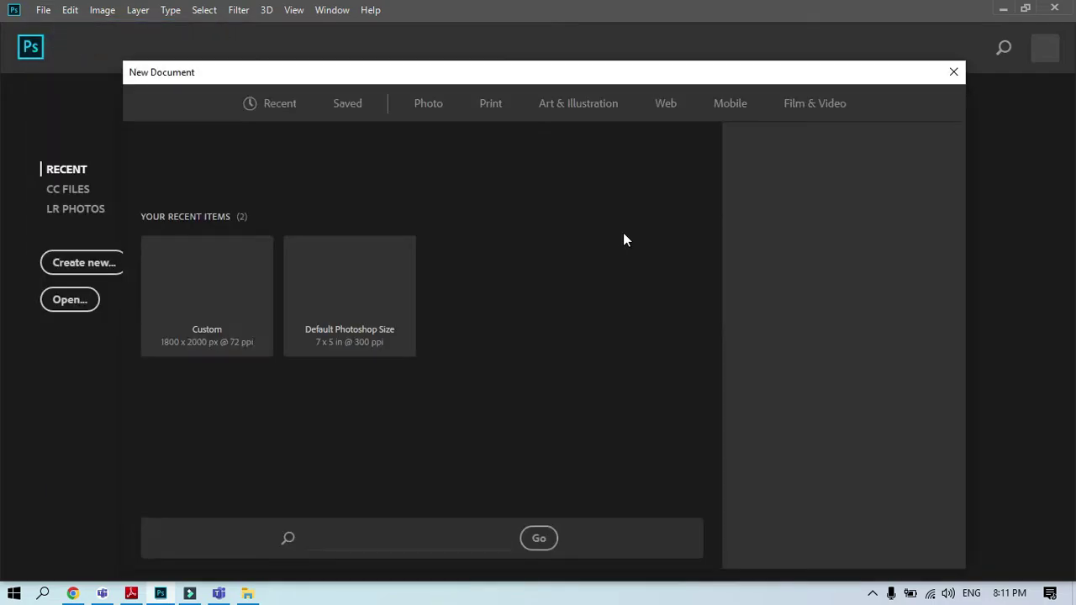
click(665, 105)
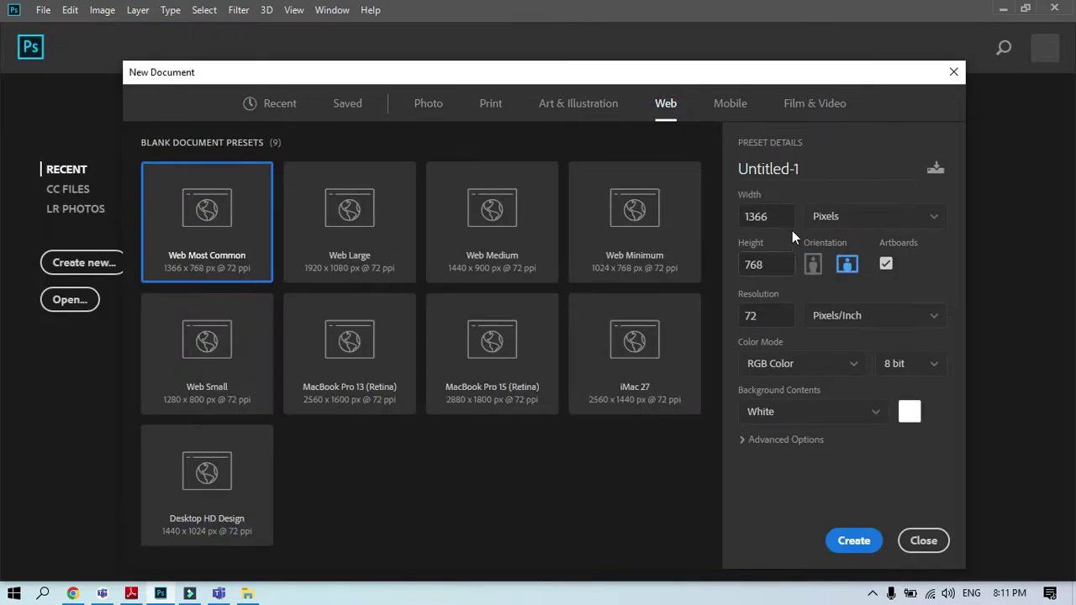
double_click(790, 222)
text(2000)
key(Tab)
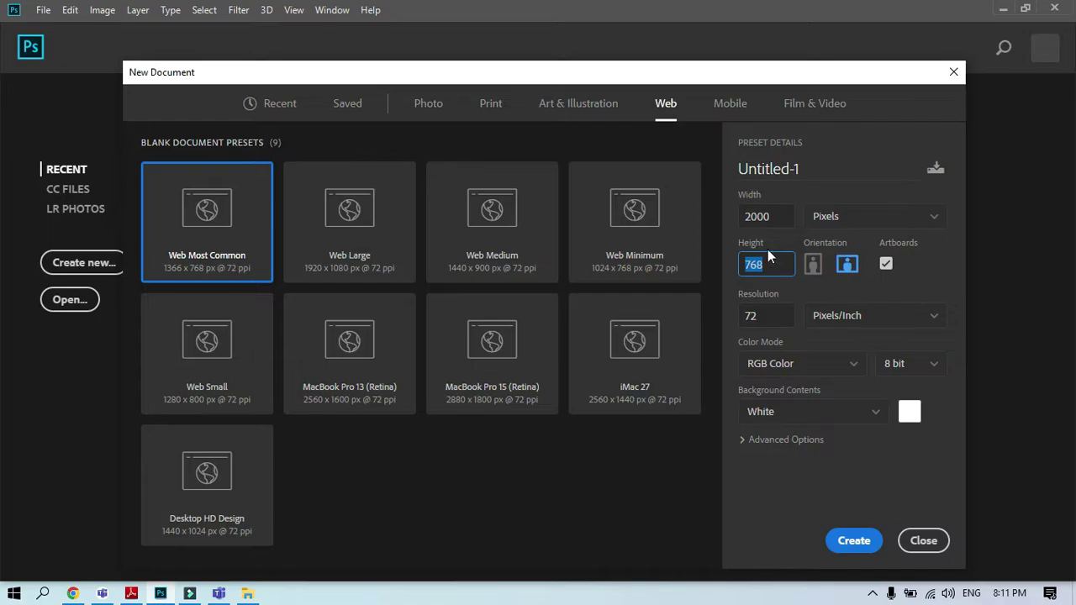
text(18)
click(886, 264)
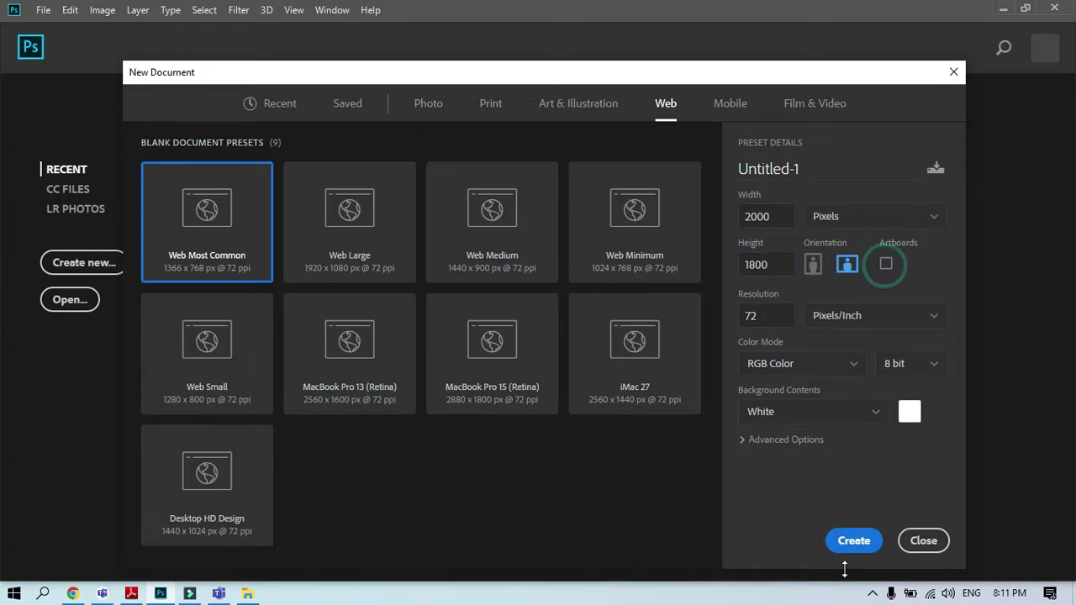
click(849, 543)
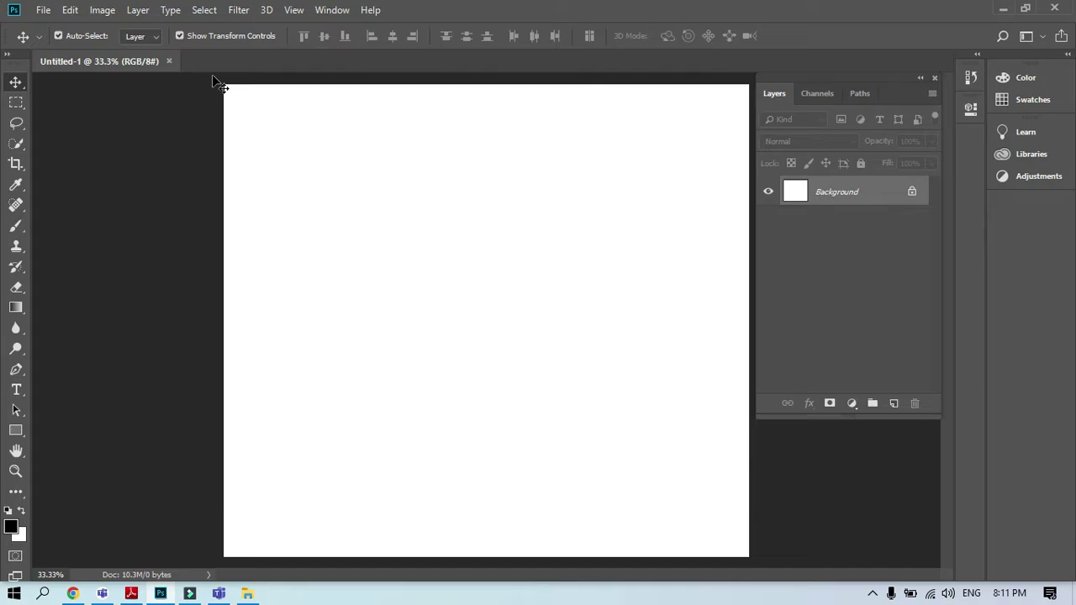
click(171, 64)
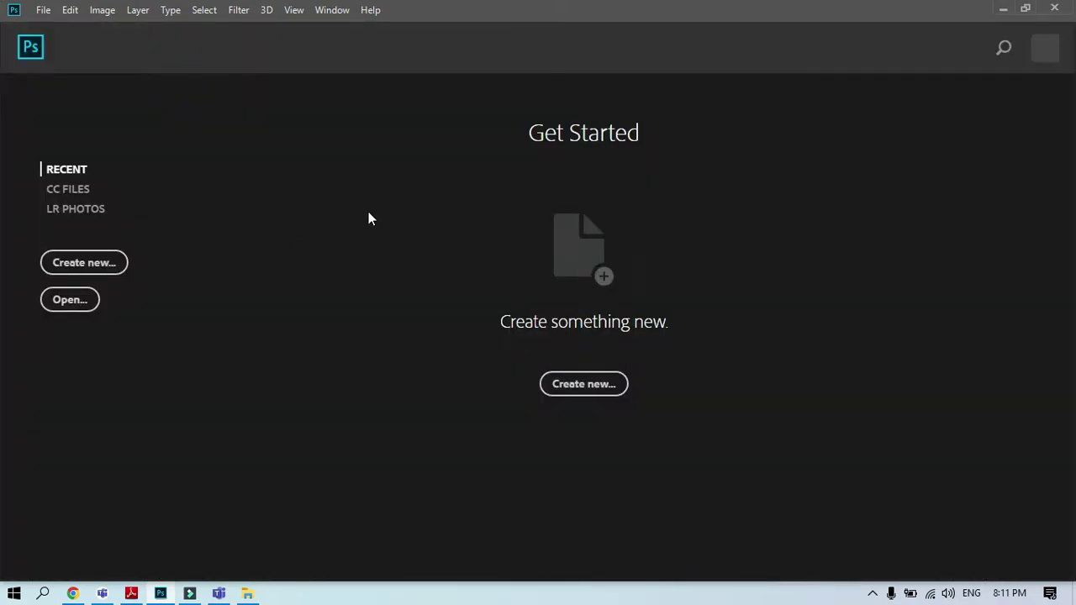
Create a Photo document 4 inches wide and 4 inches high at 300 pixels/inch, and select its Background layer
key(ctrl+n)
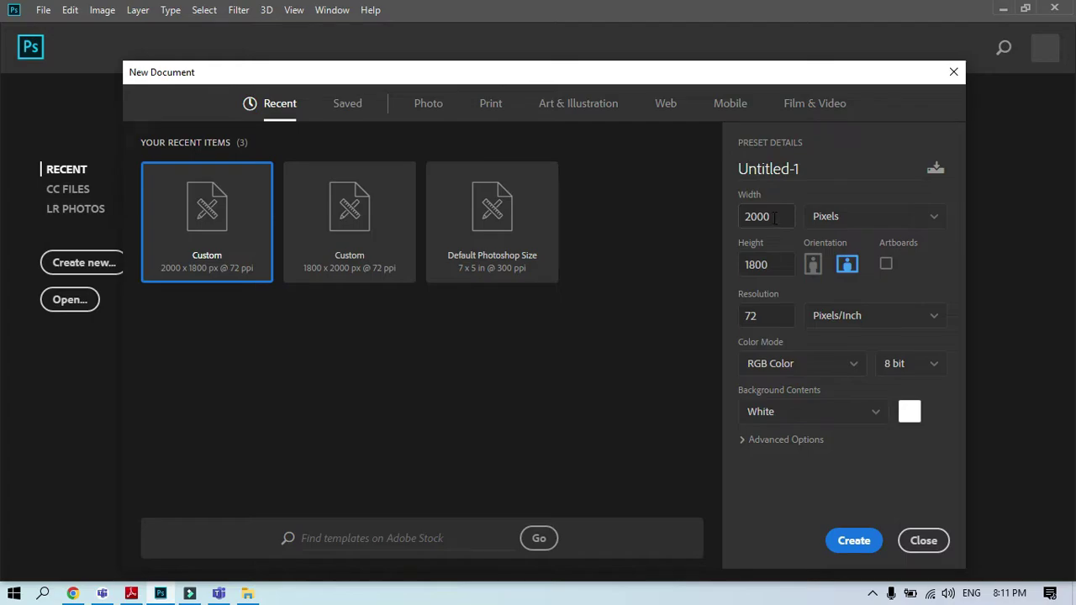
click(429, 107)
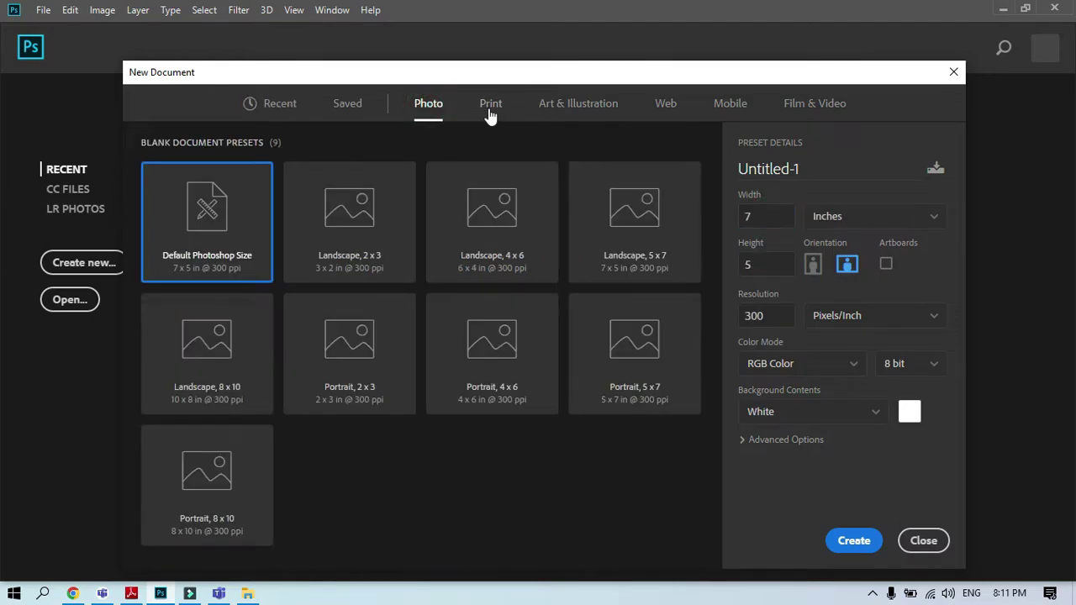
click(793, 223)
key(BackSpace)
text(4)
key(Tab)
text(4)
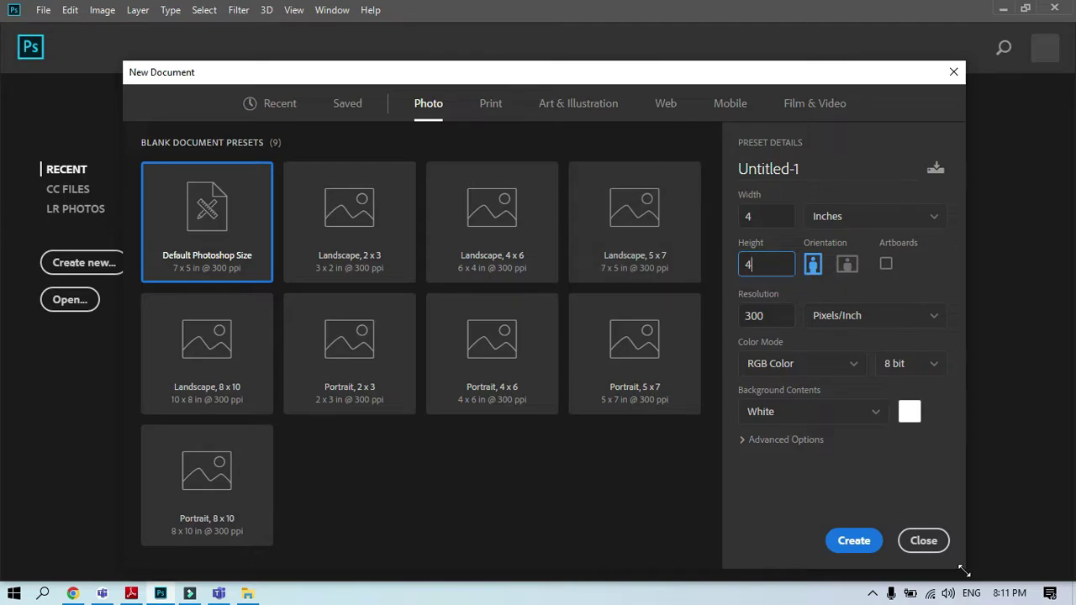
click(864, 542)
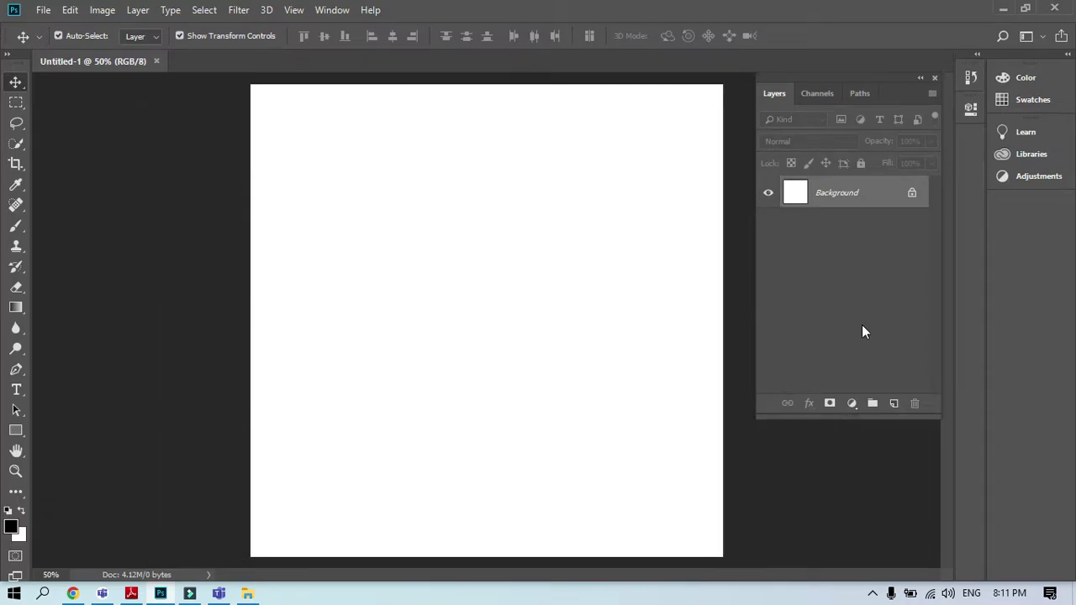
click(829, 189)
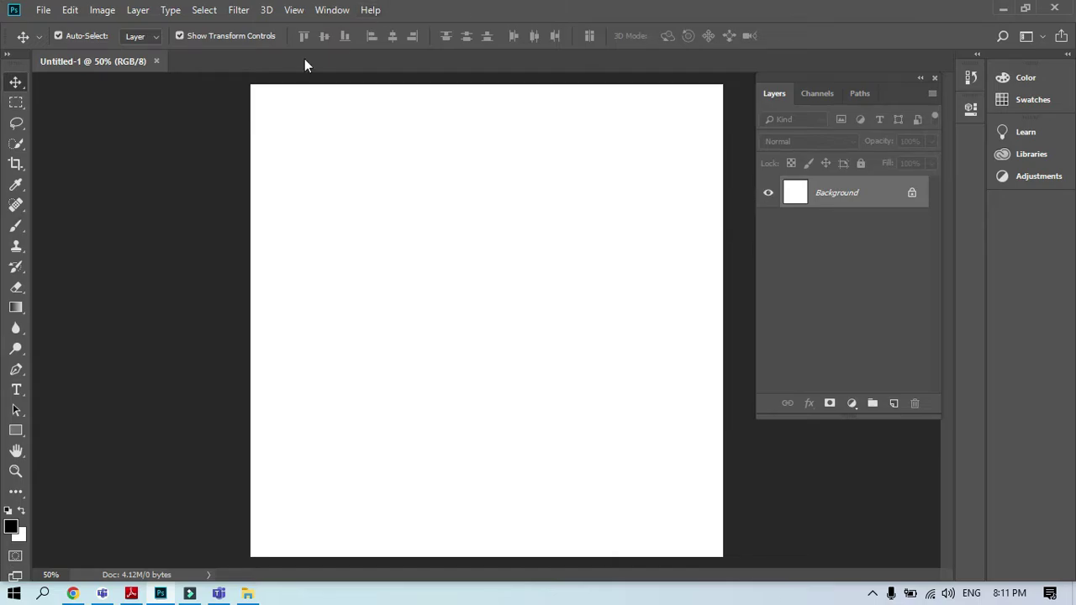
Open images 1 to 5 from the Lecture 05 folder on the Desktop as separate documents
click(43, 10)
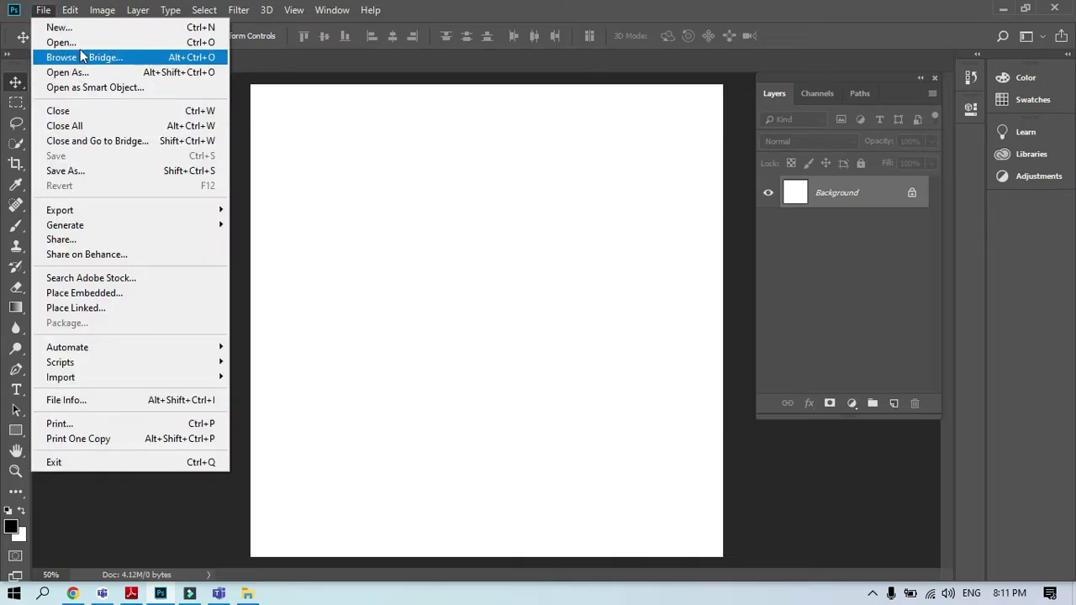
click(61, 42)
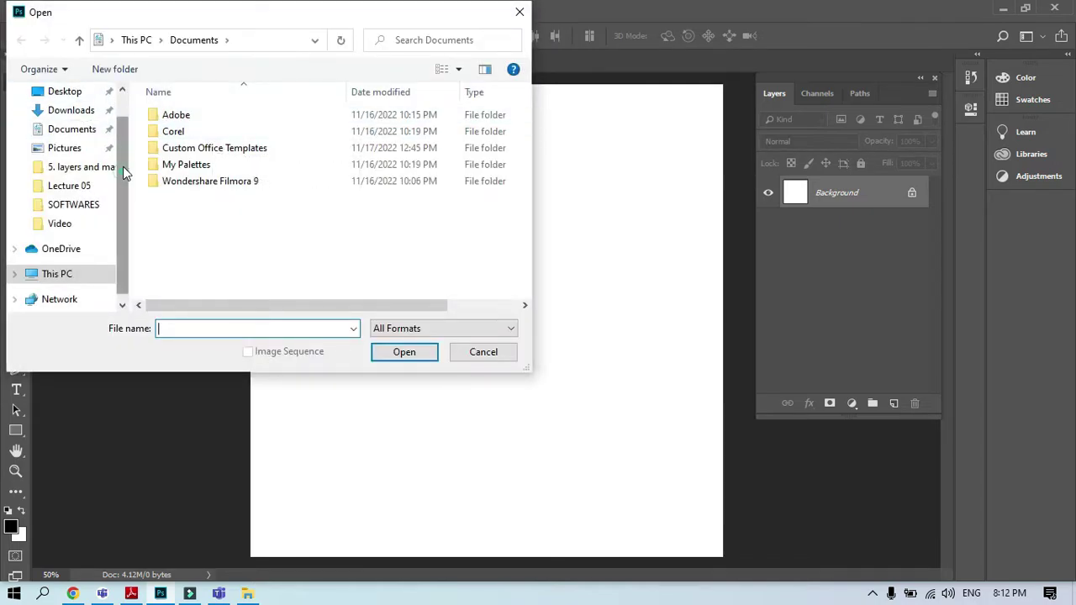
scroll(122, 166, up, 1)
click(65, 123)
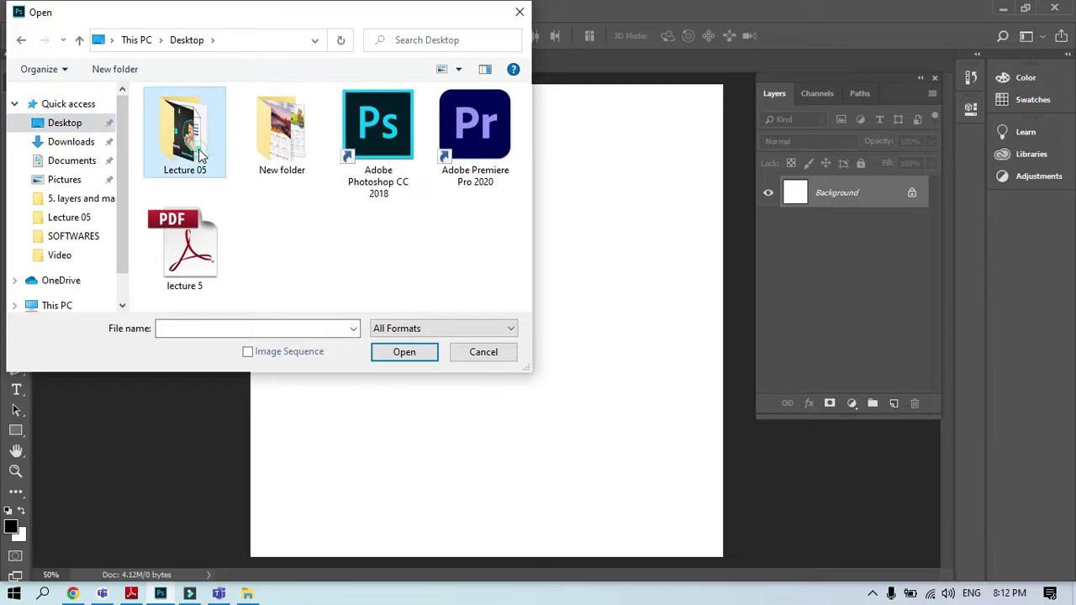
double_click(200, 151)
click(276, 149)
ctrl+click(362, 151)
ctrl+click(457, 151)
ctrl+click(195, 235)
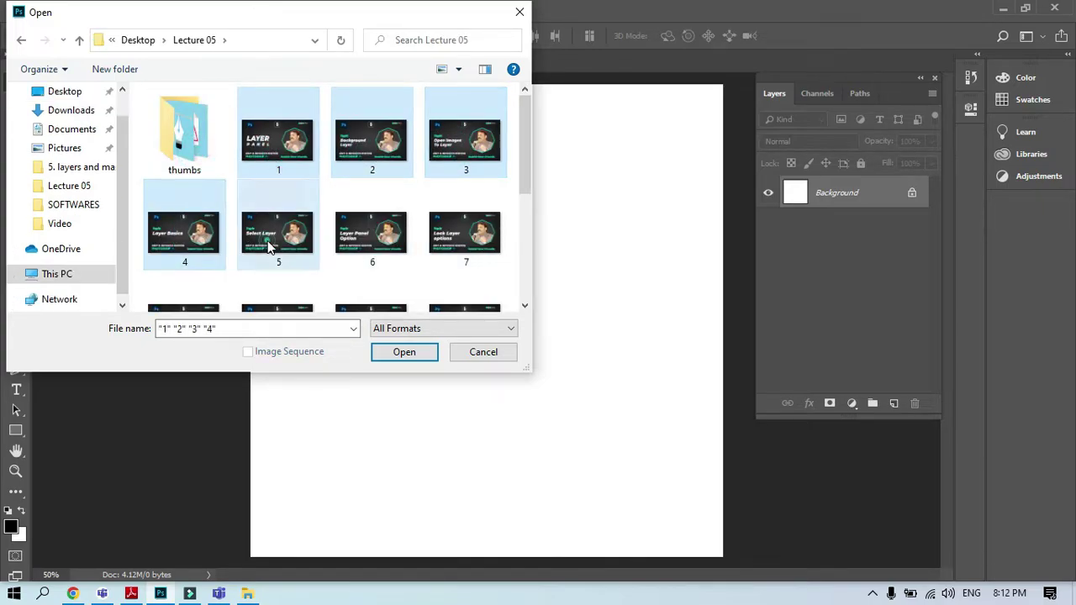
click(405, 360)
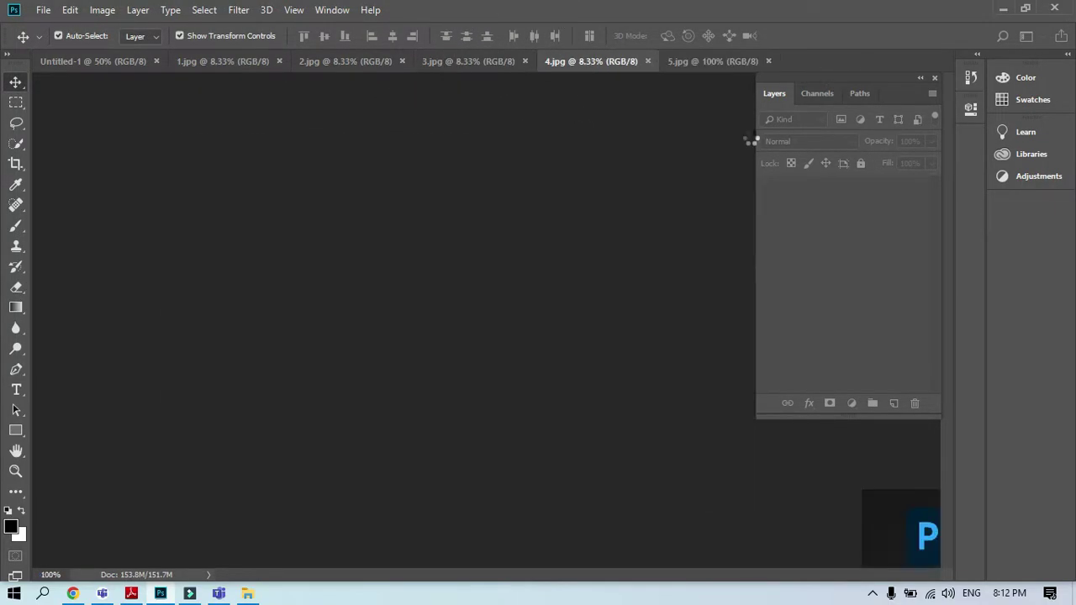
Undock 1.jpg, 5.jpg, 4.jpg and 3.jpg into floating windows, and close 2.jpg
drag(206, 66, 676, 231)
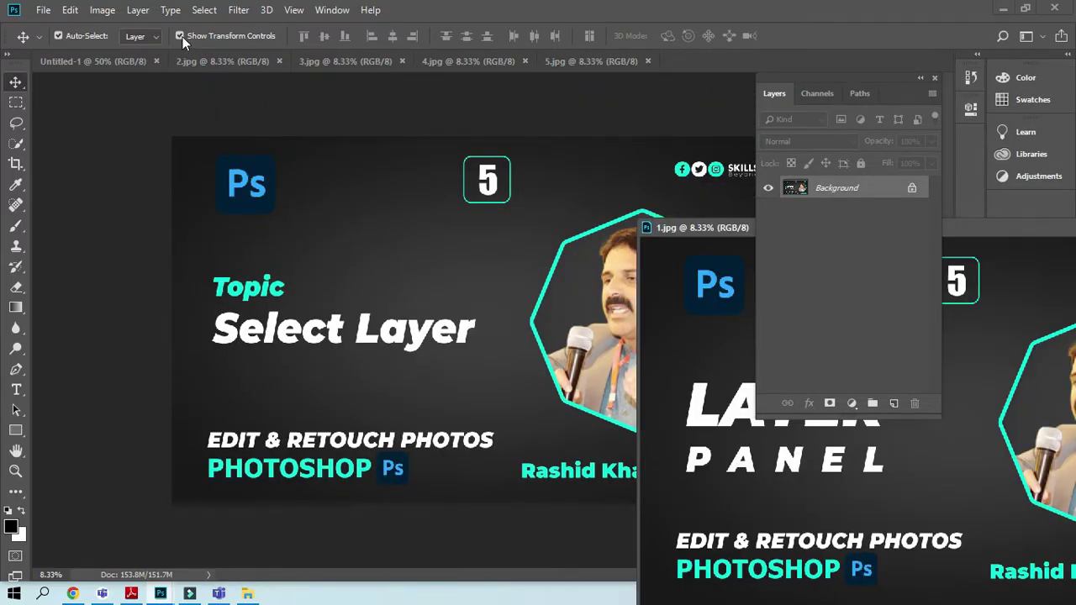
click(280, 61)
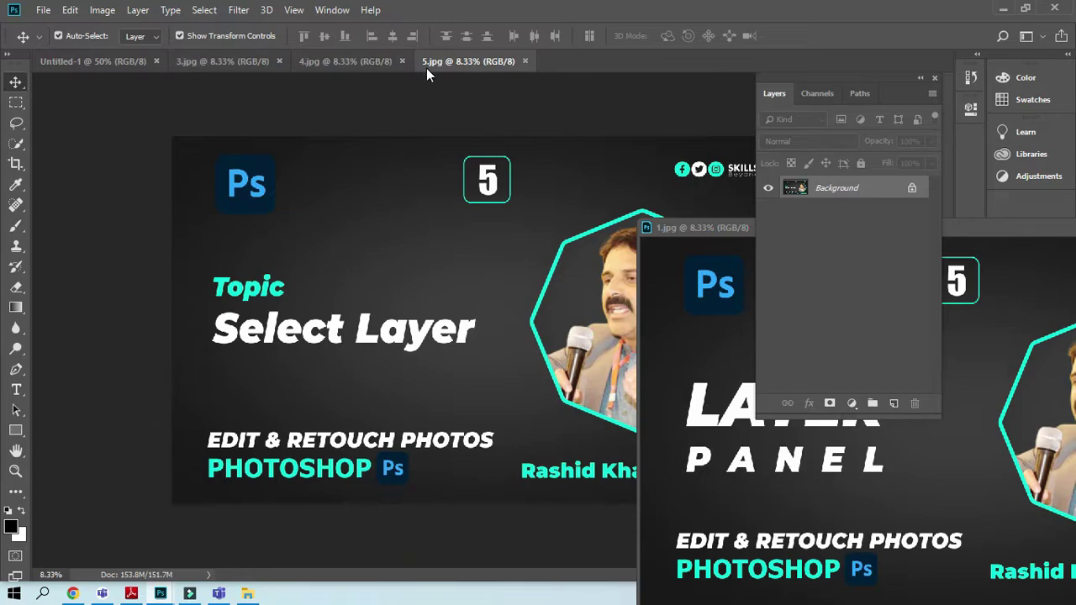
drag(430, 62, 724, 217)
drag(358, 60, 678, 186)
drag(233, 59, 817, 356)
Copy the image from 3.jpg onto the Untitled-1 canvas as a new layer, and close 3.jpg
drag(931, 548, 419, 258)
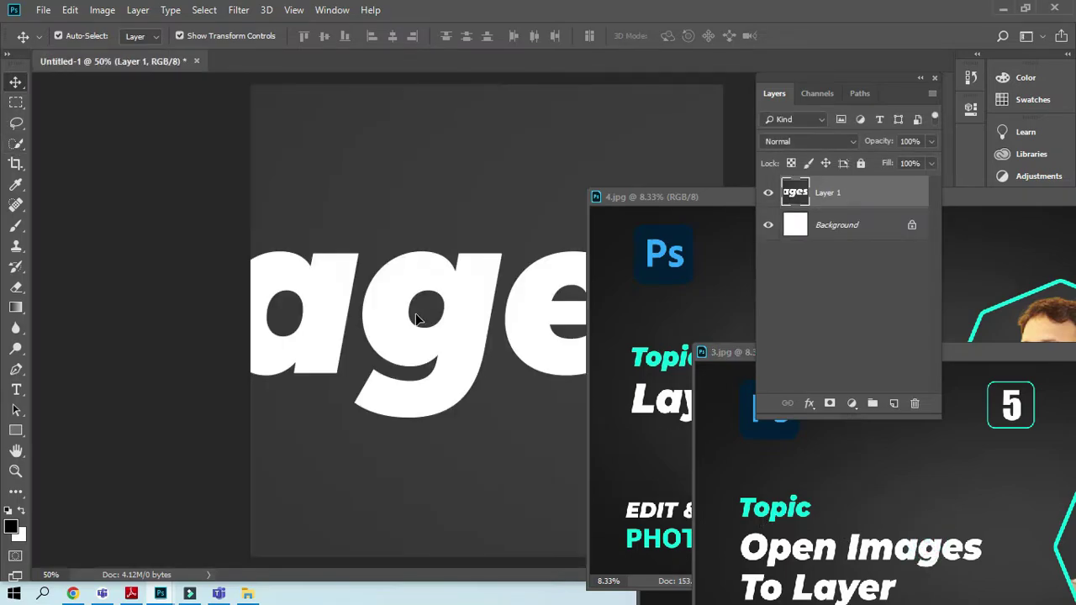
drag(1015, 354, 448, 397)
click(731, 394)
click(752, 202)
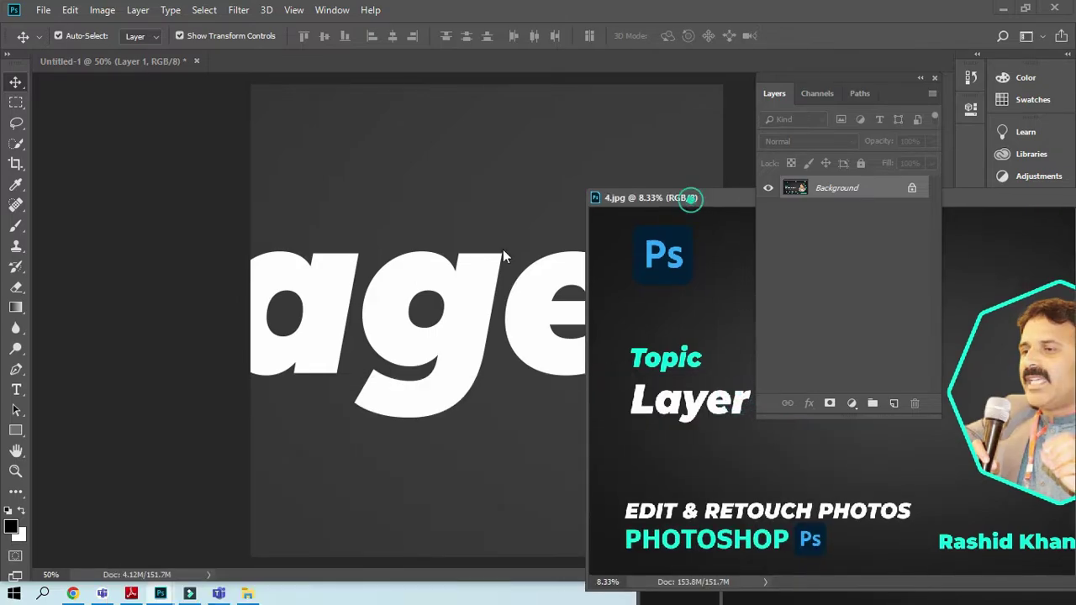
click(398, 265)
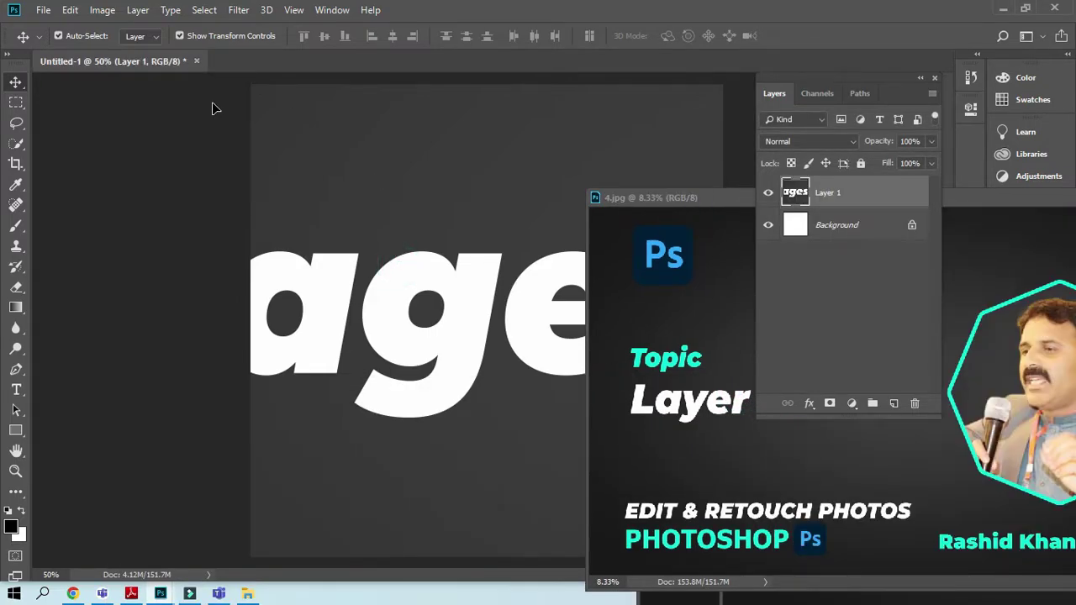
key(ctrl+minus)
key(ctrl+minus)
key(ctrl+minus)
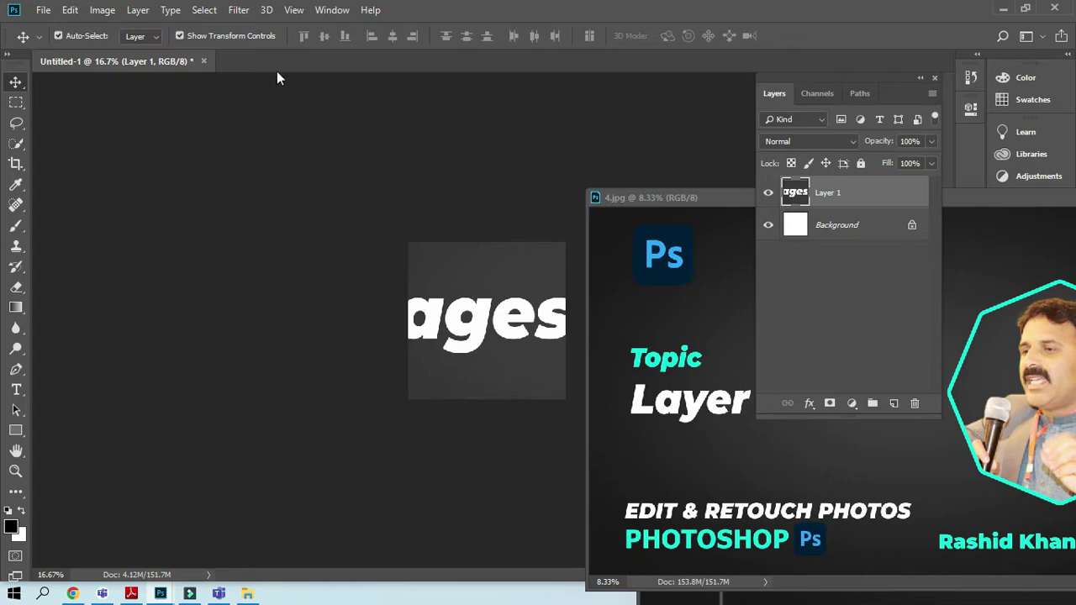
key(ctrl+t)
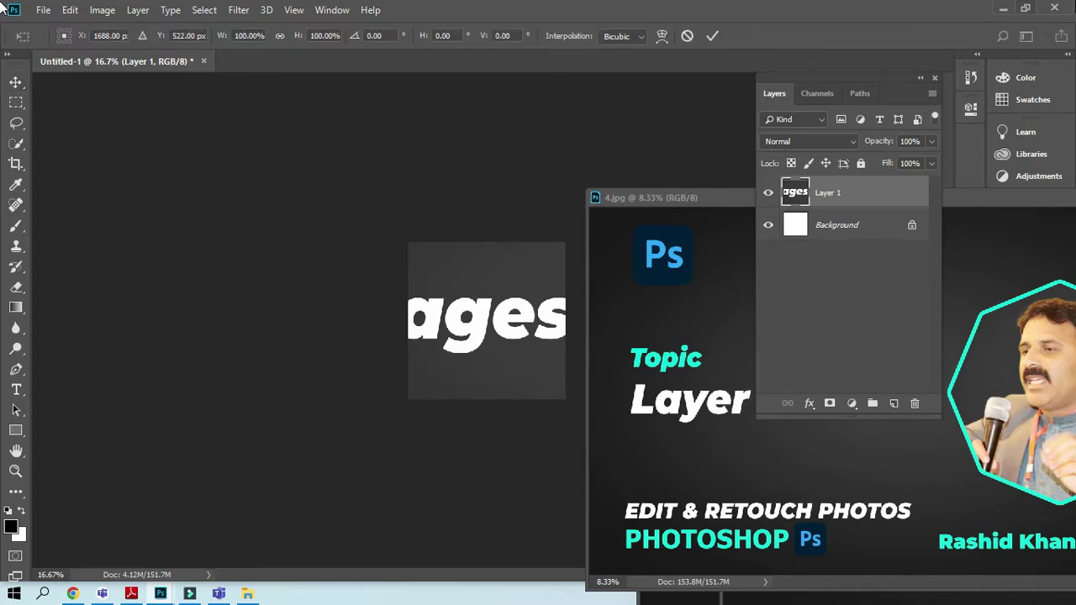
key(Escape)
Close the remaining floating image documents 4.jpg, 1.jpg and 5.jpg, leaving only Untitled-1 open
drag(646, 200, 498, 292)
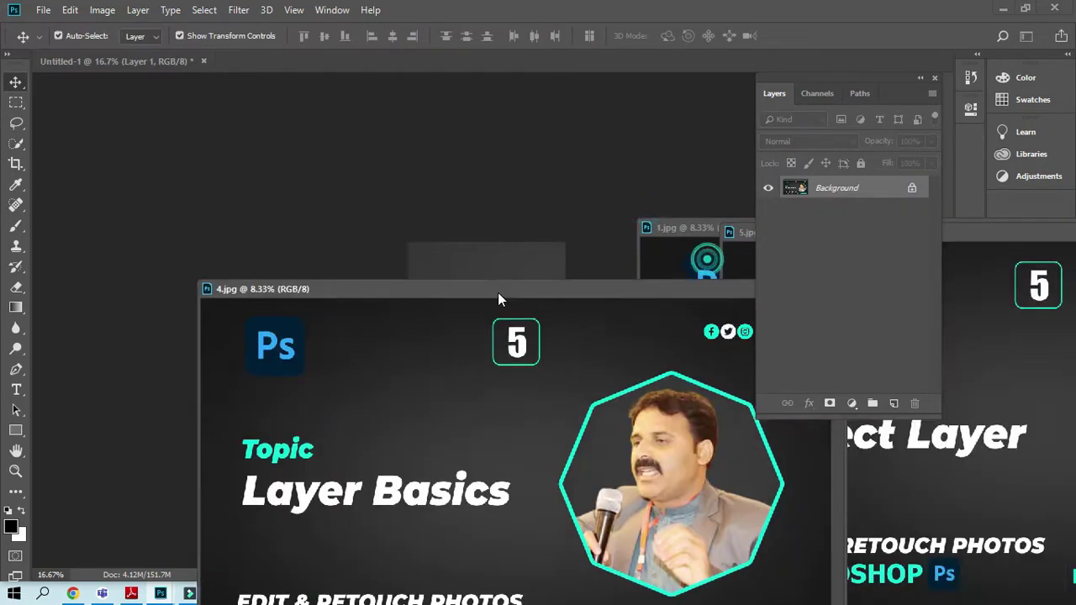
drag(713, 290, 536, 309)
click(643, 303)
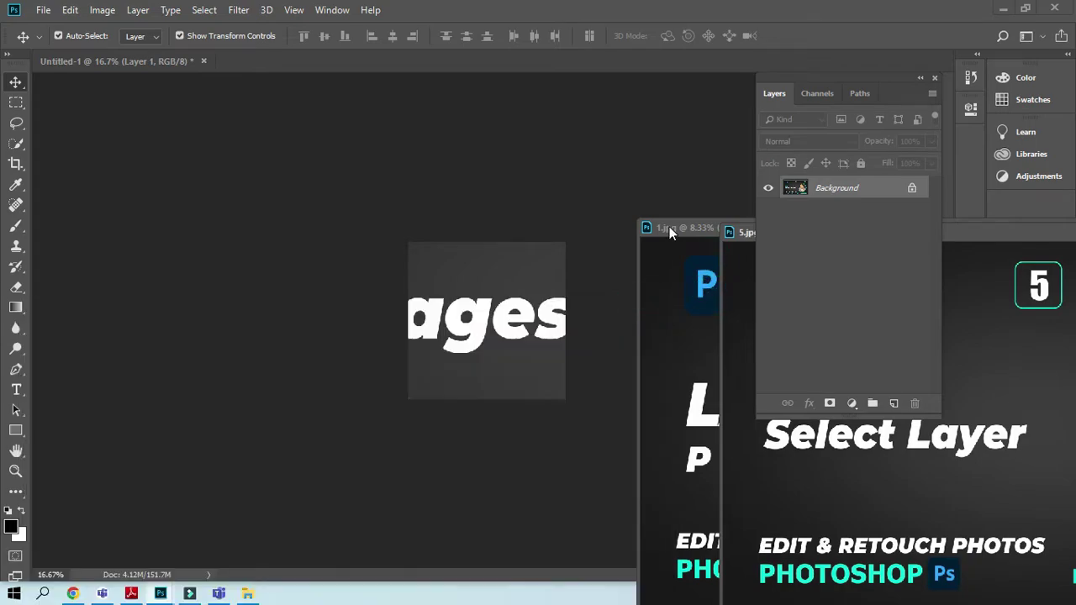
drag(668, 226, 506, 249)
drag(622, 266, 417, 286)
click(684, 274)
drag(745, 235, 444, 279)
click(720, 279)
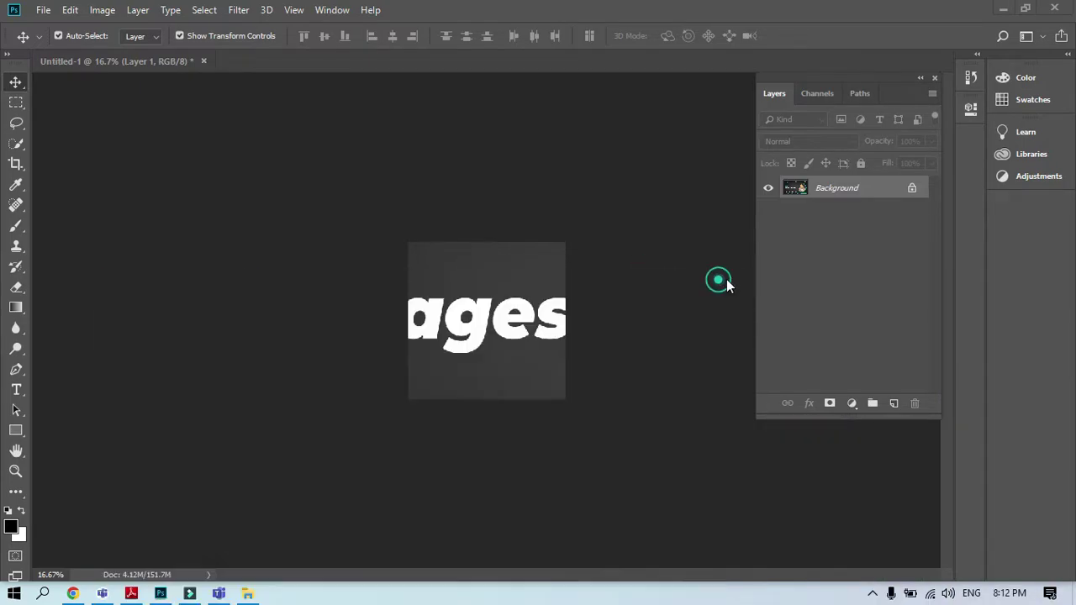
Scale the image on Layer 1 down to about 12% so it fits the canvas width, and position it near the canvas centre
click(824, 204)
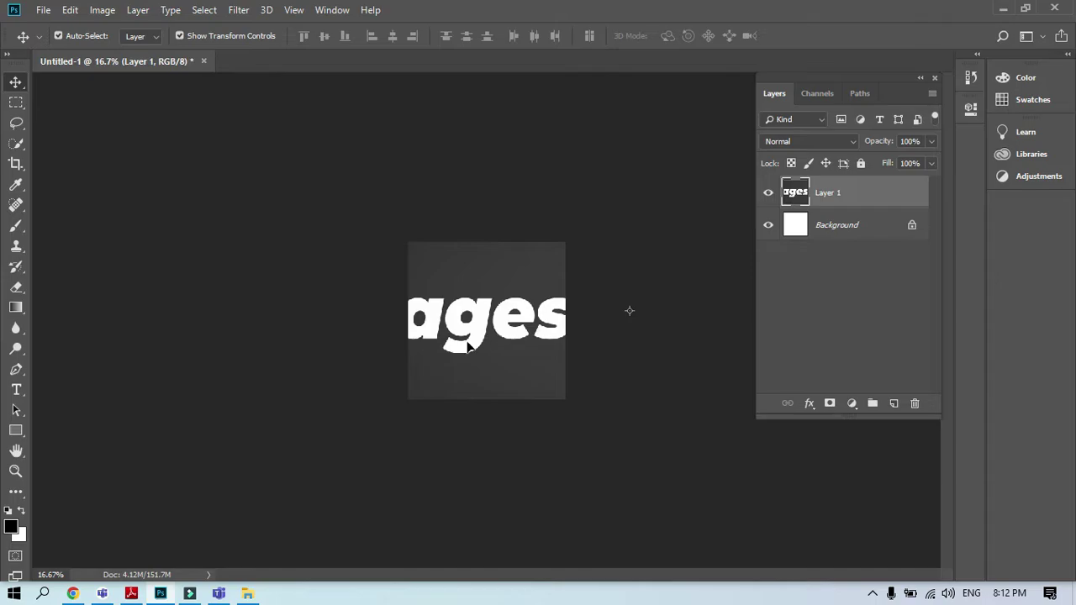
key(ctrl+minus)
key(ctrl+minus)
key(ctrl+minus)
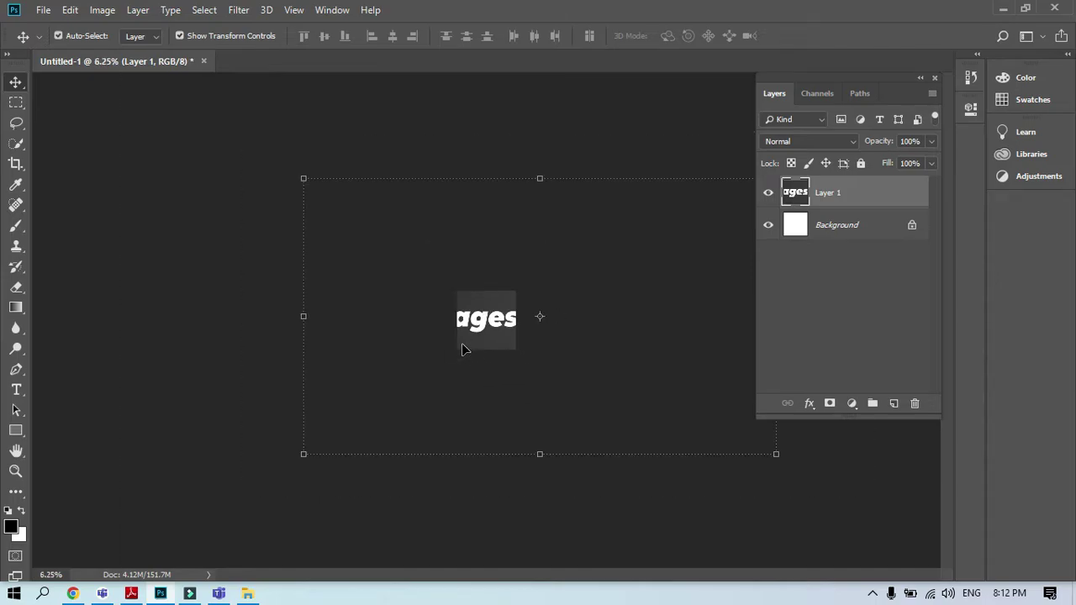
drag(305, 177, 473, 335)
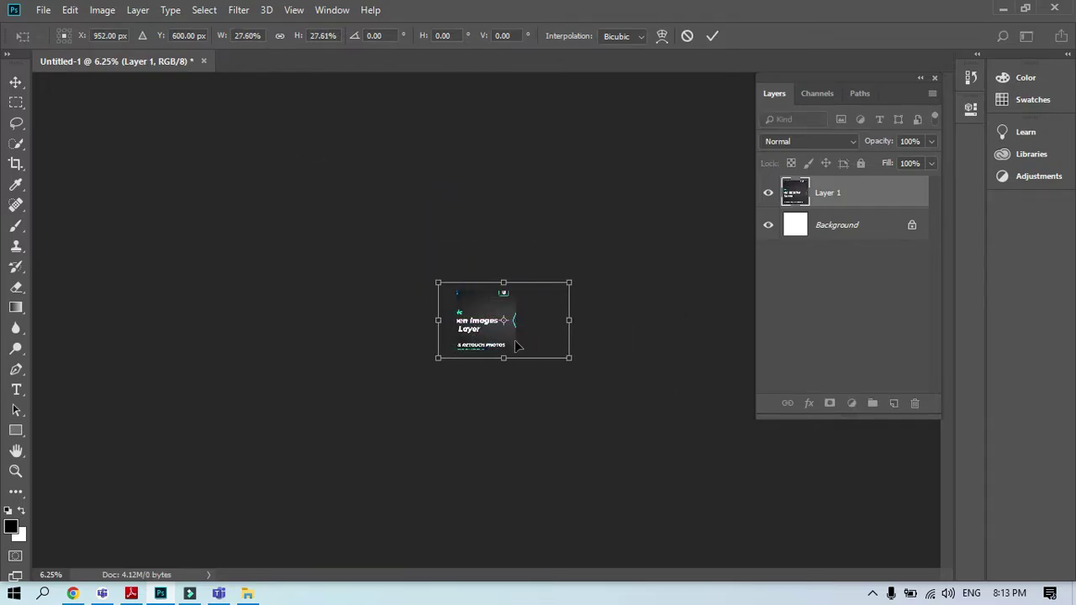
drag(569, 283, 500, 333)
key(ctrl+plus)
key(ctrl+plus)
key(ctrl+plus)
key(ctrl+plus)
key(ctrl+plus)
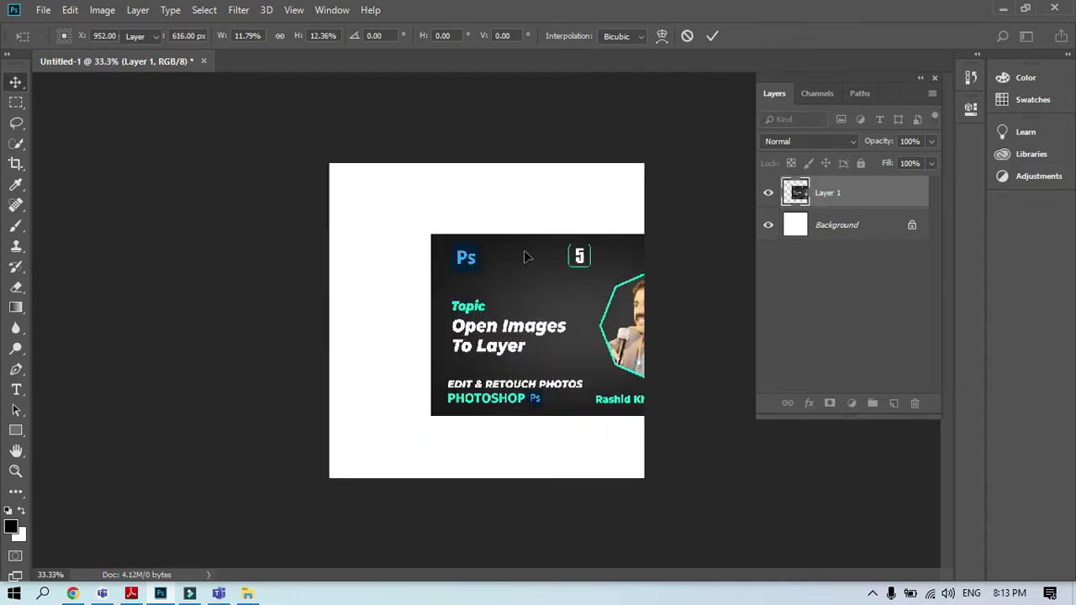
key(Return)
drag(586, 324, 472, 316)
drag(471, 316, 462, 312)
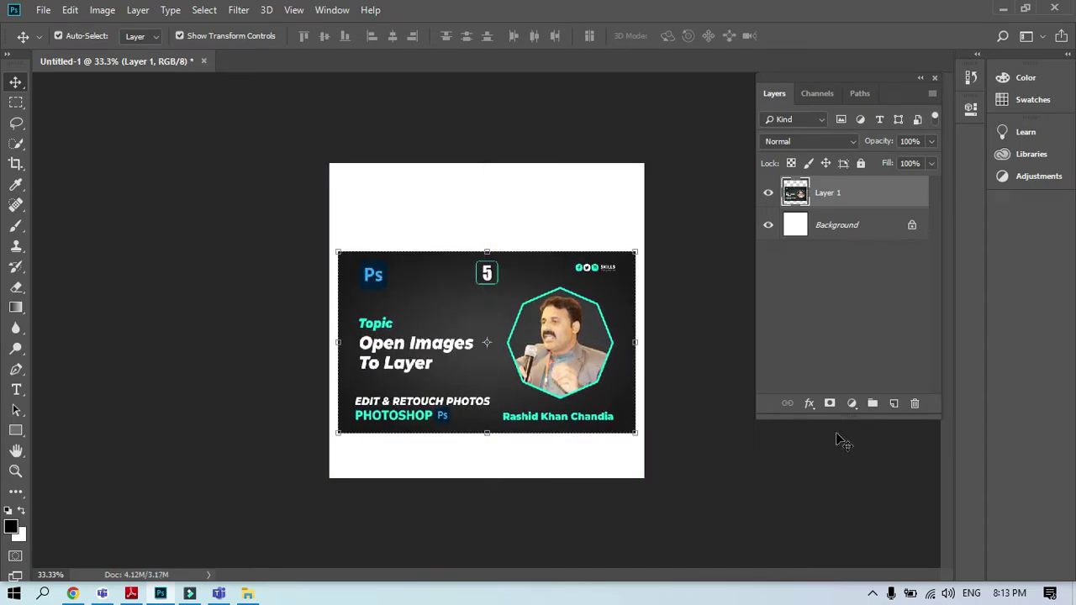
Close Untitled-1 without saving and create a new 4 x 4 inch document at 300 ppi in RGB with white background contents
click(203, 61)
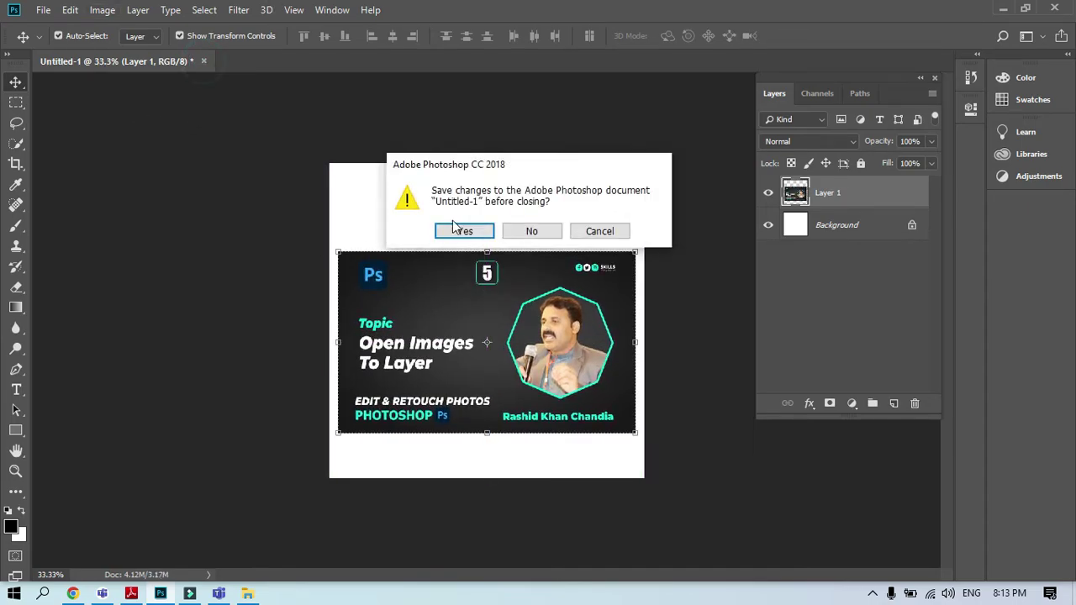
click(530, 231)
click(40, 11)
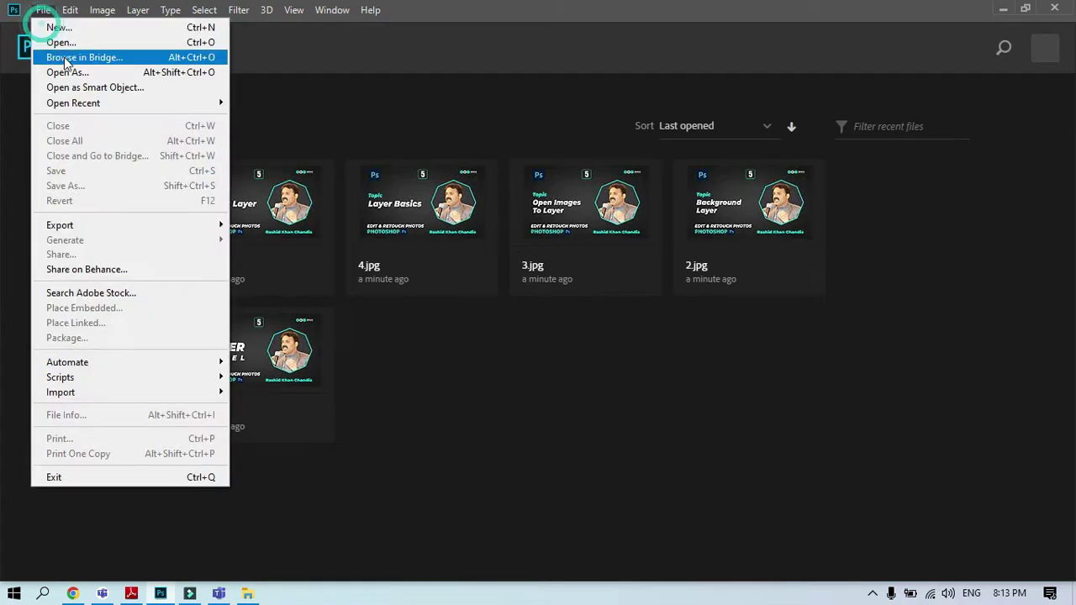
click(78, 31)
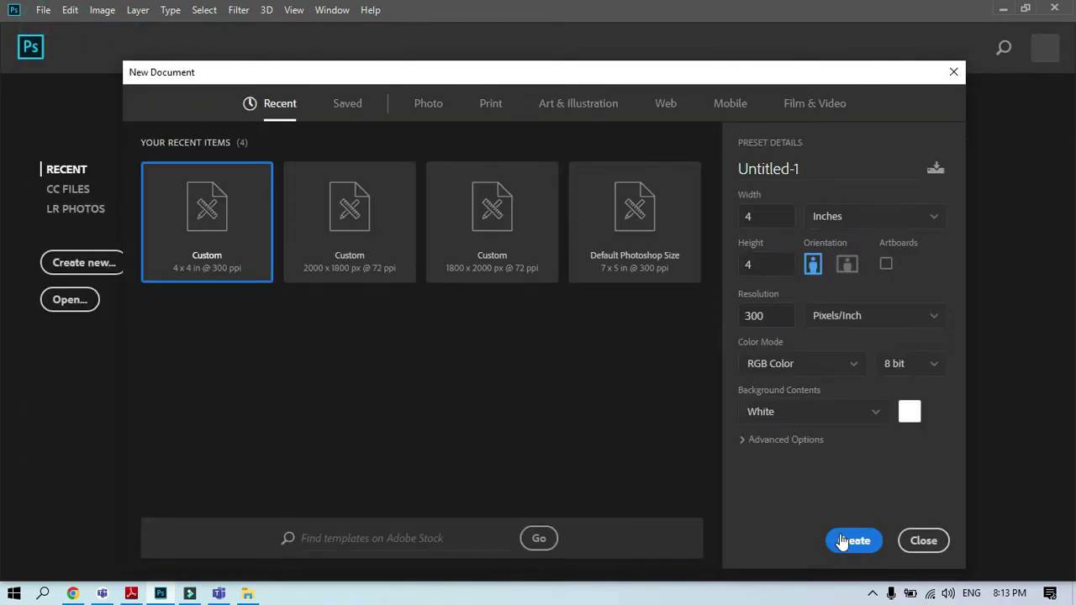
click(844, 541)
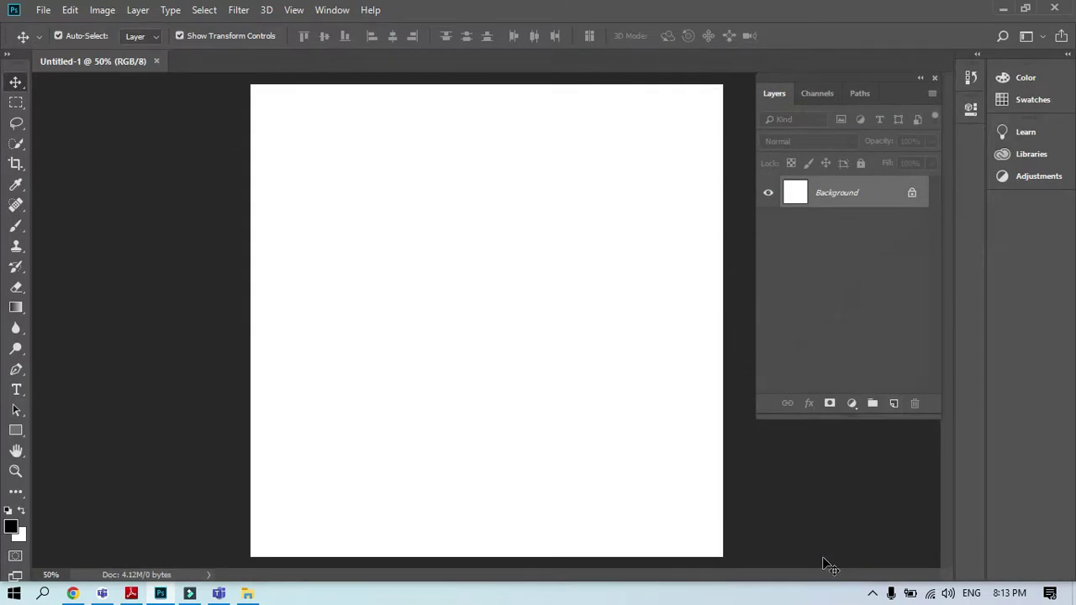
Minimize the open application windows, switch to the Lecture 05 folder in File Explorer, and clear the file selection
click(1003, 8)
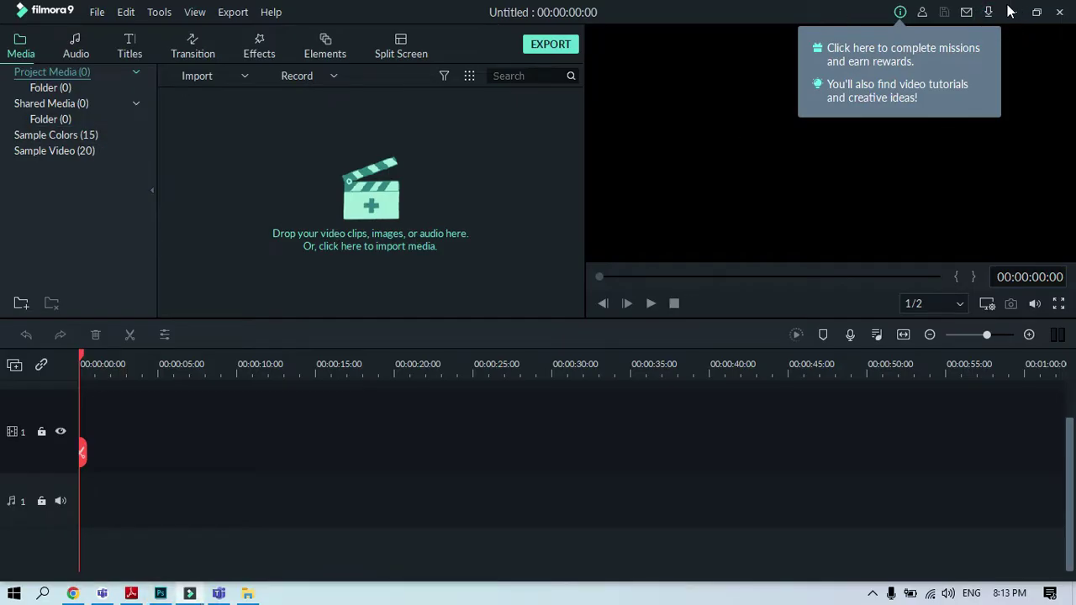
click(1010, 11)
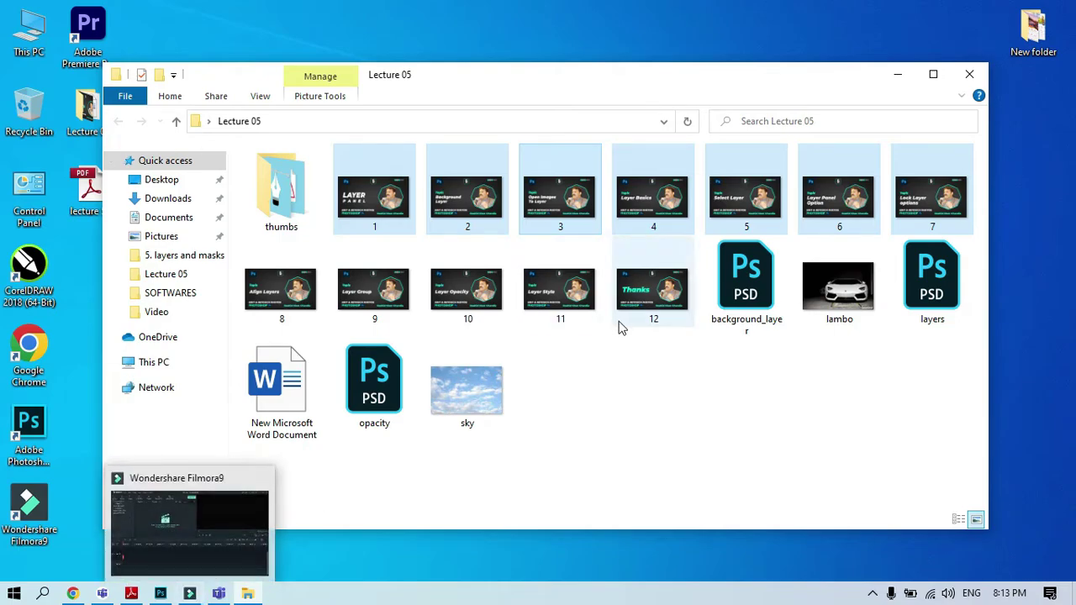
click(601, 379)
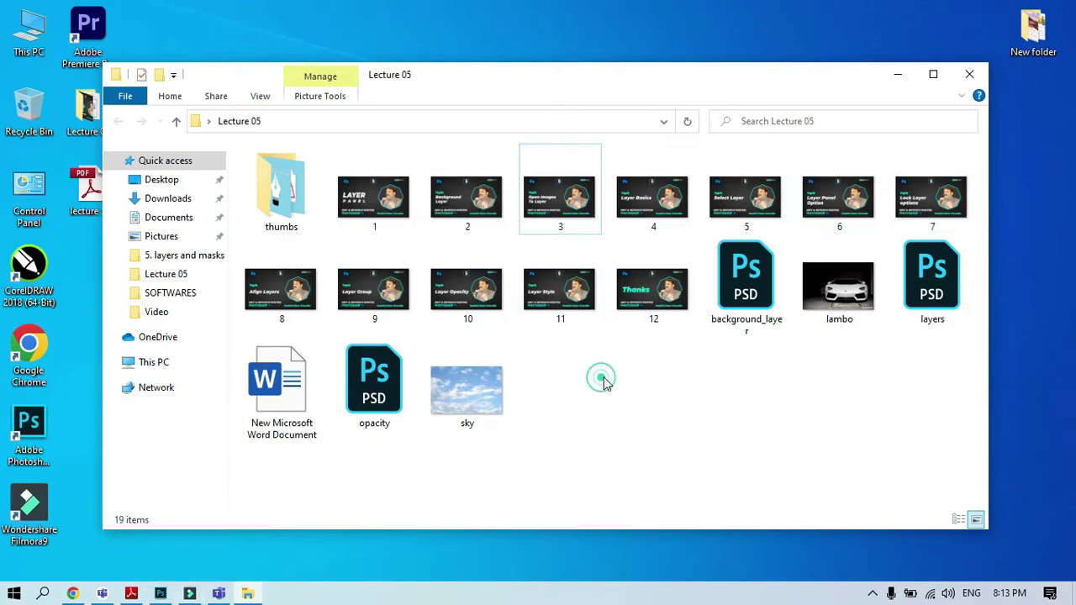
click(369, 210)
ctrl+click(467, 206)
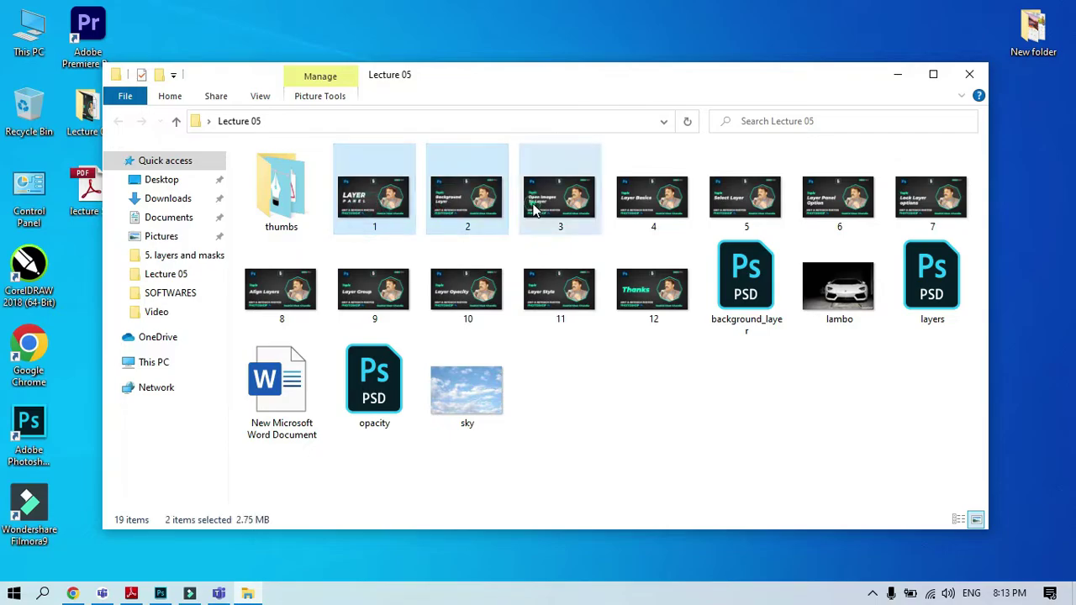
ctrl+click(533, 208)
ctrl+click(648, 220)
ctrl+click(740, 206)
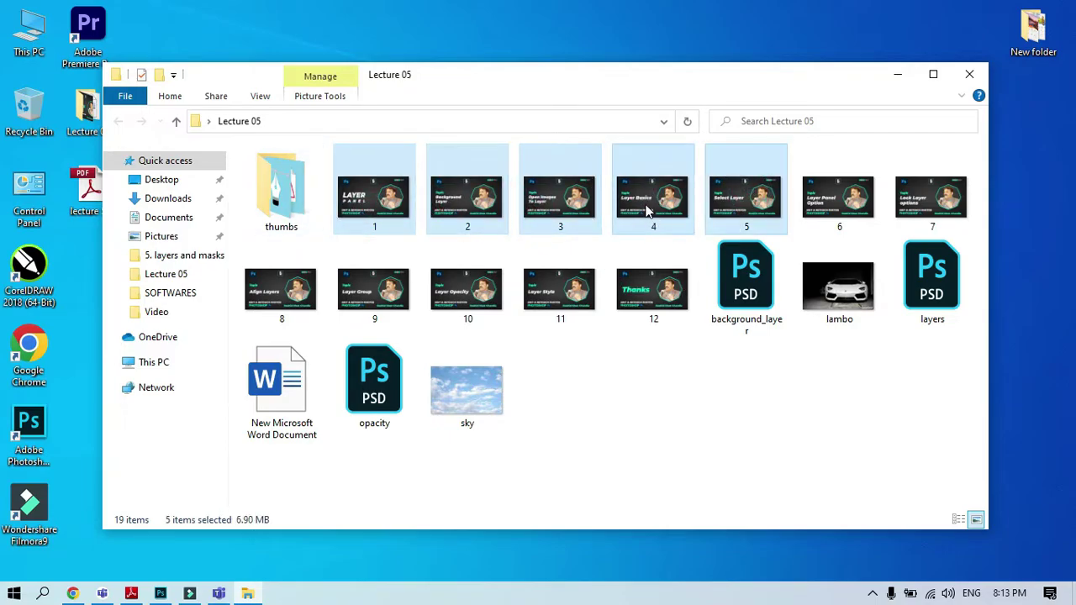
click(732, 450)
Place all seven images, icon1 to icon7, from the thumbs folder onto the Untitled-1 canvas as separate layers in Photoshop
double_click(302, 201)
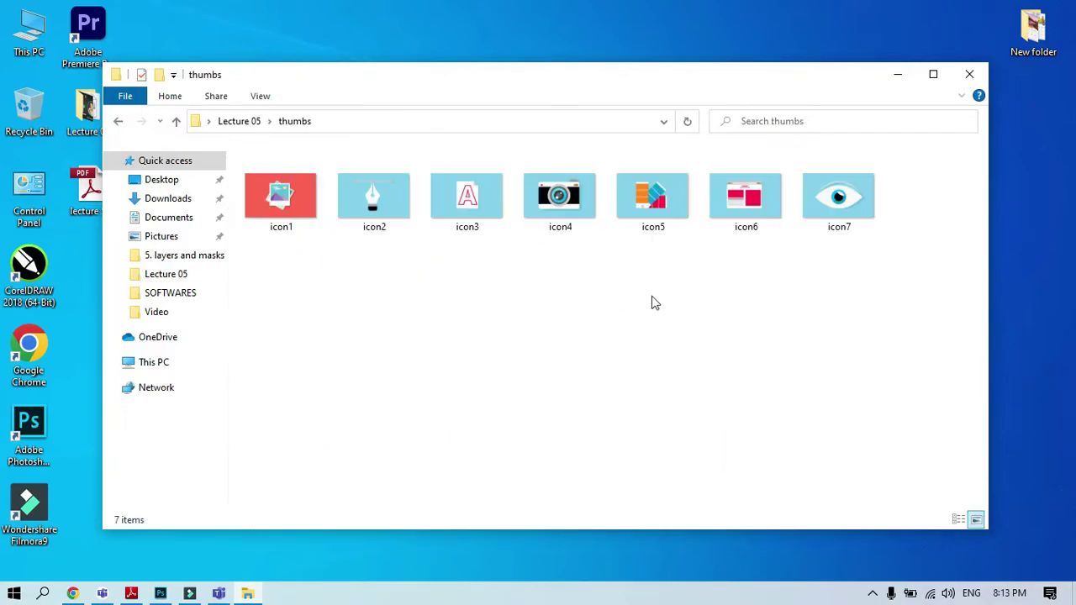
drag(902, 188, 210, 243)
drag(281, 204, 452, 334)
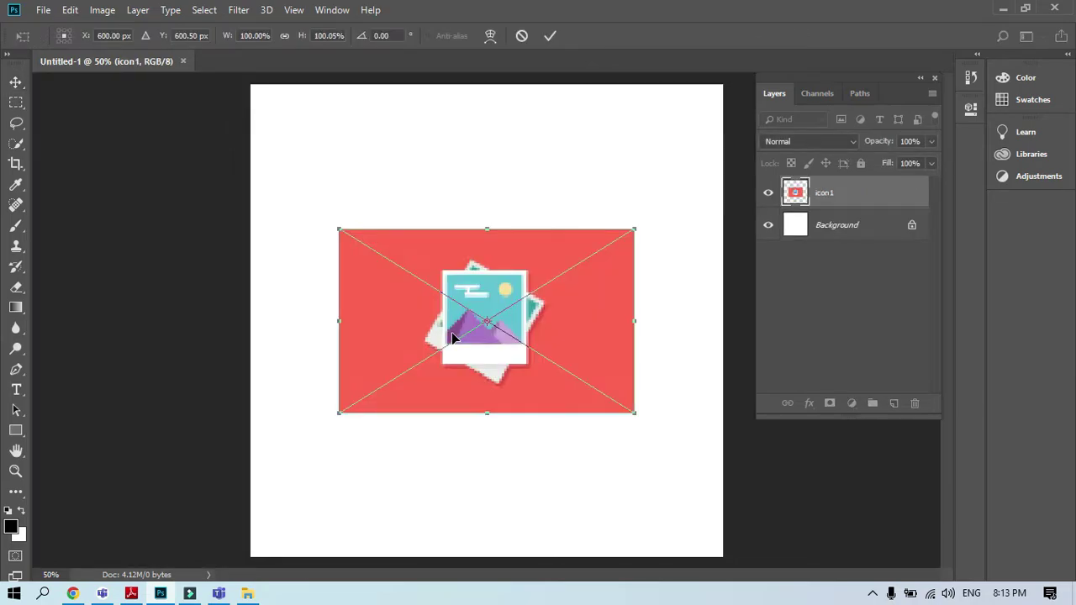
key(Return)
key(Return)
key(Return)
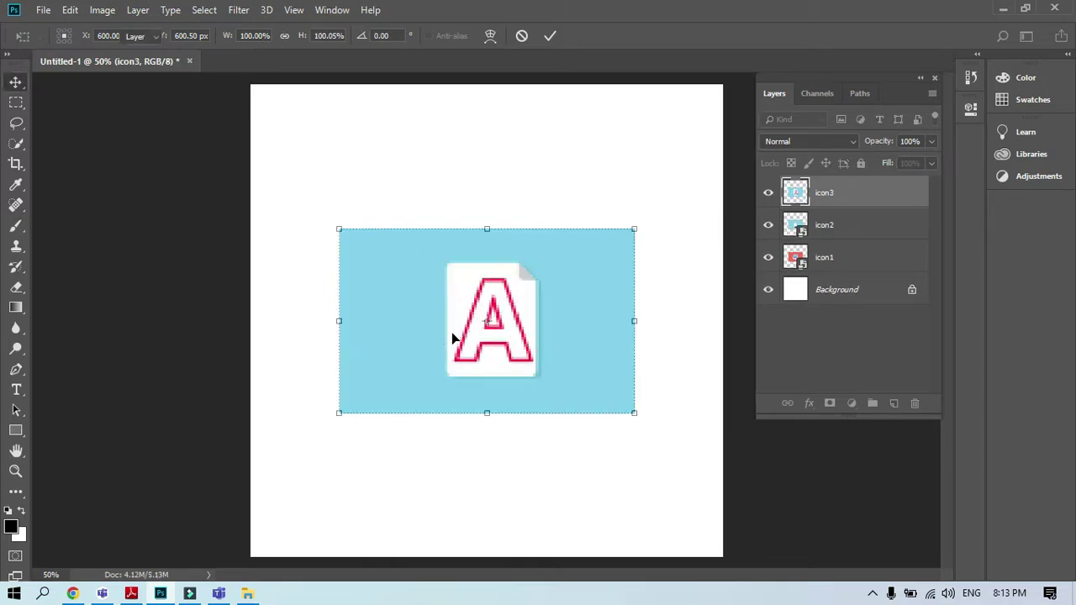
key(Return)
key(Return)
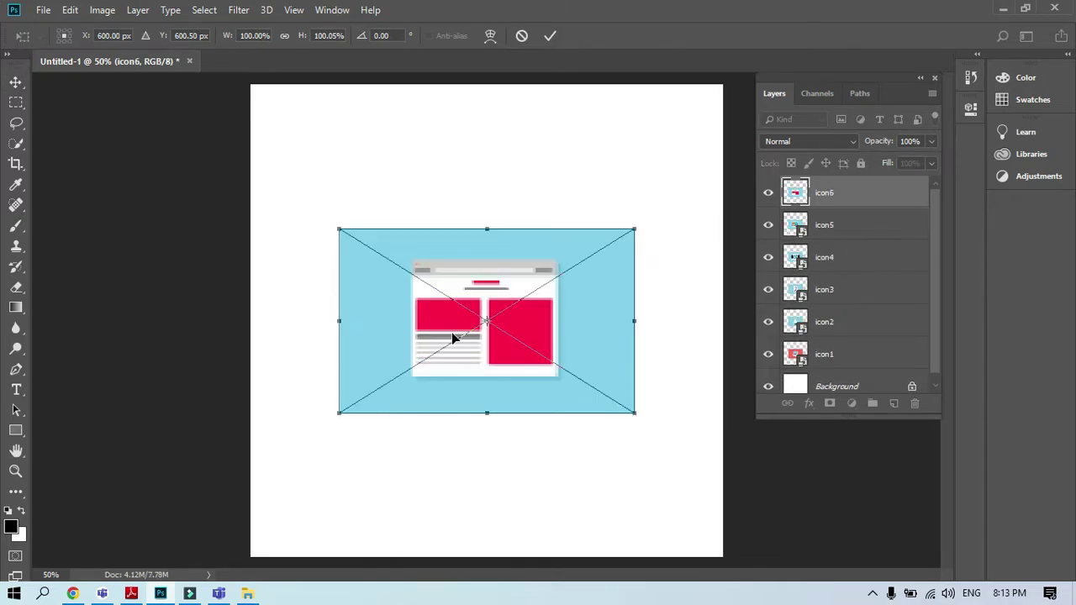
key(Return)
key(Return)
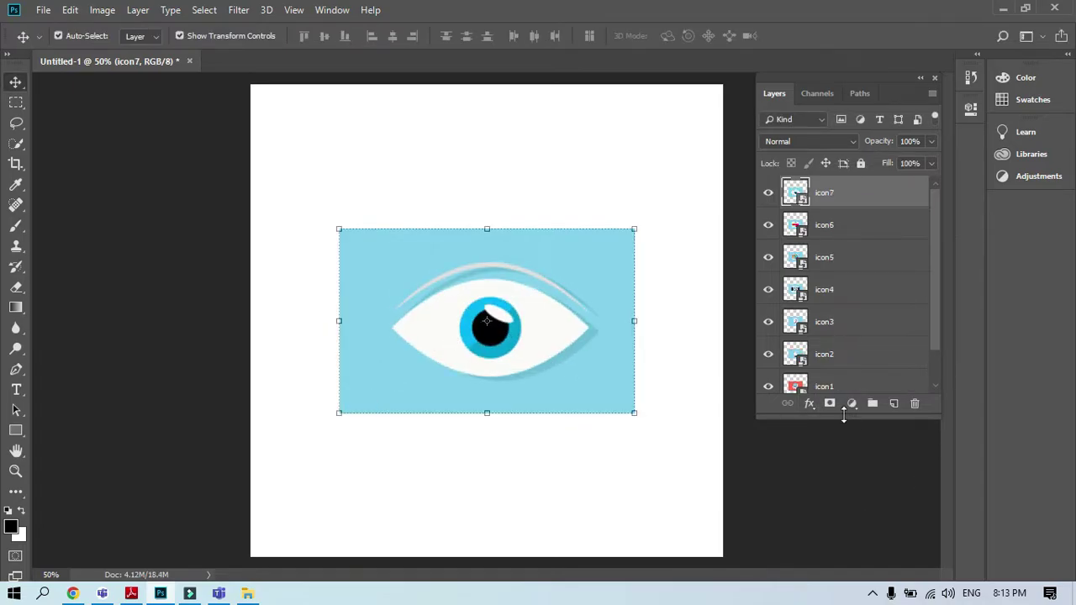
Spread the stacked images apart: icon7 to the canvas's upper right, icon6 to the lower left, and icon5 partly past the left edge
drag(844, 414, 838, 492)
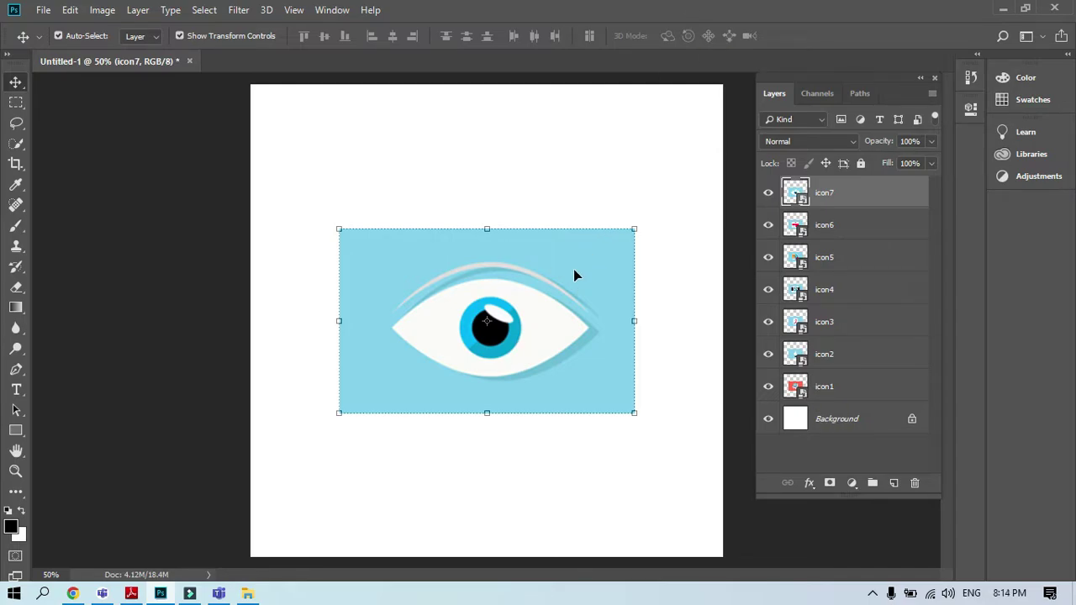
drag(574, 274, 597, 157)
drag(579, 238, 686, 211)
drag(525, 321, 403, 462)
drag(424, 277, 187, 193)
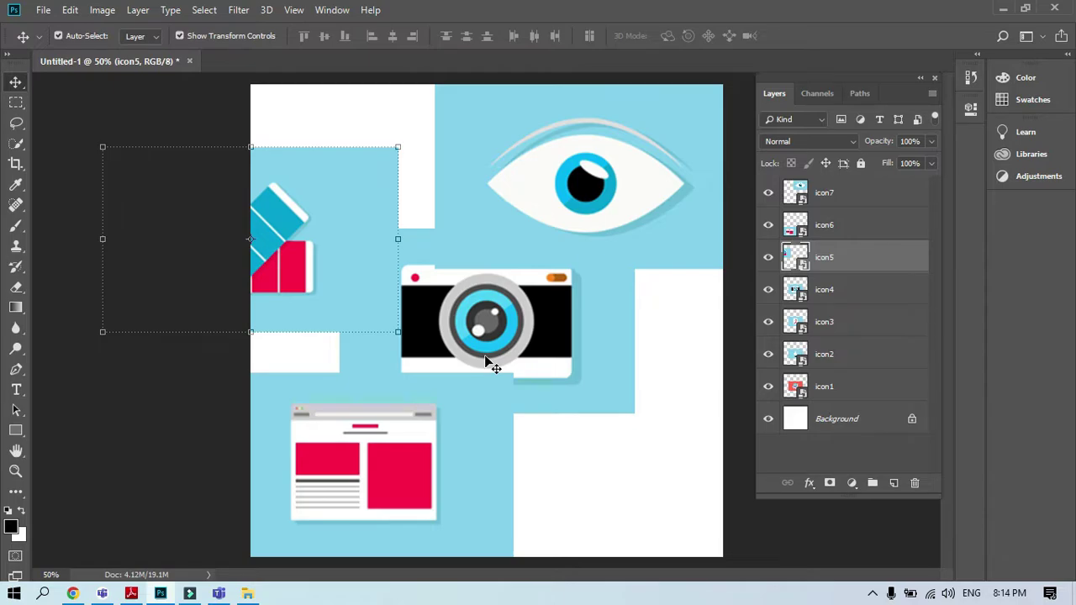
key(ctrl)
Switch to lecture 5.pdf in Adobe Reader, view the Layer Basics topic on page 4, and return to Photoshop
click(131, 593)
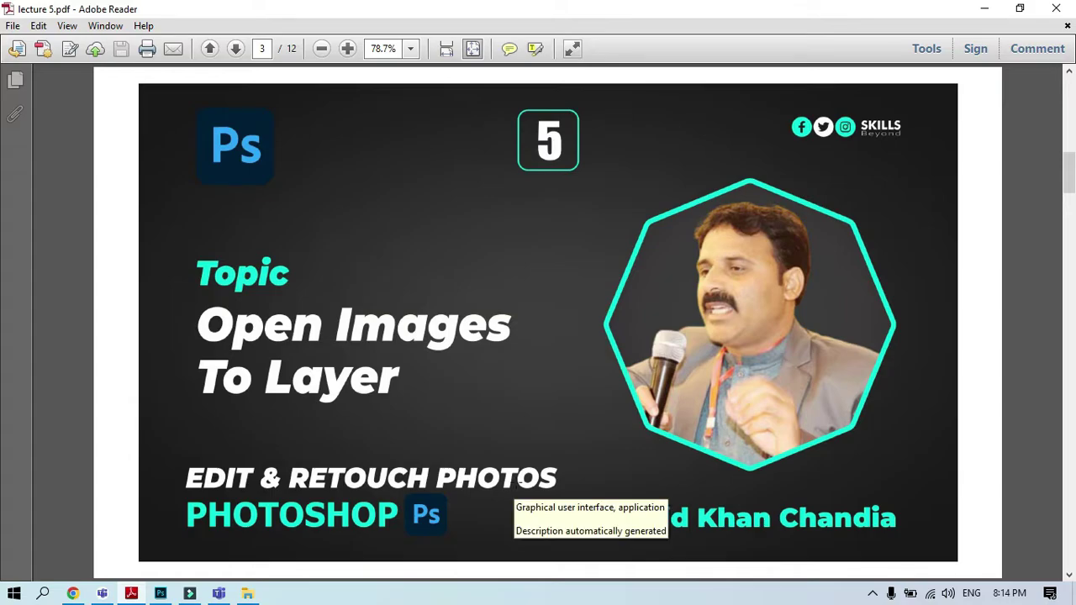
scroll(548, 322, down, 2)
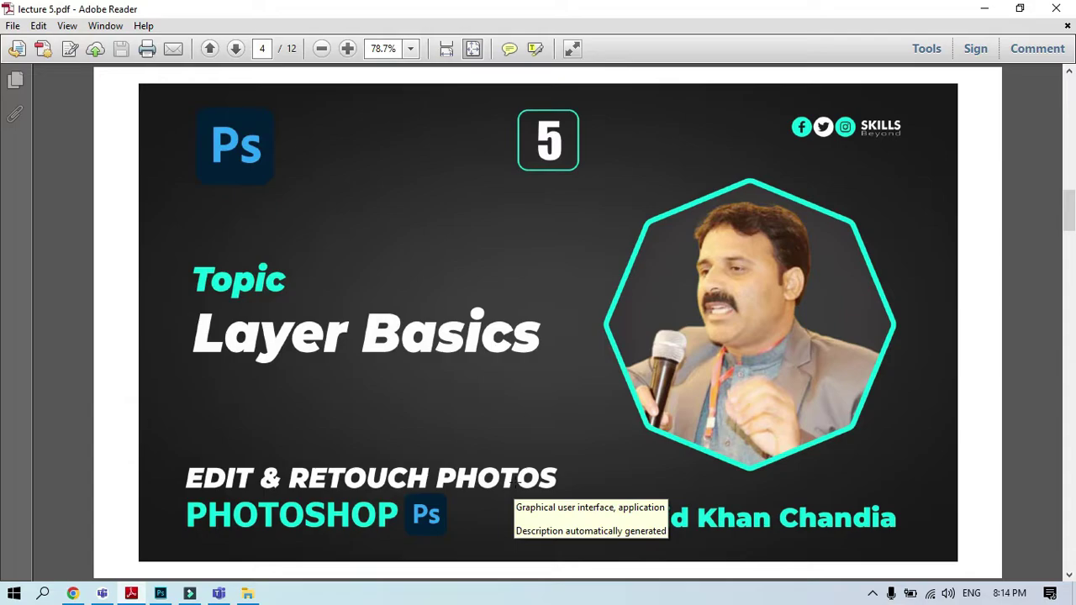
click(984, 8)
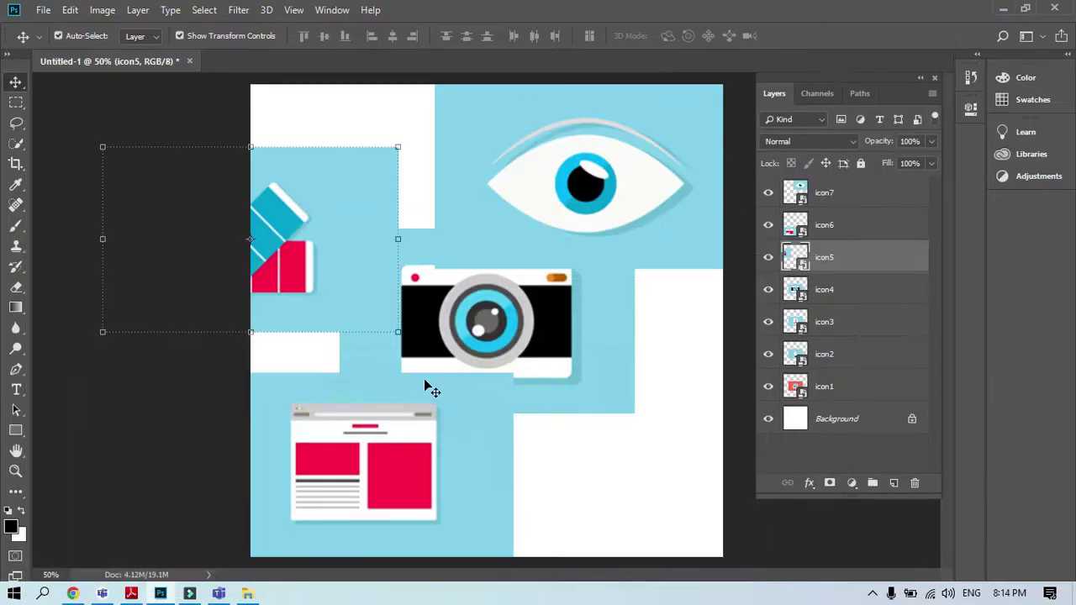
Close the icon document without saving and clear the recent file list
click(189, 61)
click(515, 234)
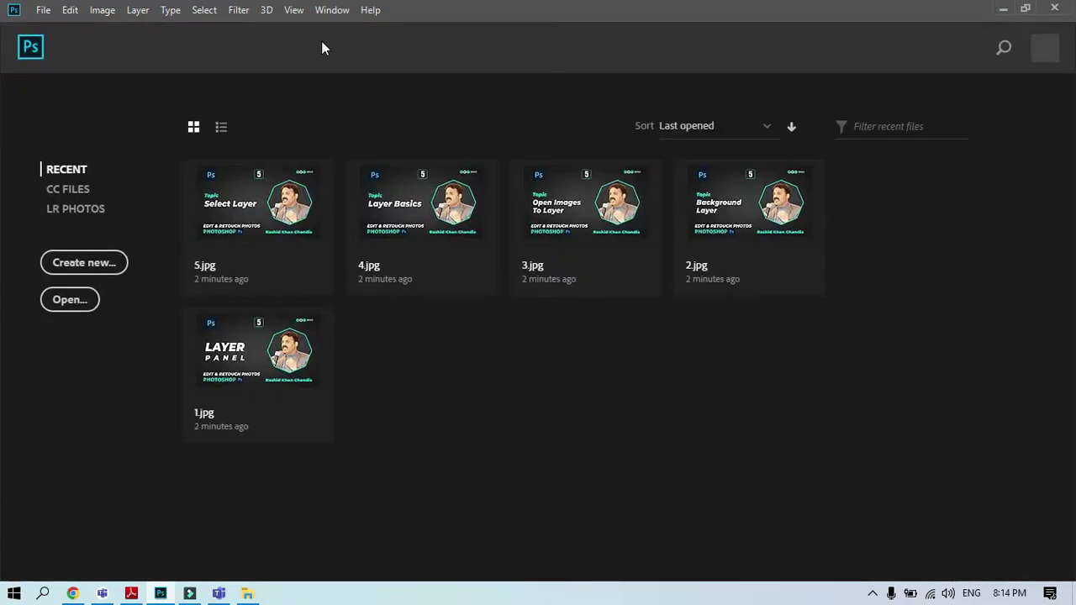
click(43, 12)
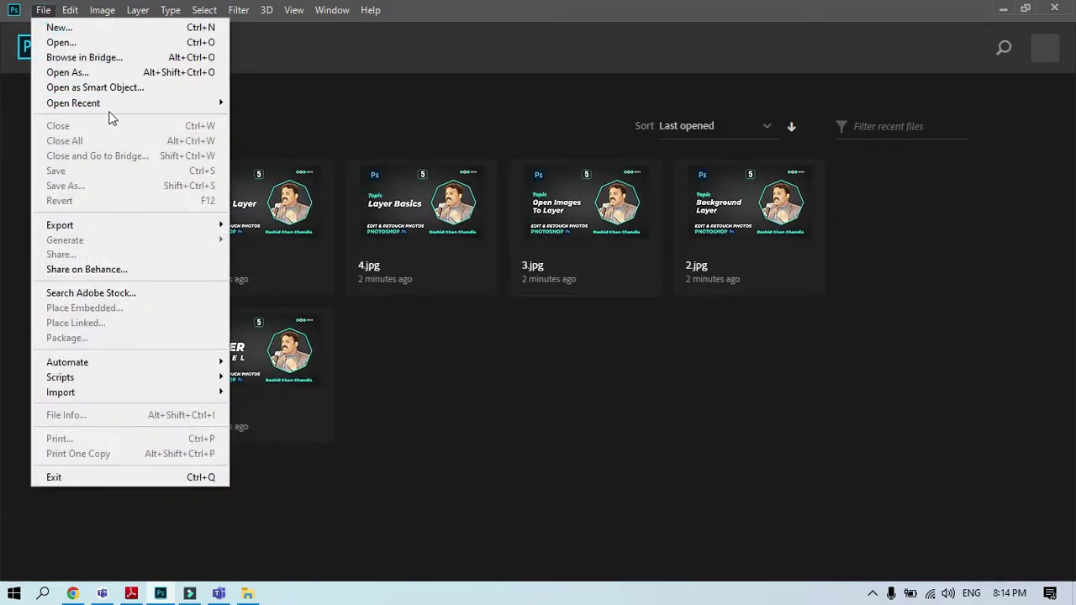
mouse_move(122, 104)
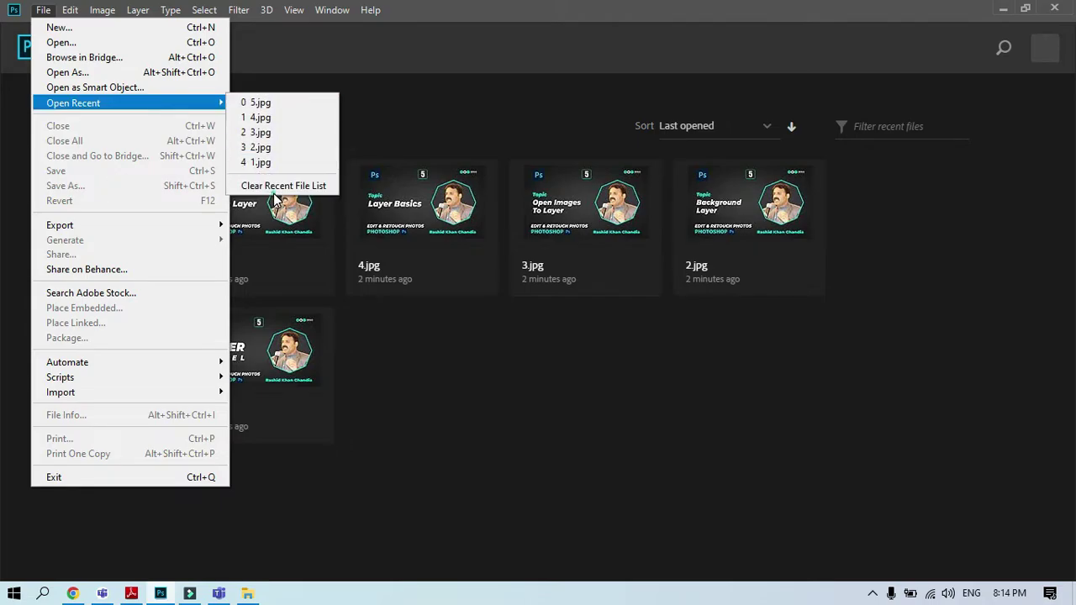
click(284, 186)
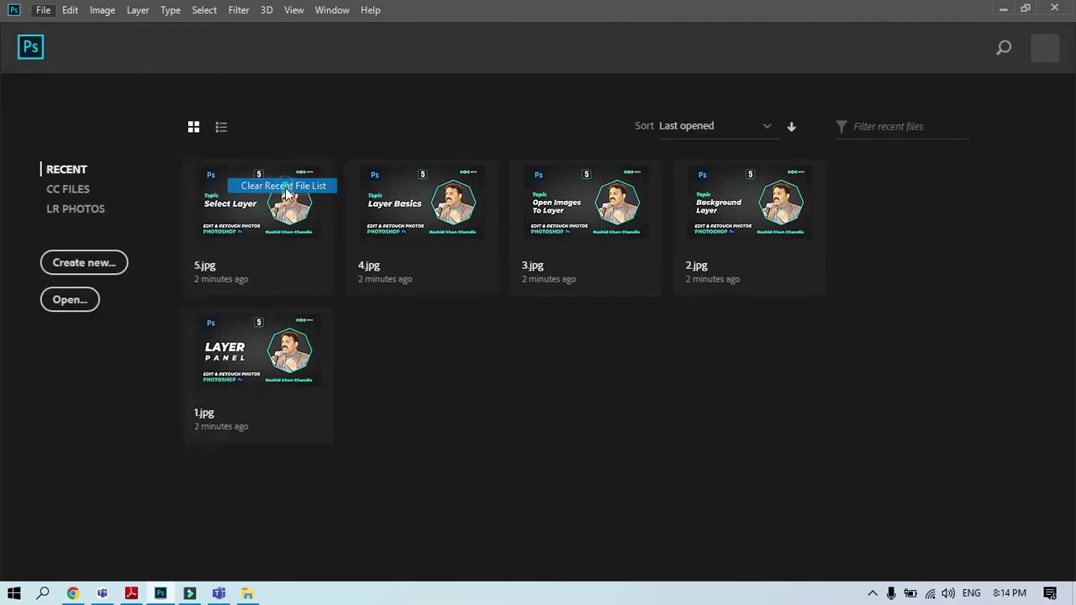
Close the thumbs folder window, reopen the Lecture 05 folder, and open layers.psd in Photoshop
click(1002, 8)
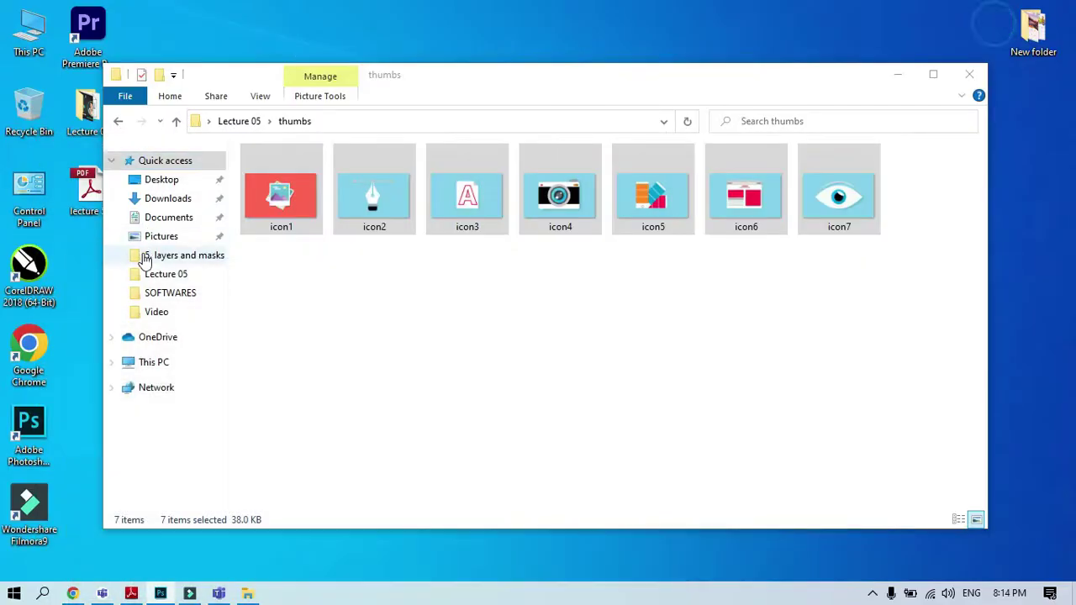
click(966, 75)
double_click(88, 106)
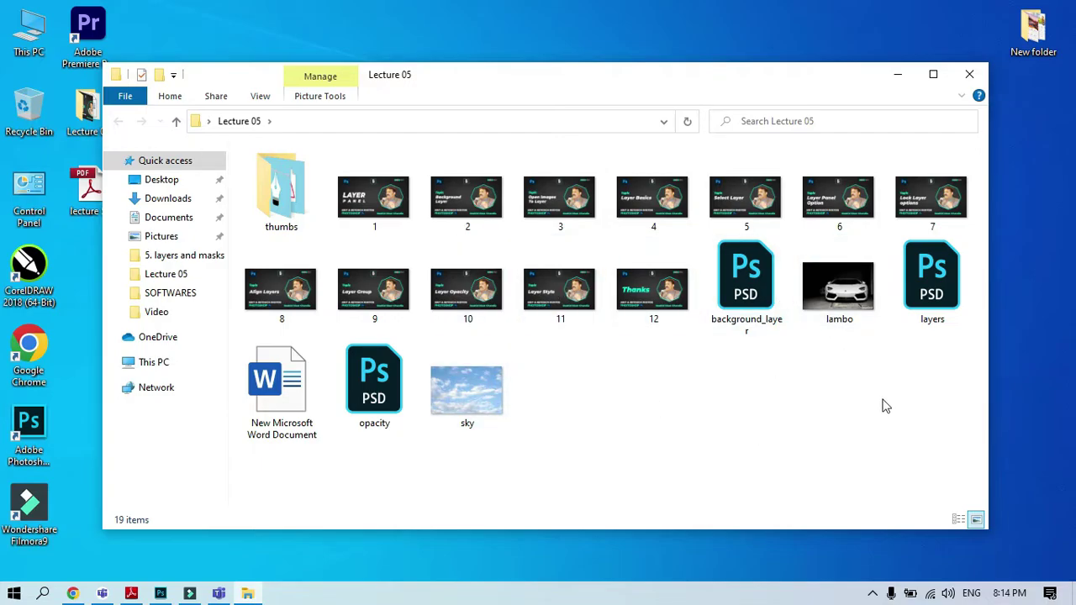
drag(929, 289, 502, 342)
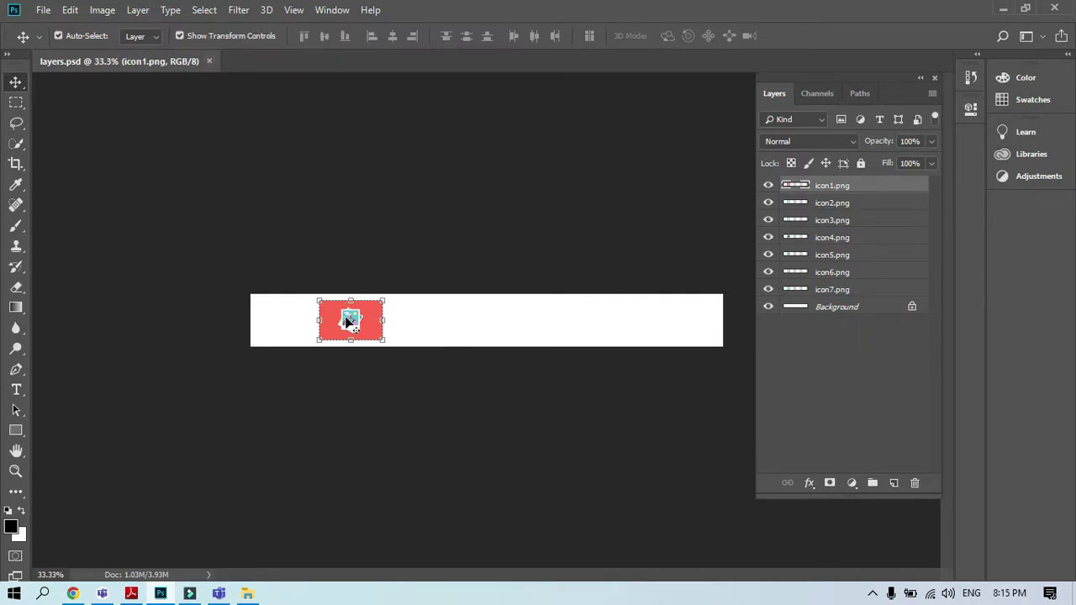
key(ctrl+t)
drag(359, 319, 491, 320)
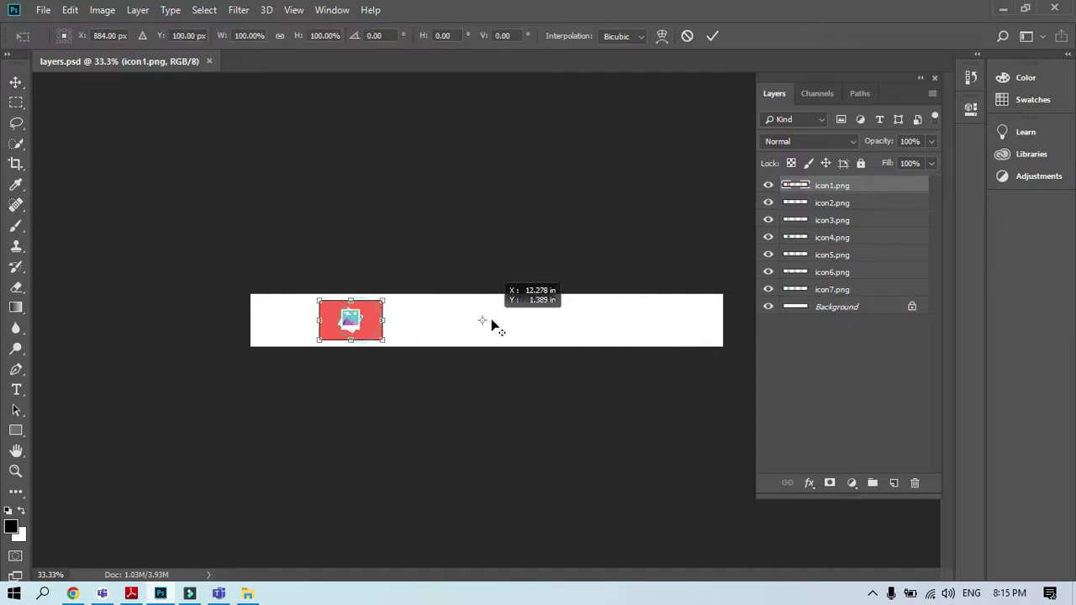
key(ctrl+z)
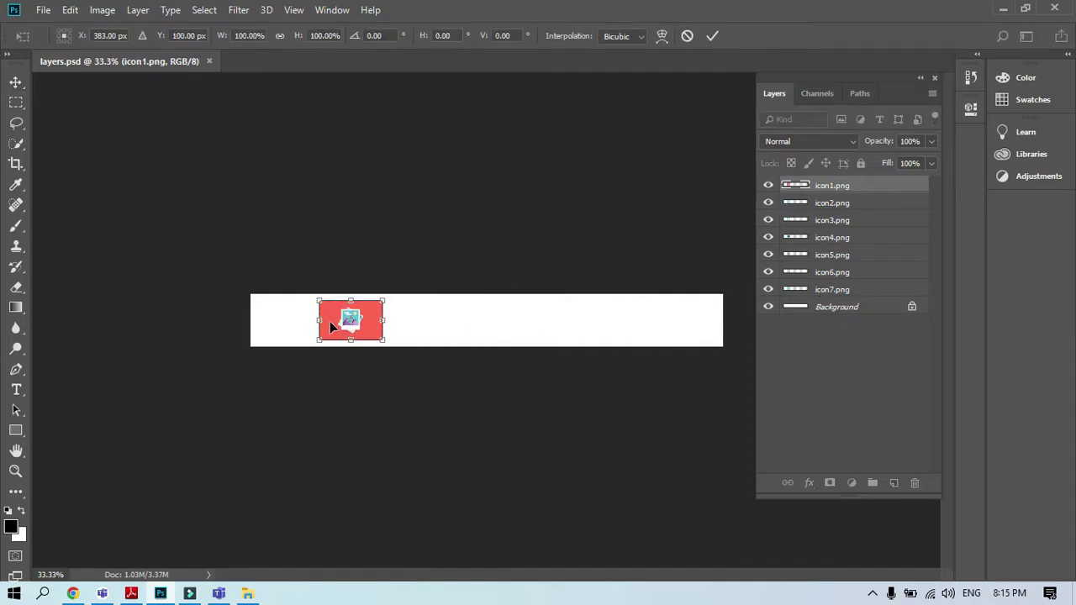
click(15, 81)
click(471, 231)
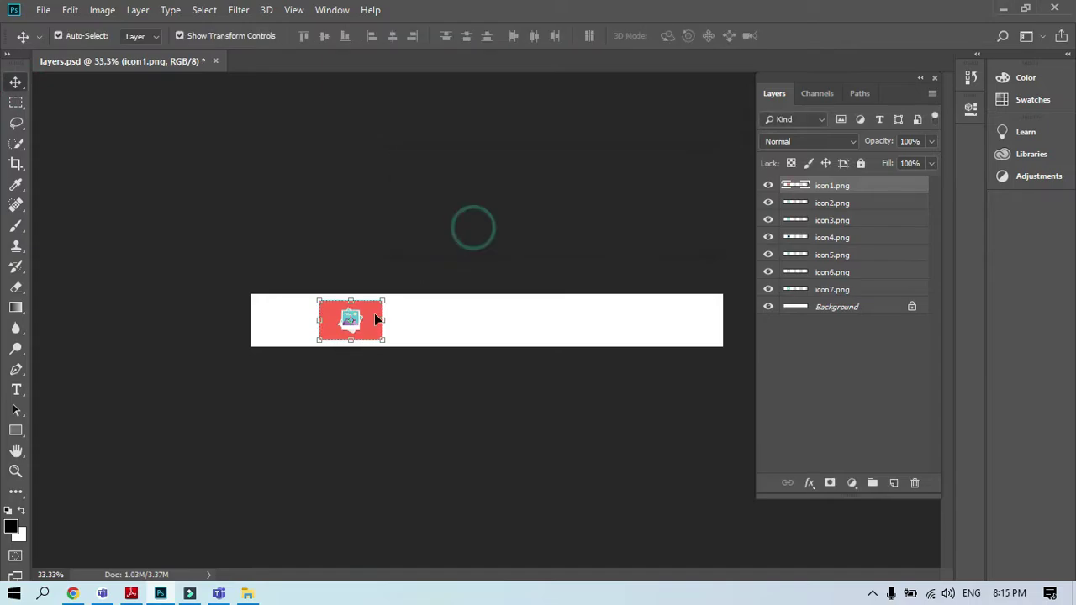
Spread the stacked icons into a horizontal row, with icon4.png at the canvas's left edge and icon5, icon3, icon2 and icon1 towards the right
drag(378, 319, 673, 320)
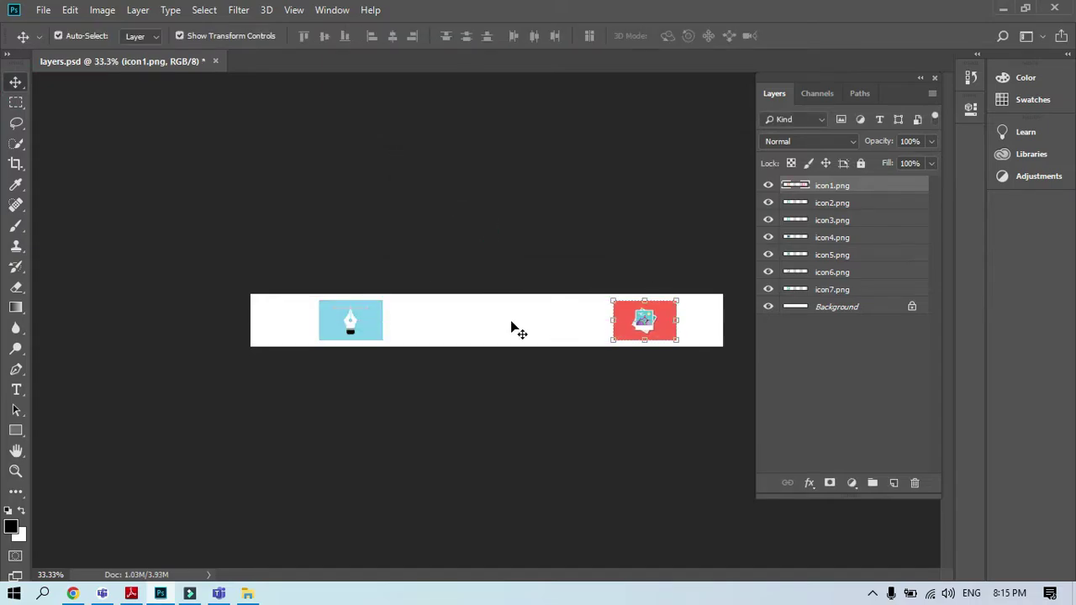
drag(372, 316, 307, 318)
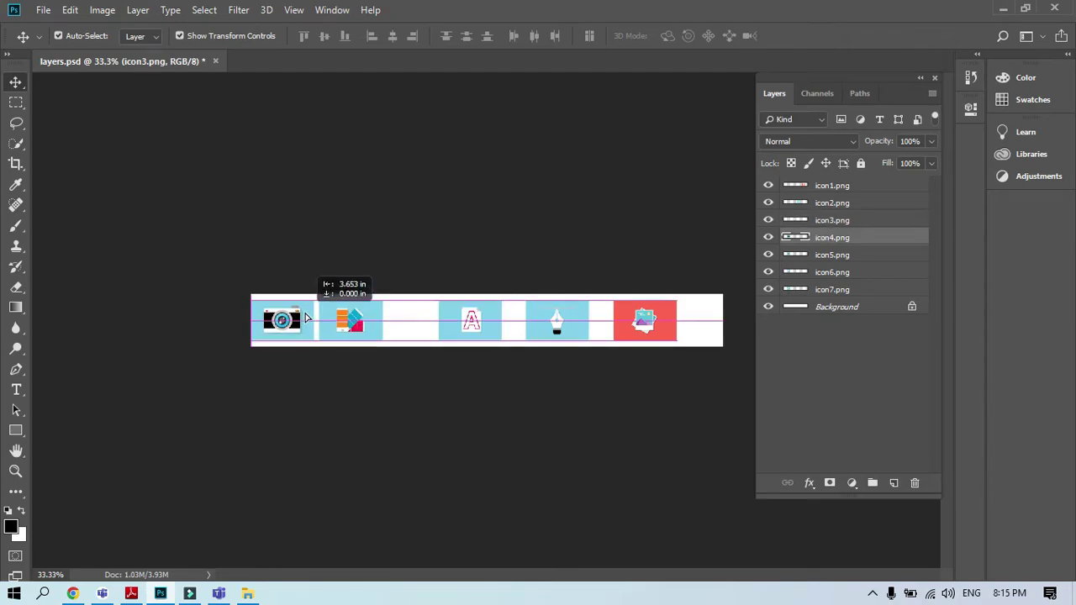
drag(630, 331, 662, 328)
drag(557, 327, 589, 326)
drag(489, 326, 514, 320)
drag(379, 328, 457, 324)
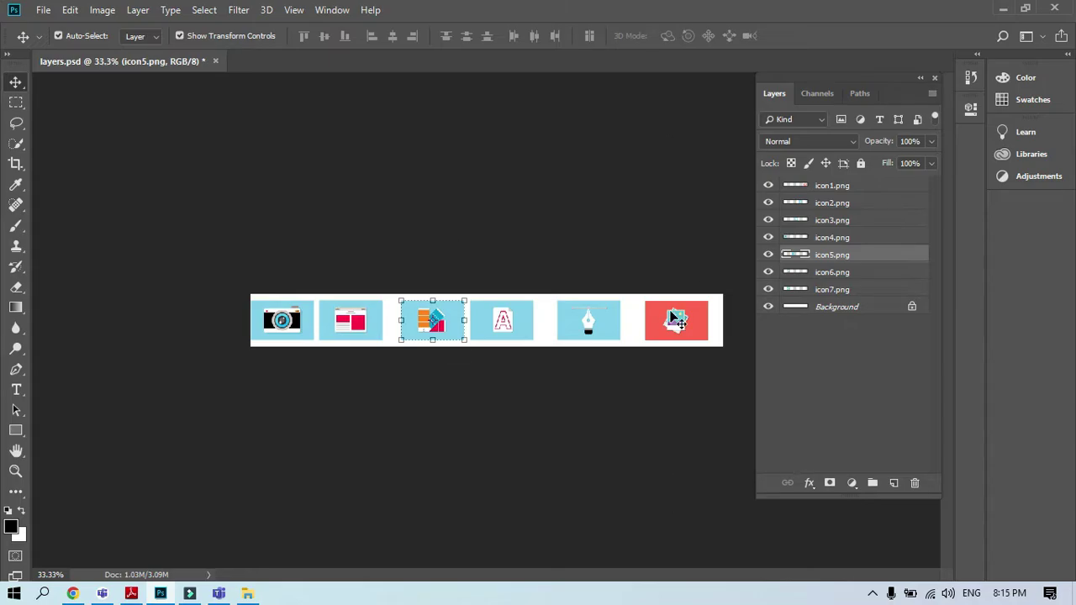
Turn off the transform controls and shift icon3.png slightly to the right to even out the row's spacing
click(219, 36)
drag(500, 319, 507, 322)
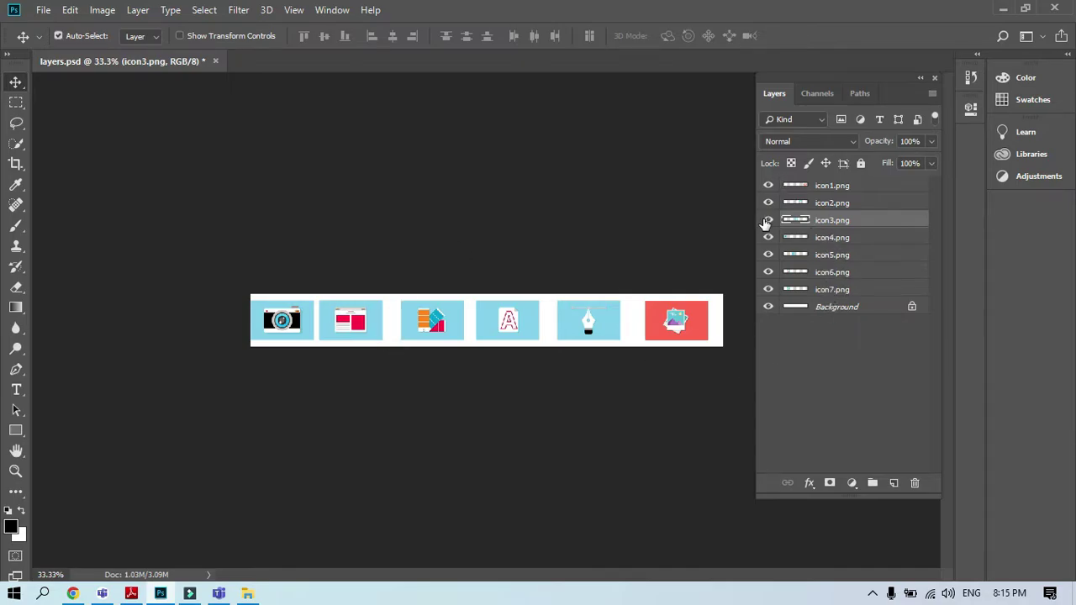
Hide the icon1.png layer
key(ctrl)
key(ctrl)
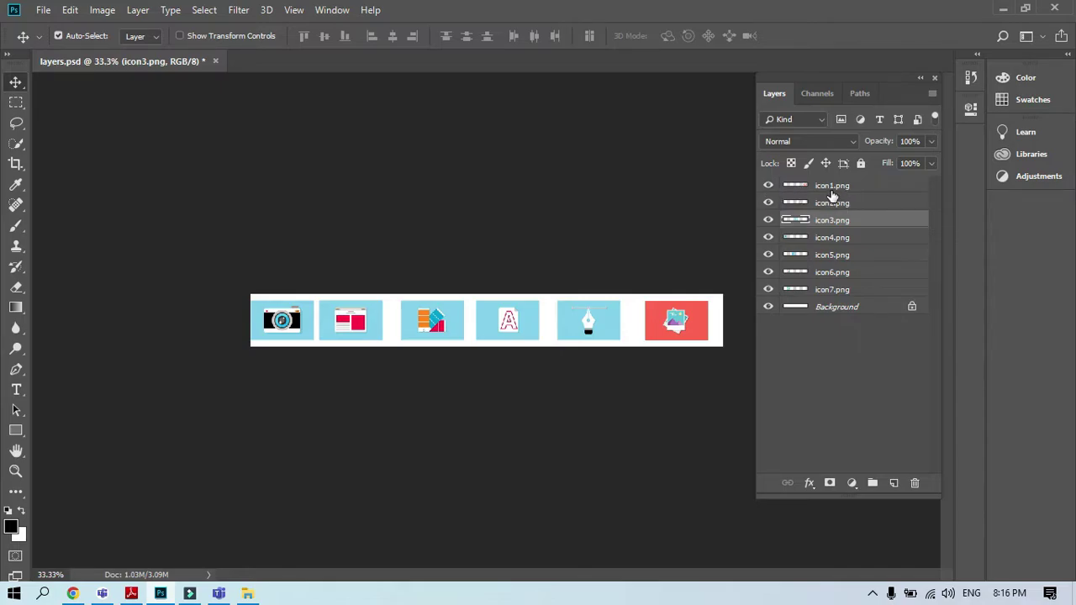
click(768, 186)
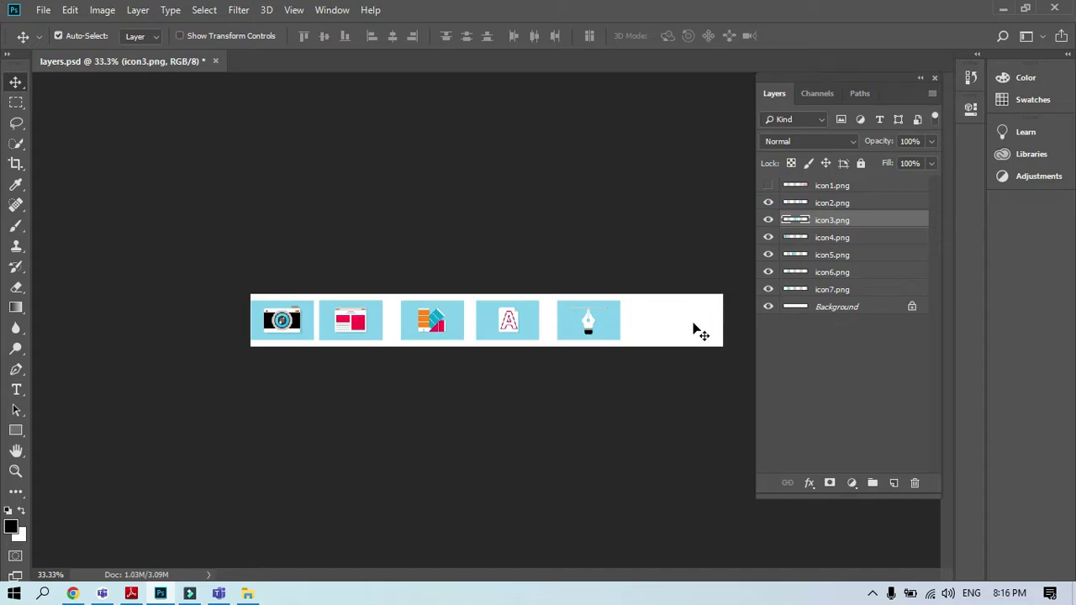
Hide the icon2.png through icon7.png layers and the Background layer
click(768, 204)
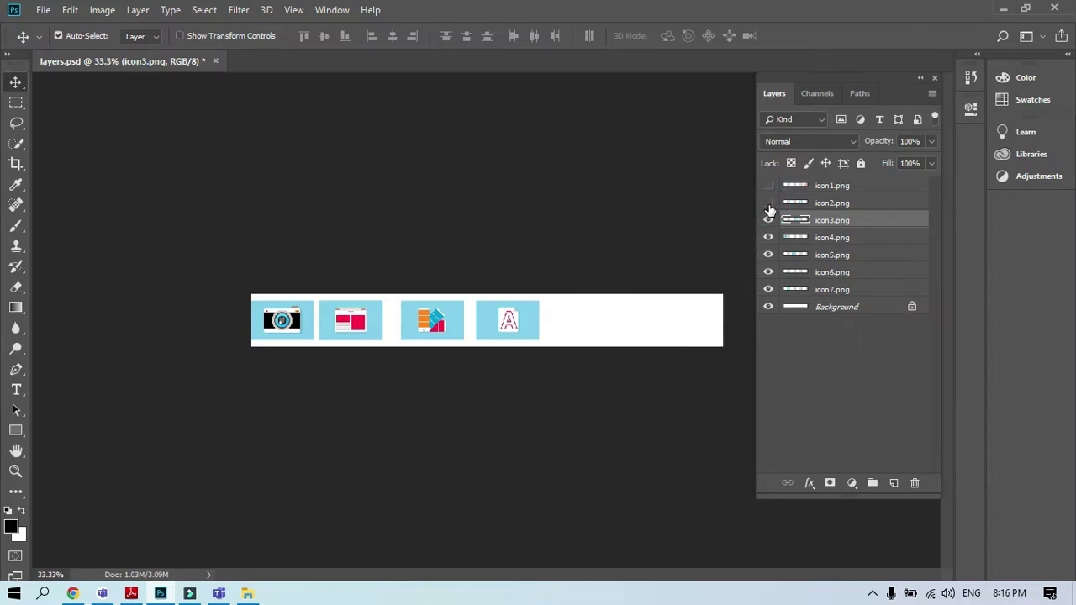
click(768, 237)
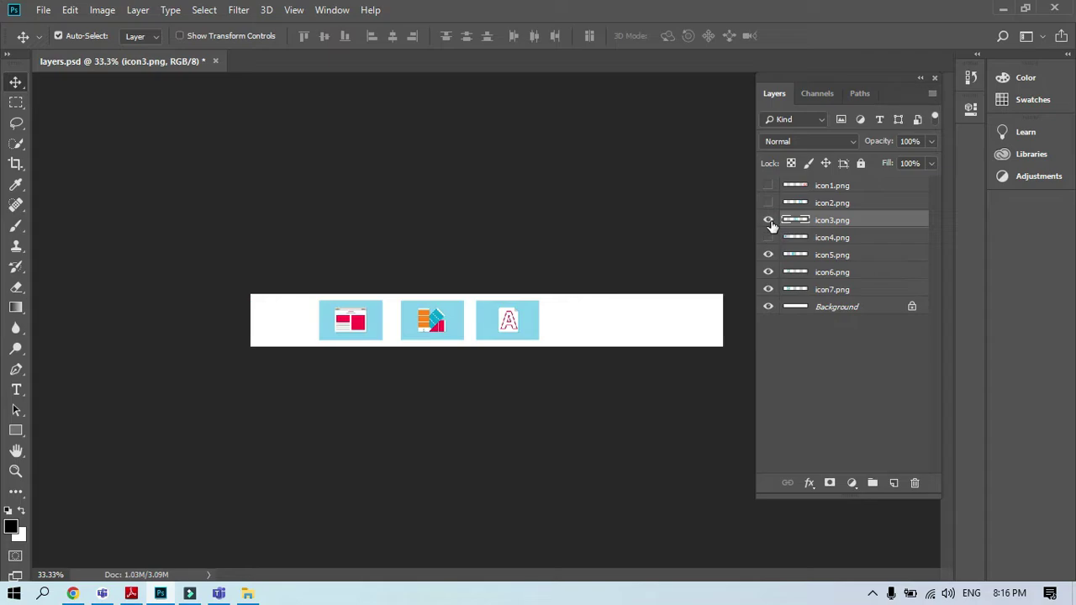
click(768, 220)
click(768, 255)
click(768, 271)
click(768, 289)
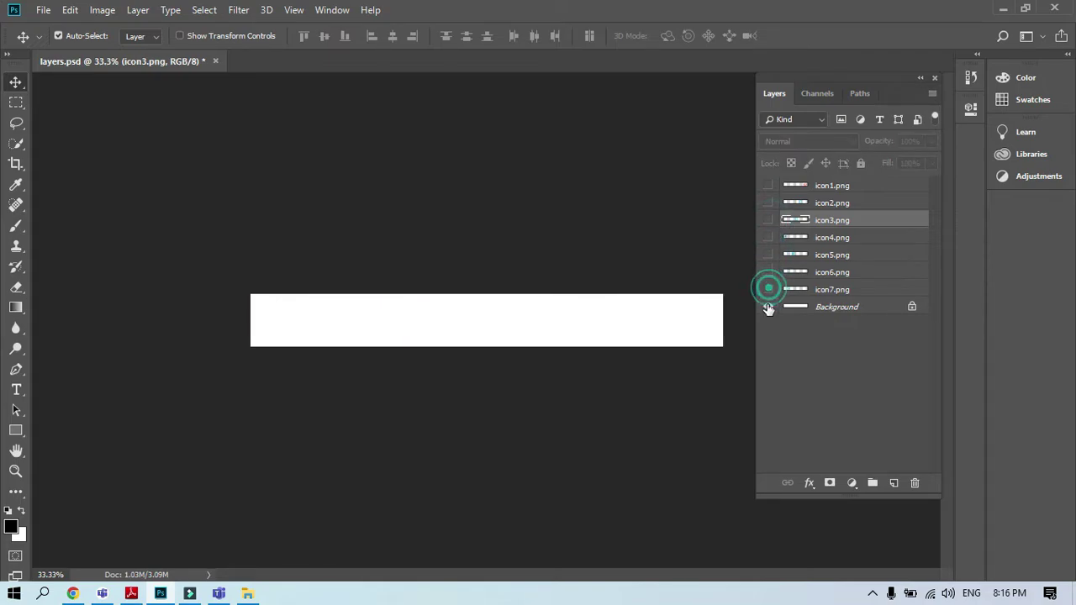
click(768, 307)
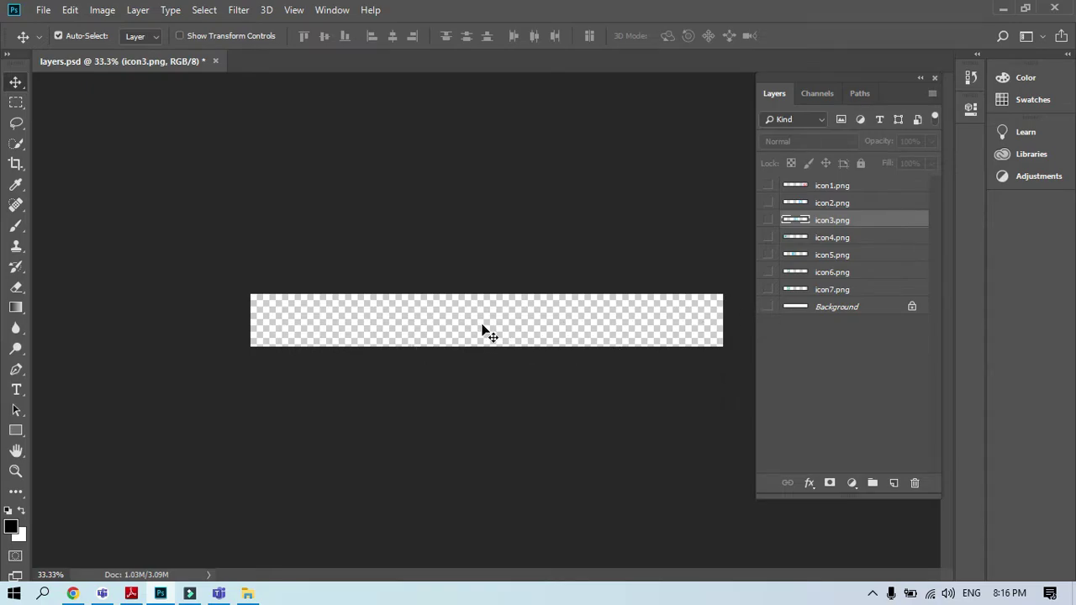
Show the Background layer and the icon1.png through icon6.png layers, leaving icon7.png hidden
click(767, 307)
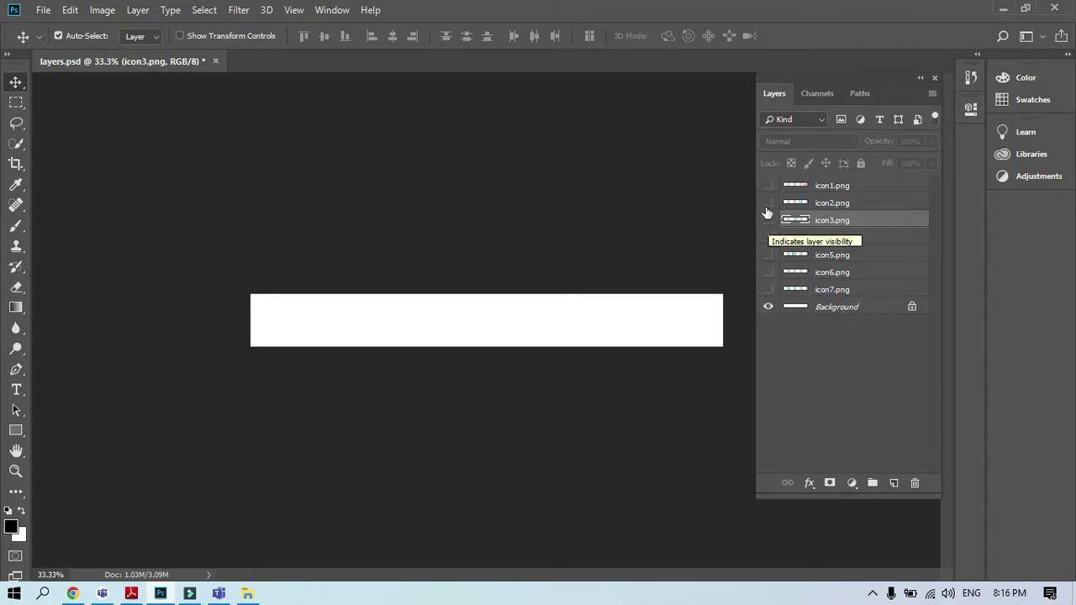
key(ctrl)
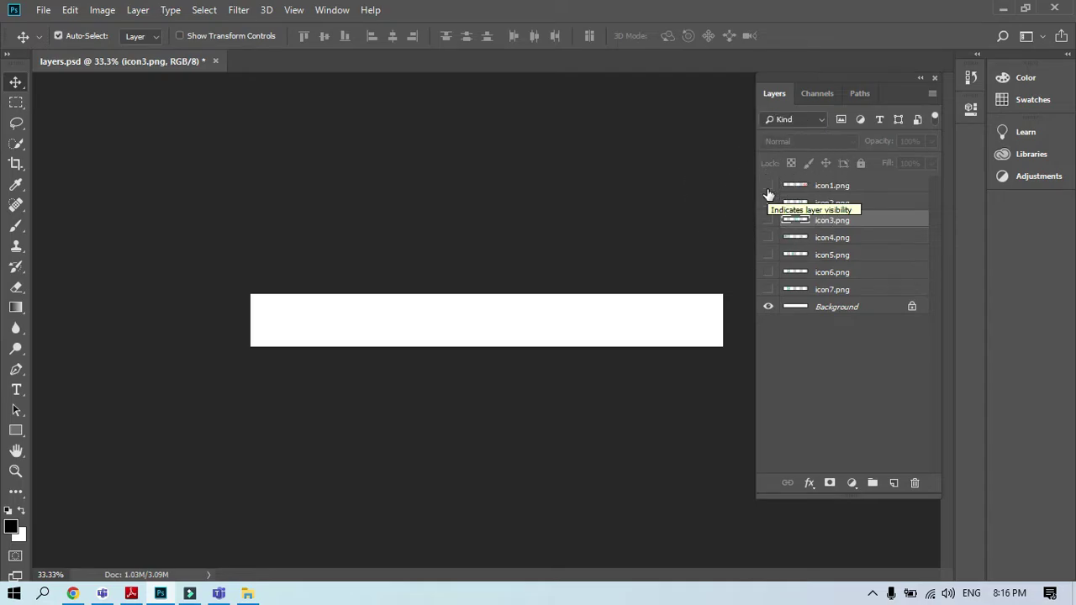
click(768, 187)
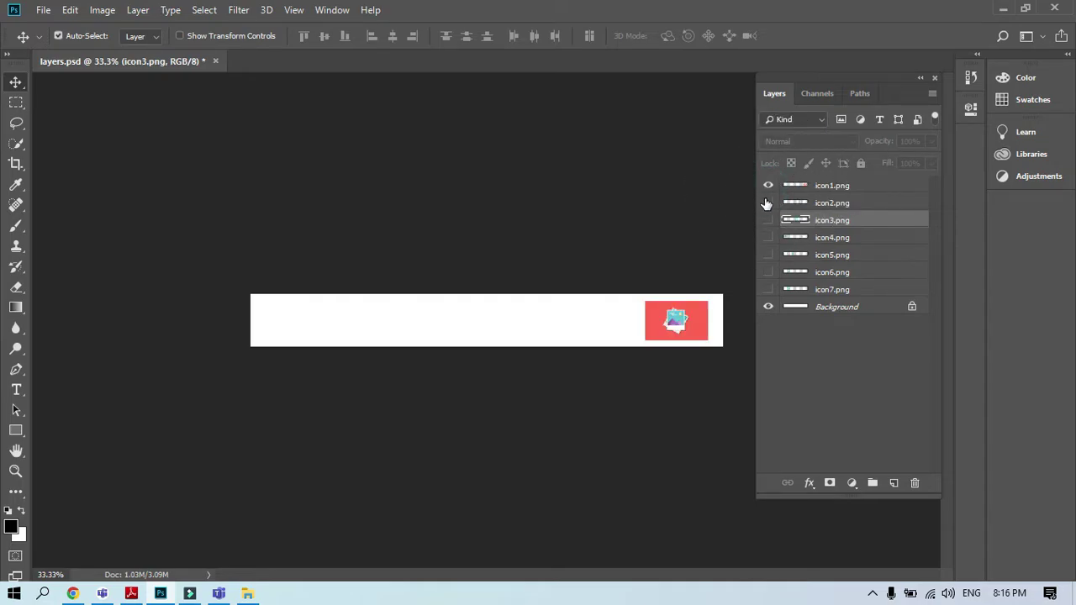
drag(765, 204, 767, 283)
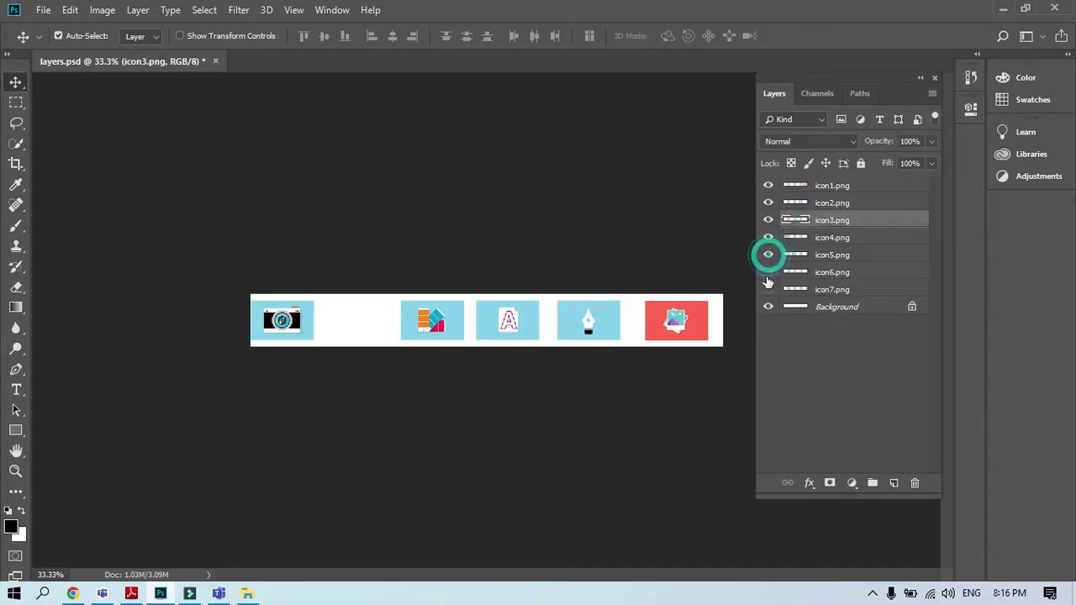
click(767, 276)
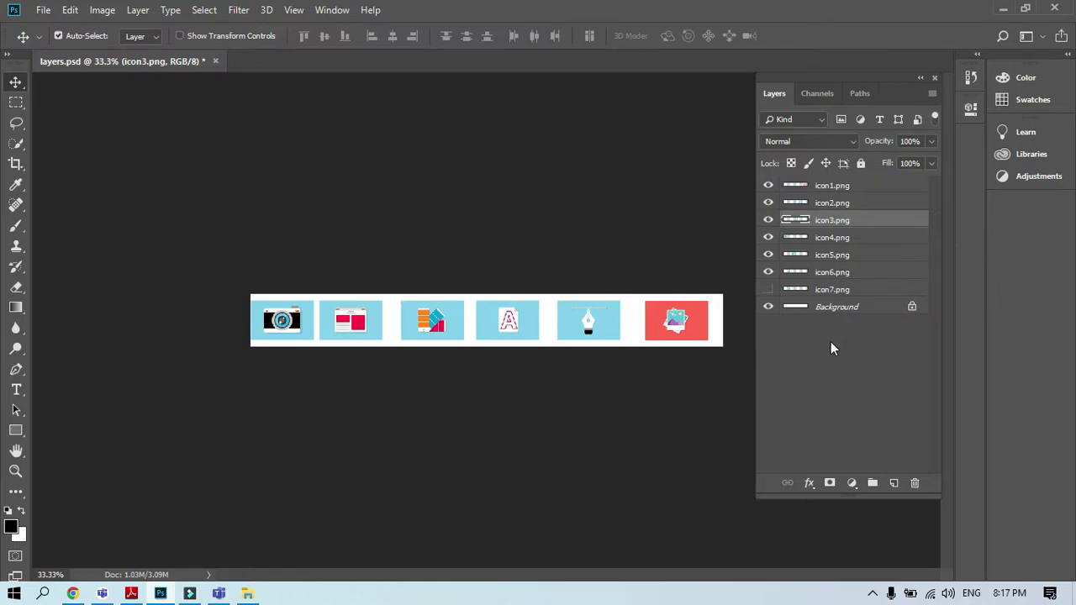
Select the pen-nib icon's layer, icon2.png, and rename it Pen
ctrl+click(583, 328)
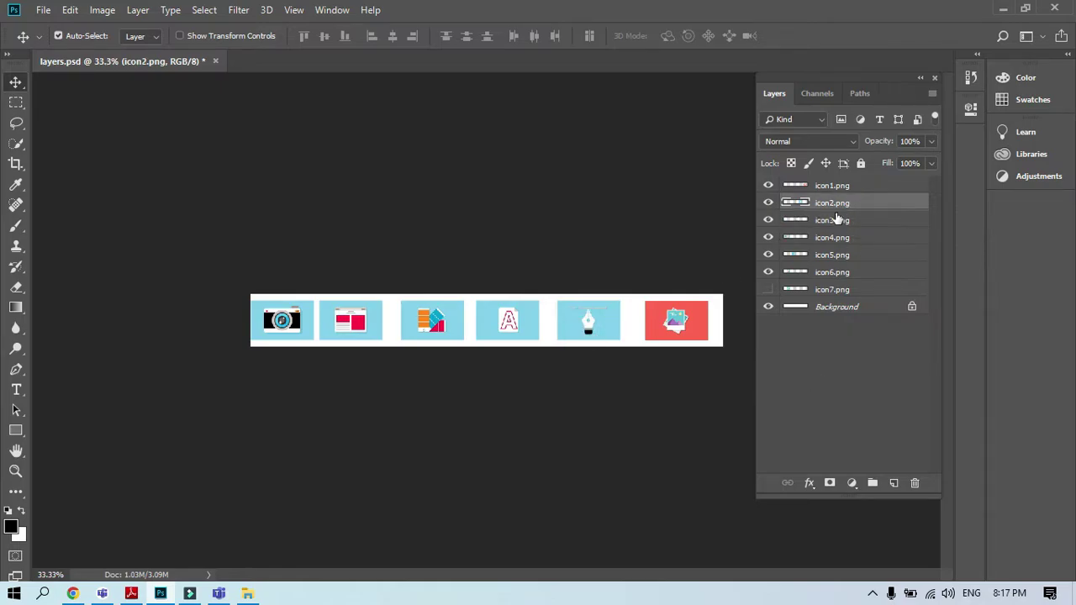
key(ctrl)
key(ctrl)
key(ctrl)
double_click(832, 203)
text(Pen)
click(823, 345)
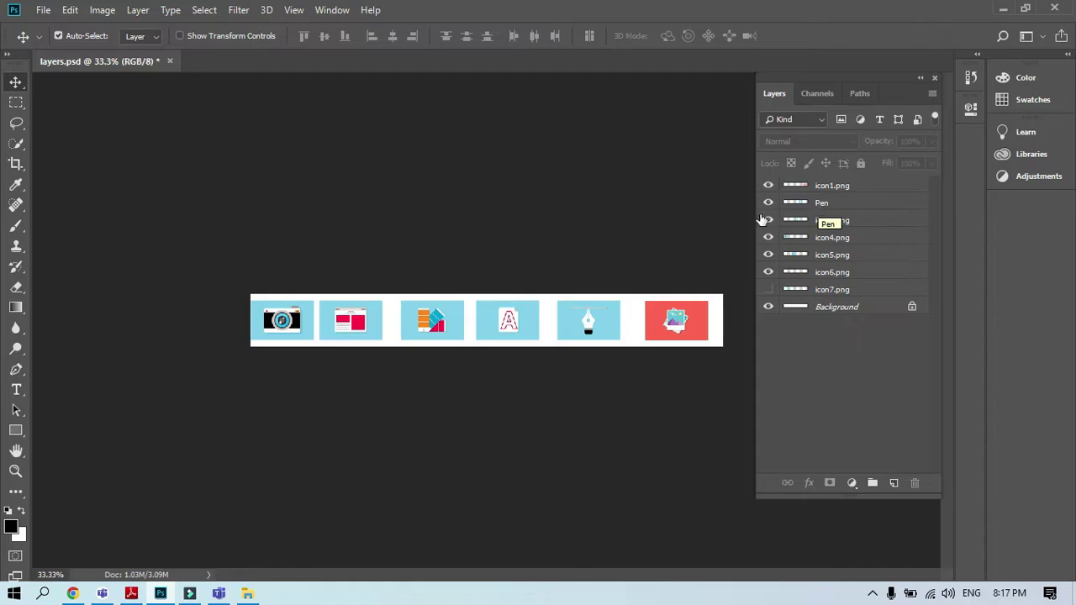
Open the New Layer dialog for the Background layer and cancel it
double_click(844, 308)
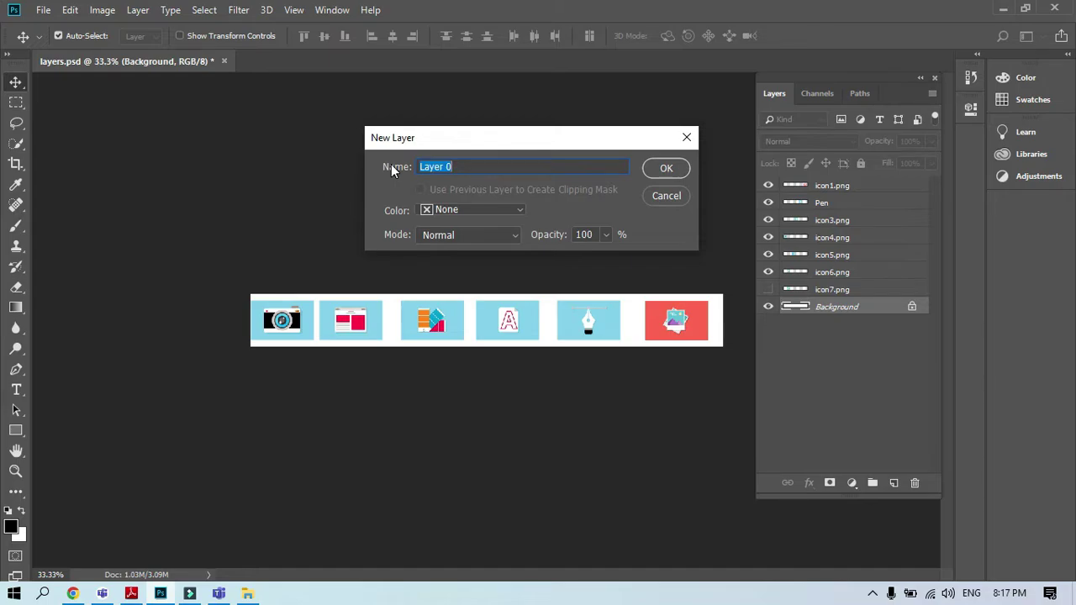
click(685, 137)
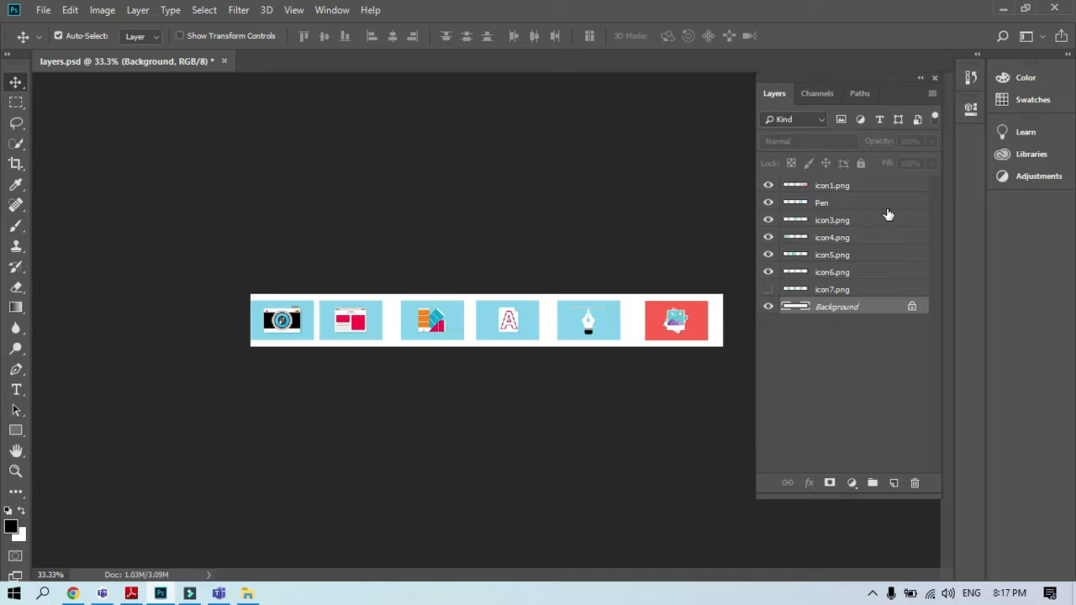
Toggle the icon1.png layer's visibility off and on to identify its icon, and rename the layer Red Icon
click(836, 255)
click(828, 186)
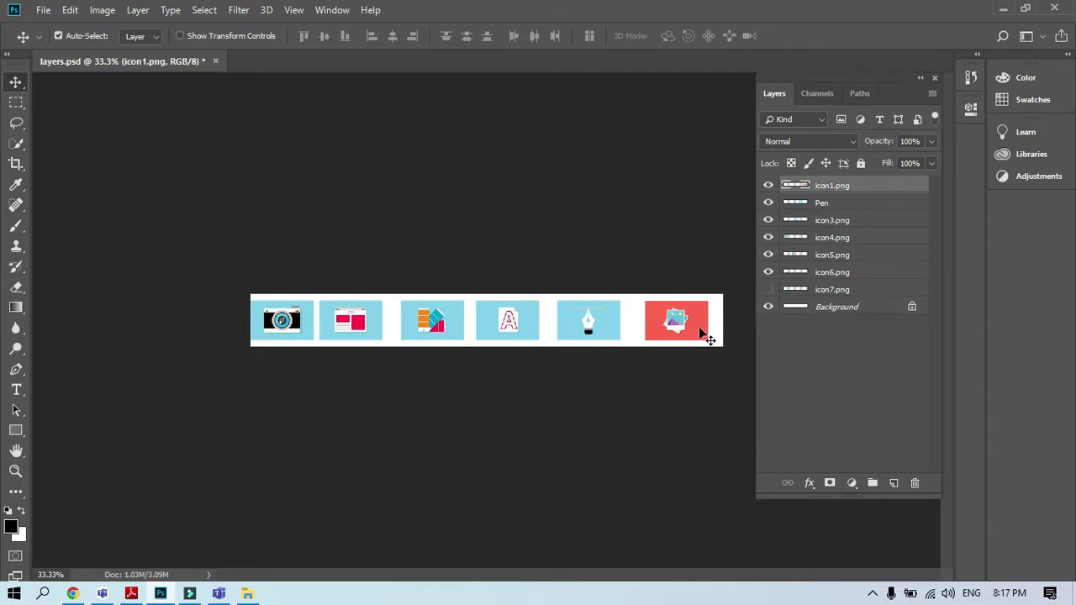
click(802, 185)
click(769, 188)
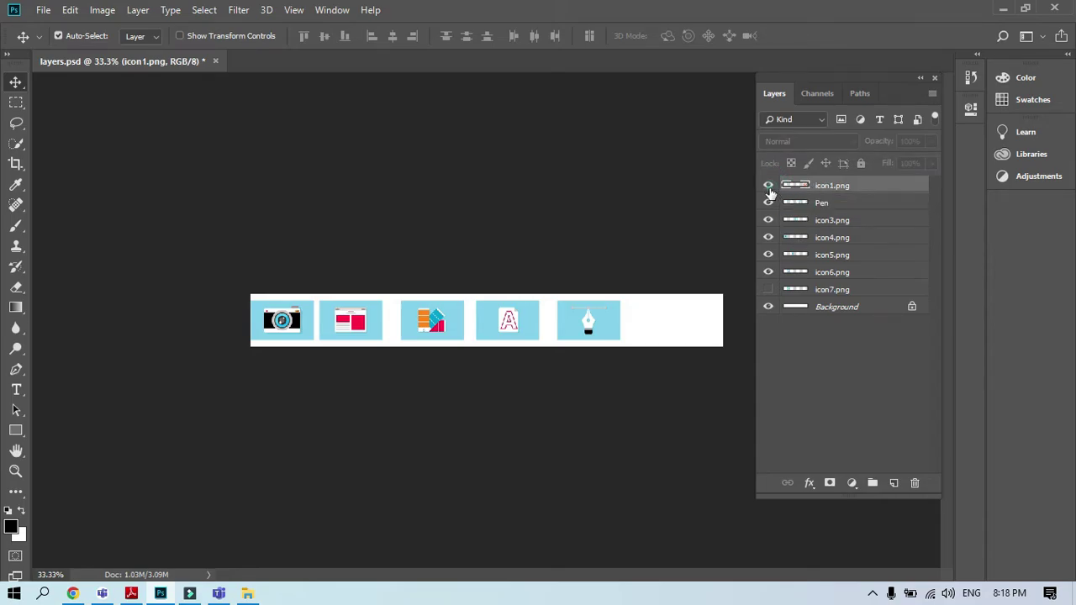
click(768, 186)
double_click(824, 185)
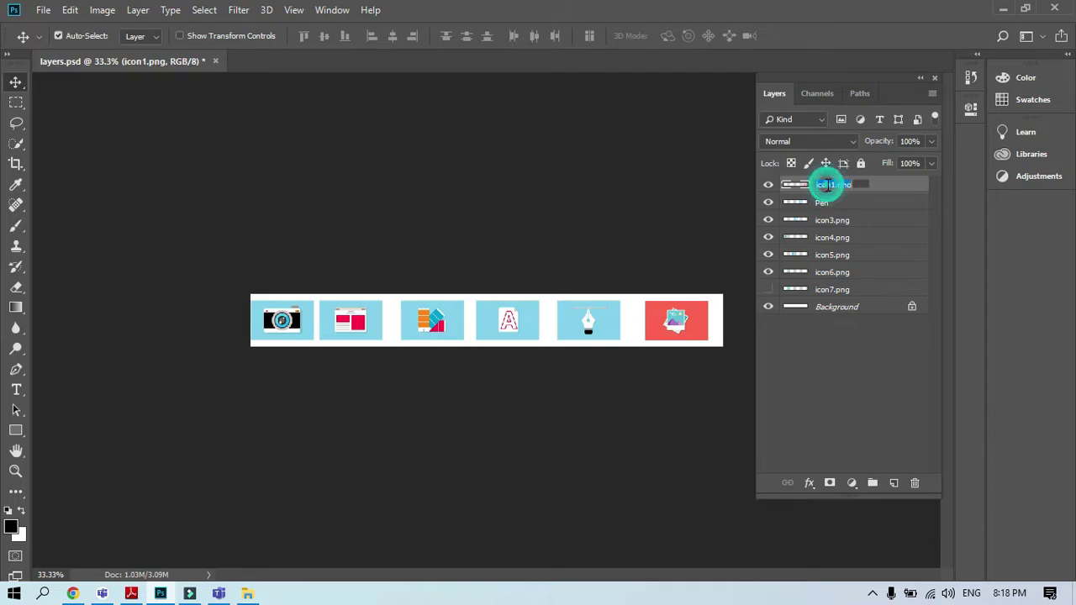
text(Red Icon)
click(835, 355)
Reorder the layers above Background, from top to bottom: icon4.png, icon5.png, icon3.png, Red Icon, Pen, icon7.png, icon6.png
drag(841, 187, 829, 246)
drag(829, 203, 868, 247)
drag(831, 312, 845, 254)
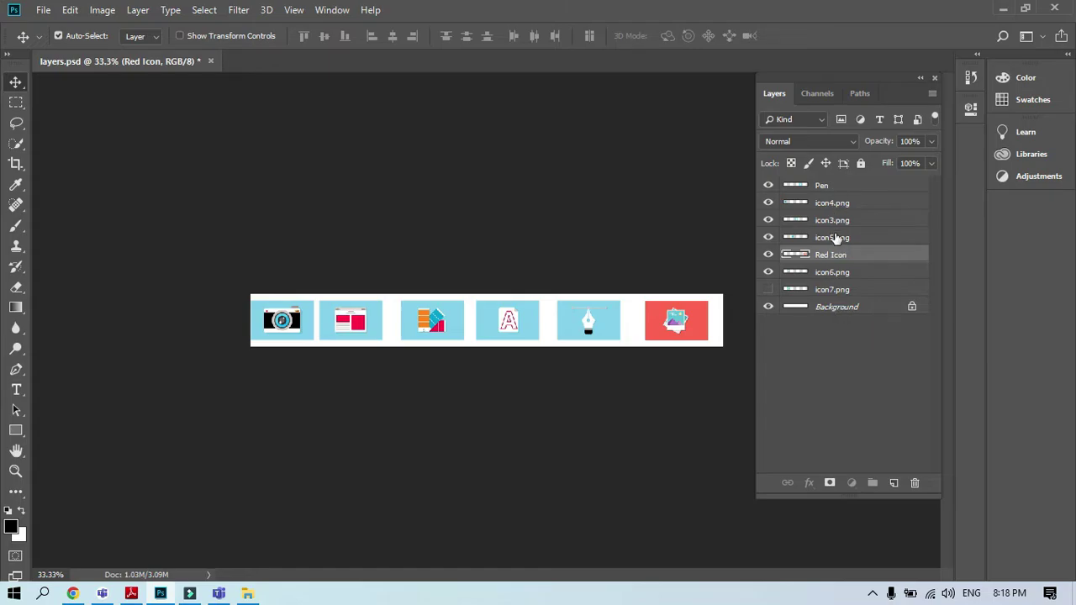
mouse_move(829, 294)
mouse_down()
mouse_move(830, 248)
mouse_move(830, 280)
mouse_up()
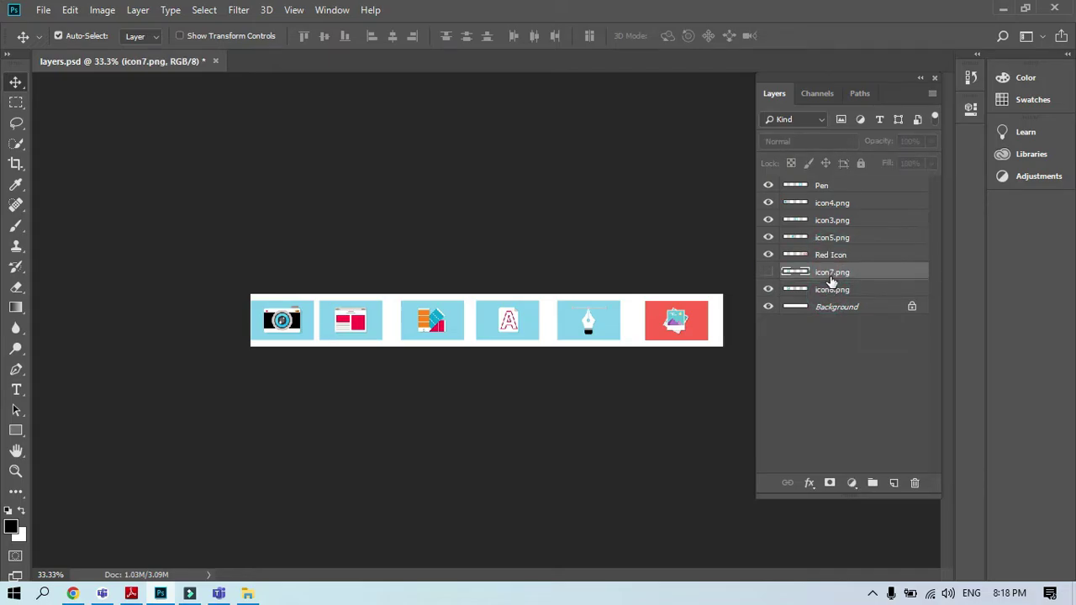
drag(834, 221, 832, 240)
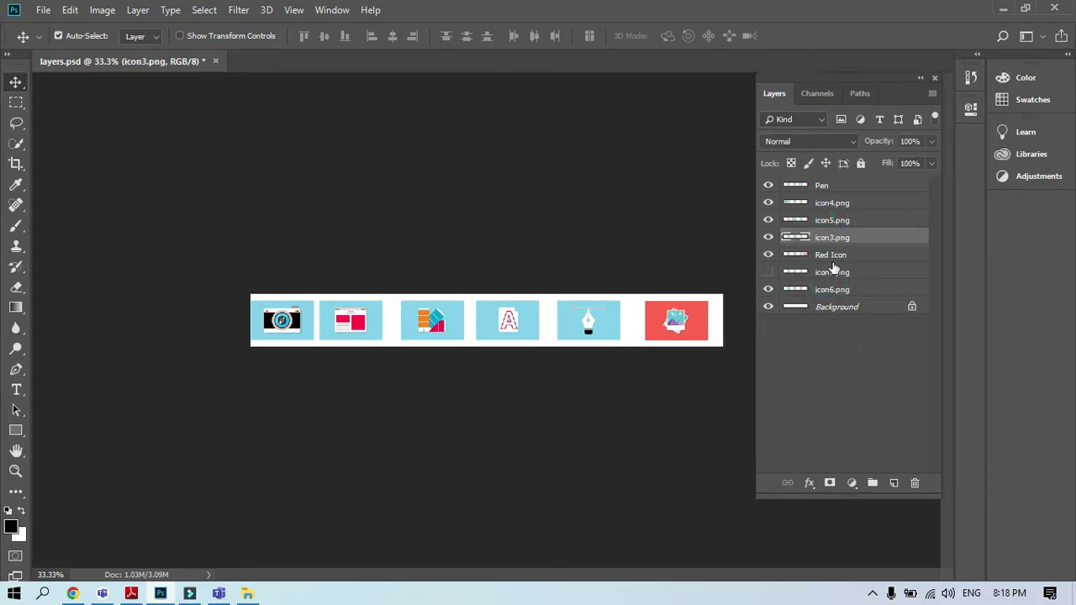
drag(831, 185, 833, 259)
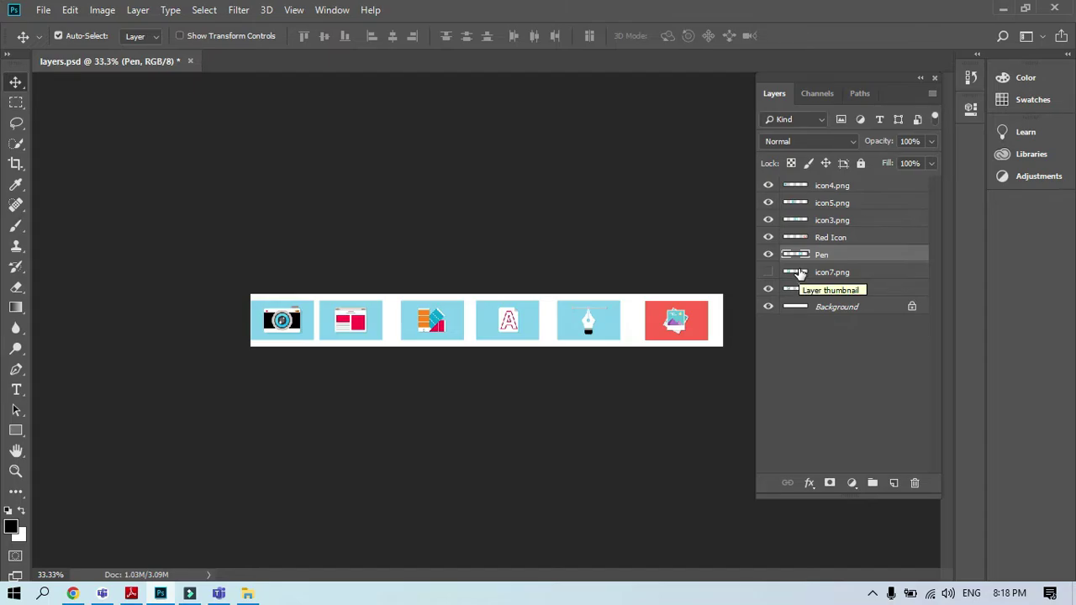
Add a Black & White adjustment layer with the Default preset above icon4.png and close its settings
click(834, 190)
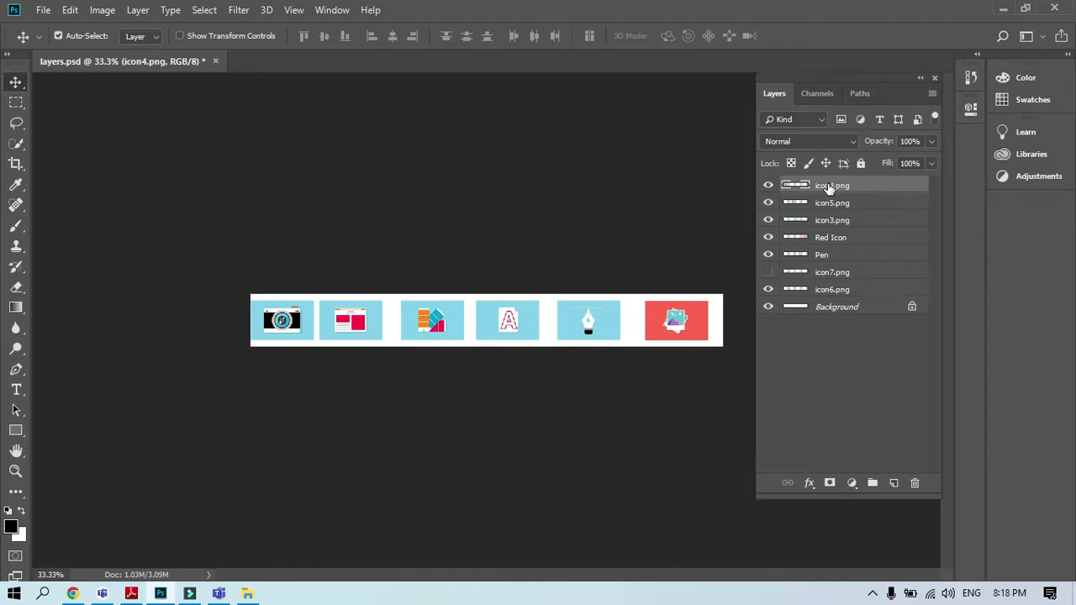
click(1038, 177)
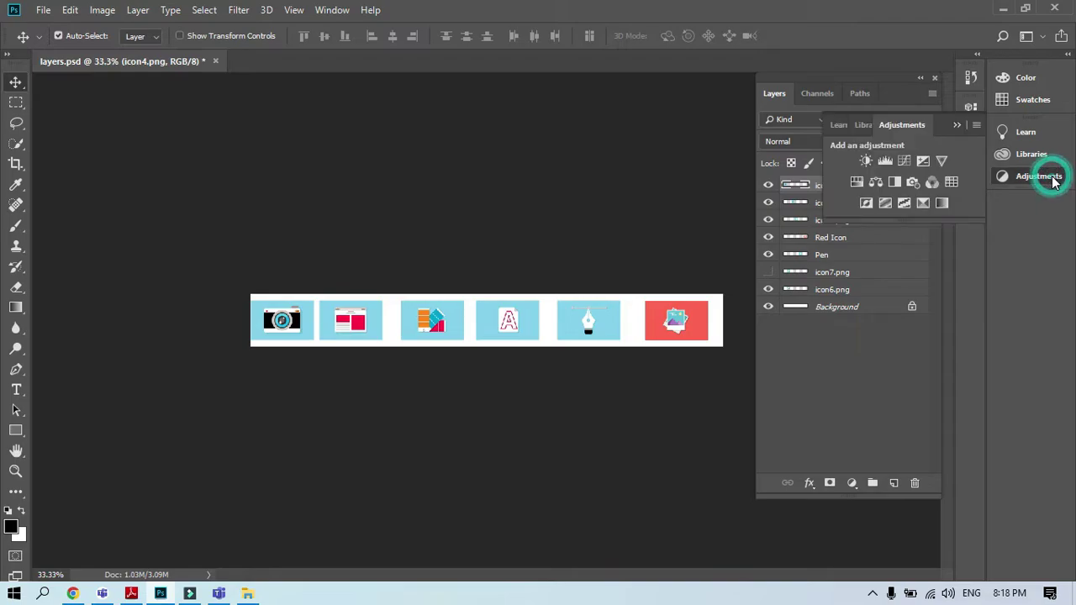
click(894, 183)
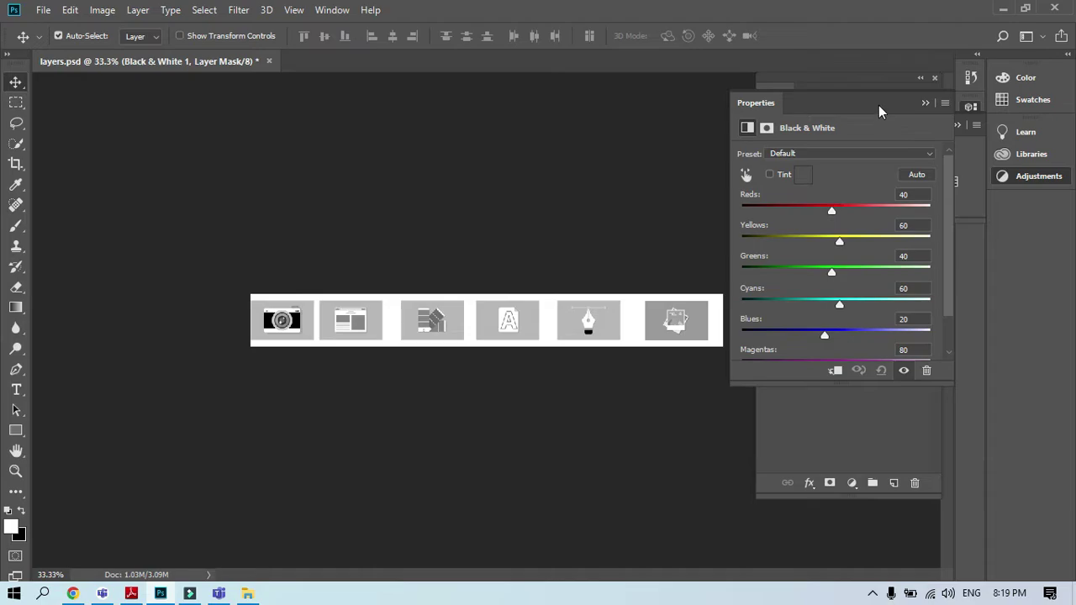
drag(878, 105, 756, 191)
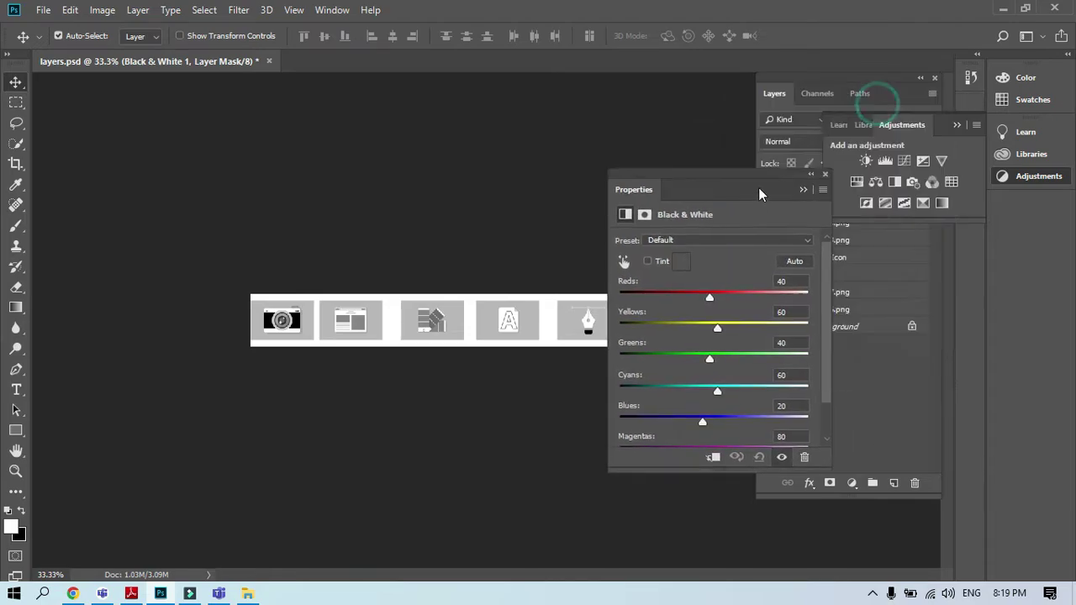
click(822, 173)
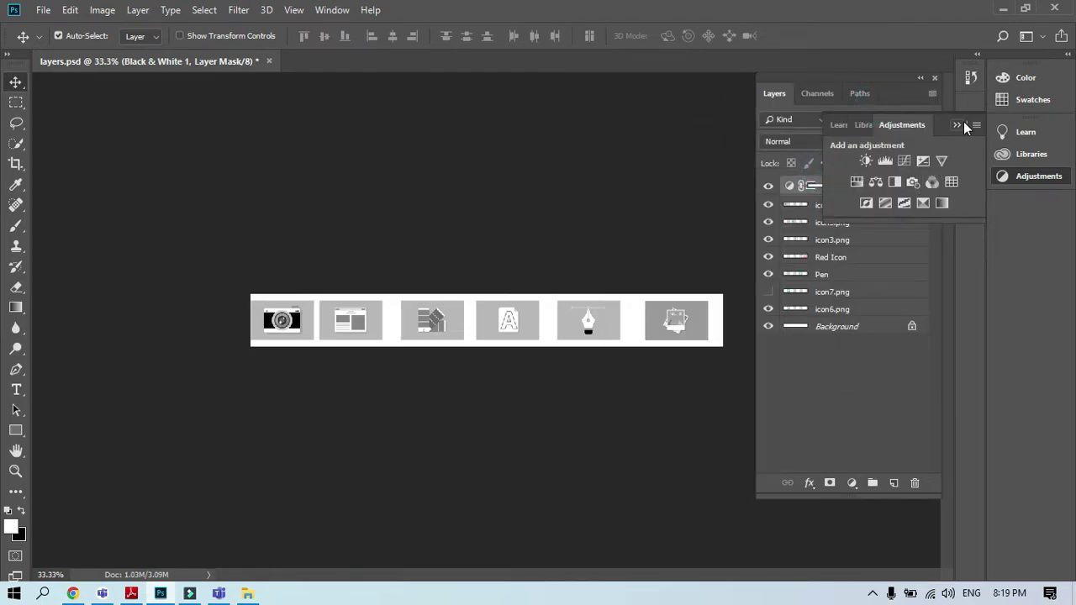
click(963, 123)
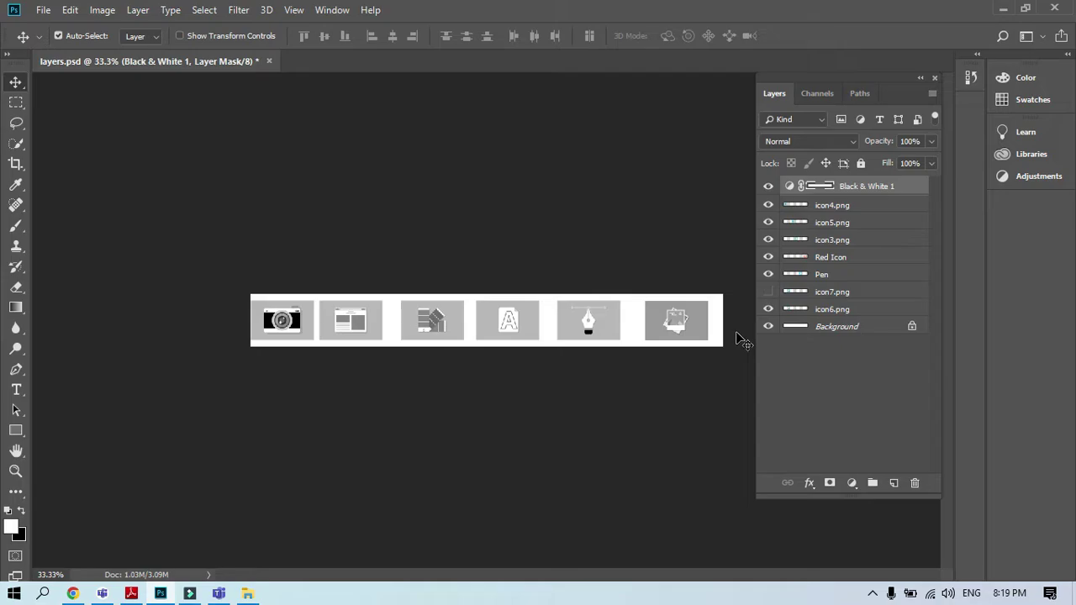
Try the Black & White adjustment at lower stack positions, placing it between Red Icon and Pen, and shift the red icon slightly right
drag(882, 191, 865, 254)
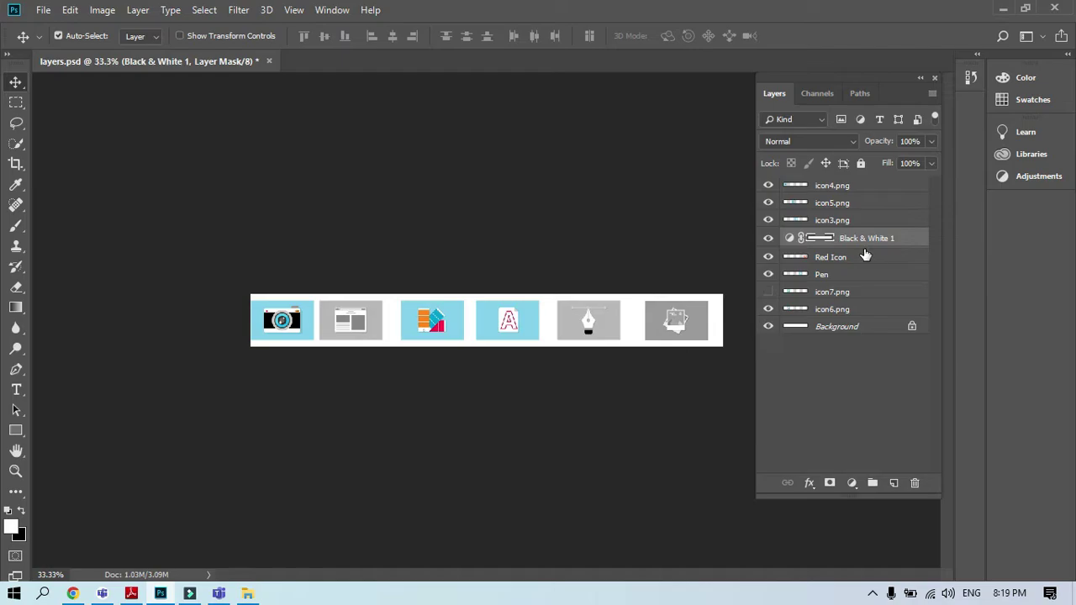
drag(862, 238, 841, 314)
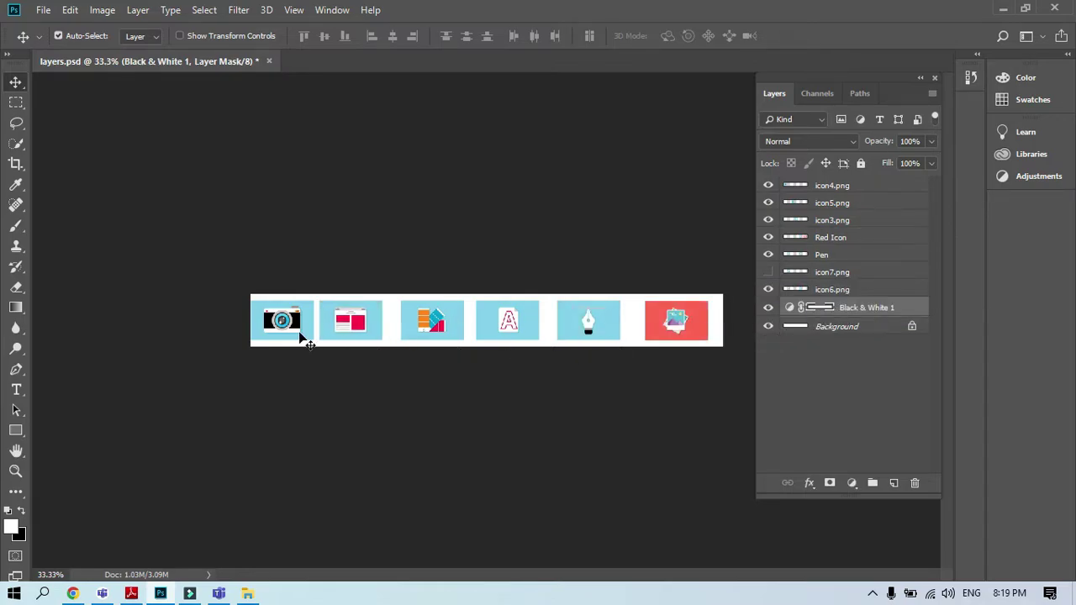
drag(663, 327, 686, 325)
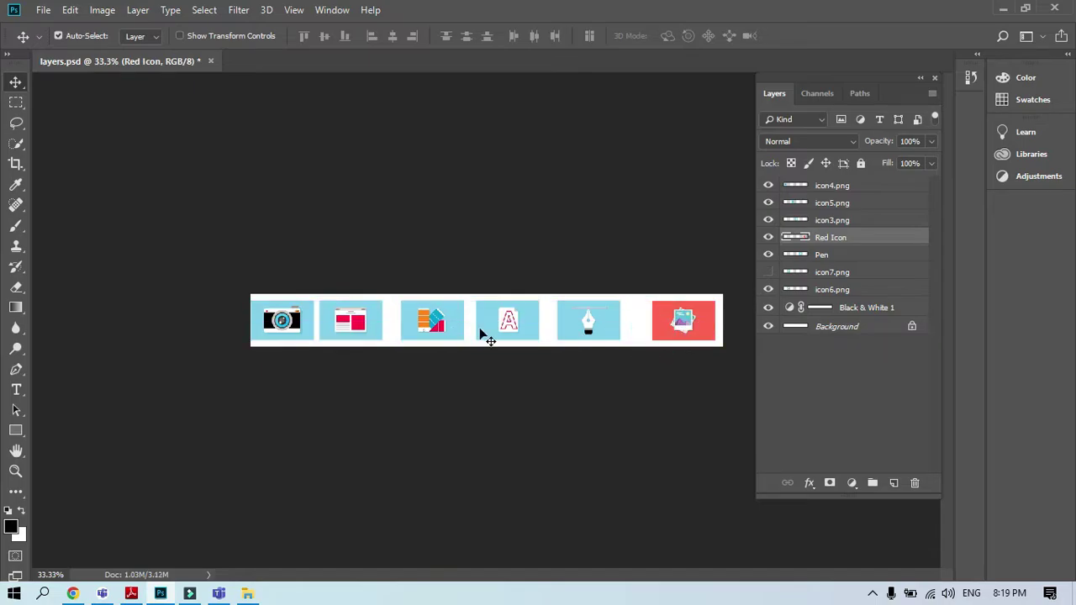
drag(844, 315, 840, 243)
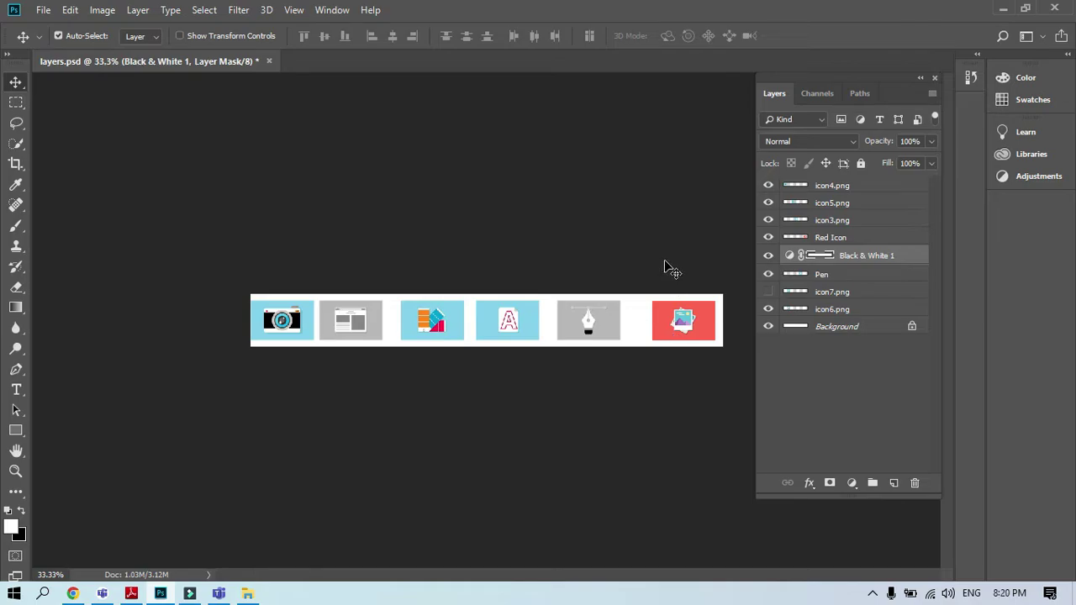
Delete the icon4.png and icon5.png layers
click(832, 185)
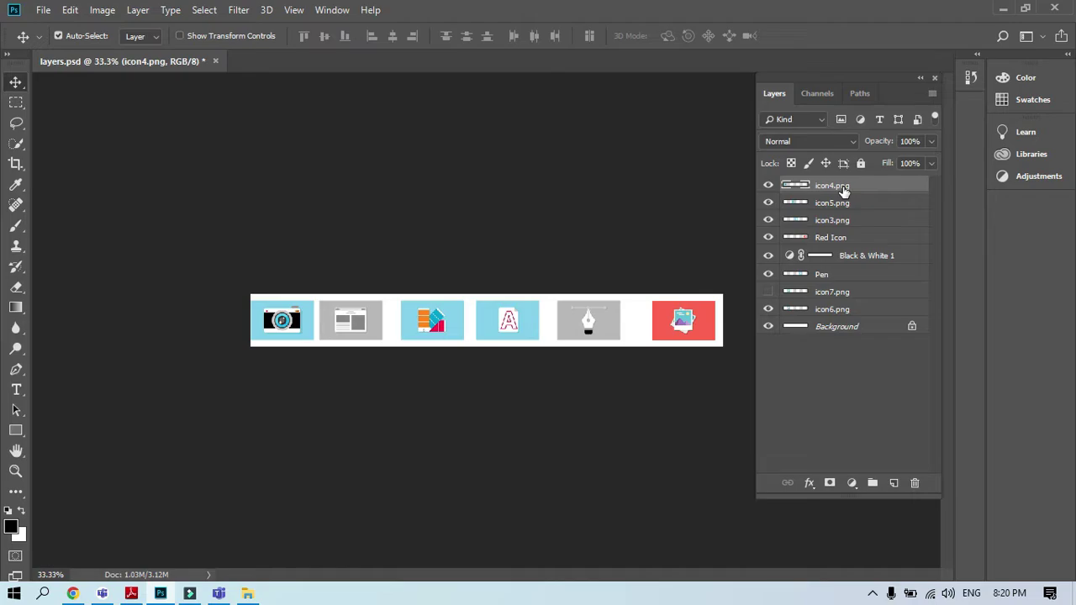
drag(843, 191, 916, 488)
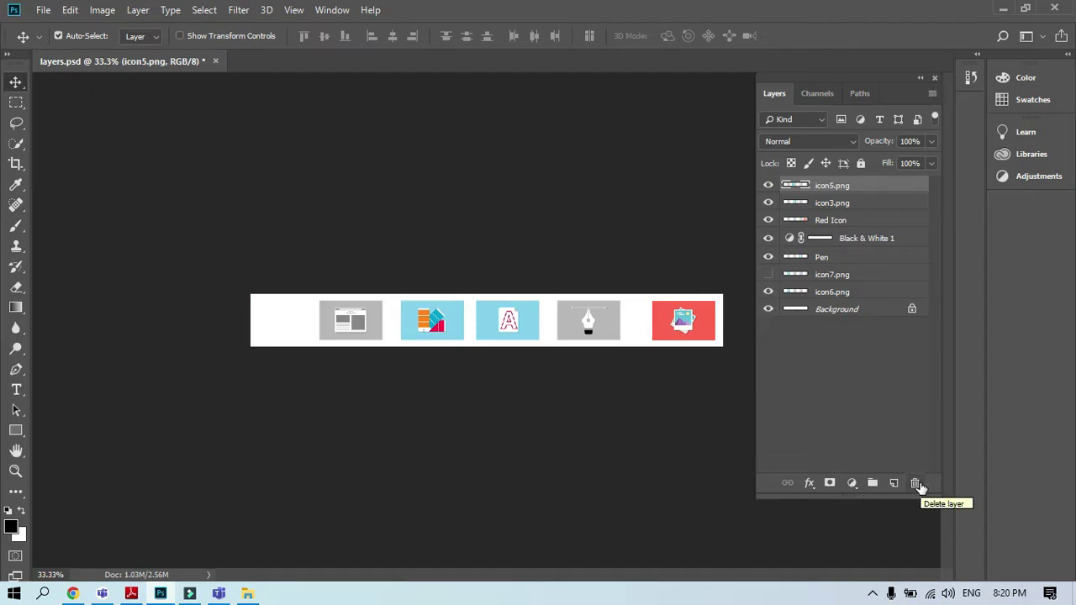
click(859, 369)
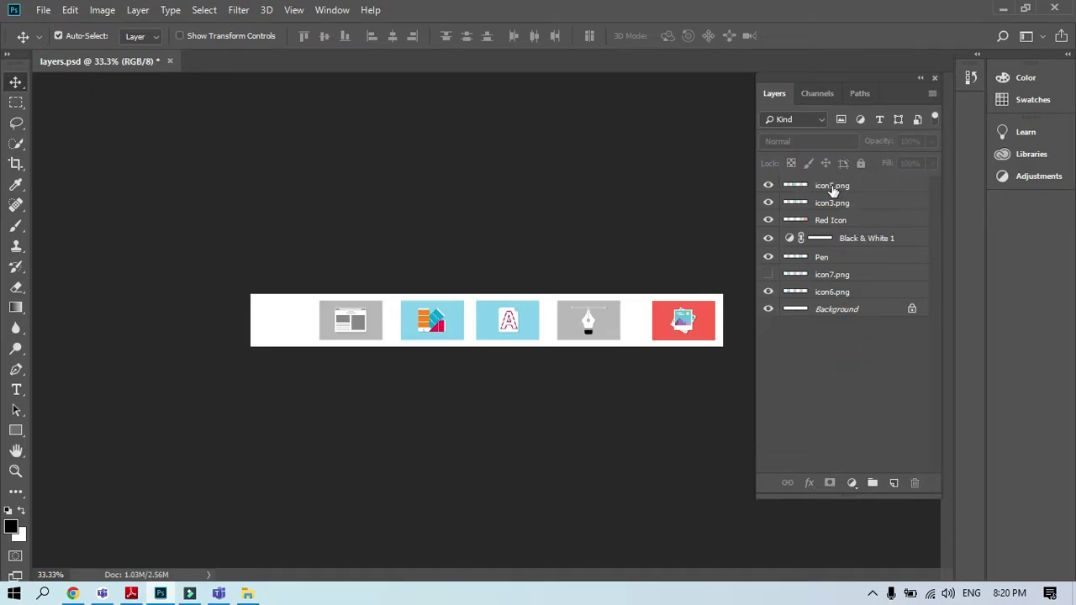
click(833, 185)
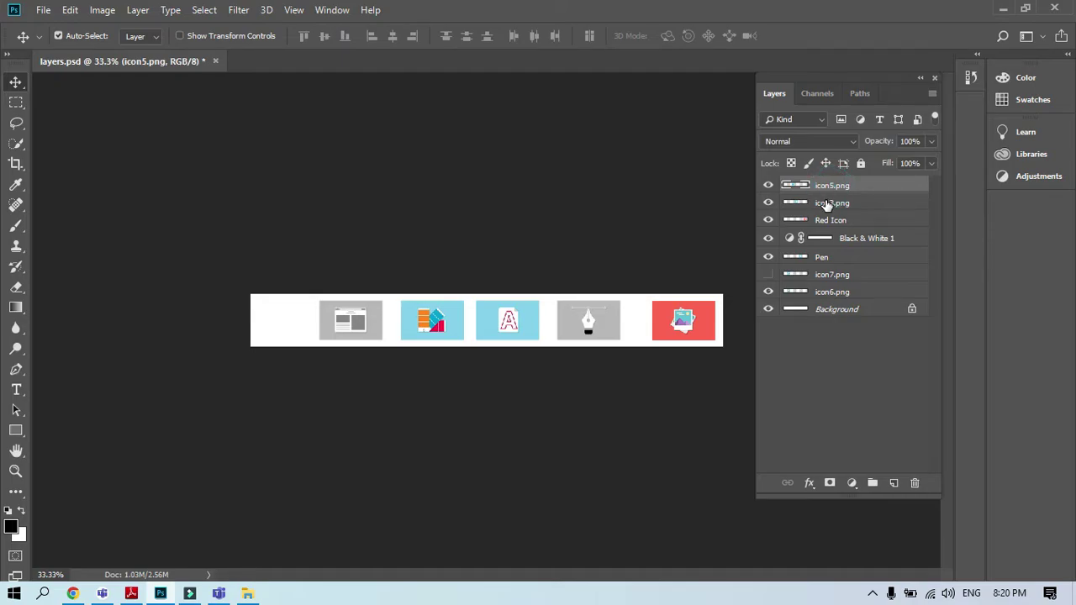
key(Delete)
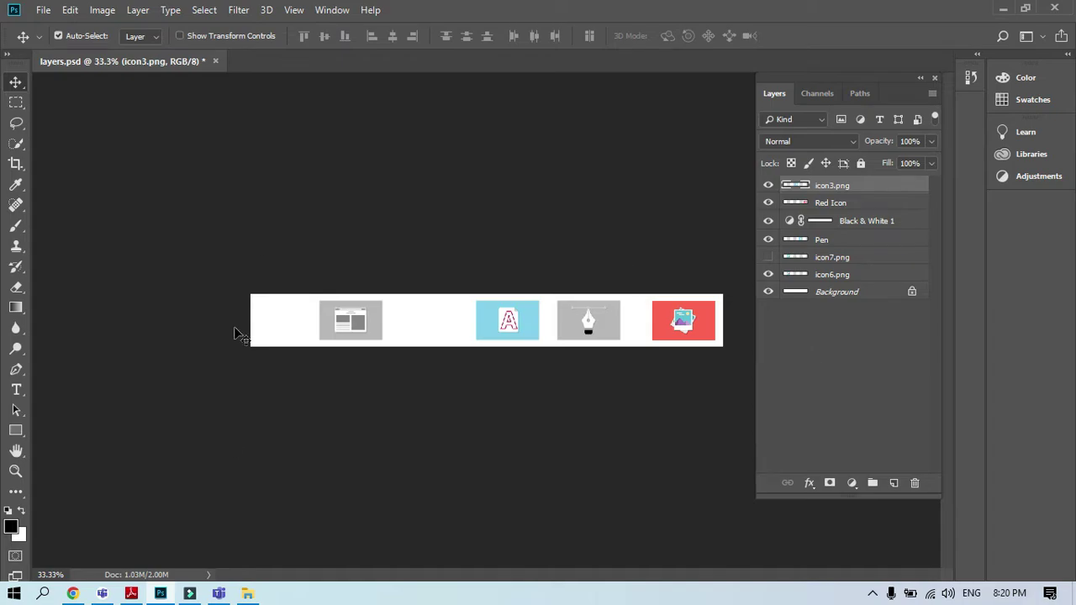
Close the Layers panel and close layers.psd without saving the changes
click(933, 79)
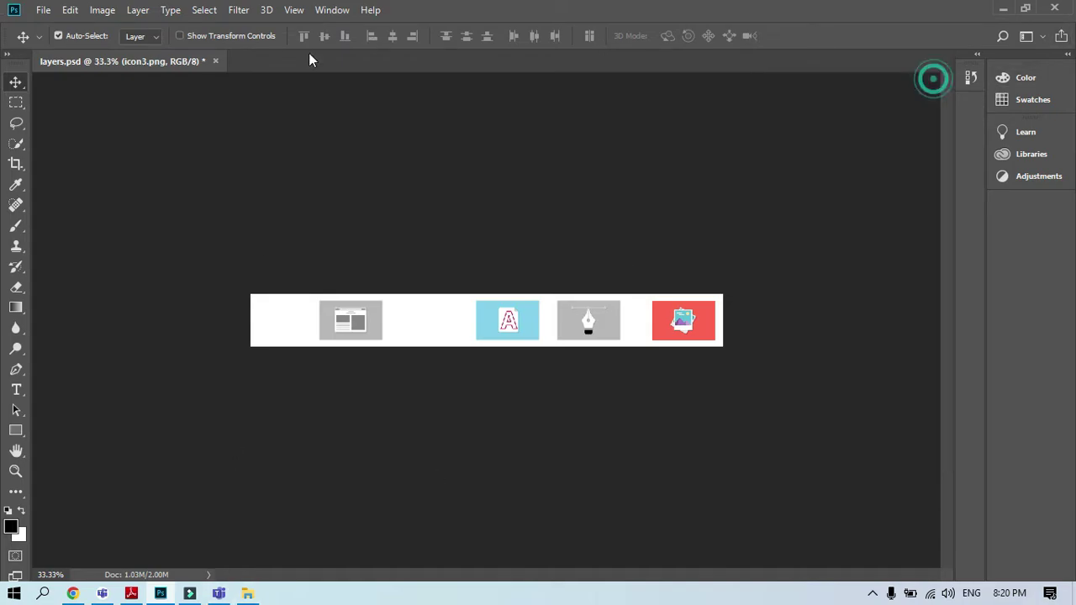
click(216, 61)
click(542, 231)
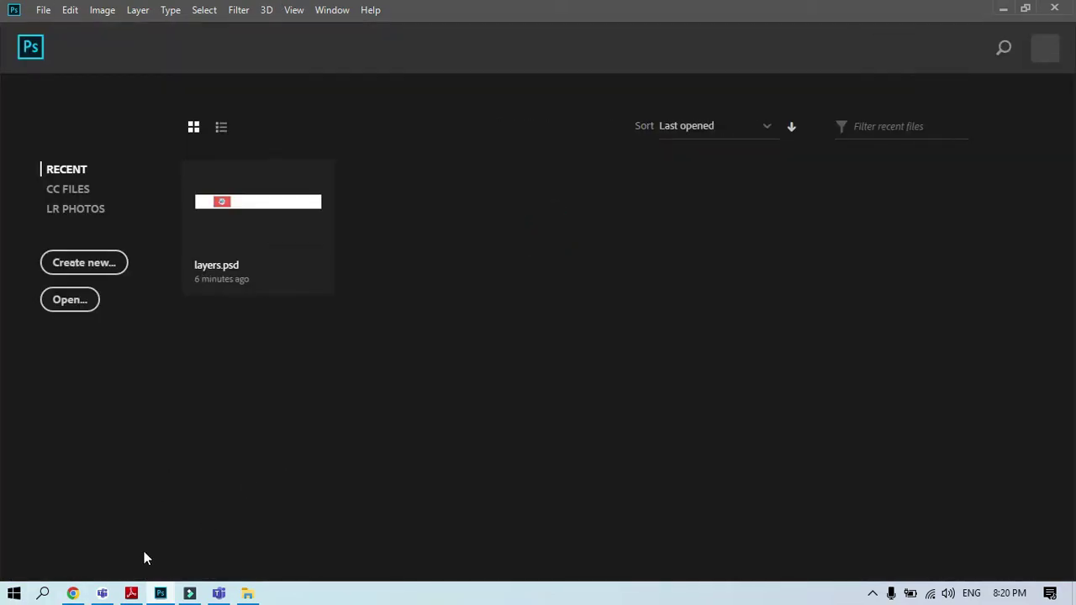
Switch to lecture 5.pdf in Adobe Reader and show page 5, Select Layer
click(131, 593)
scroll(449, 267, down, 1)
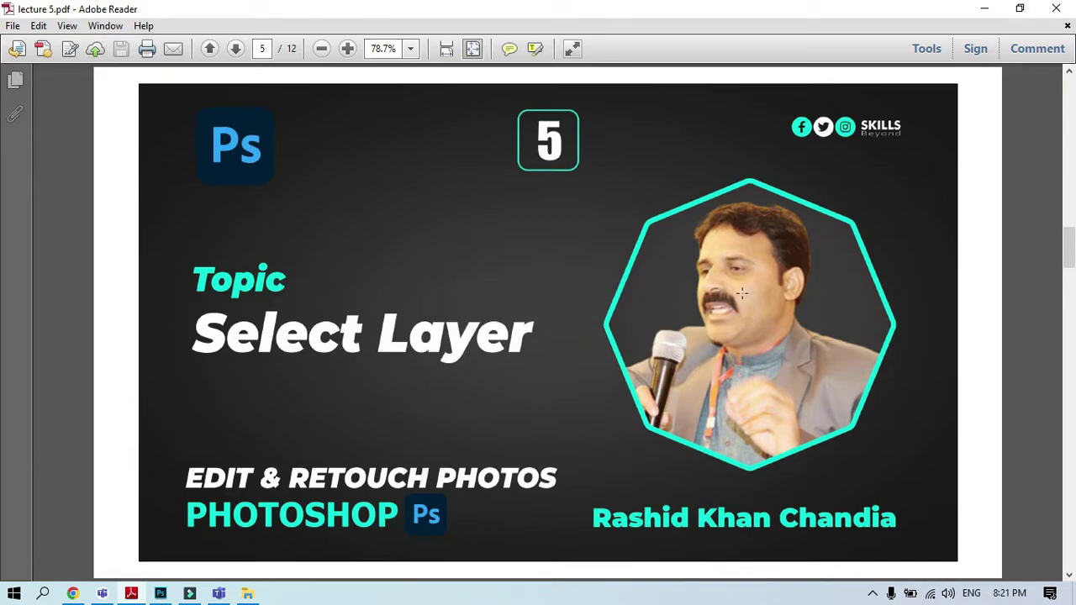
Minimise the PDF and reopen layers.psd in Photoshop from its folder
click(985, 9)
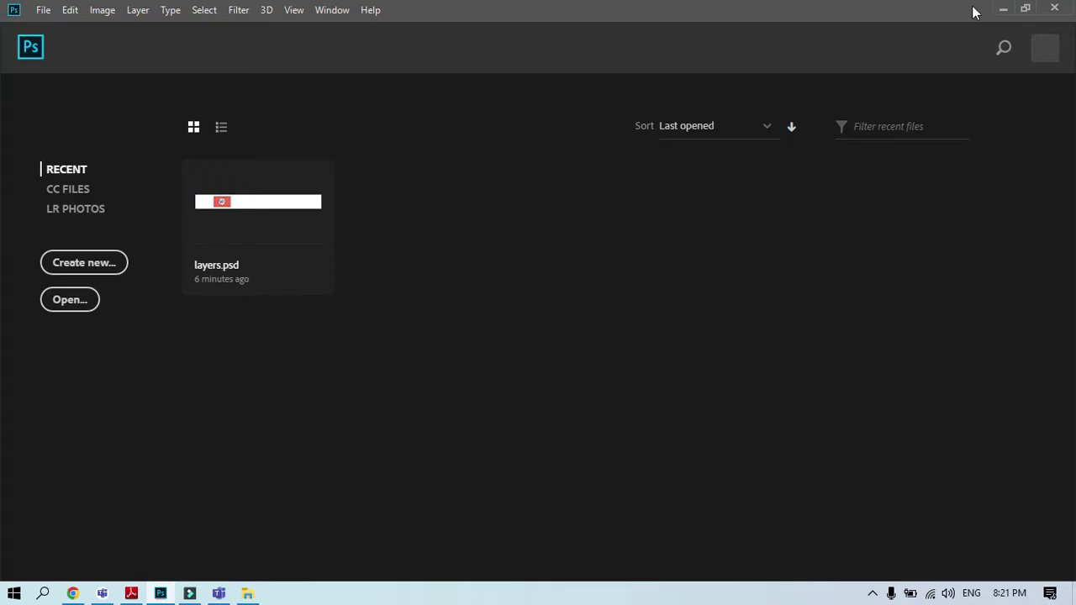
click(1002, 9)
drag(916, 286, 510, 341)
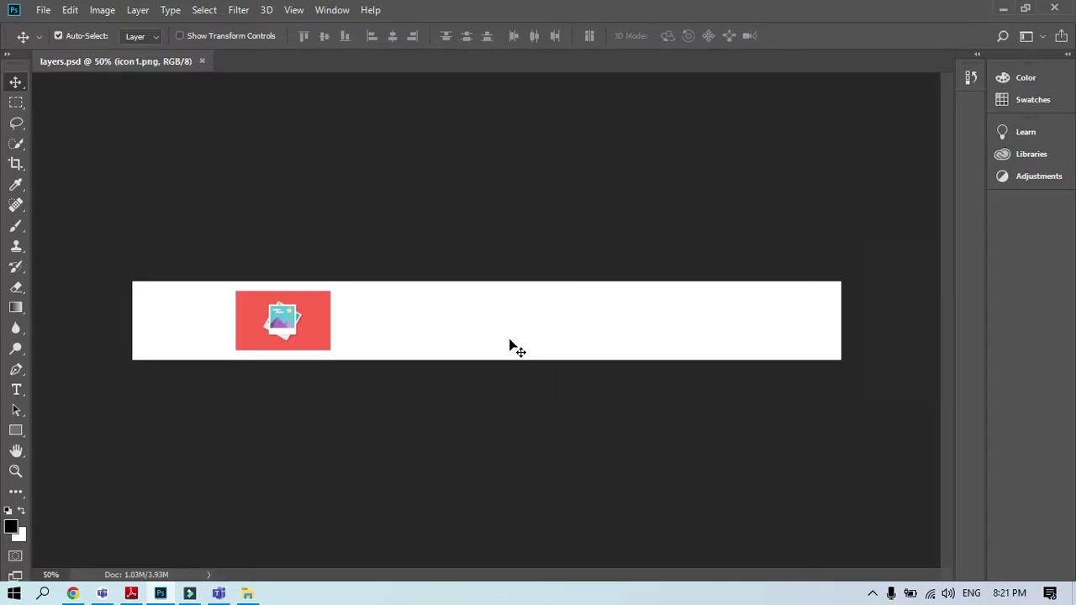
Spread the stacked icons along the banner, with the red, pen, letter A and camera icons towards its right end and the browser icon at its left end
drag(320, 337, 805, 336)
drag(301, 330, 689, 330)
mouse_move(760, 331)
mouse_down()
mouse_move(781, 336)
mouse_move(762, 330)
mouse_up()
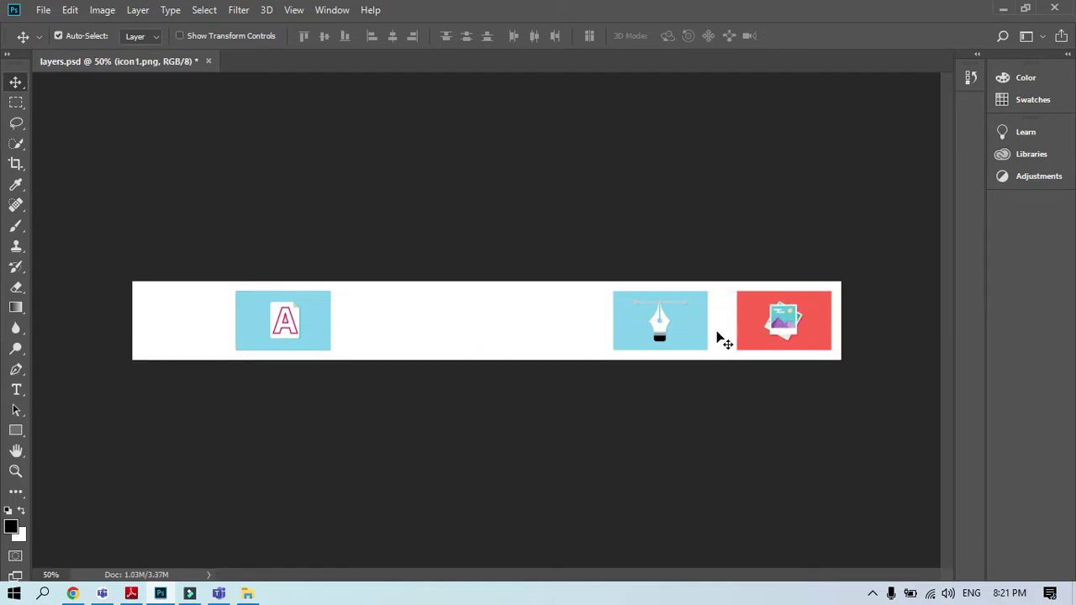
drag(690, 331, 703, 336)
drag(372, 341, 608, 332)
drag(326, 340, 476, 336)
drag(290, 333, 183, 335)
click(247, 329)
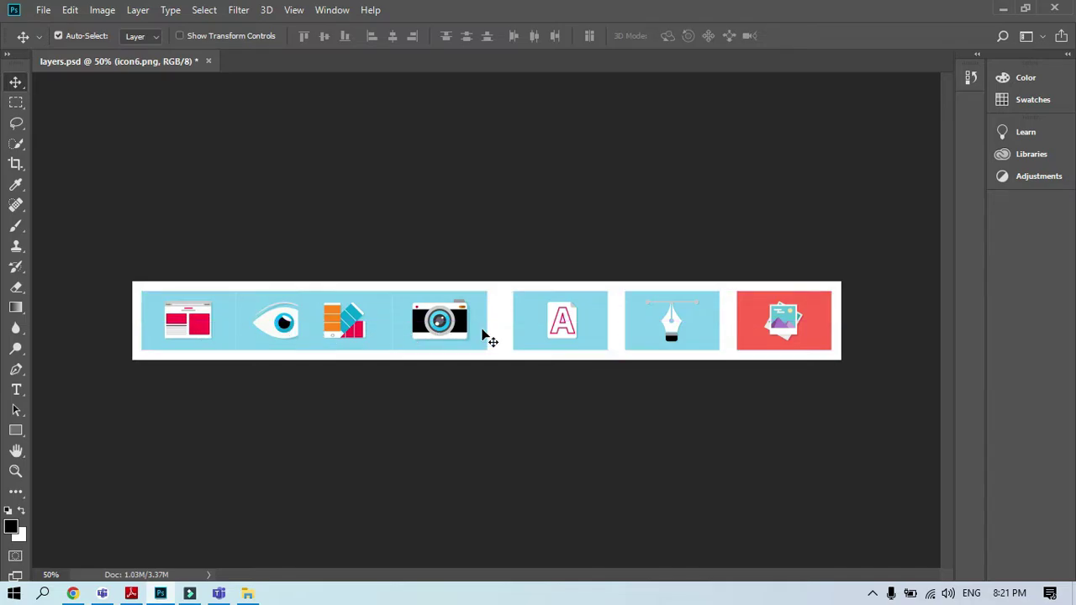
Even out the gaps by shifting the pen, letter A, camera, colour swatch and eye icons
mouse_move(672, 331)
mouse_down()
mouse_move(689, 331)
mouse_move(679, 334)
mouse_up()
drag(552, 323, 569, 323)
drag(458, 331, 495, 332)
drag(387, 334, 413, 332)
mouse_move(329, 326)
mouse_down()
mouse_move(343, 326)
mouse_move(322, 322)
mouse_up()
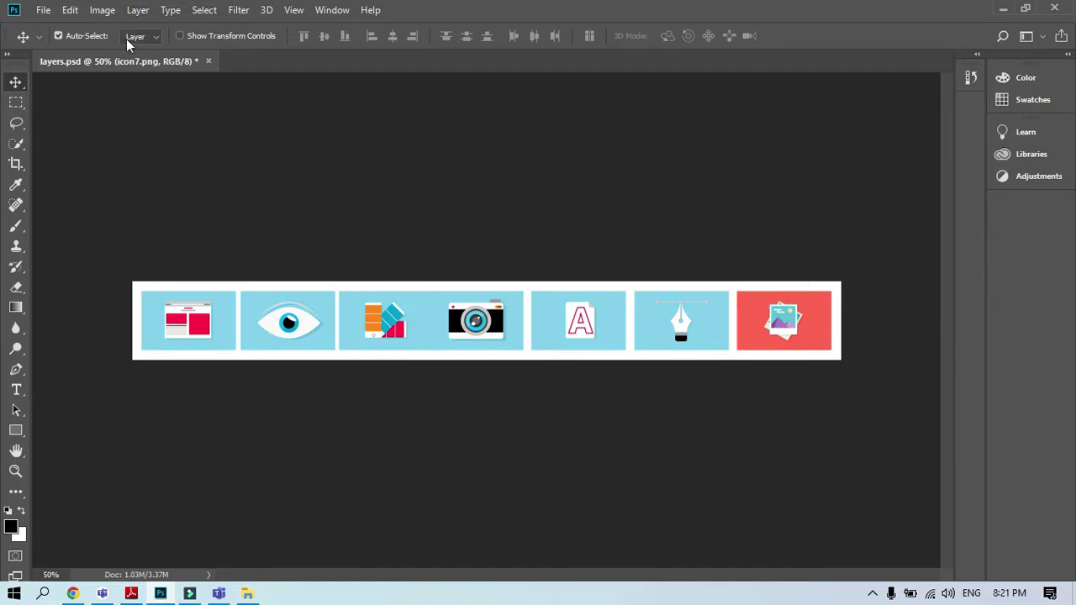
Show the Layers panel, dock its group directly below Adjustments and expand it
click(328, 11)
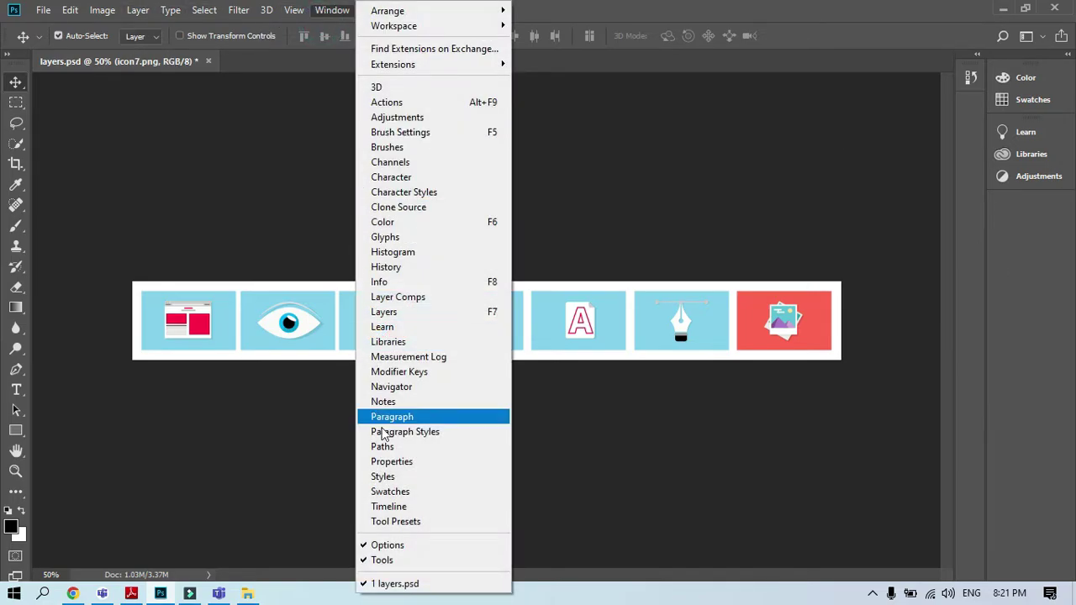
click(425, 313)
mouse_move(881, 76)
mouse_down()
mouse_move(923, 298)
mouse_move(919, 110)
mouse_move(892, 77)
mouse_up()
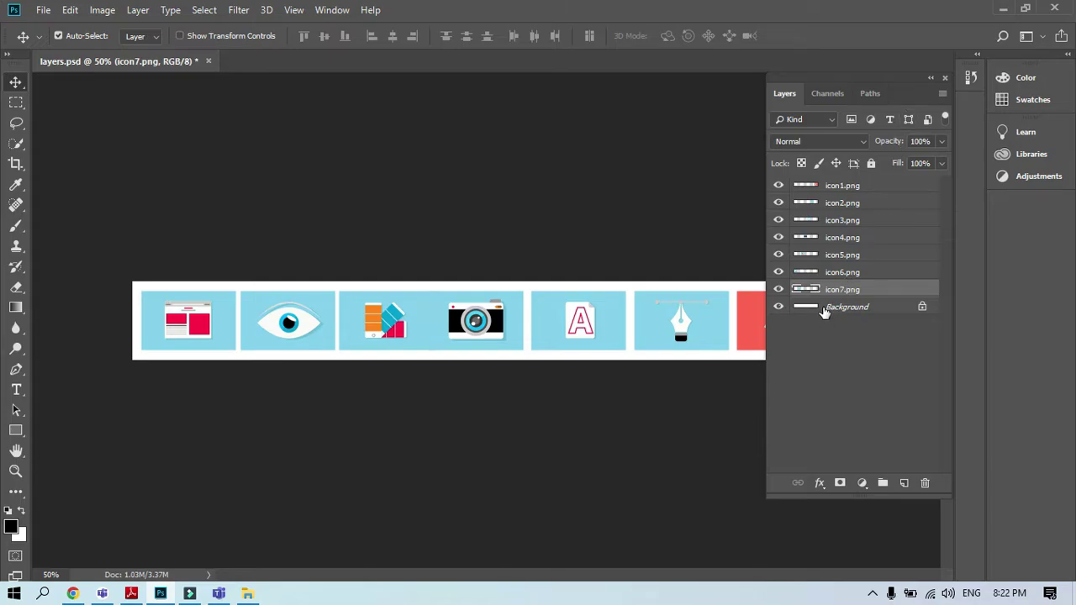
drag(871, 78, 956, 52)
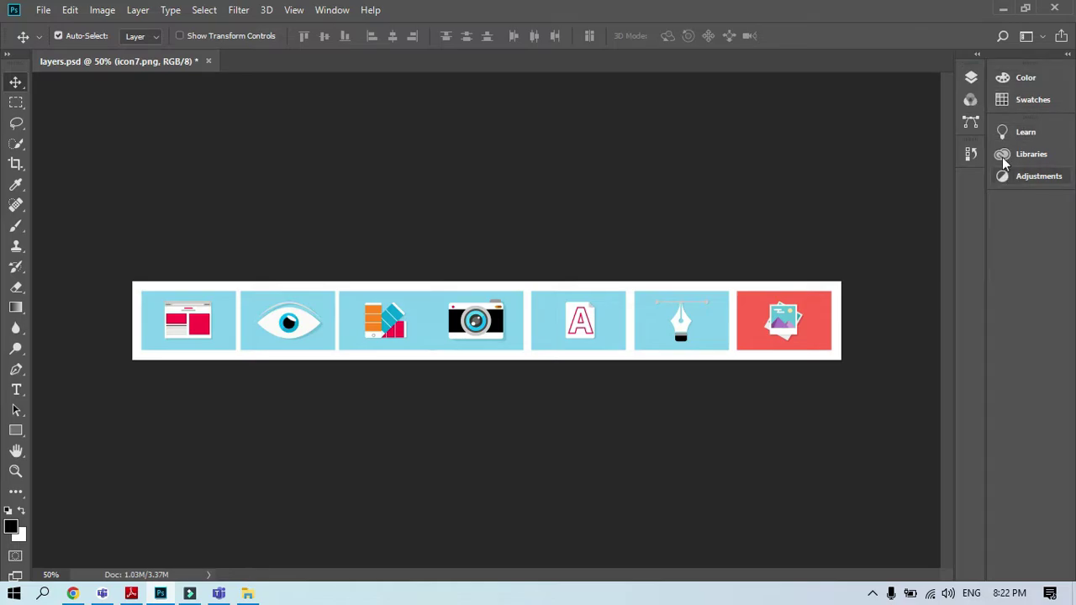
click(976, 79)
drag(913, 74, 995, 200)
click(1036, 209)
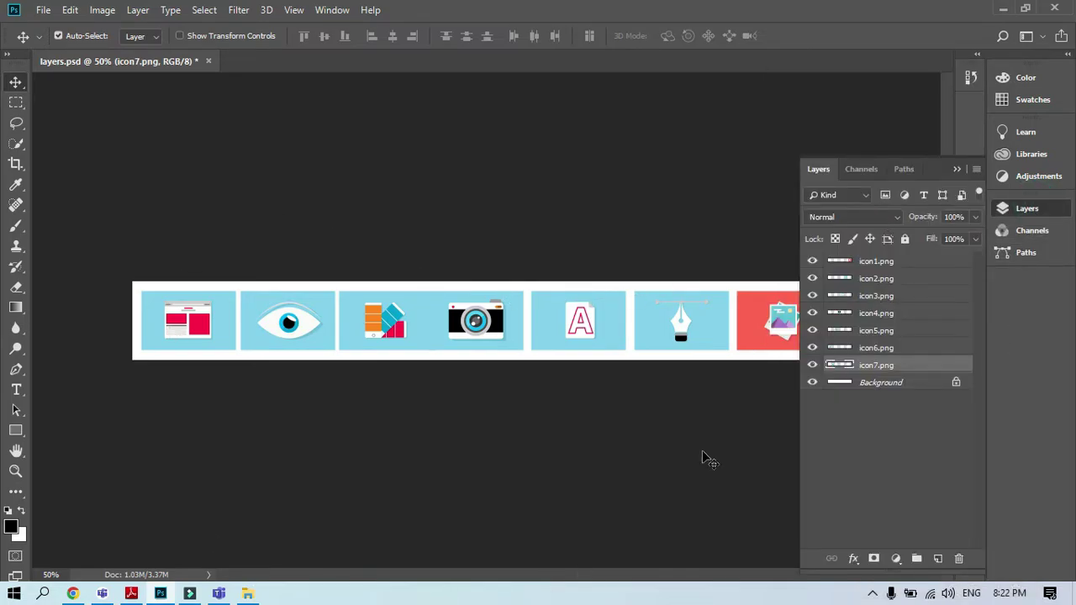
Select icon1.png in the layer list, then pick icons directly on the canvas, shifting the letter A icon slightly right
click(877, 373)
key(ctrl)
key(ctrl)
click(874, 263)
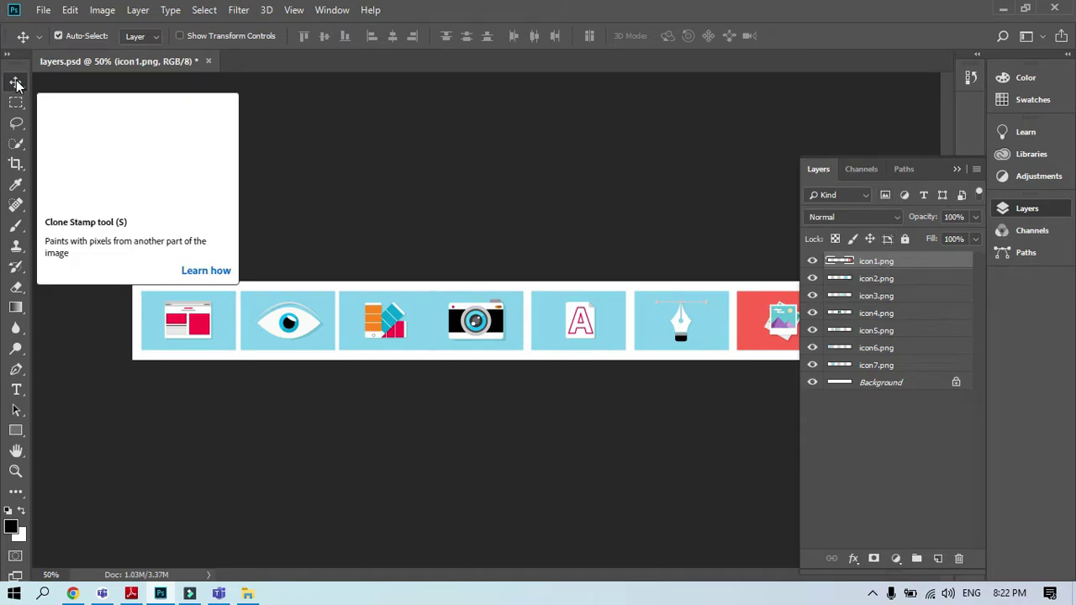
drag(677, 211, 471, 121)
mouse_move(751, 334)
mouse_down()
mouse_move(330, 252)
mouse_move(333, 213)
mouse_move(411, 214)
mouse_move(663, 300)
mouse_move(769, 318)
mouse_move(756, 343)
mouse_move(542, 335)
mouse_move(752, 332)
mouse_up()
mouse_move(580, 315)
mouse_down()
mouse_move(605, 306)
mouse_move(566, 315)
mouse_move(608, 316)
mouse_move(581, 320)
mouse_up()
click(573, 322)
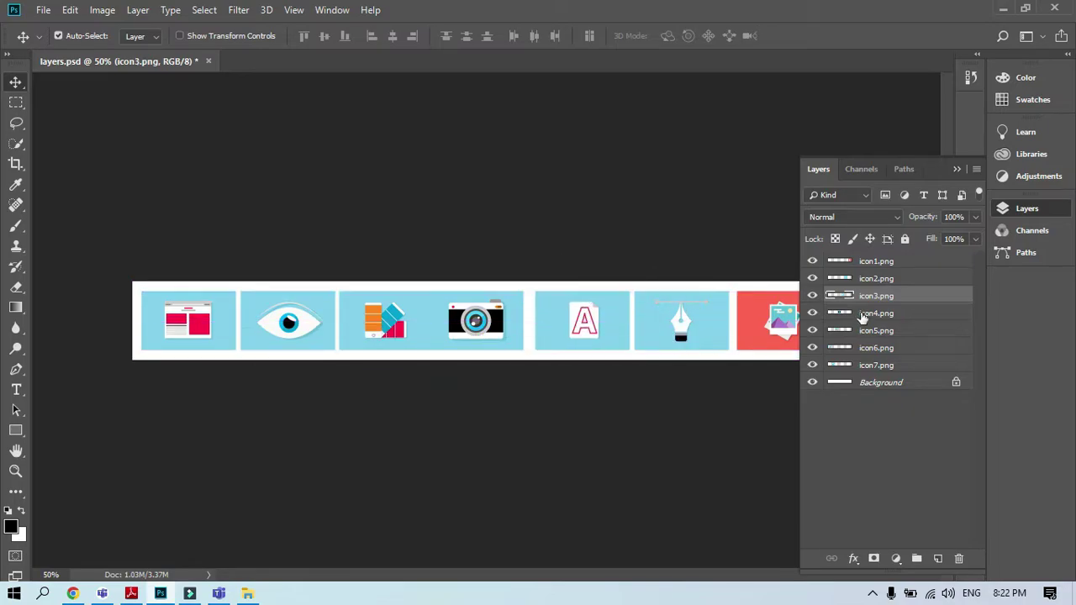
Expand the History panel and deselect all layers
drag(935, 168, 1014, 70)
click(974, 56)
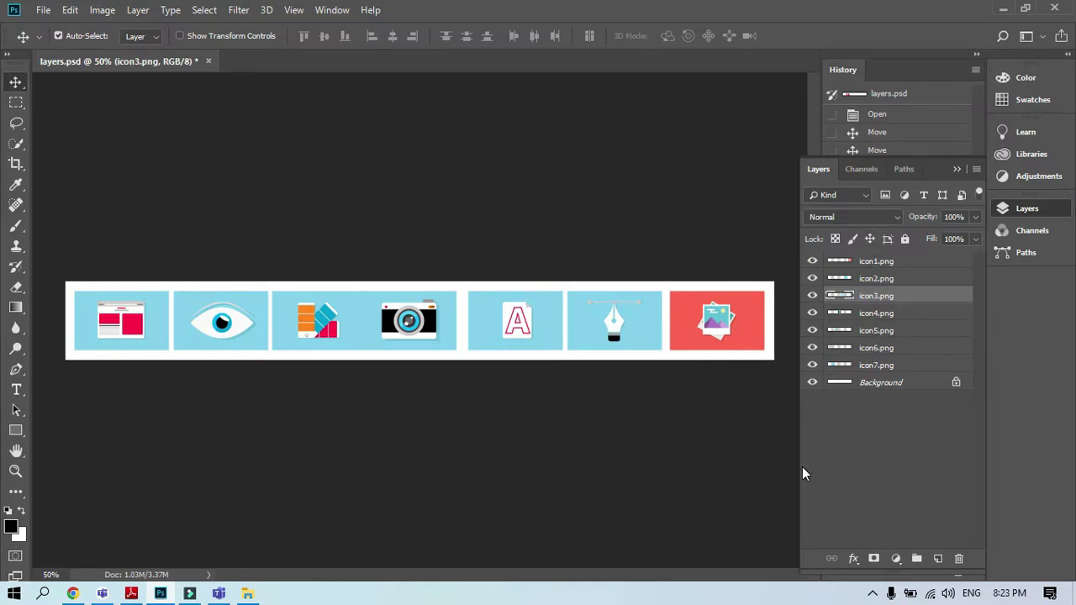
click(882, 474)
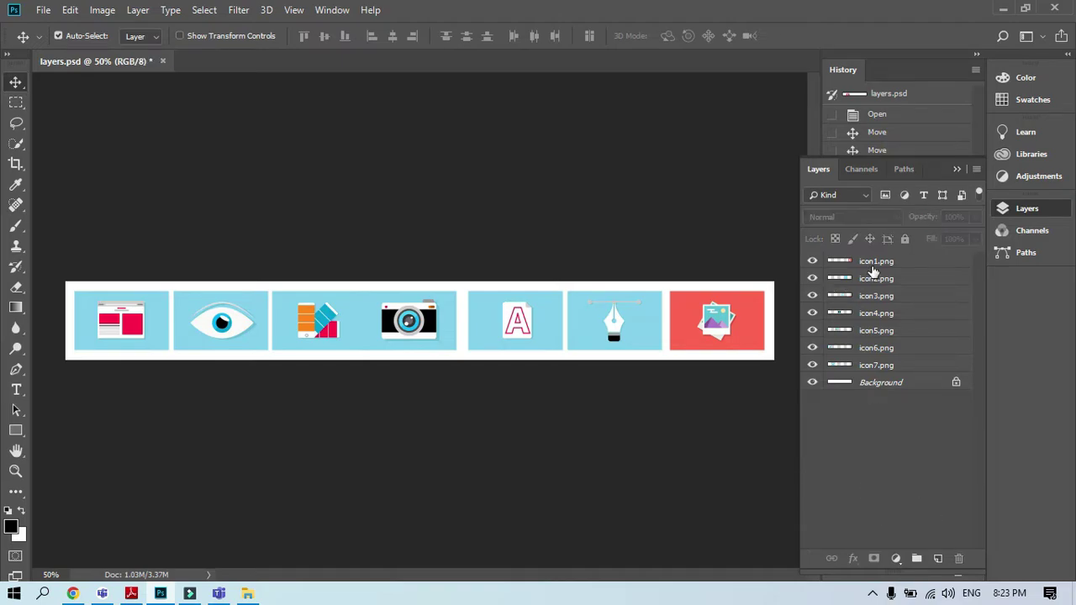
Select icon1.png and turn on Show Transform Controls for the Move tool
click(874, 264)
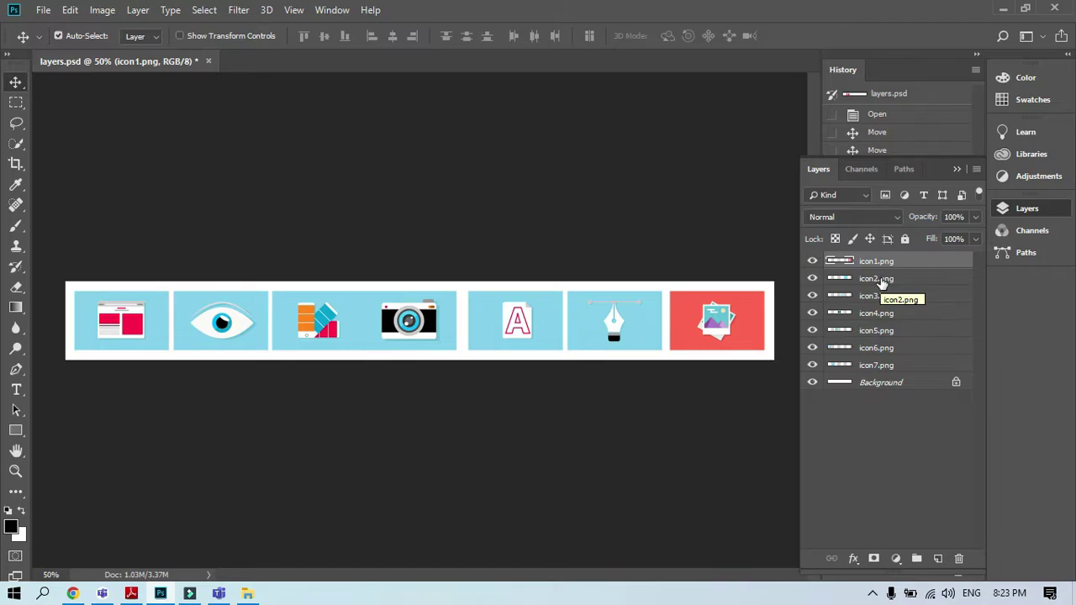
click(180, 36)
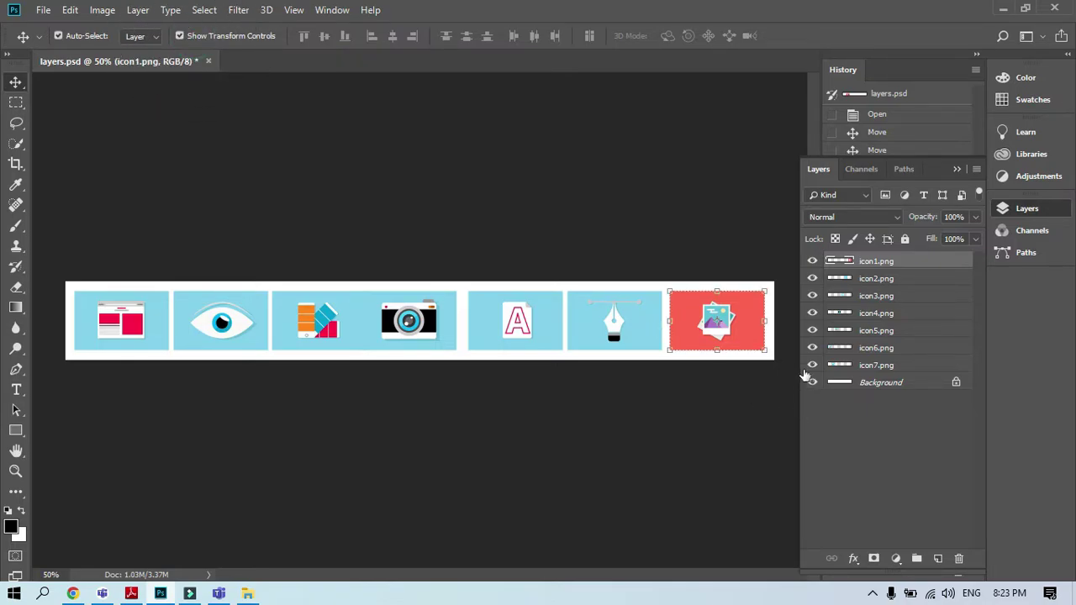
click(722, 328)
Select icon4.png and nudge the camera icon right until it nearly touches the letter A icon
click(872, 316)
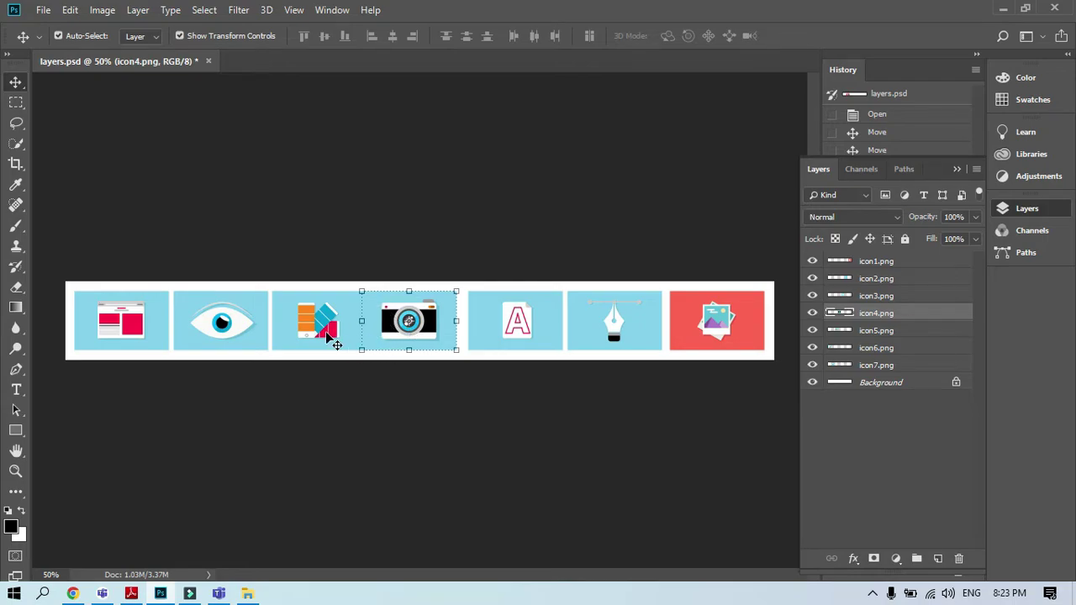
key(Right)
key(Right)
key(Right)
key(Right)
key(Right)
key(Right)
key(Right)
key(Right)
key(Right)
key(Right)
key(Right)
key(Right)
key(Right)
key(Right)
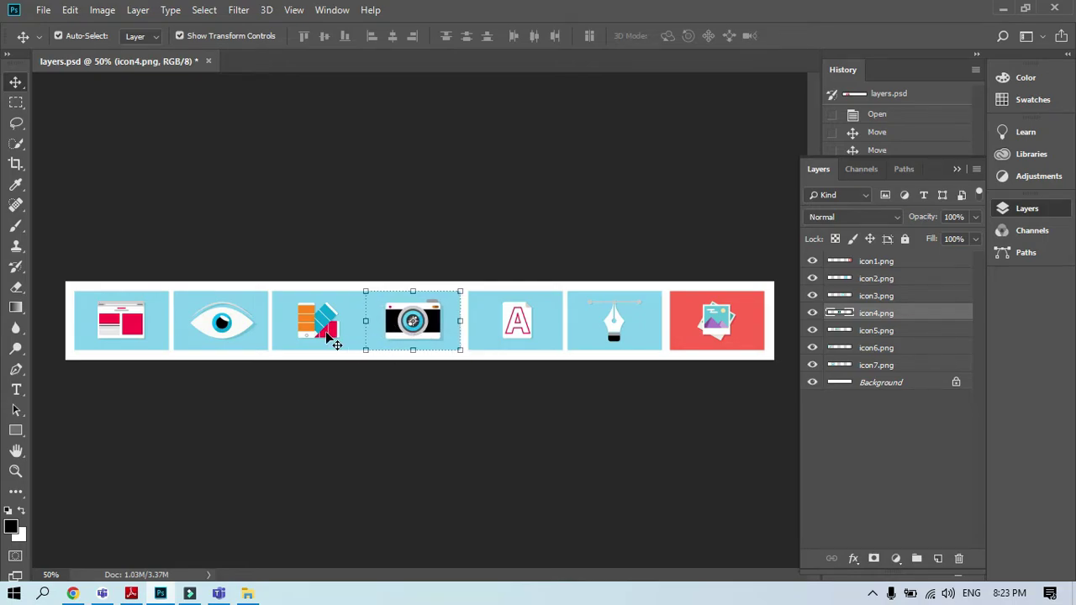
key(Right)
key(Right)
key(Right)
key(Right)
key(Right)
key(Right)
key(Right)
key(Right)
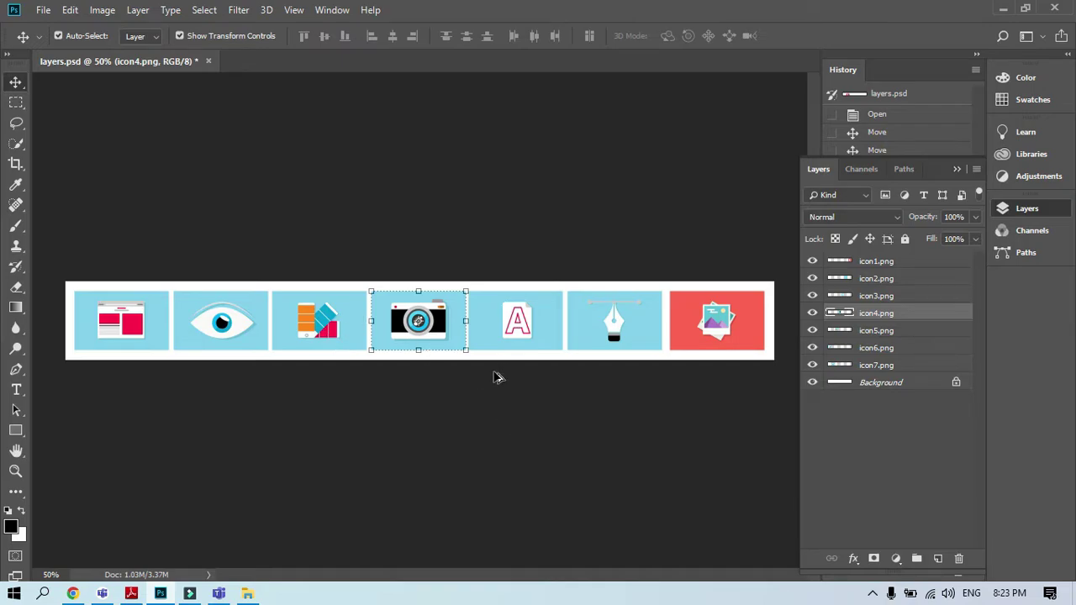
Scale the icon4.png camera icon to about 102% and apply the transform
mouse_move(466, 350)
mouse_down()
mouse_move(577, 409)
mouse_move(456, 352)
mouse_move(467, 363)
mouse_up()
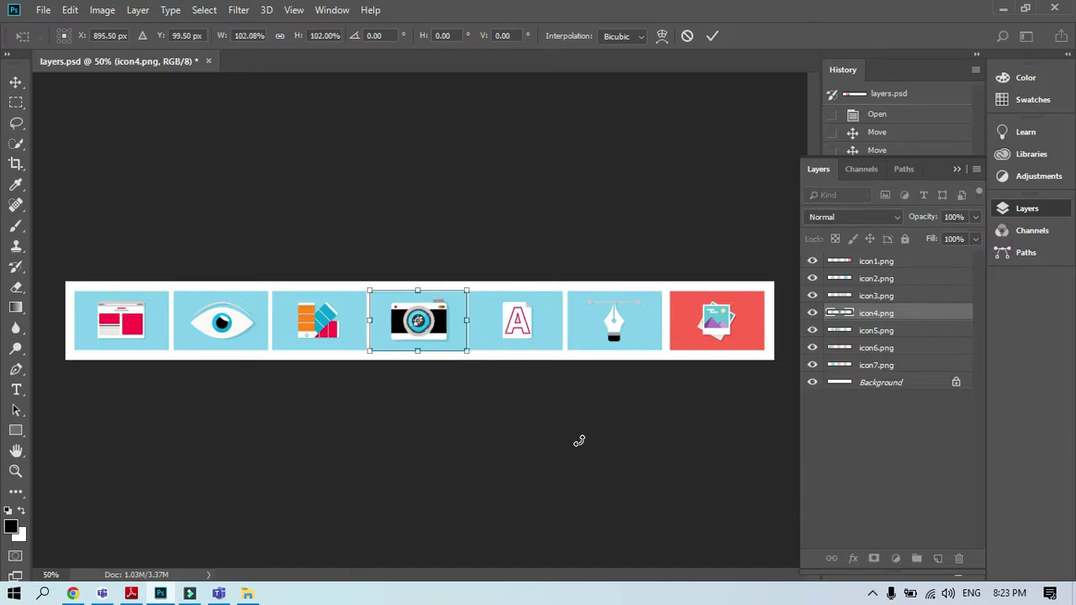
click(858, 298)
click(870, 290)
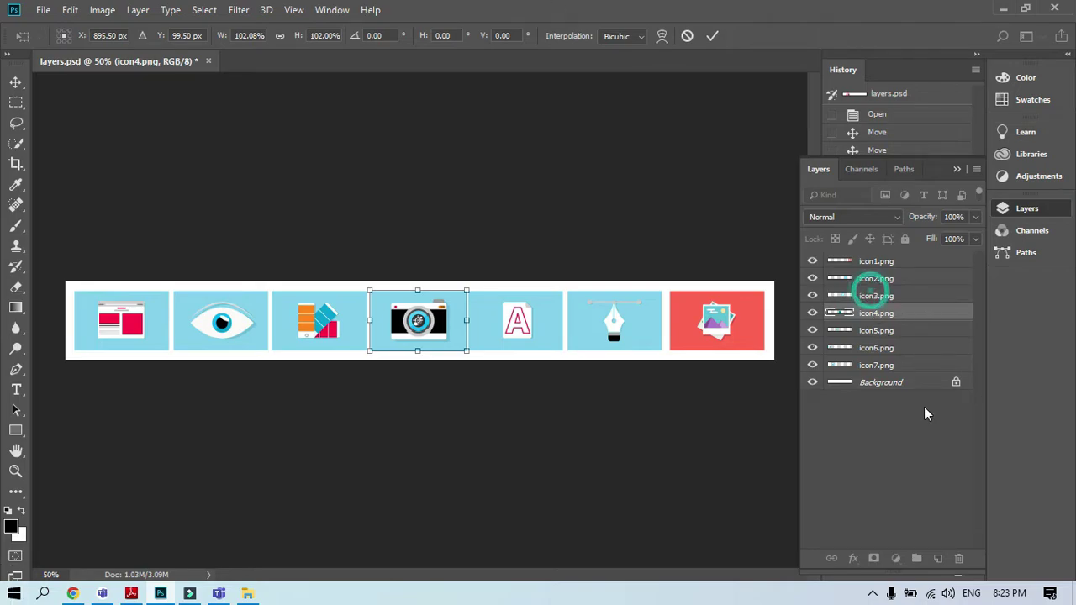
click(860, 283)
click(860, 282)
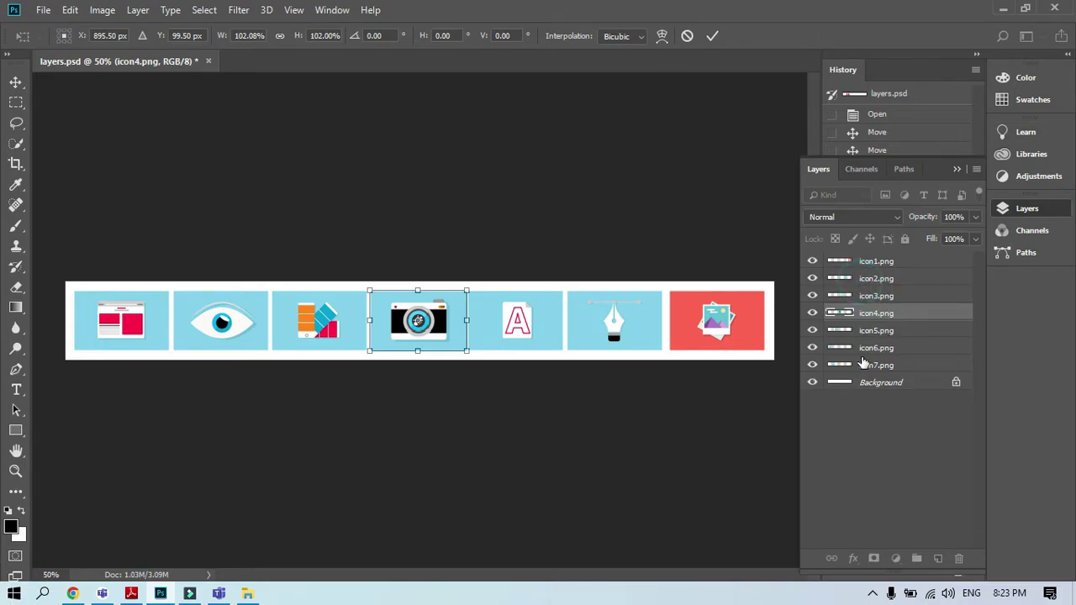
key(Return)
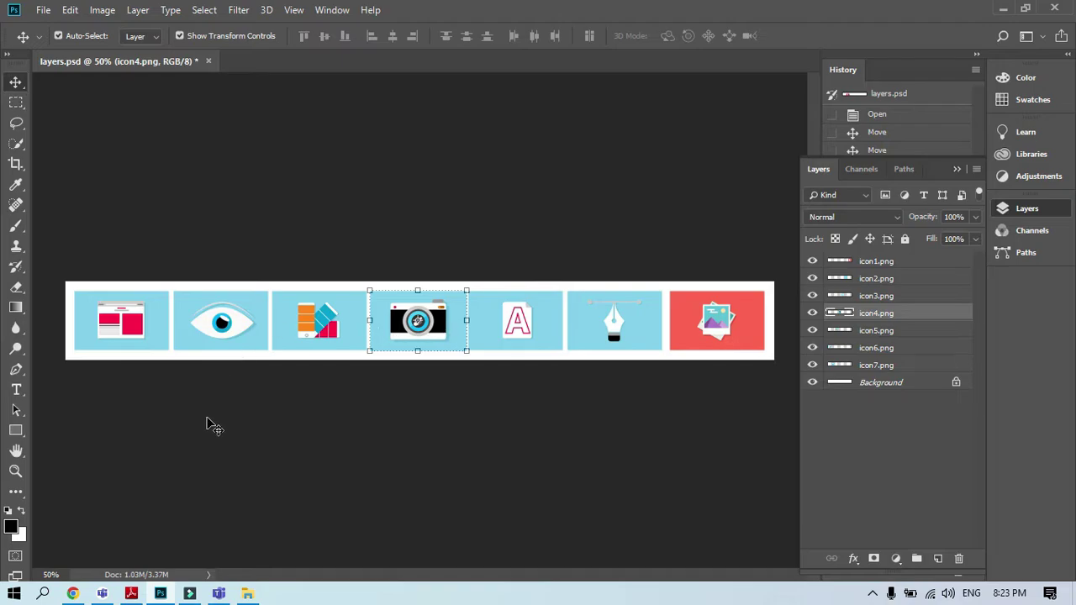
Select the icons one after another directly on the canvas, ending with the colour swatch icon
click(141, 324)
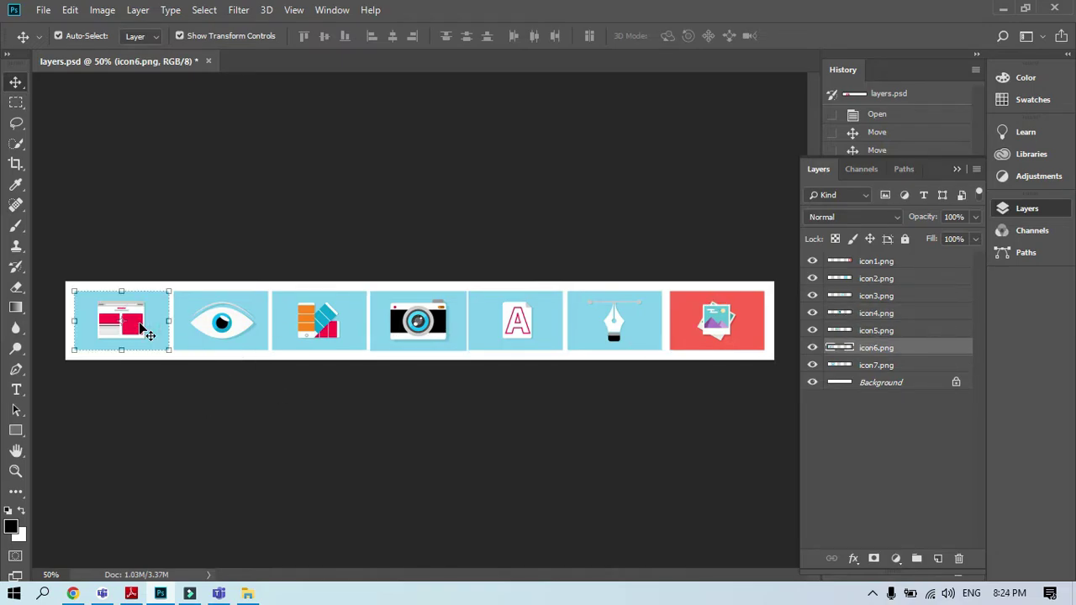
click(242, 335)
click(346, 333)
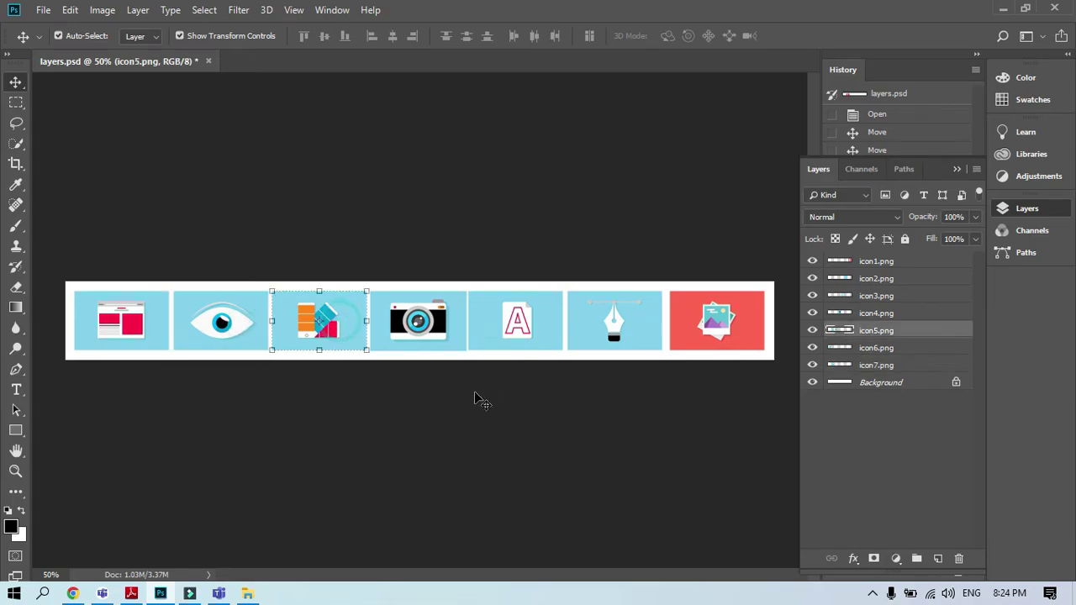
click(446, 346)
click(531, 343)
click(652, 340)
click(676, 345)
click(284, 328)
Switch to lecture 5.pdf in Adobe Reader, show page 6, Layer Panel Option, and return to Photoshop
click(130, 593)
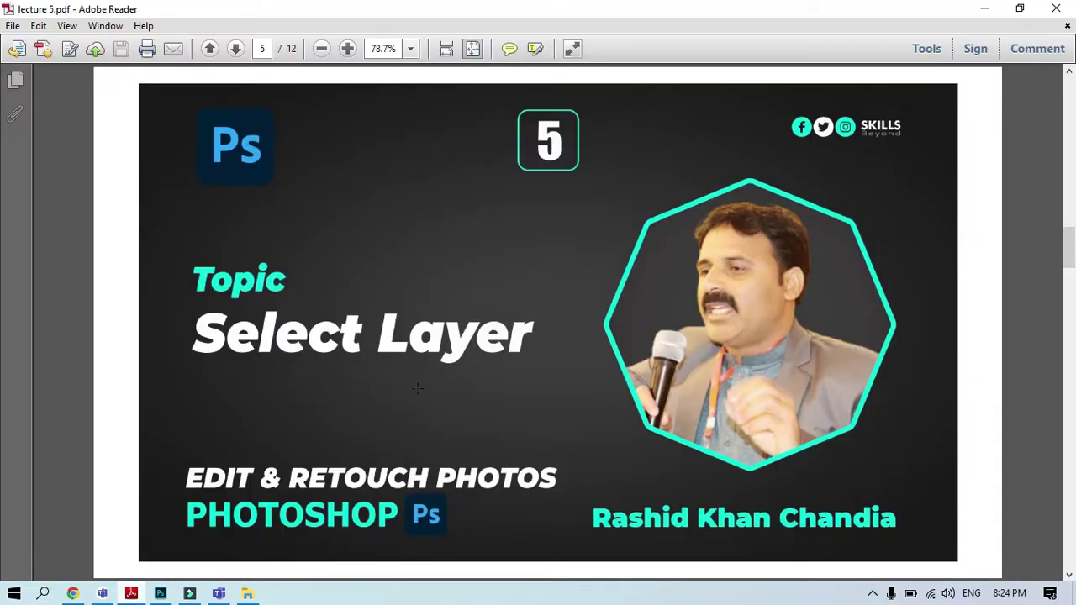
scroll(417, 387, down, 1)
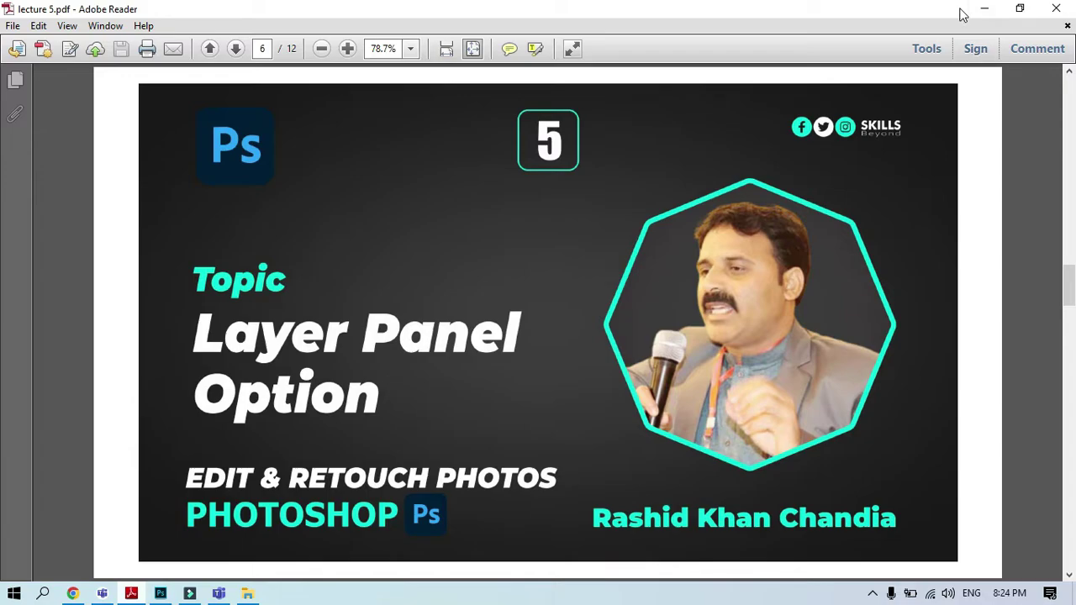
click(984, 9)
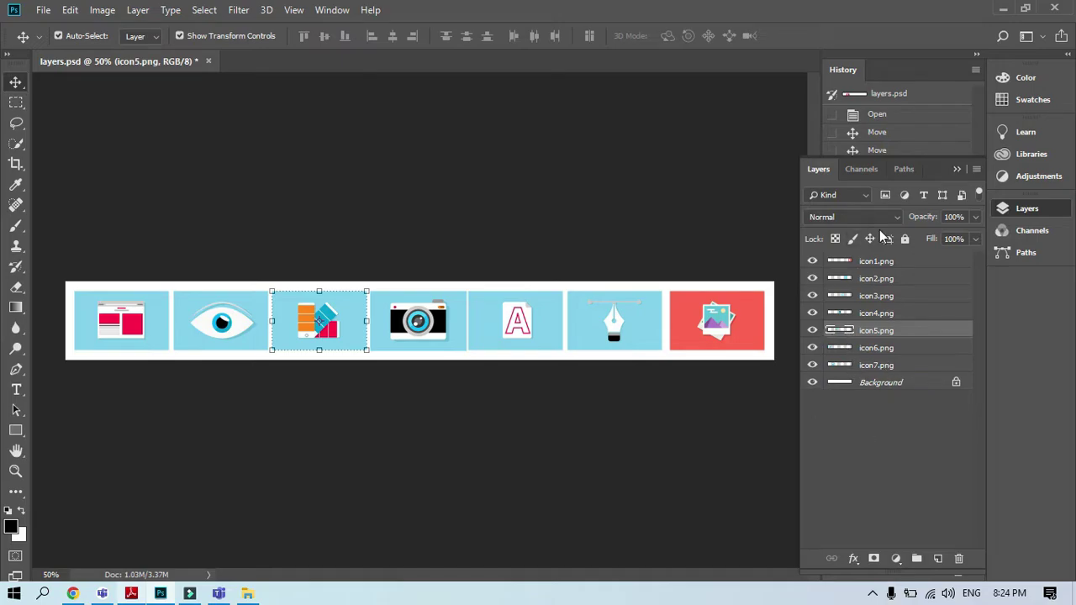
Float the Layers panel over the canvas, with History collapsed and the Color and Adjustments panels expanded
click(976, 169)
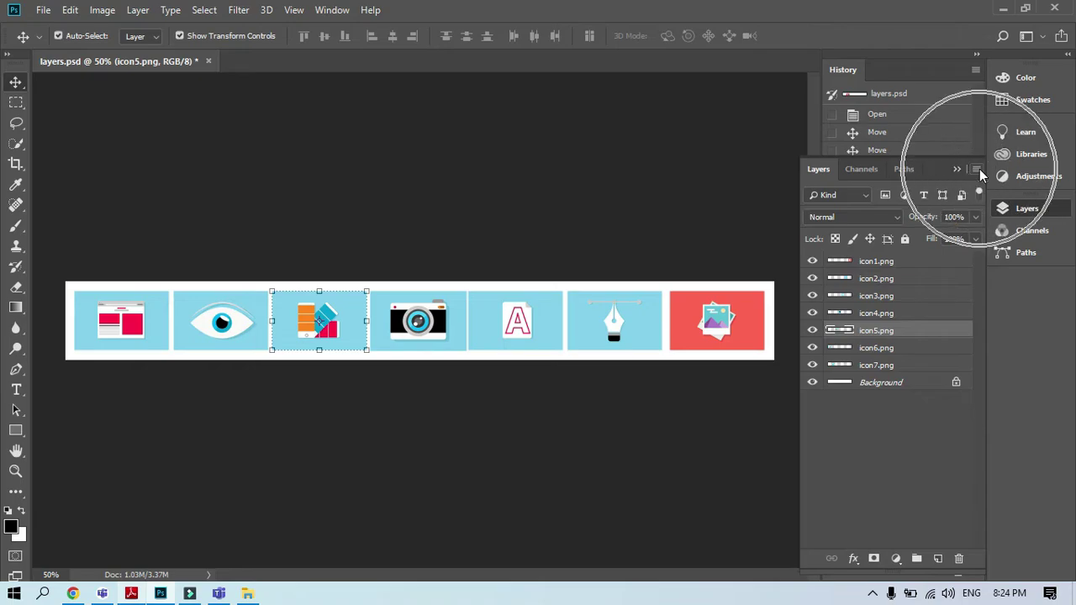
drag(936, 172, 394, 109)
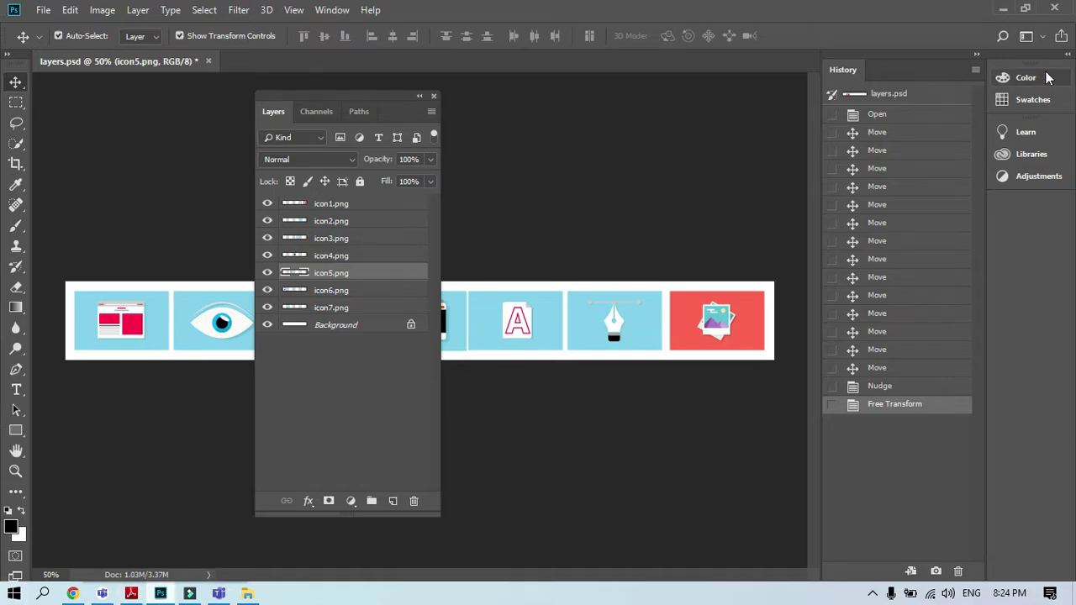
click(972, 58)
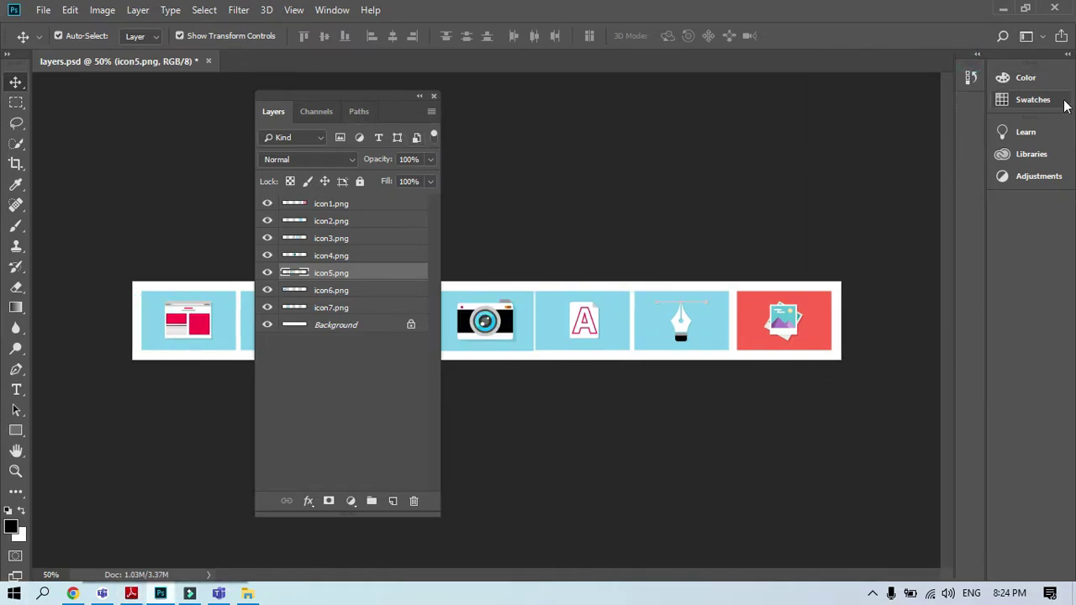
click(1064, 54)
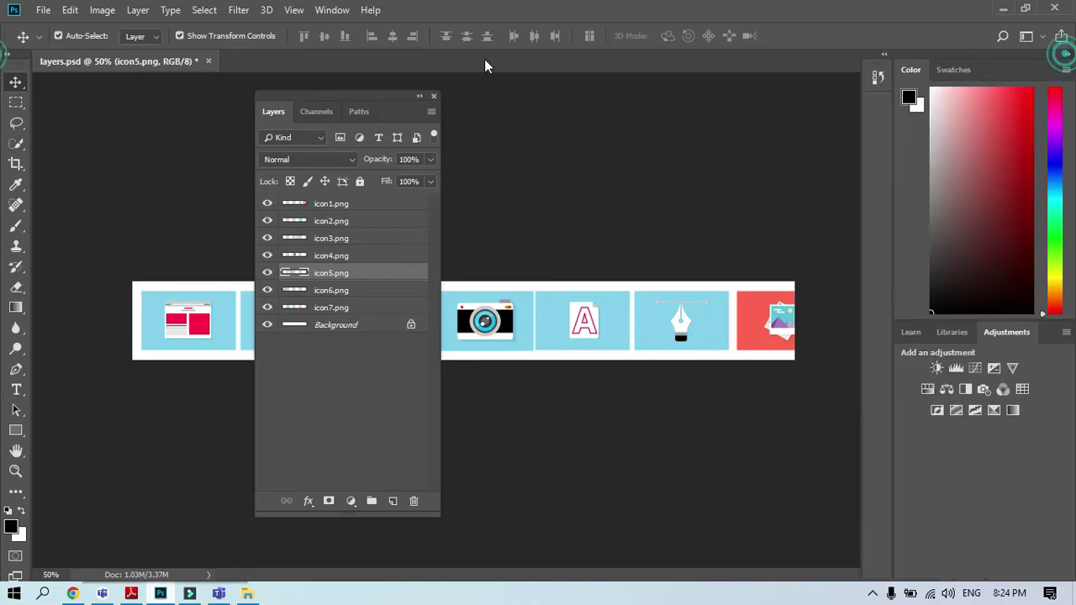
Set the Layers panel to medium thumbnails with Layer Bounds as the thumbnail contents, moving the options dialog clear of the layer list
click(432, 110)
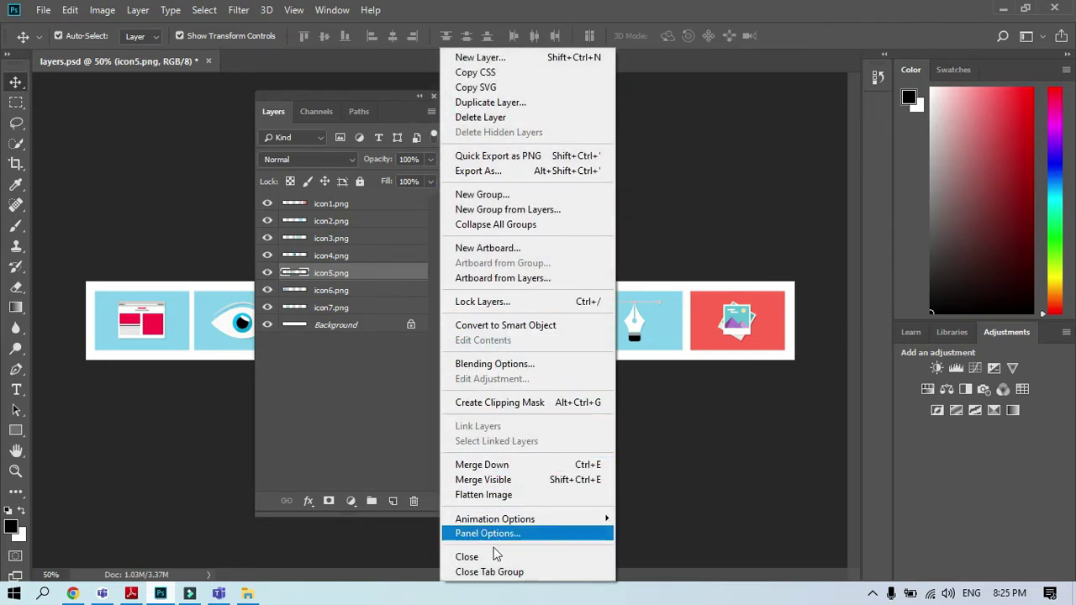
click(519, 536)
click(518, 536)
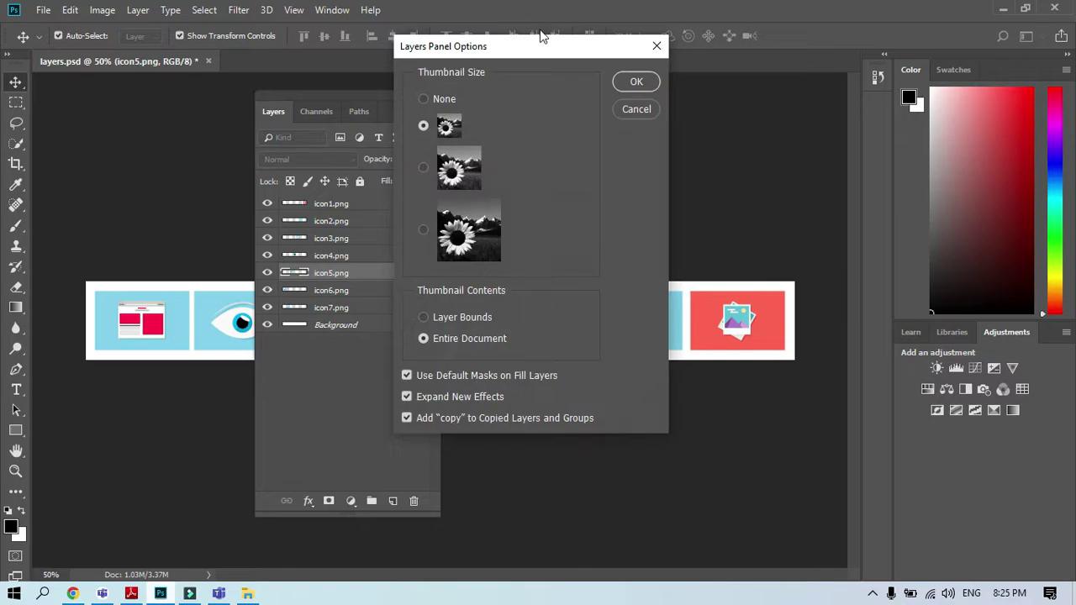
drag(504, 45, 724, 82)
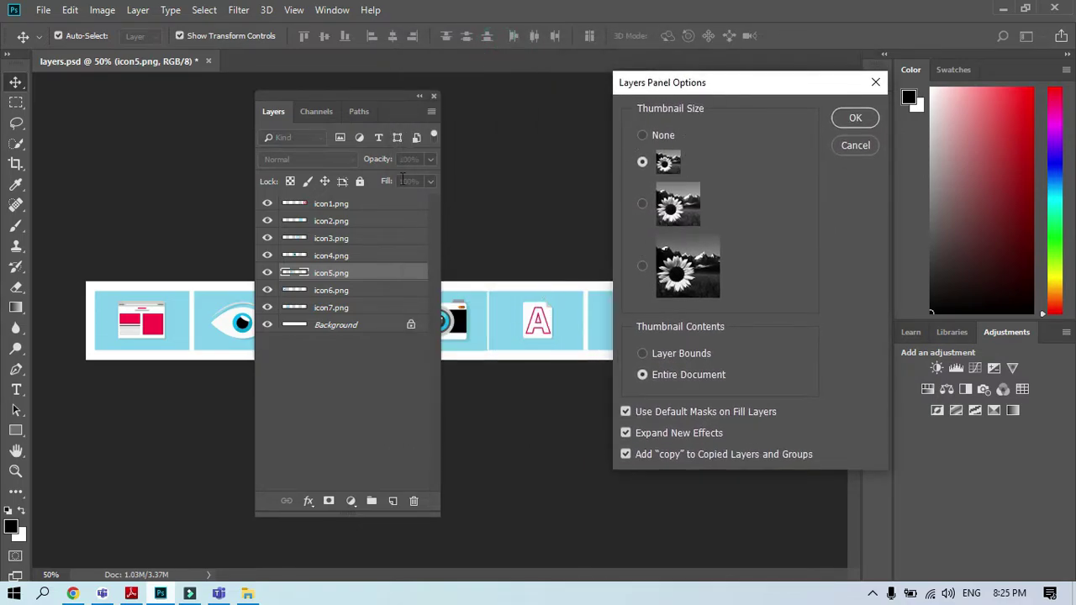
click(293, 275)
click(642, 205)
click(642, 354)
click(854, 118)
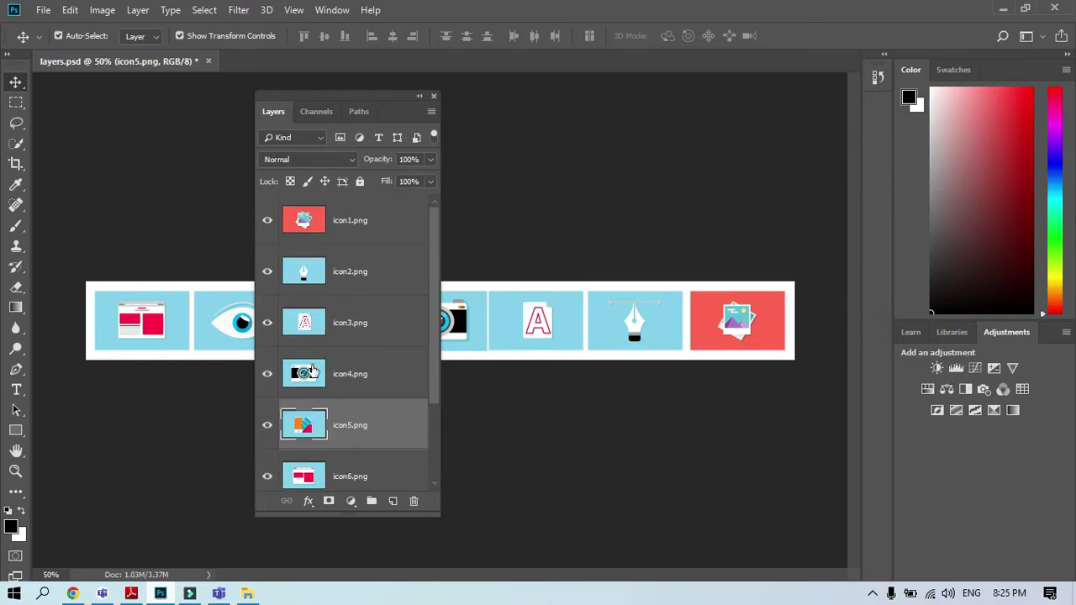
Set the layer thumbnails to the largest size, keeping Layer Bounds as the thumbnail contents
scroll(313, 361, down, 3)
scroll(313, 367, up, 2)
scroll(315, 368, down, 2)
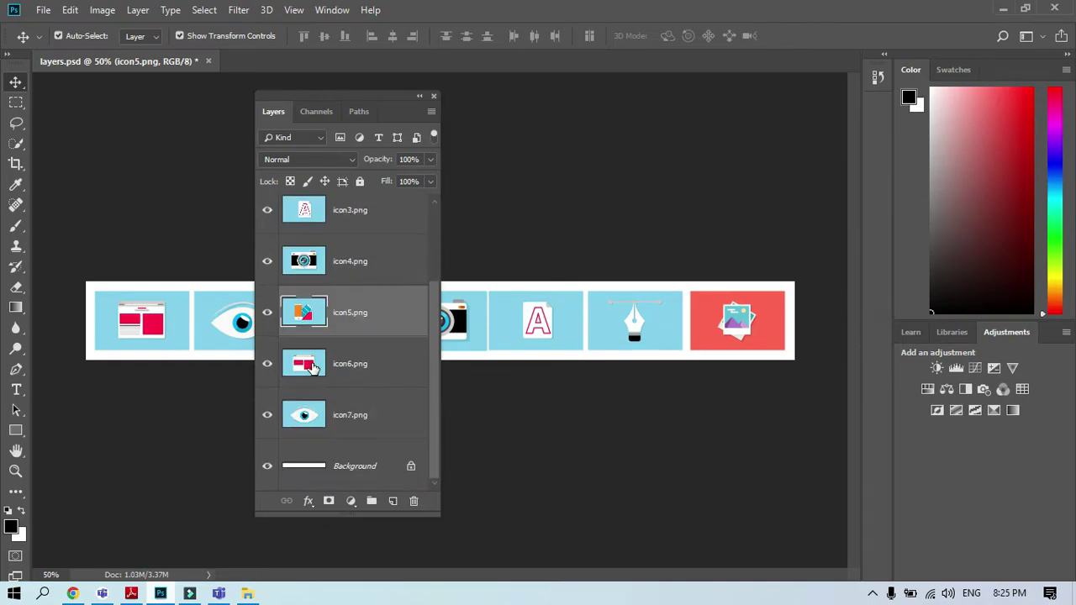
scroll(334, 347, up, 2)
scroll(334, 348, down, 2)
scroll(334, 348, up, 2)
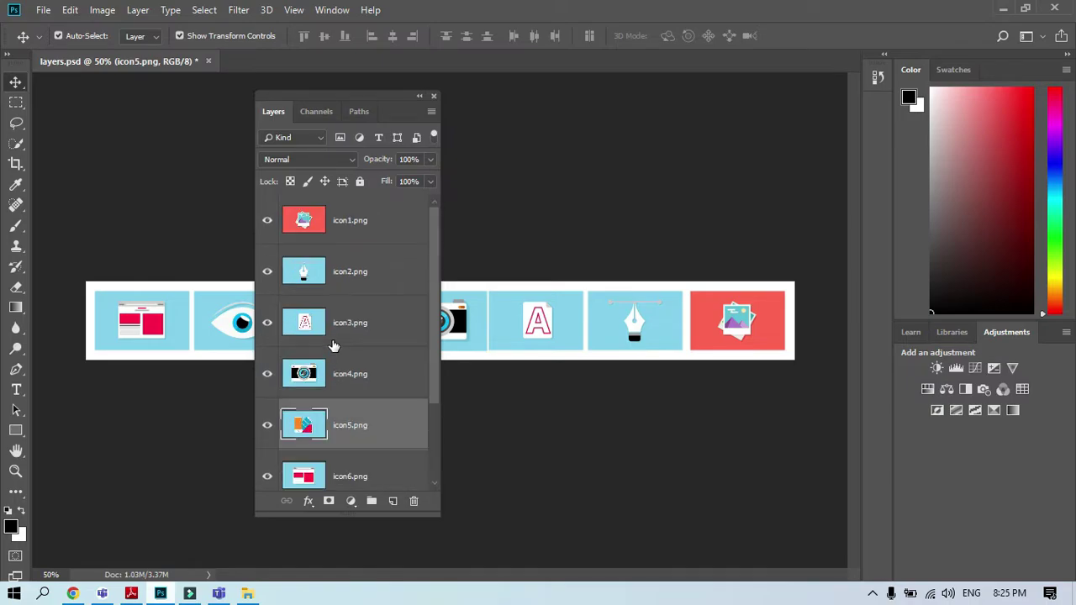
click(431, 111)
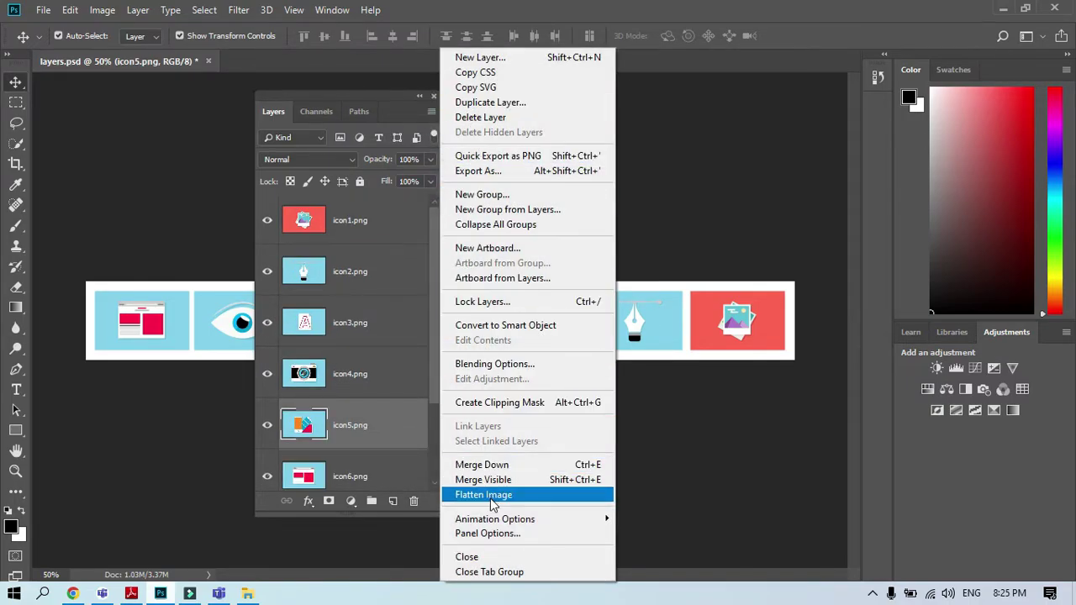
click(492, 535)
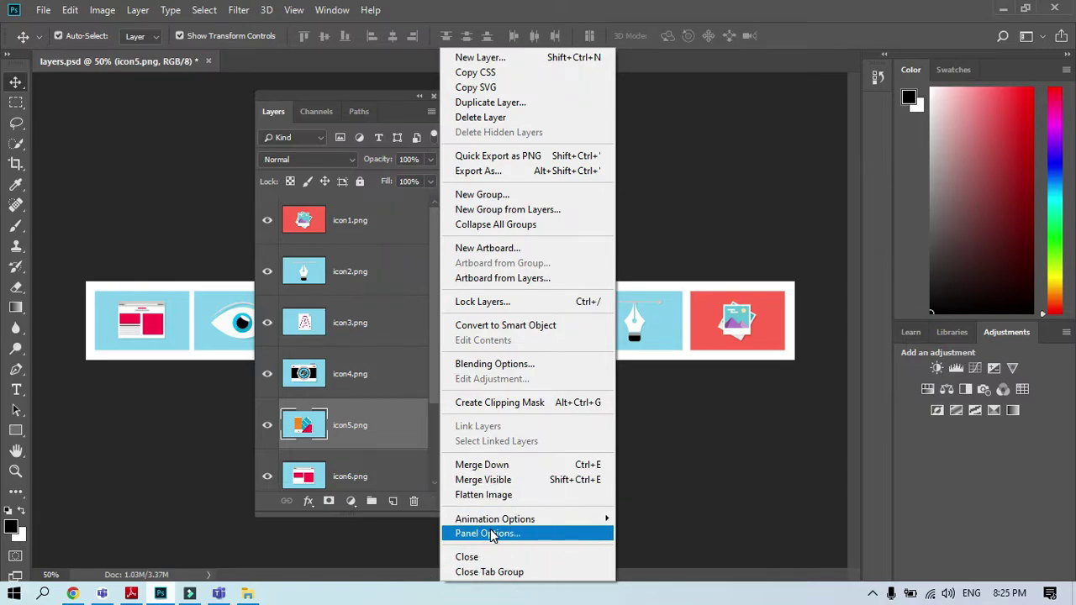
click(642, 265)
click(685, 356)
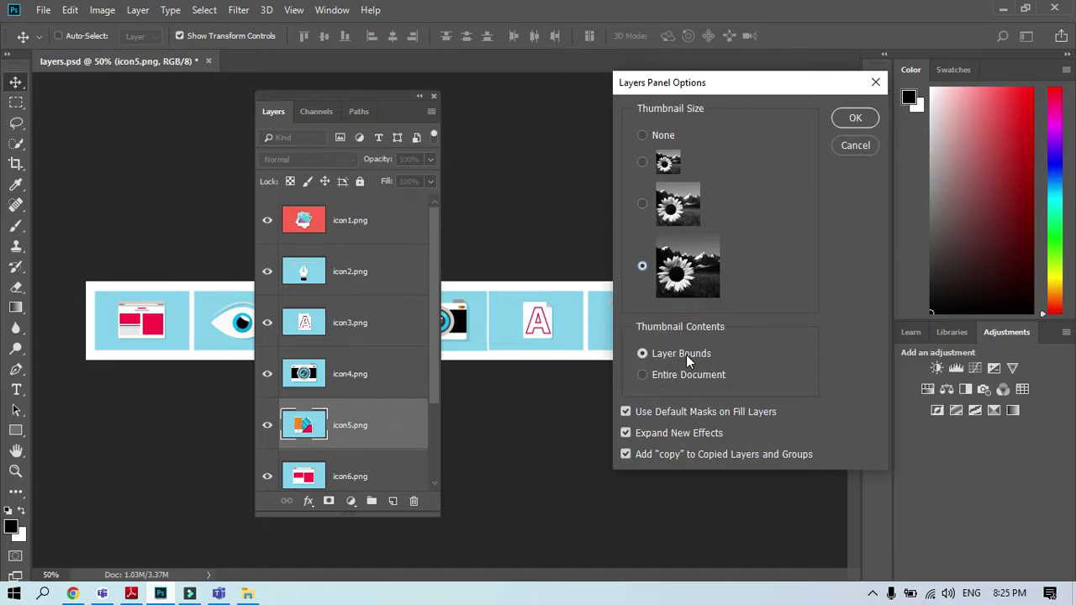
click(849, 117)
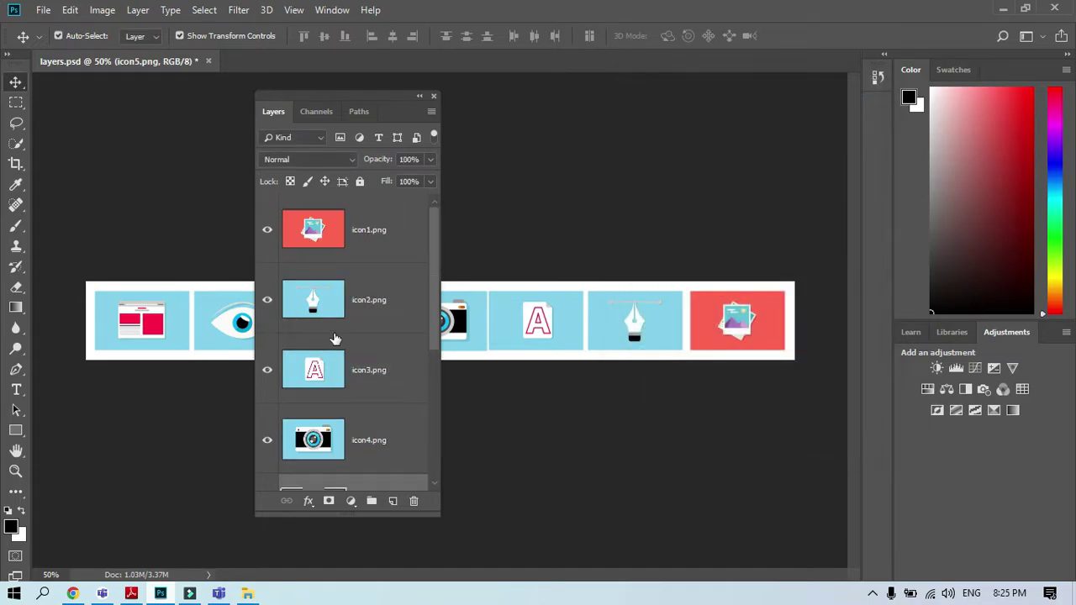
Move the floating Layers panel beside the Color panel and make it taller to show more layers
scroll(336, 333, down, 5)
drag(378, 98, 849, 28)
drag(814, 445, 816, 523)
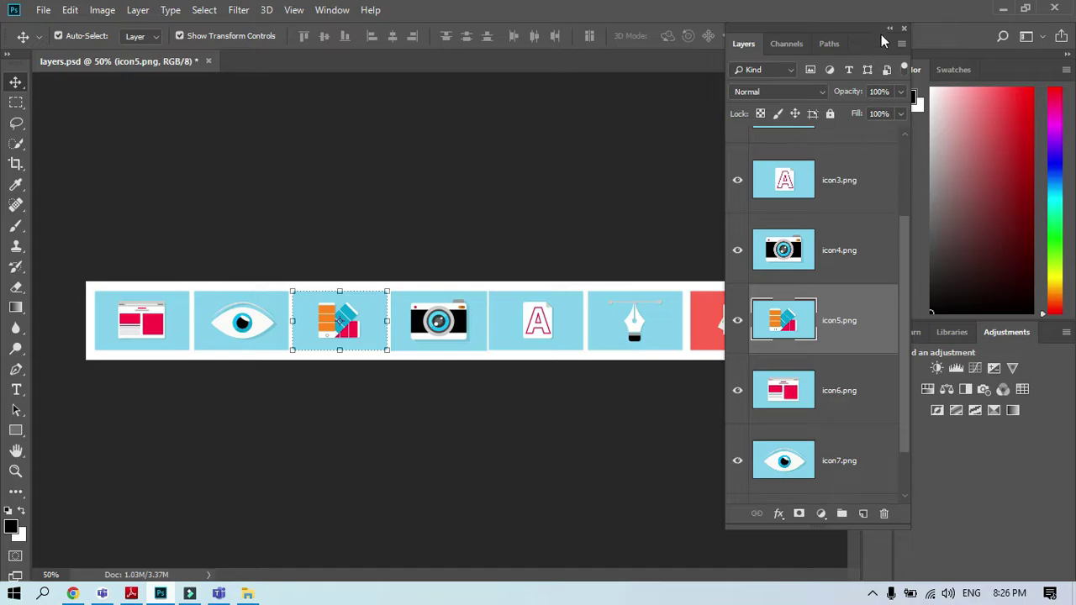
Change the layer thumbnails to medium size and their contents to Entire Document
click(900, 45)
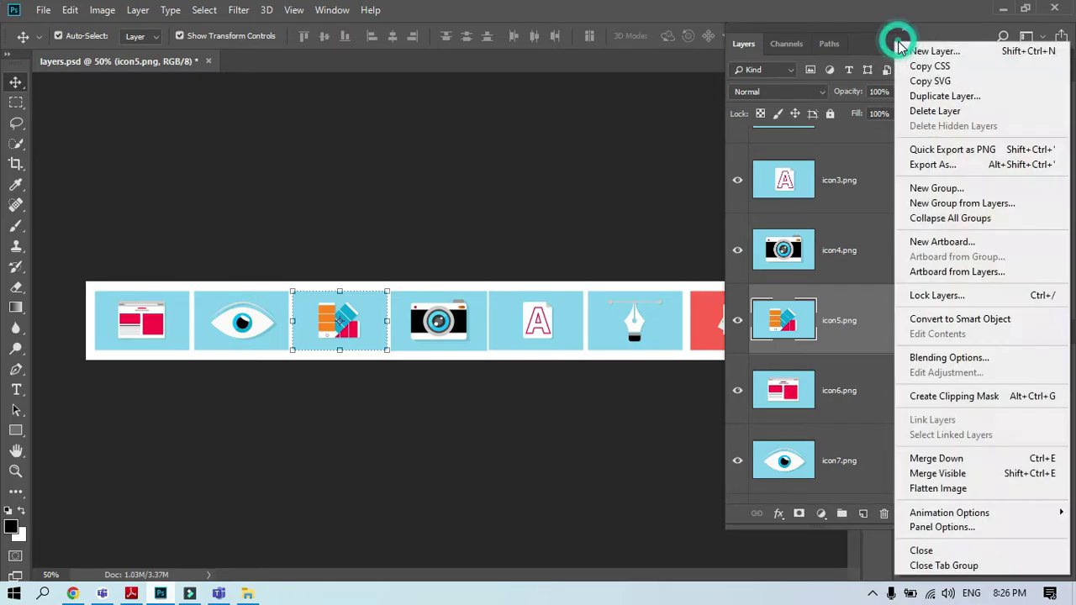
click(941, 527)
click(641, 203)
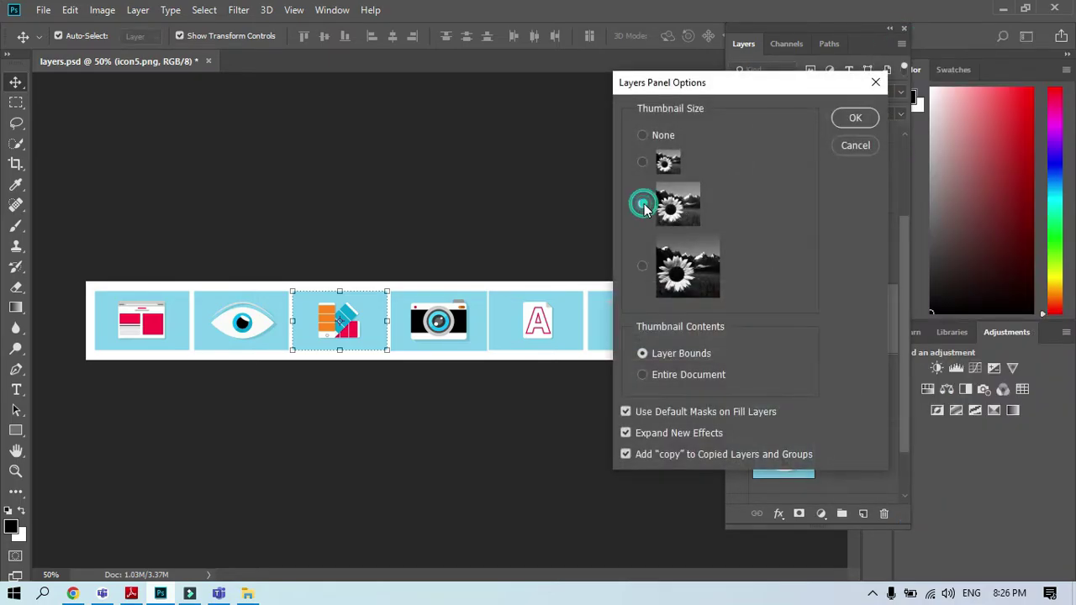
click(643, 375)
click(851, 118)
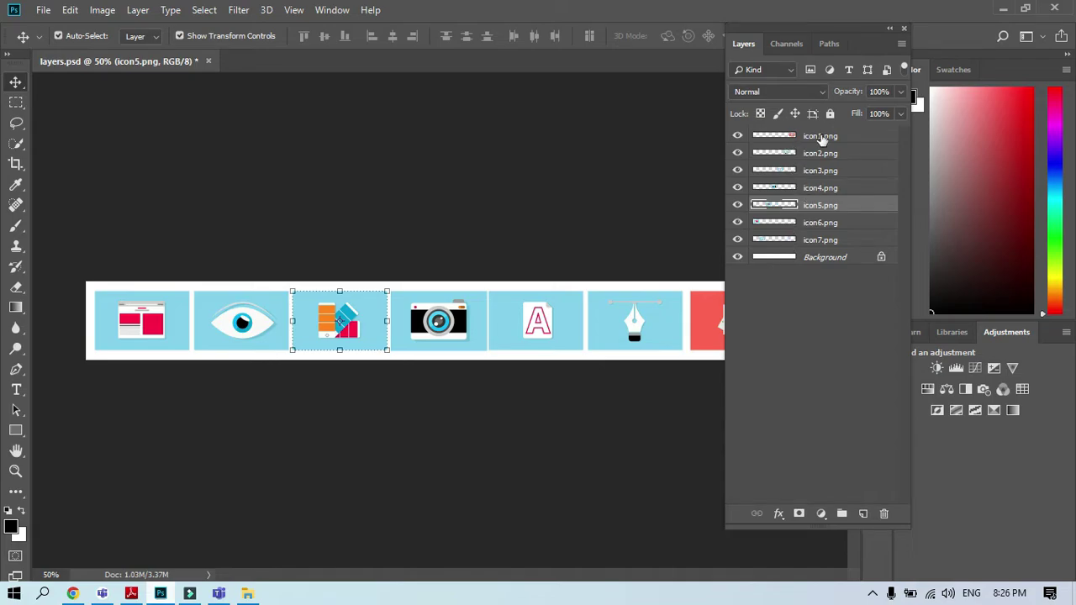
Set the layer thumbnails to the largest size with Entire Document as the thumbnail contents
click(898, 45)
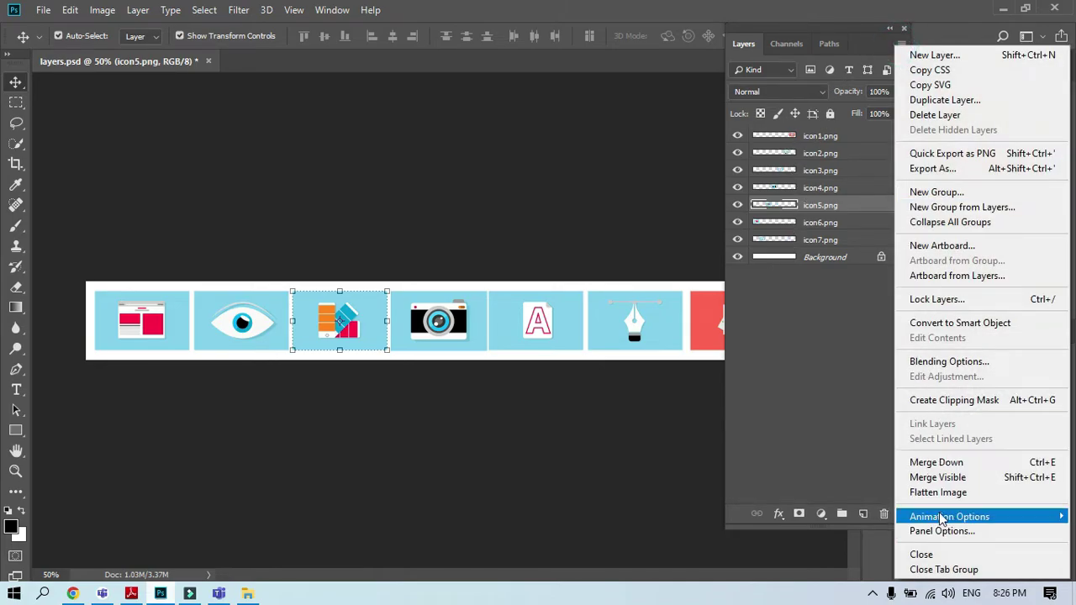
click(940, 529)
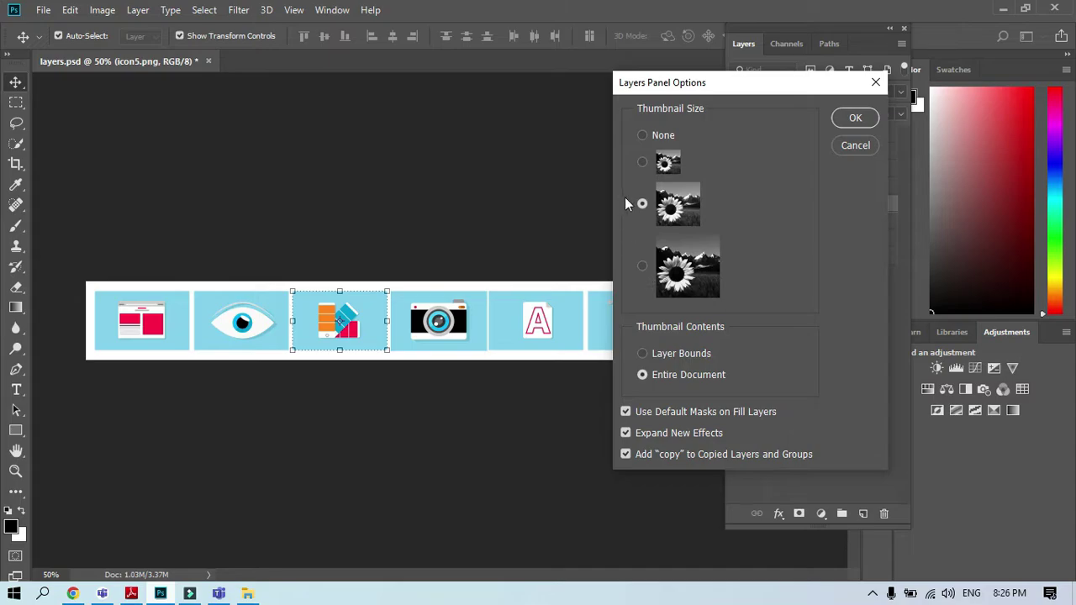
click(656, 356)
click(642, 265)
click(642, 374)
click(843, 121)
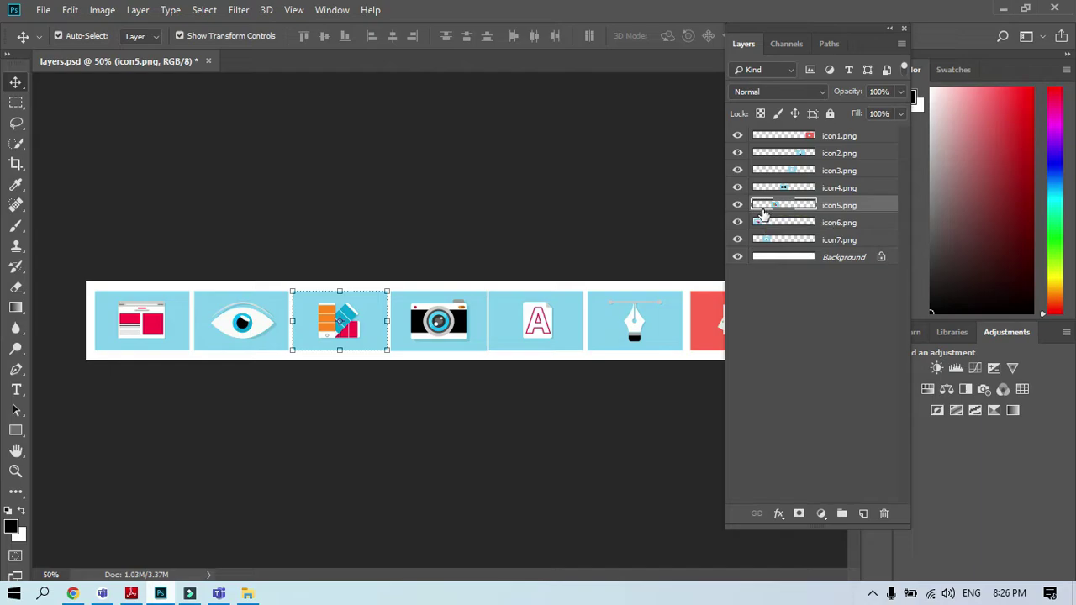
Set the Layers panel thumbnails to medium size and their contents to Layer Bounds
click(896, 45)
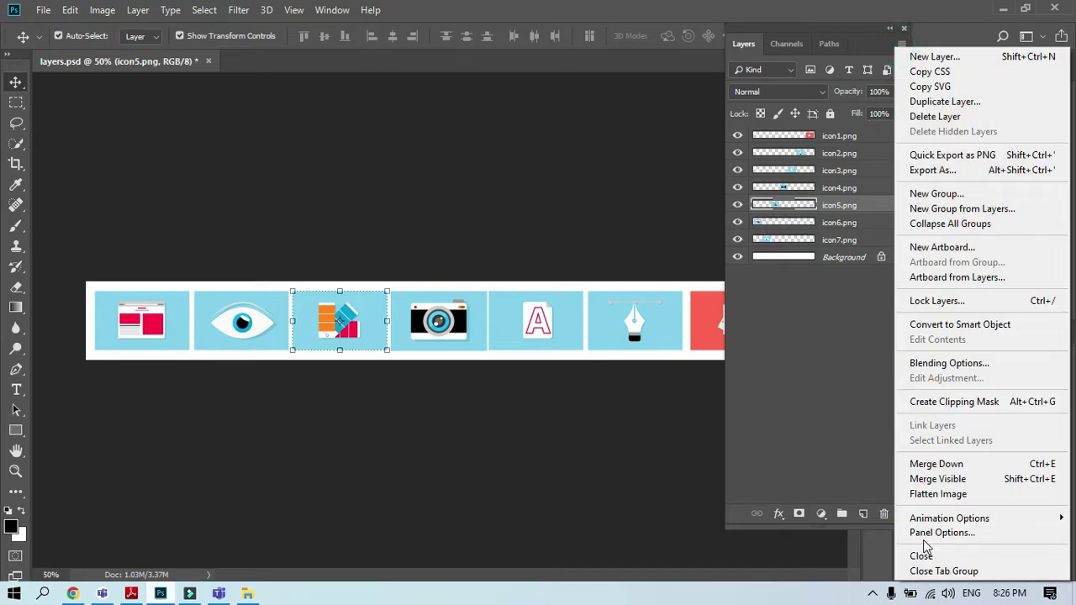
click(925, 534)
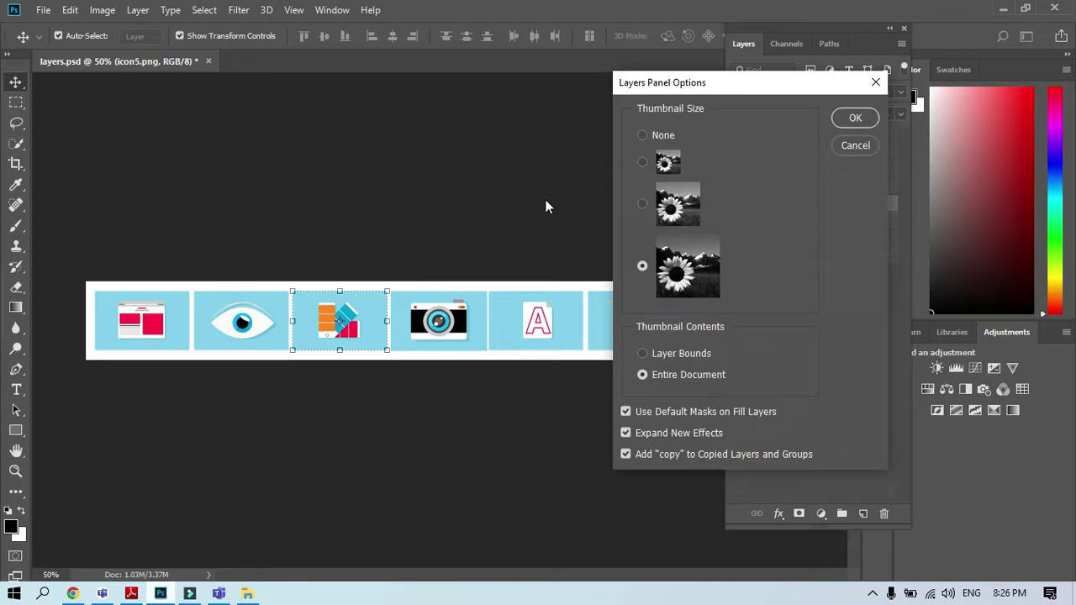
click(652, 354)
click(638, 205)
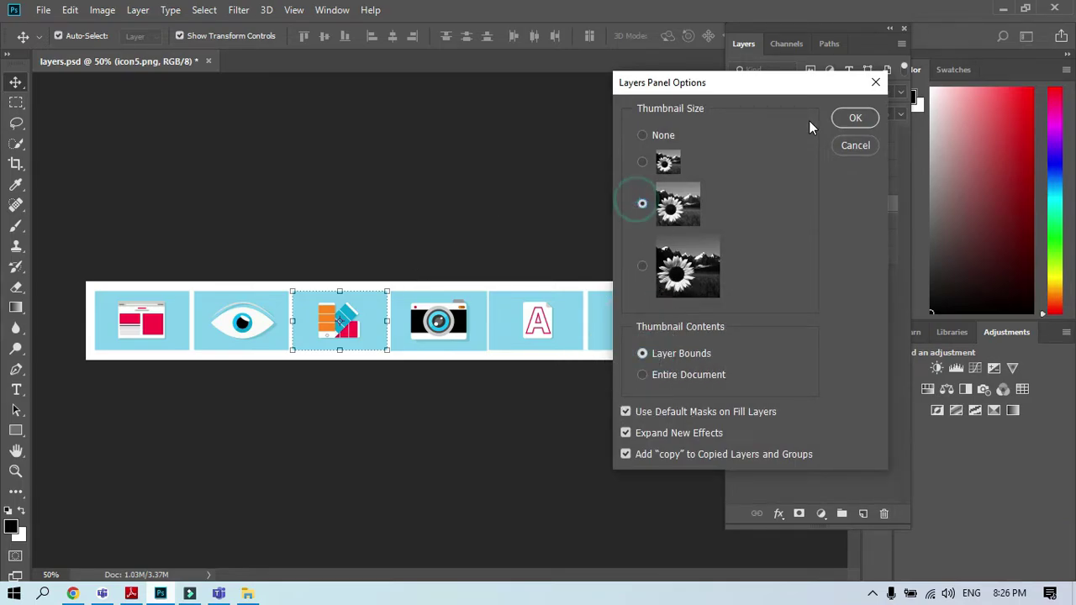
click(855, 118)
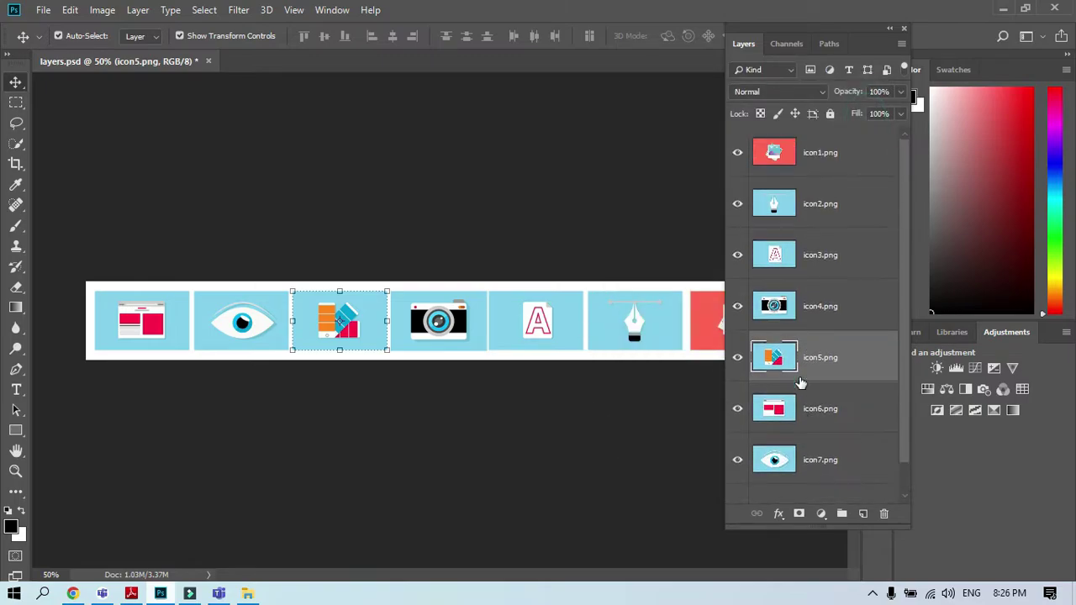
scroll(797, 383, down, 1)
scroll(795, 383, up, 1)
scroll(795, 383, down, 1)
scroll(795, 383, up, 1)
scroll(795, 383, down, 1)
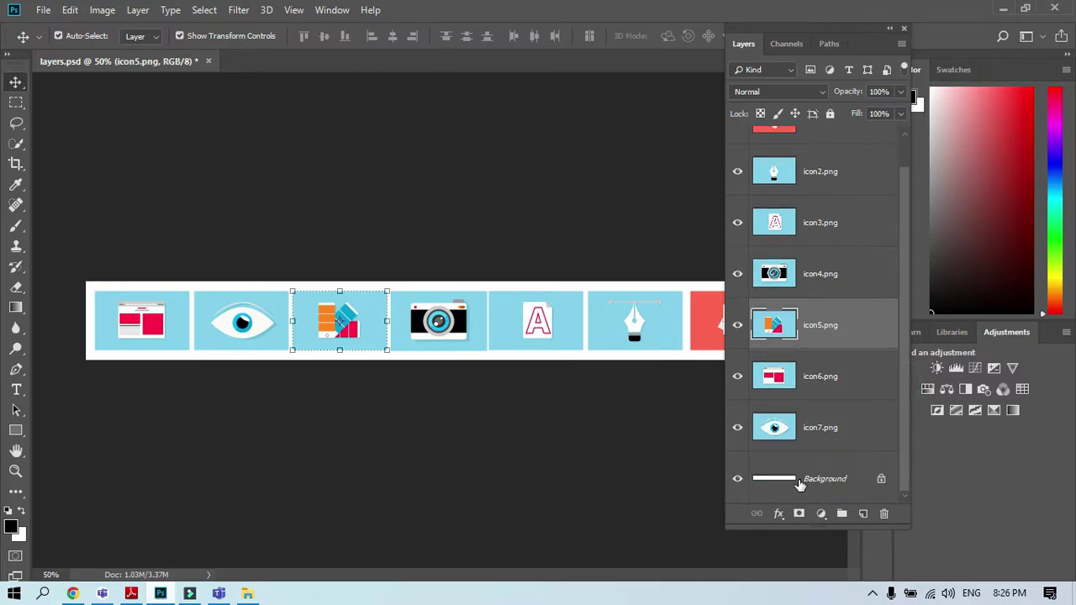
key(ctrl)
scroll(832, 217, up, 1)
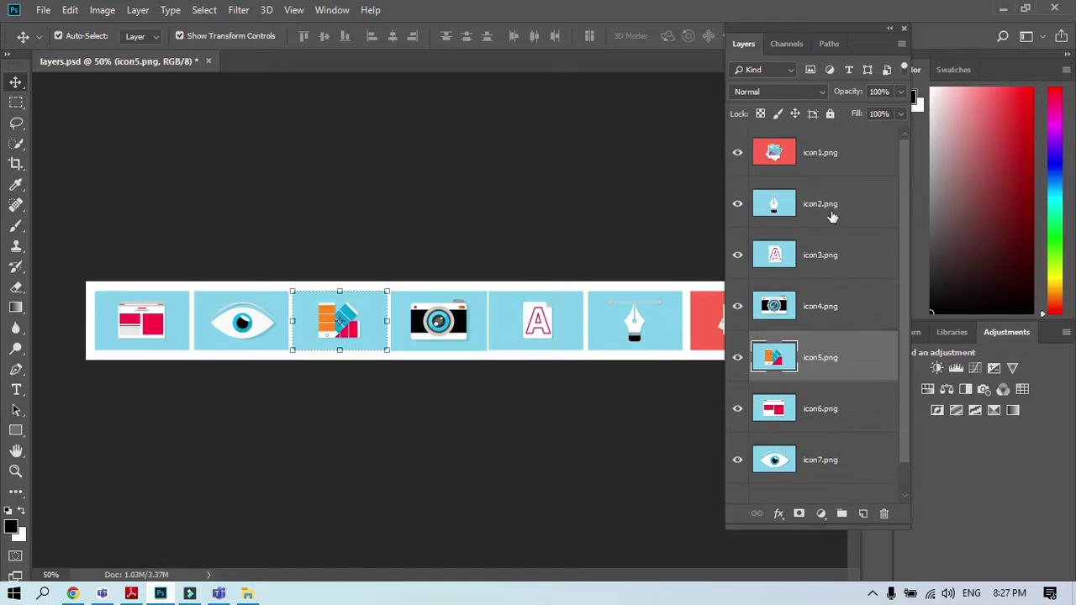
Delete the icon1.png, icon2.png and icon3.png layers together
click(824, 148)
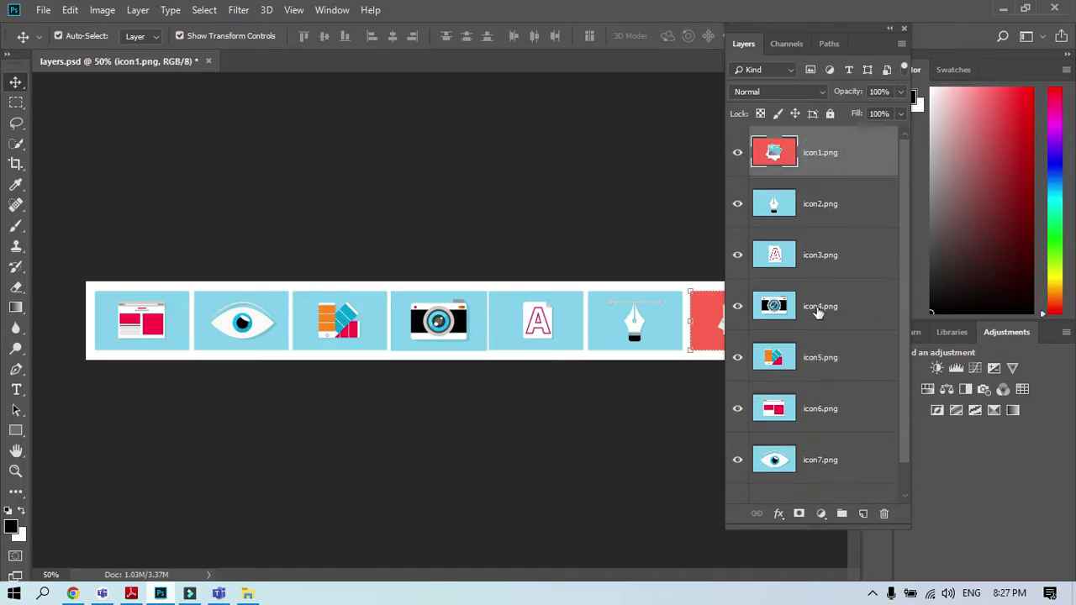
shift+click(822, 206)
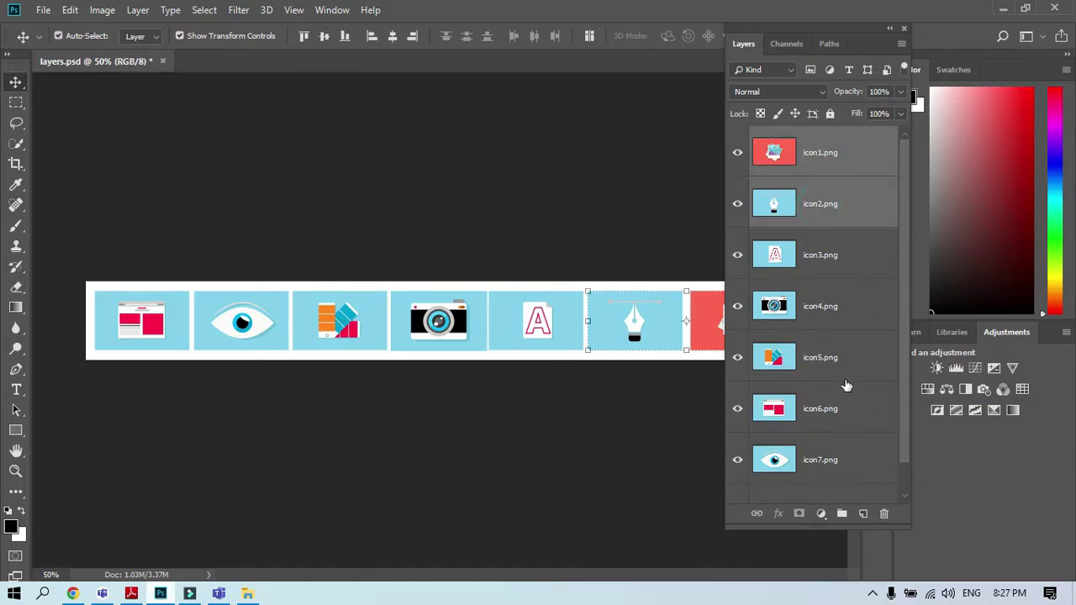
shift+click(829, 262)
drag(816, 206, 885, 514)
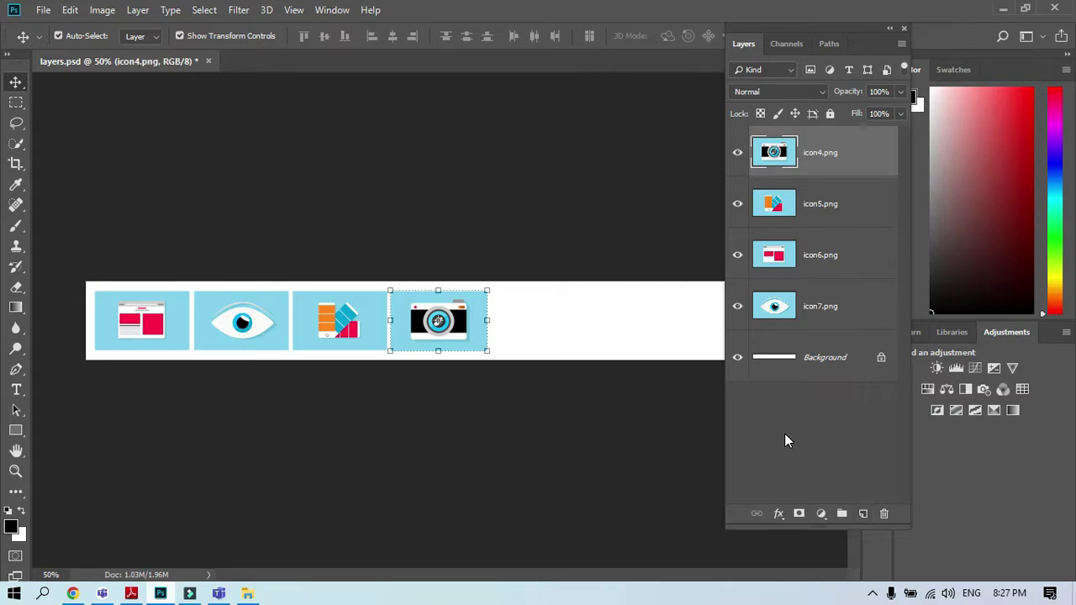
Move the icon4.png and icon5.png layers together below icon7.png, directly above the Background layer
click(805, 207)
shift+click(817, 153)
drag(817, 153, 824, 309)
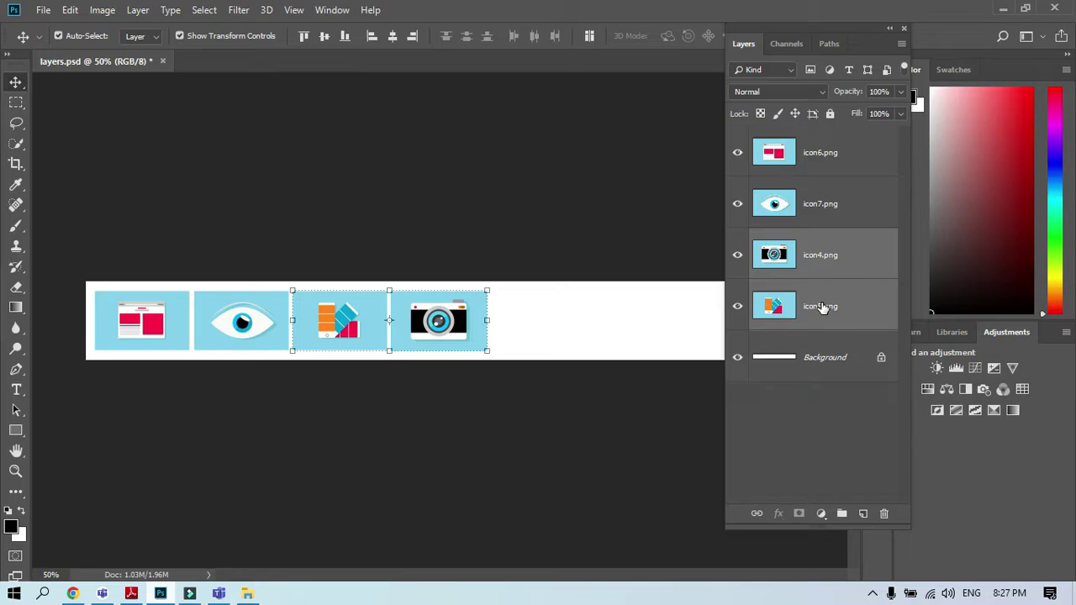
Close the Layers panel group and close the layers.psd document without saving
double_click(896, 34)
click(806, 27)
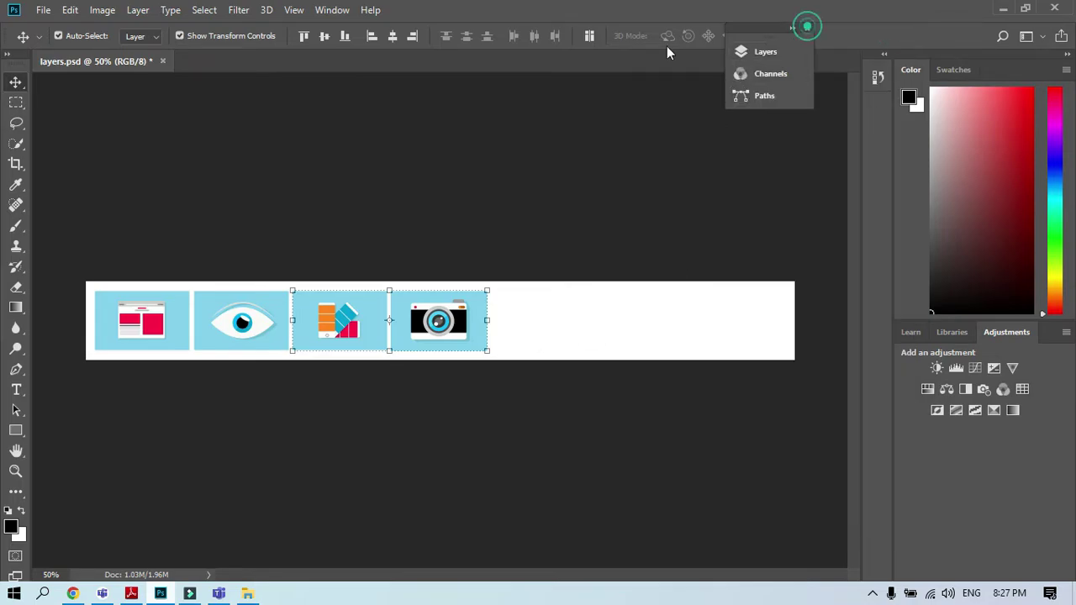
click(528, 232)
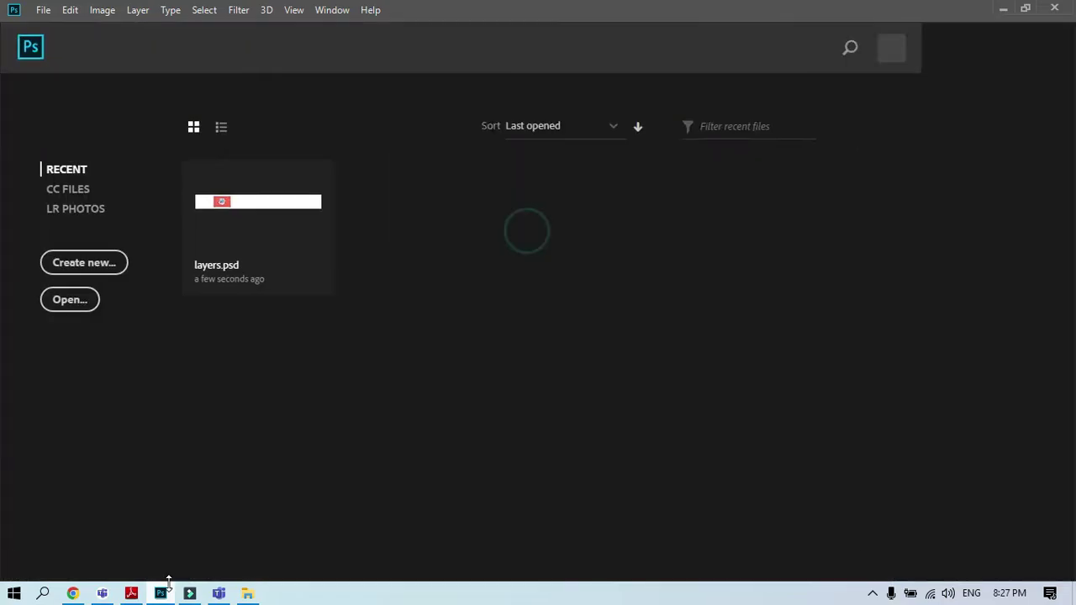
Switch to Adobe Reader to view the Lock Layer options slide in lecture 5.pdf, and return to Photoshop
click(131, 593)
scroll(380, 348, down, 1)
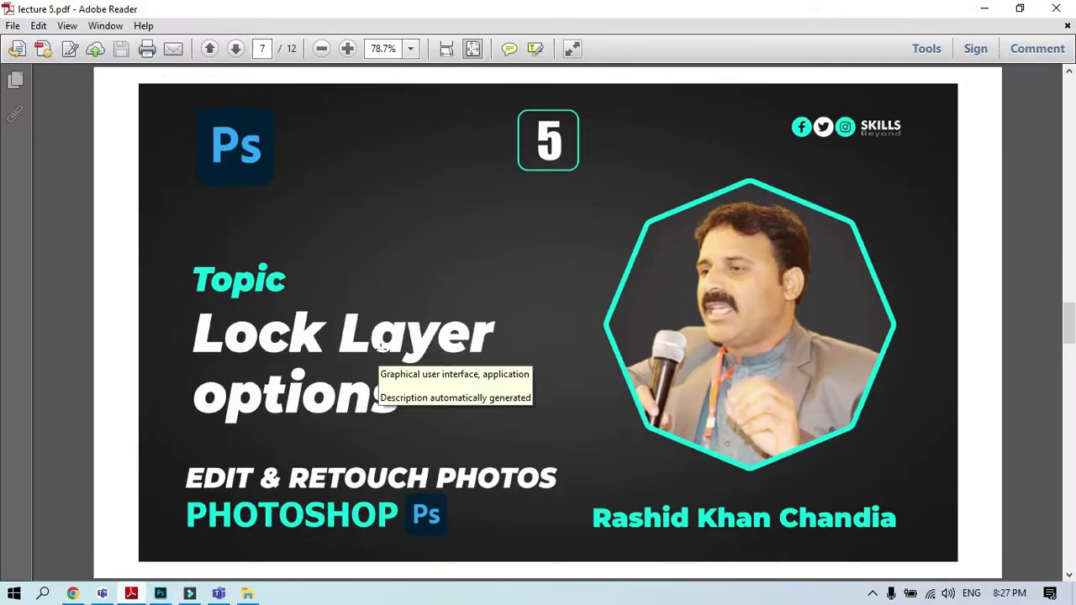
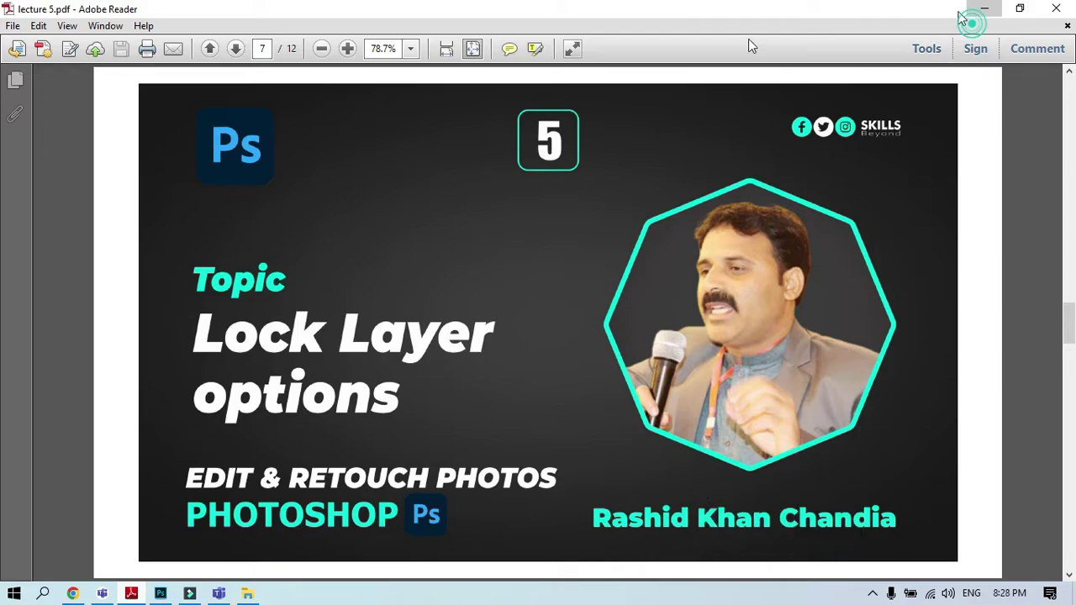
key(alt+Tab)
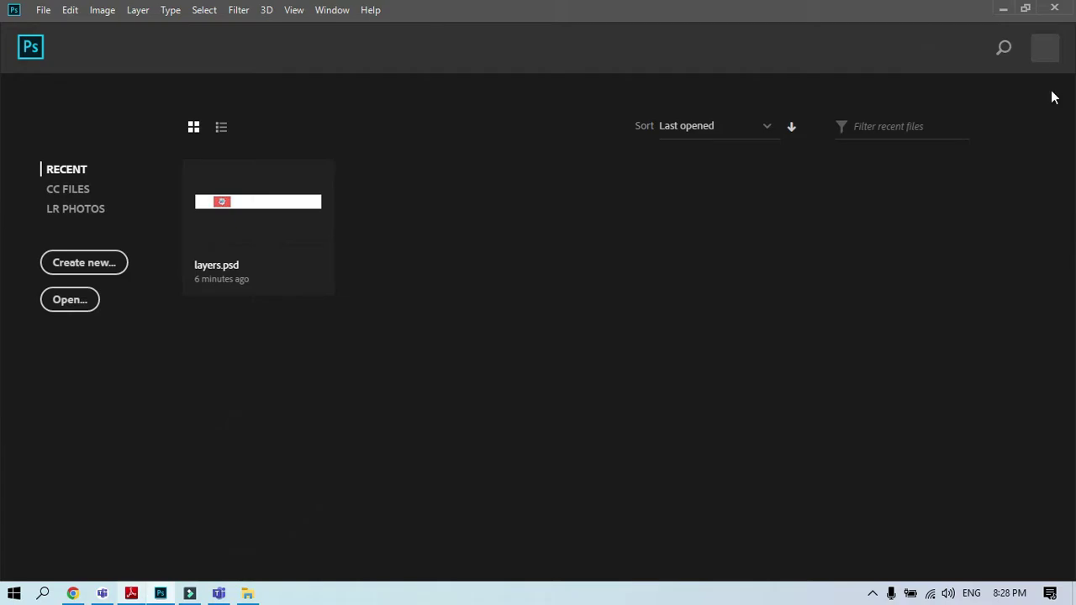
Reopen layers.psd and spread the stacked icon layers into a single row across the white canvas
click(1002, 8)
drag(925, 312, 520, 358)
drag(272, 330, 657, 331)
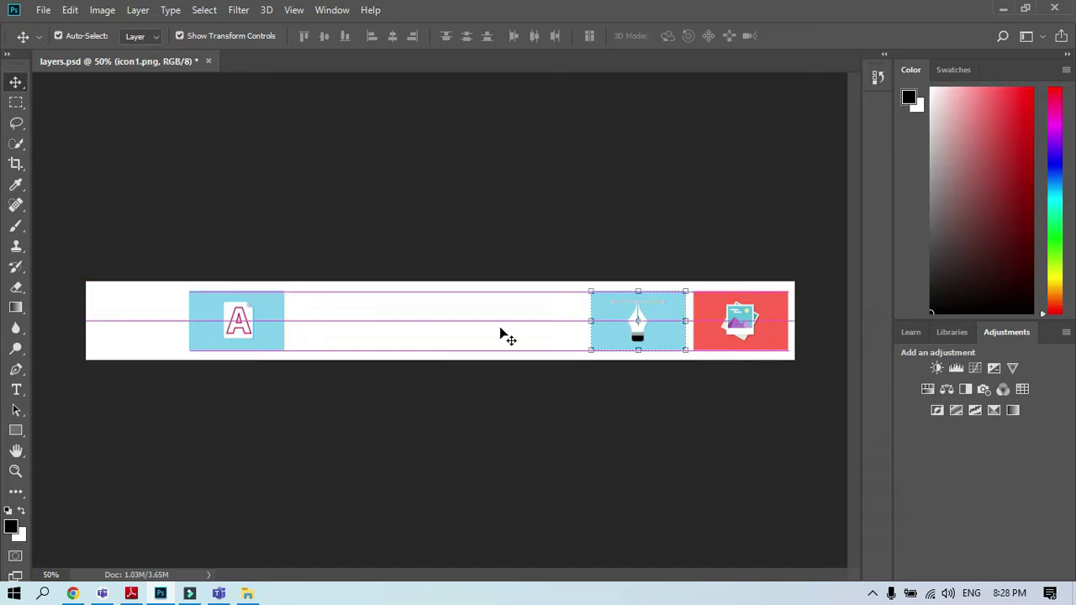
drag(278, 336, 572, 336)
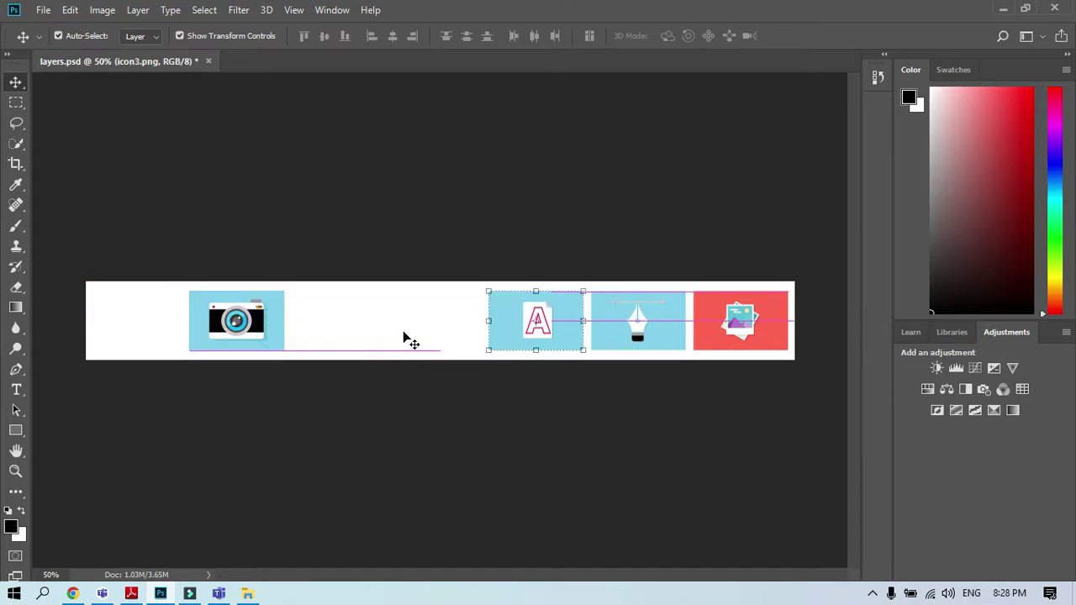
drag(271, 341, 363, 334)
drag(220, 335, 168, 336)
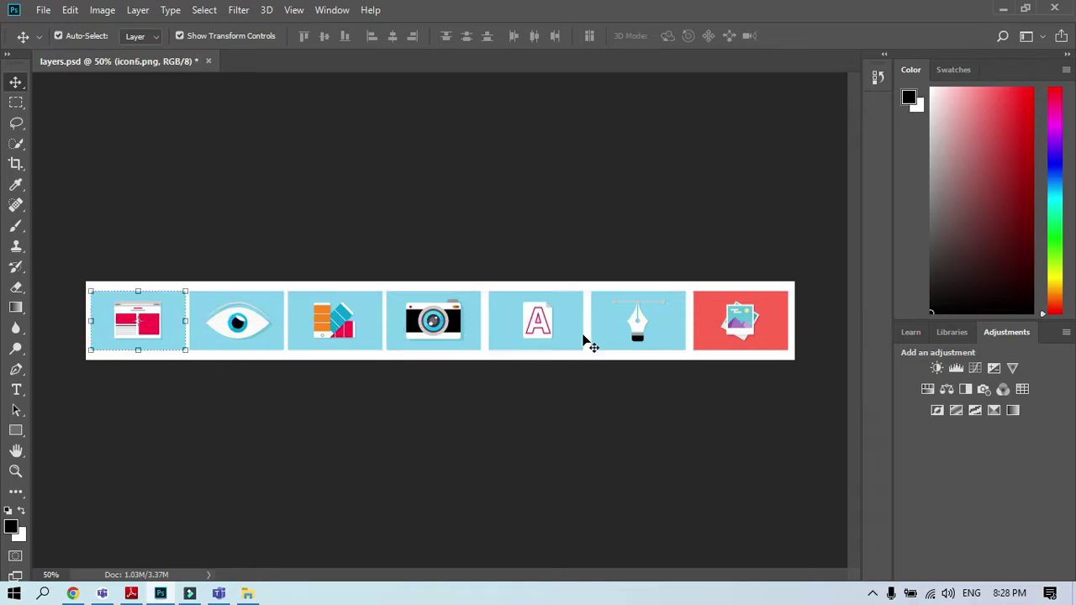
Show the Layers panel as a floating panel with its layer thumbnails set to the smallest image size
click(326, 10)
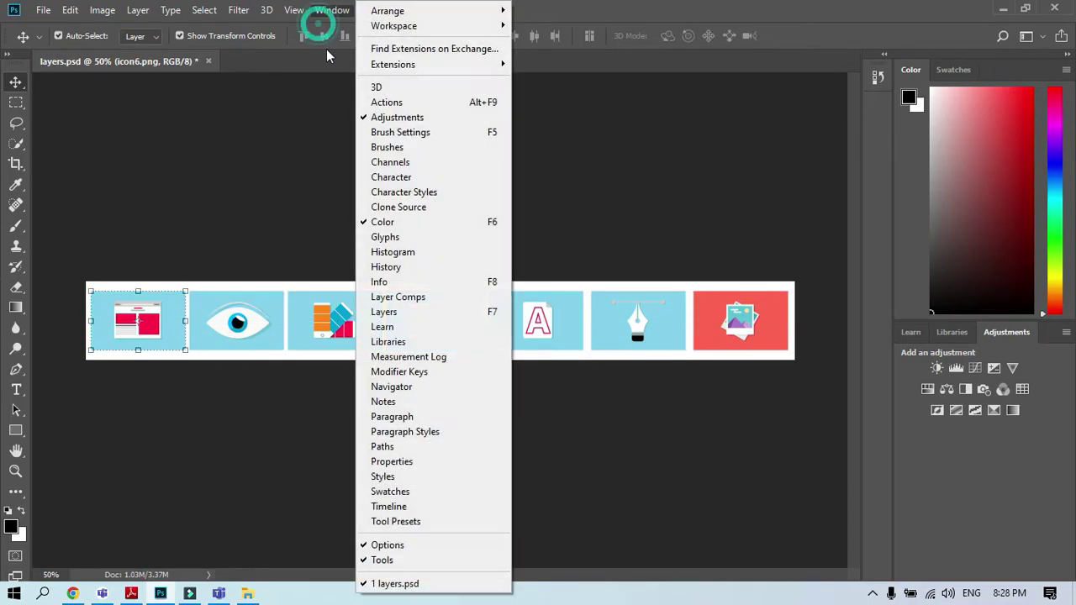
click(384, 311)
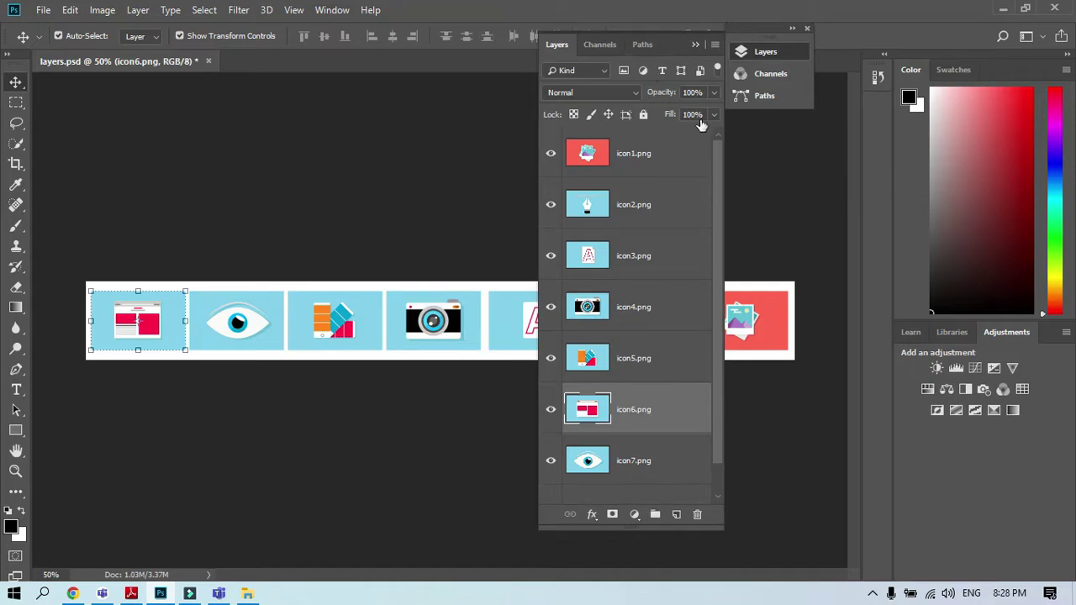
click(715, 44)
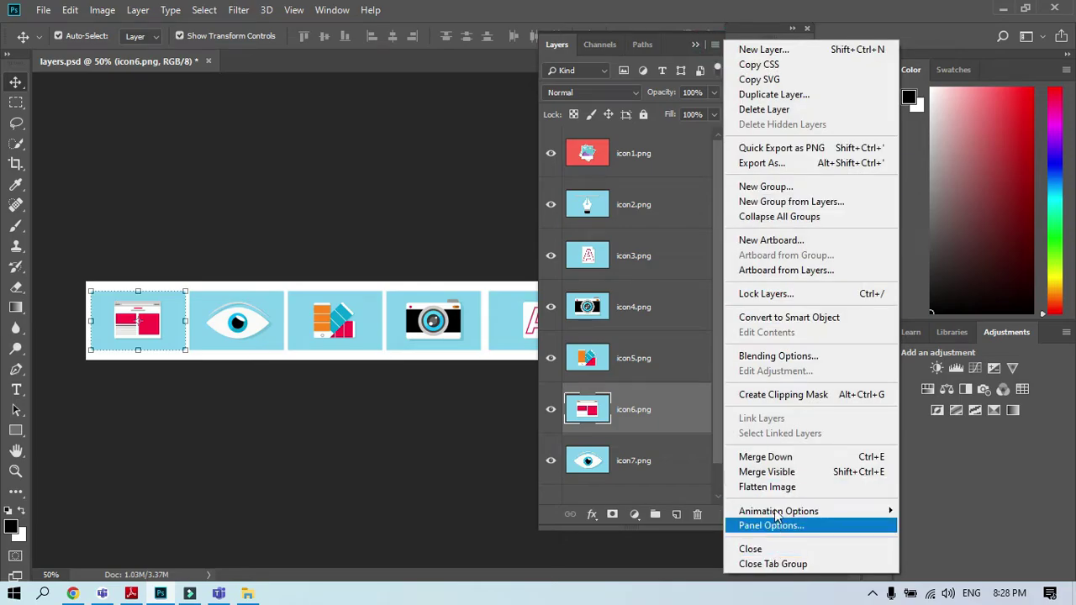
click(778, 526)
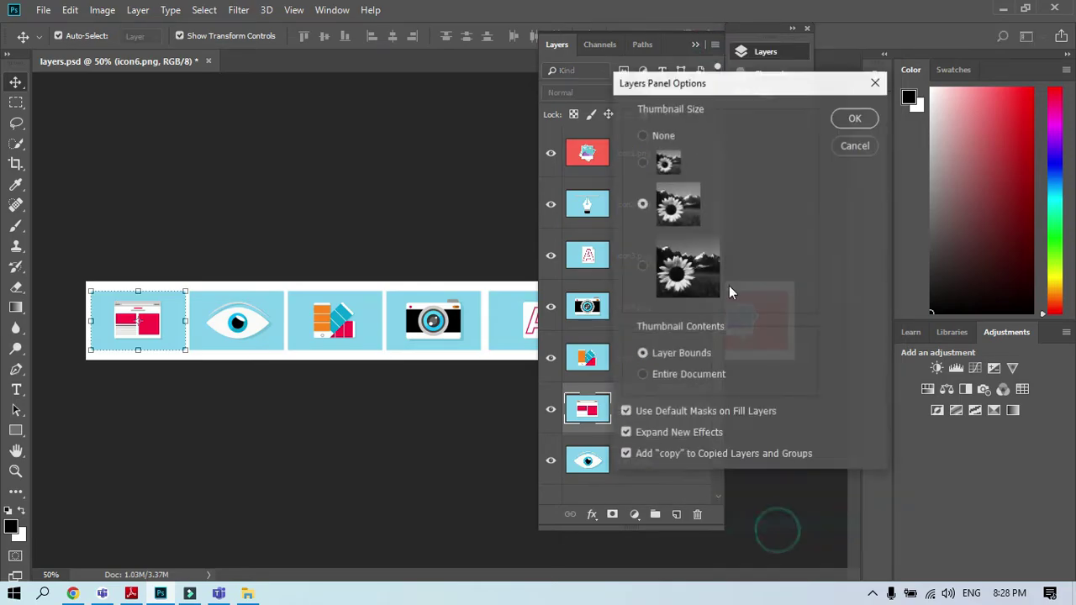
click(643, 163)
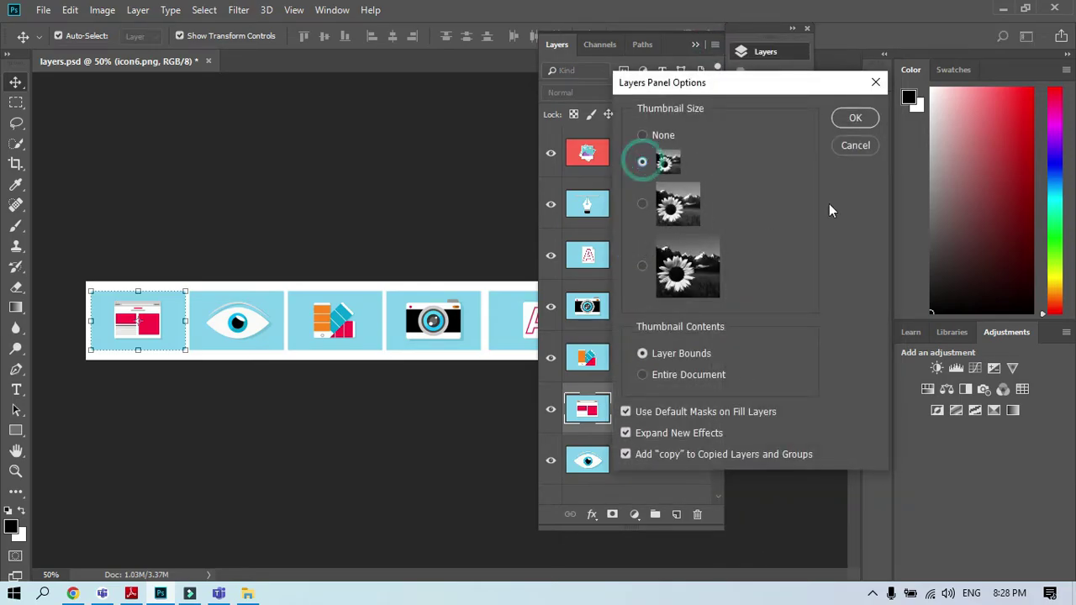
click(854, 118)
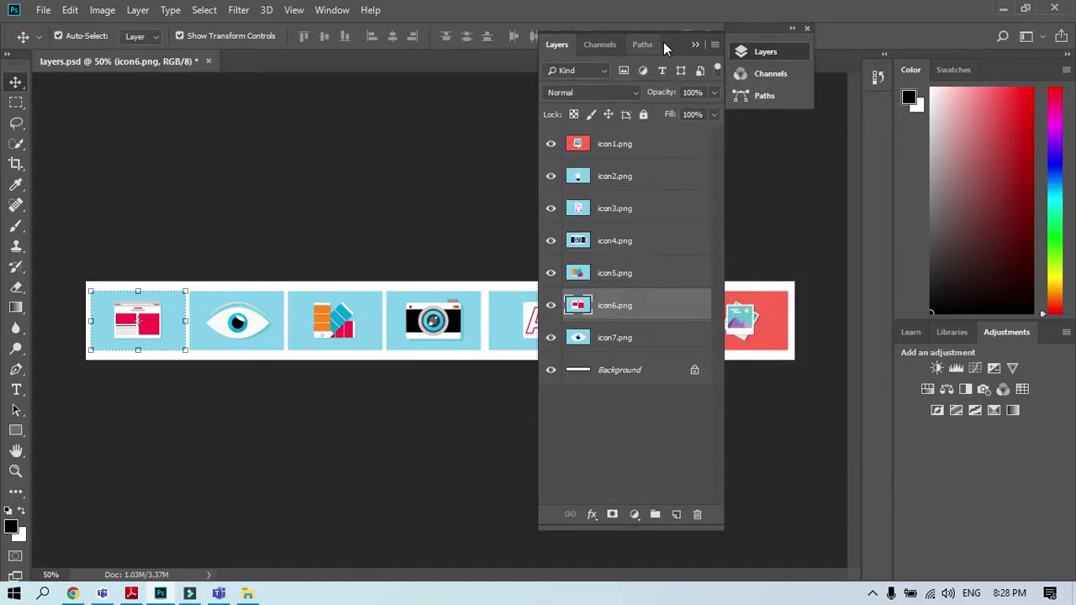
drag(678, 44, 818, 65)
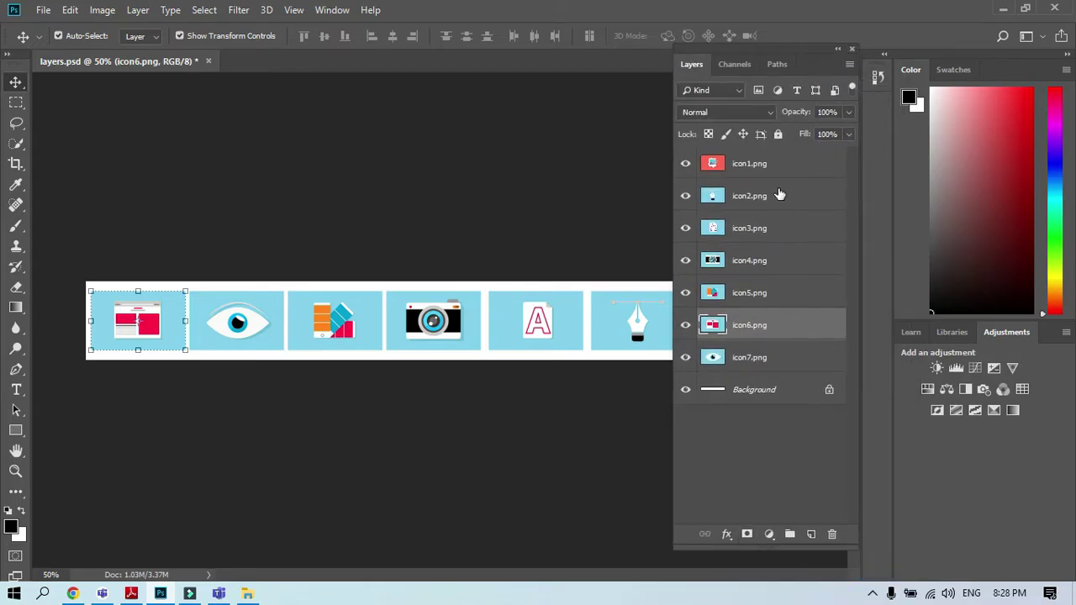
Apply the full lock to the icon1.png layer
click(763, 165)
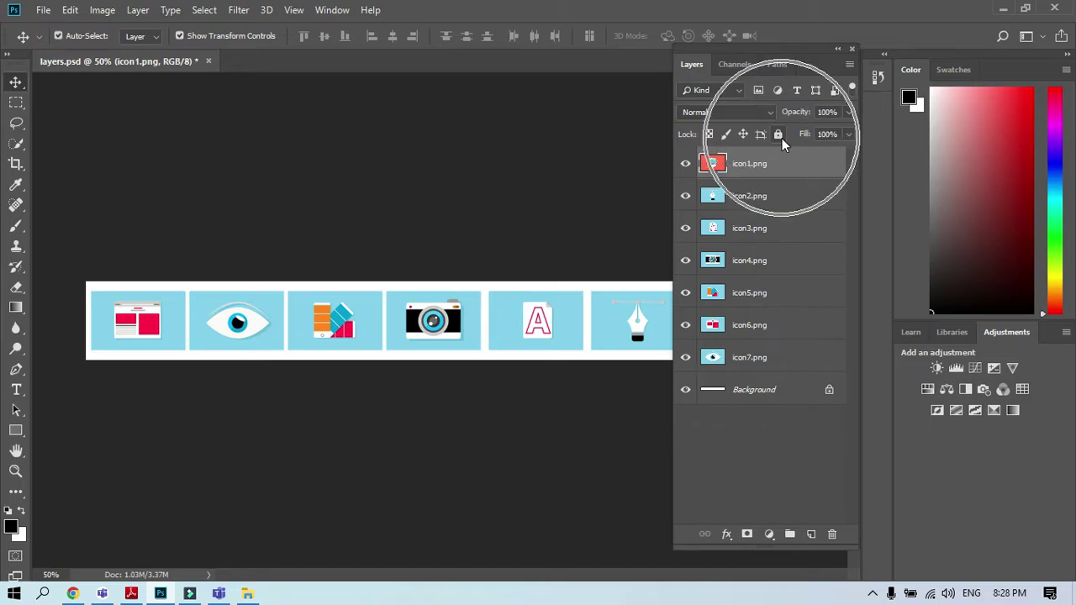
click(779, 134)
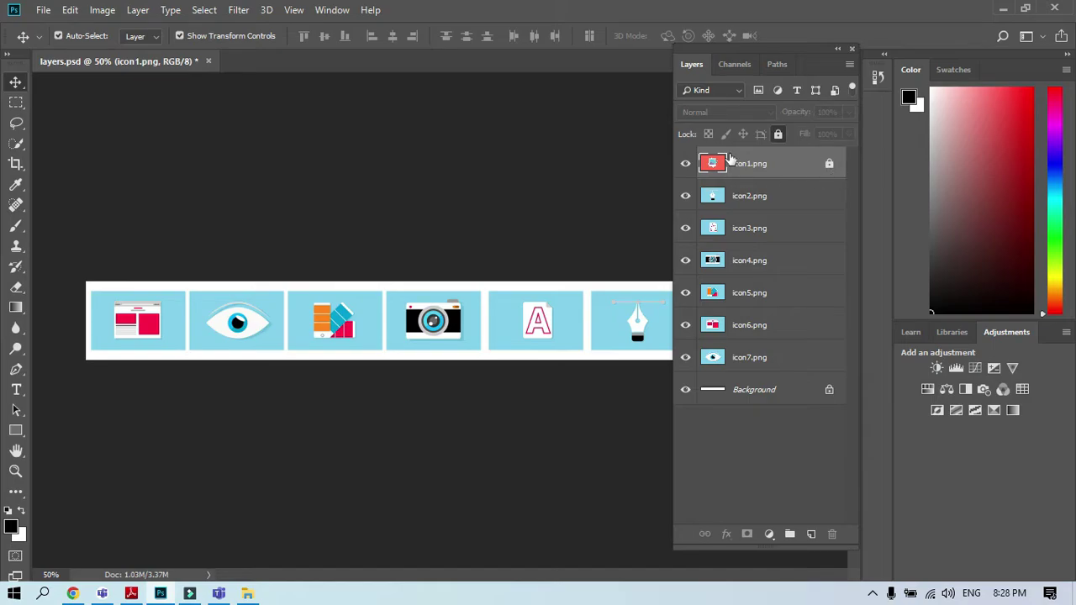
mouse_move(731, 167)
mouse_down()
mouse_move(775, 238)
mouse_move(751, 361)
mouse_move(756, 283)
mouse_move(740, 305)
mouse_move(752, 168)
mouse_up()
Place the Layers panel clear of the red icon and try to move the locked icon1.png layer with the Move tool
drag(800, 46, 954, 91)
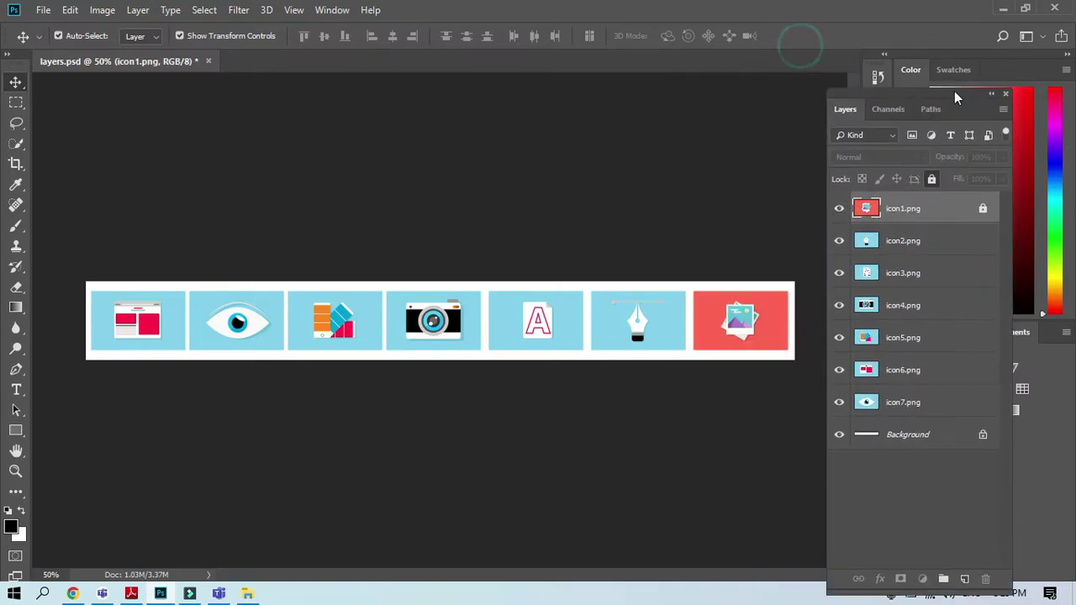
click(15, 83)
drag(762, 320, 668, 313)
drag(773, 338, 754, 351)
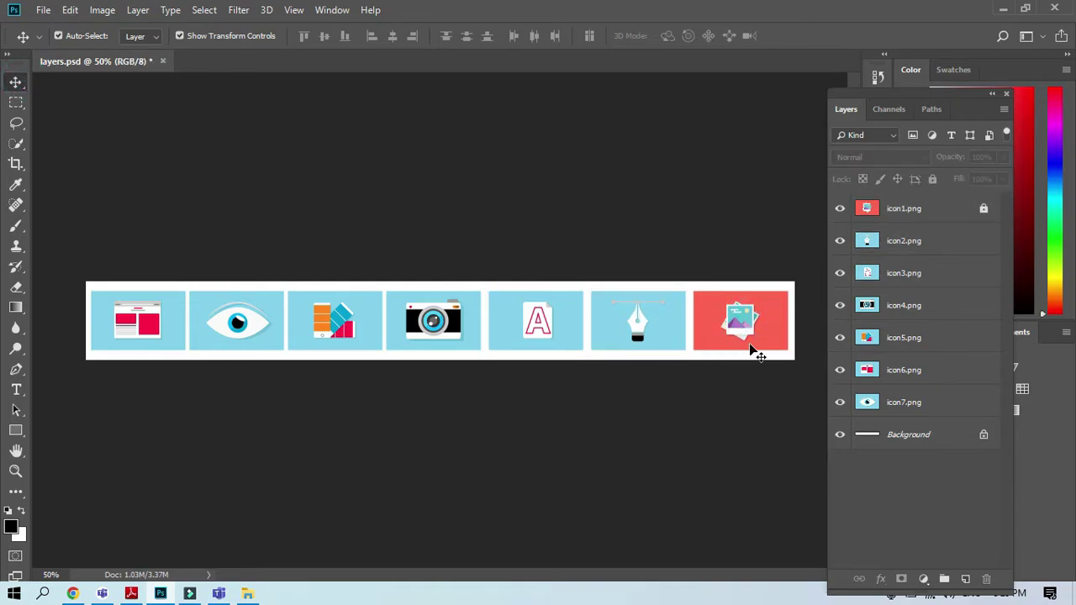
Fully lock the icon2.png layer, and remove the locks from both icon2.png and icon1.png
click(917, 243)
click(932, 179)
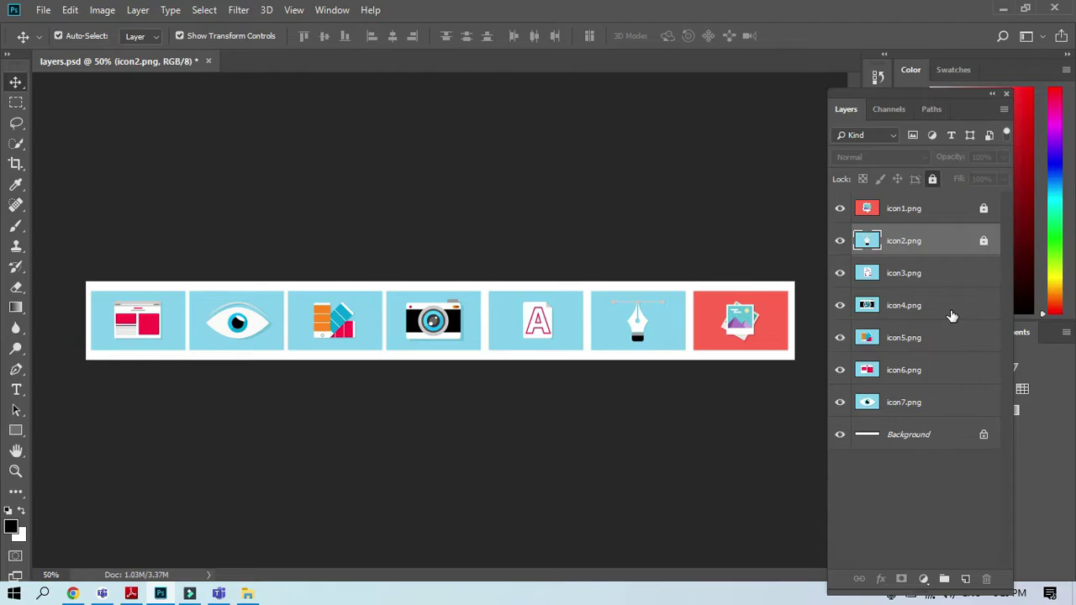
click(983, 244)
click(983, 242)
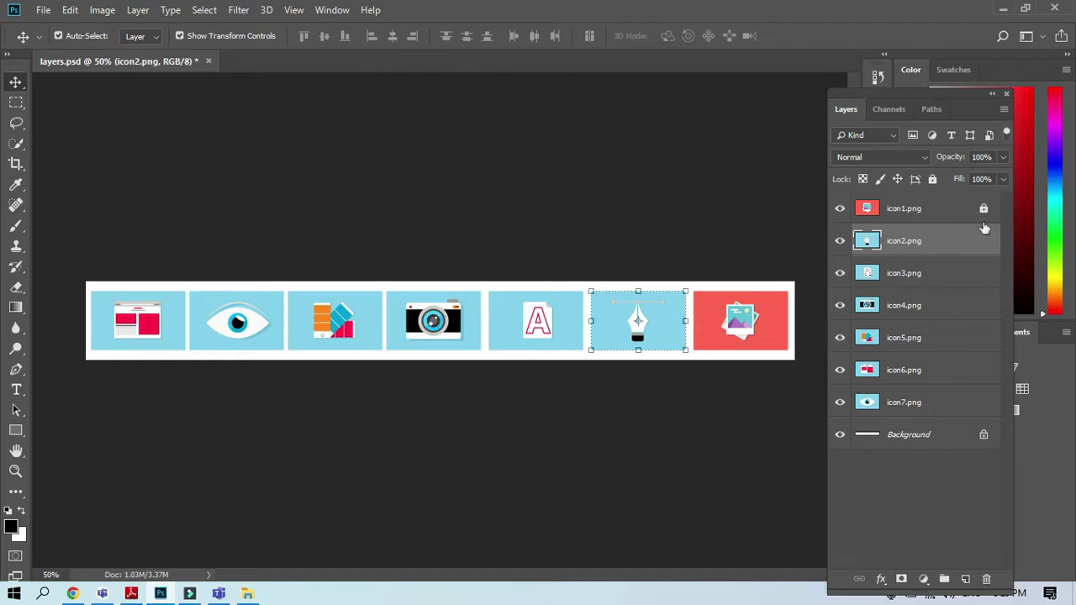
click(983, 210)
Turn on the artboard auto-nesting lock for the icon2.png layer and shift its pen icon slightly to the left
click(917, 181)
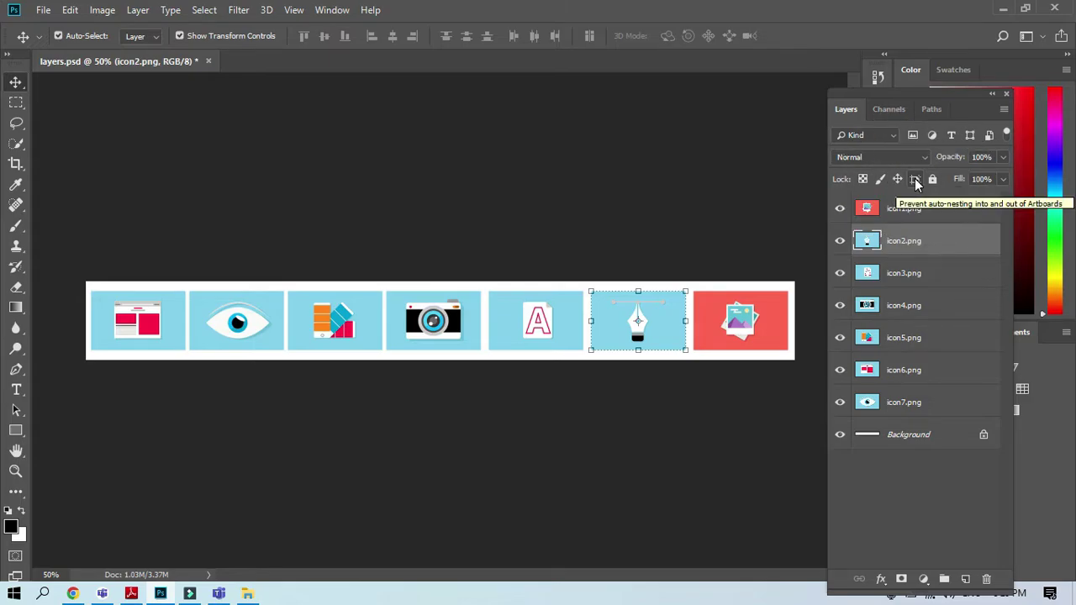
click(917, 181)
mouse_move(653, 331)
mouse_down()
mouse_move(714, 337)
mouse_move(618, 278)
mouse_move(669, 358)
mouse_move(658, 360)
mouse_move(646, 330)
mouse_move(684, 245)
mouse_move(629, 332)
mouse_move(648, 330)
mouse_up()
drag(646, 334, 645, 334)
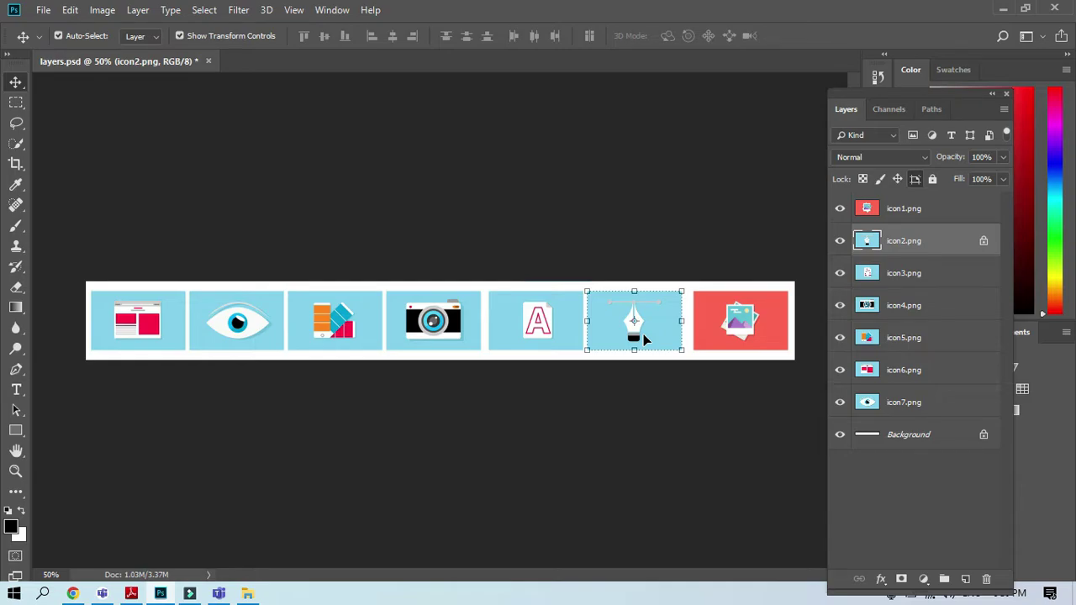
Replace the auto-nesting lock on icon2.png with the position lock and try to move the pen icon
click(981, 242)
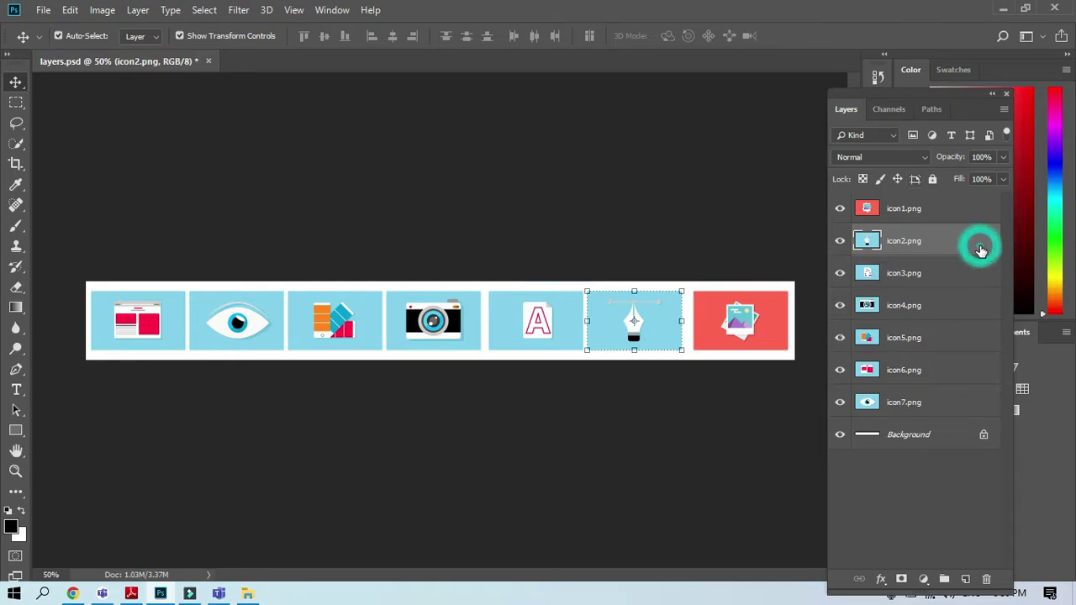
click(898, 181)
mouse_move(618, 333)
mouse_down()
mouse_move(629, 340)
mouse_move(629, 312)
mouse_move(620, 343)
mouse_move(629, 313)
mouse_move(636, 328)
mouse_up()
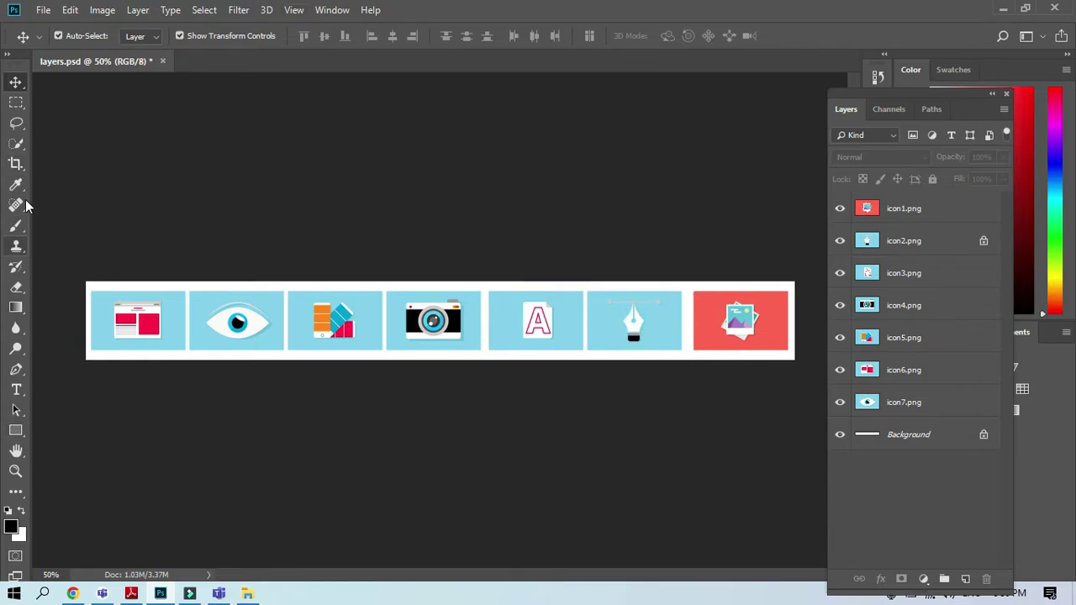
Try to paint on the locked pen icon with the Brush tool and dismiss the error messages
click(15, 227)
click(645, 302)
click(509, 233)
click(653, 294)
click(504, 229)
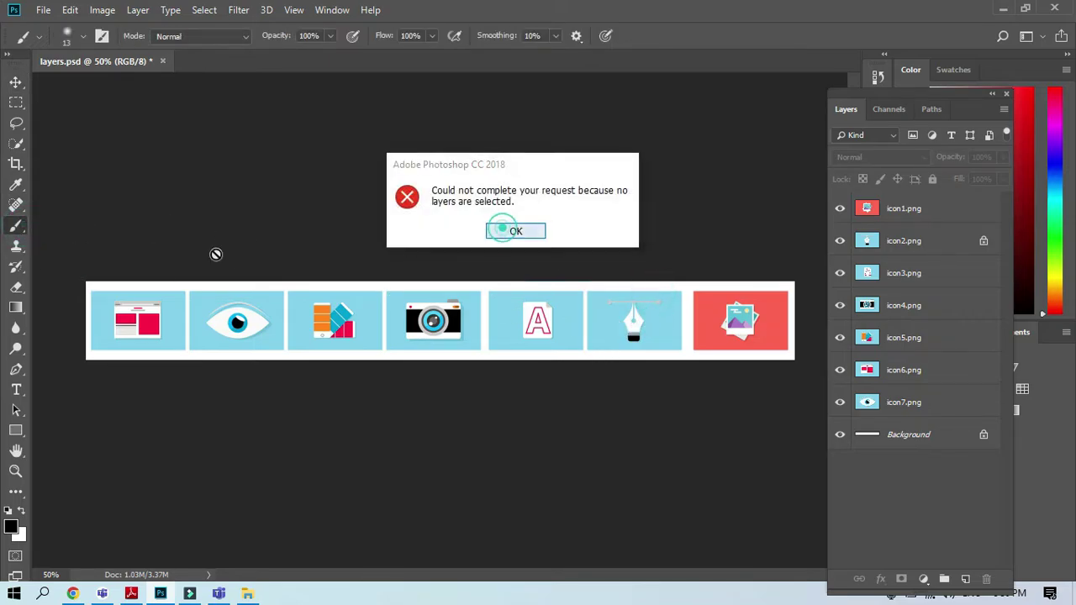
Try to retouch the locked pen icon with the Spot Healing Brush, keeping that tool active
click(23, 209)
click(639, 332)
click(510, 231)
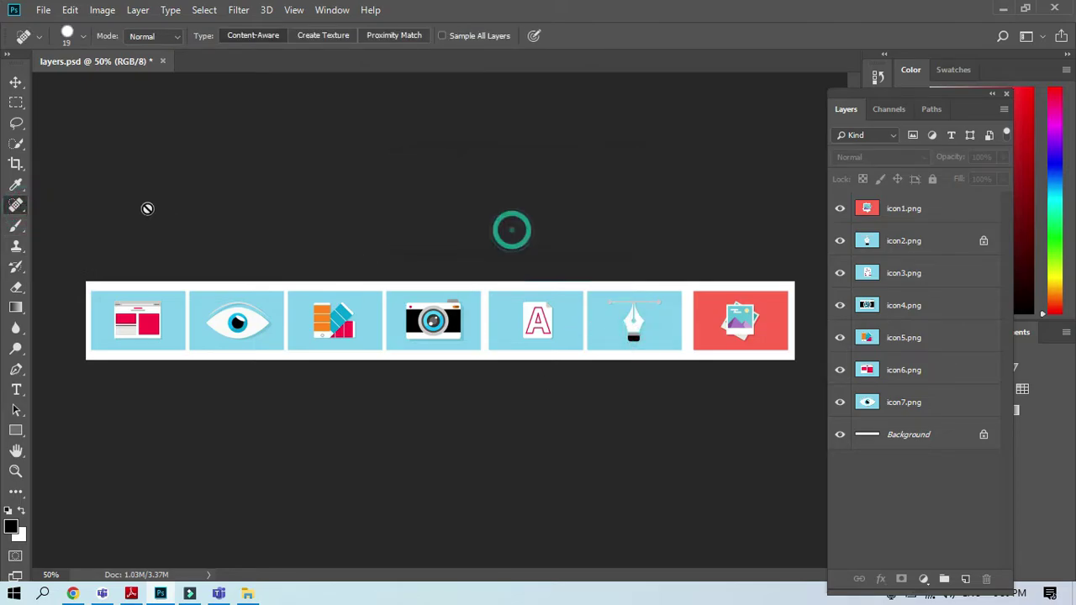
click(15, 166)
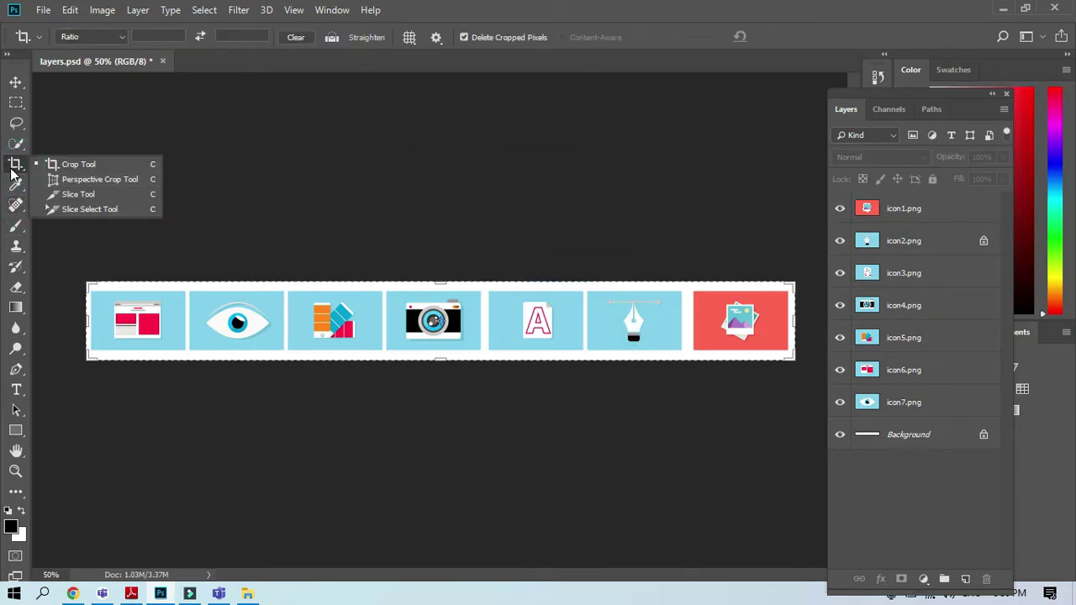
click(15, 203)
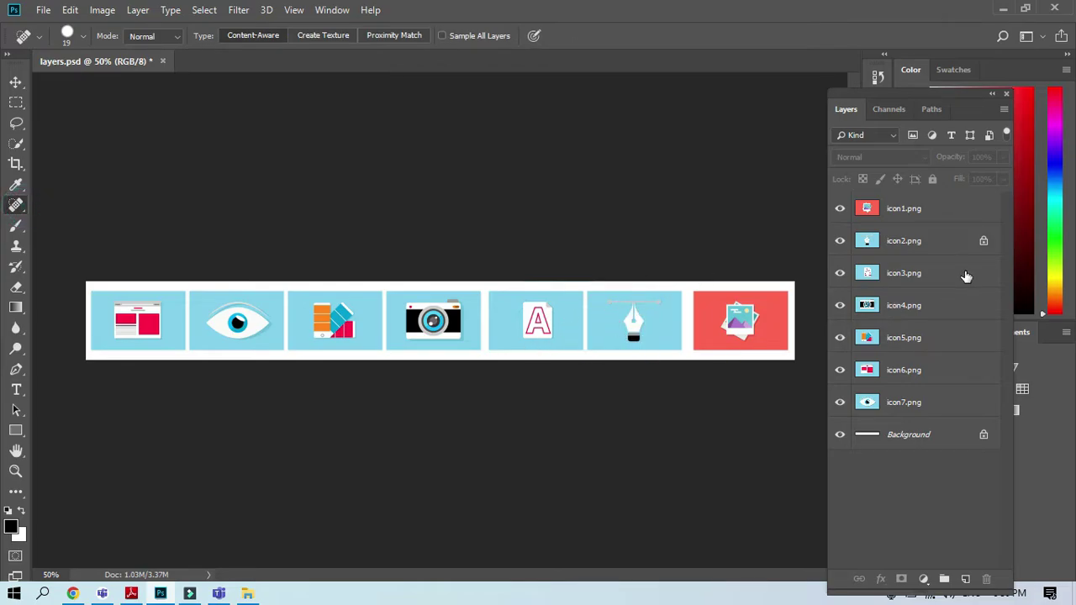
Unlock the icon2.png layer, try the Spot Healing Brush on the pen icon, and return to the Move tool
click(983, 242)
click(619, 333)
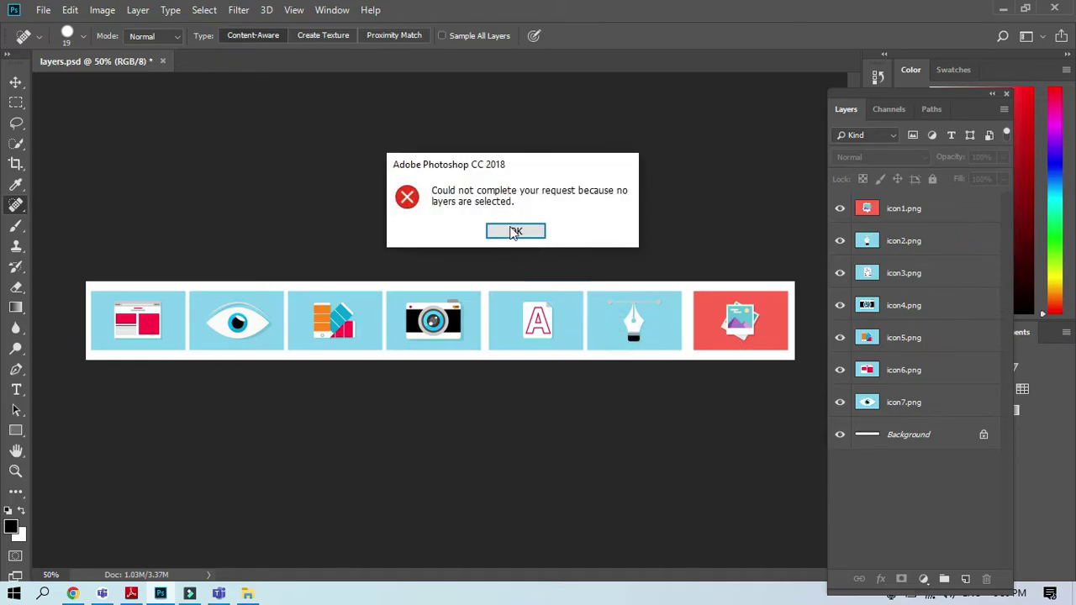
click(515, 231)
click(16, 83)
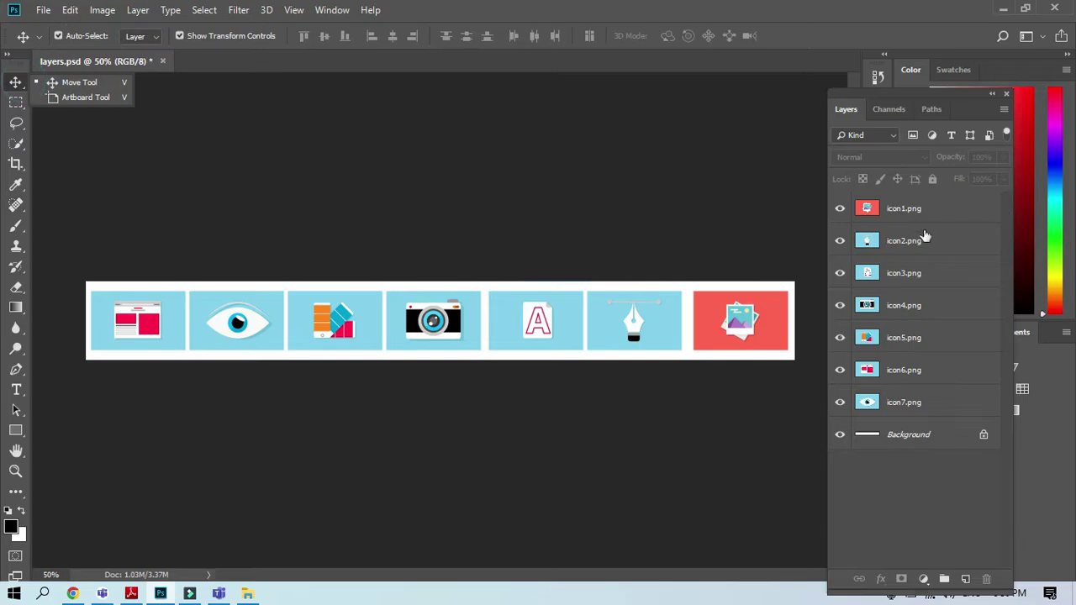
click(79, 83)
Lock the image pixels of the icon3.png layer, nudge its letter icon, and try to draw on it with the Pencil tool
click(927, 263)
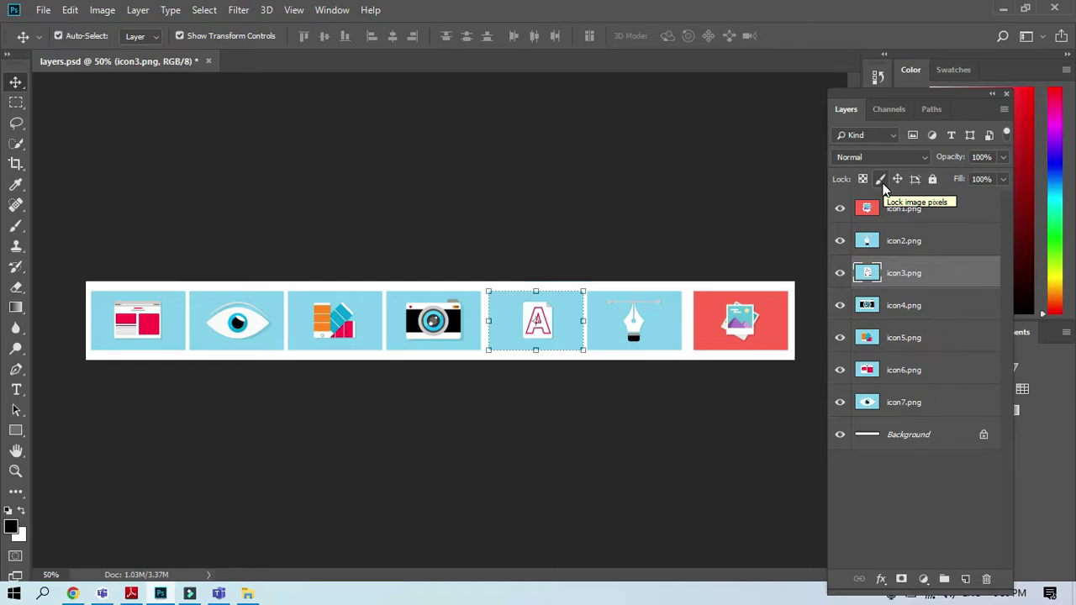
click(879, 179)
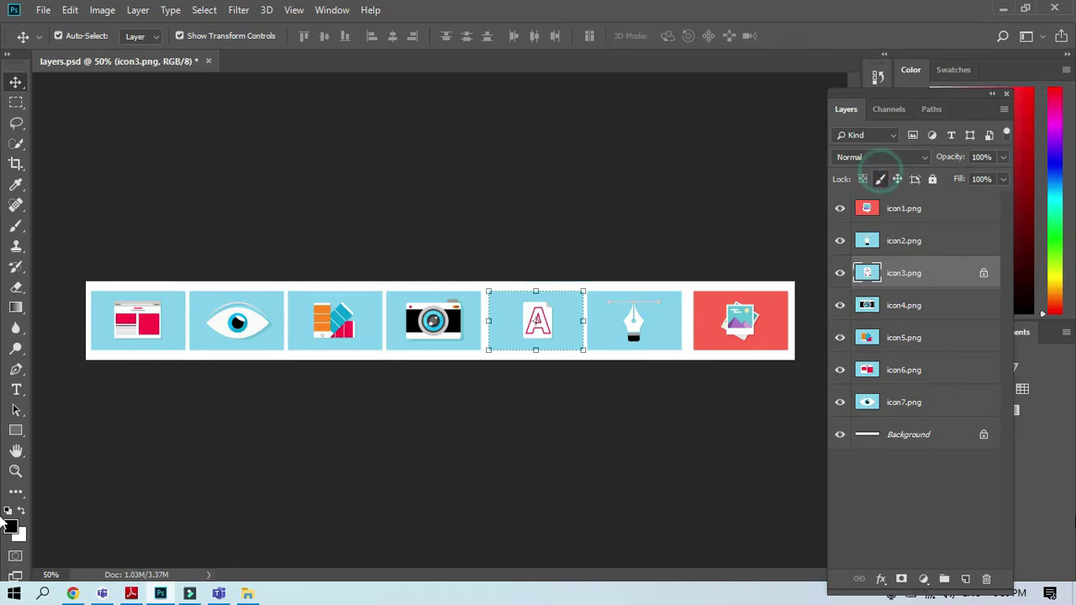
mouse_move(528, 325)
mouse_down()
mouse_move(520, 332)
mouse_move(529, 332)
mouse_up()
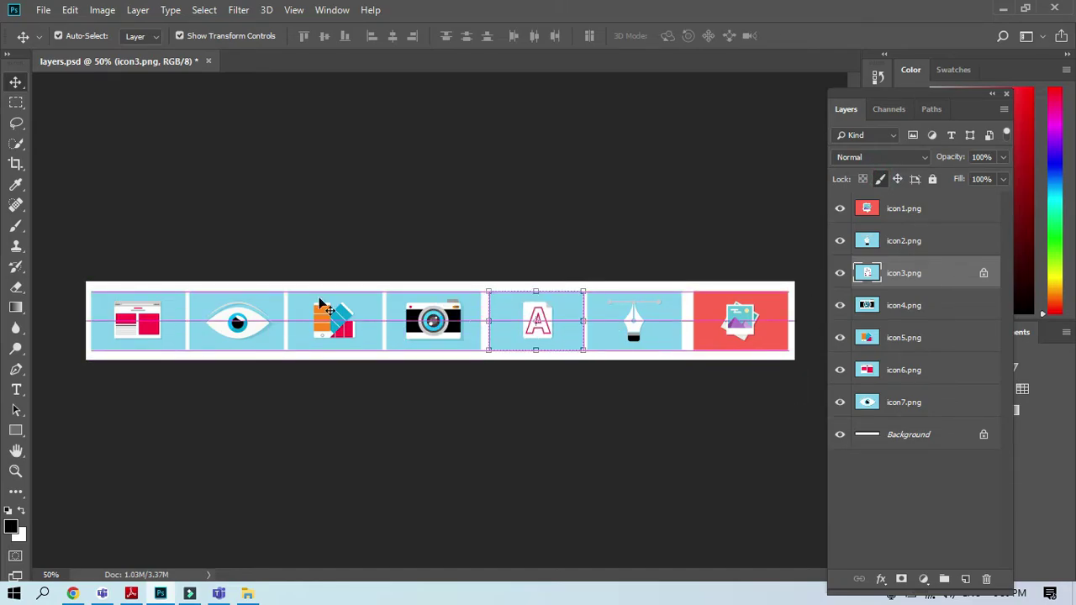
click(16, 225)
click(80, 240)
click(523, 302)
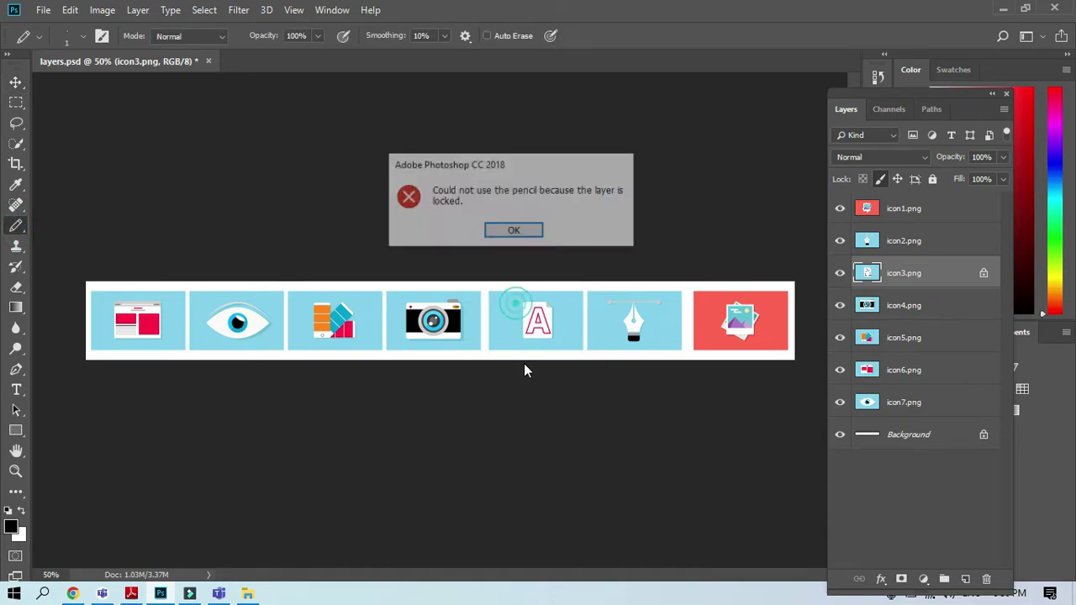
click(515, 231)
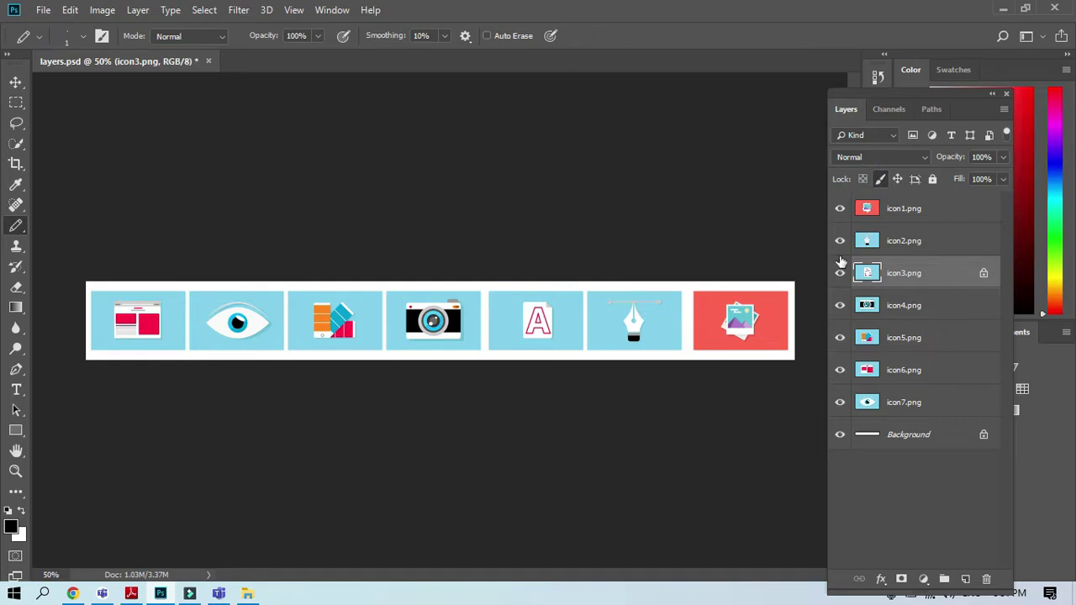
Replace the image pixels lock on icon3.png with the transparent pixels lock and draw a diagonal pencil line on the letter icon
click(983, 275)
click(863, 181)
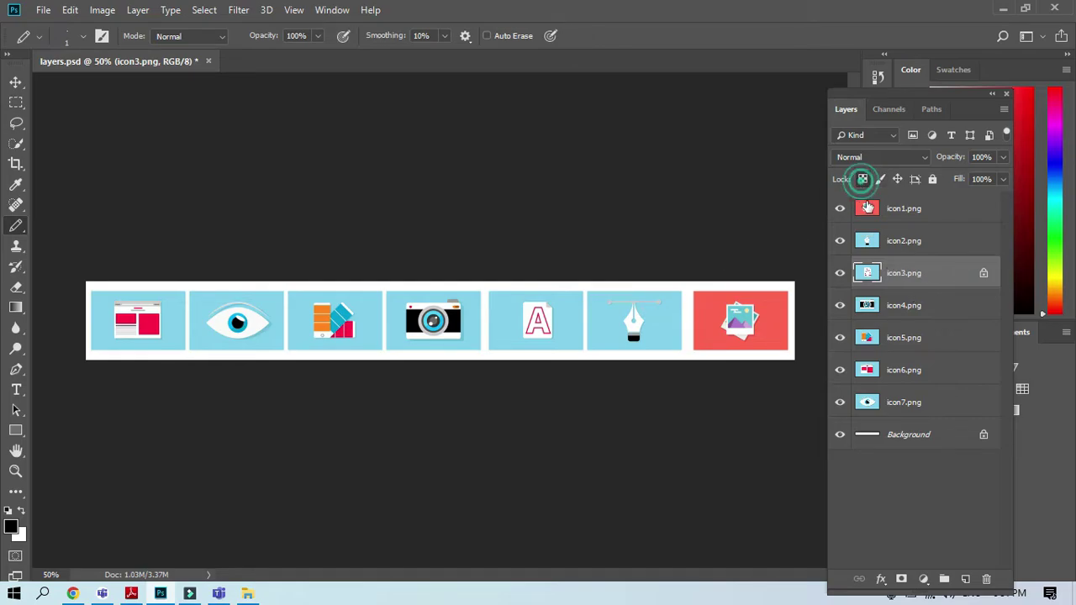
drag(505, 345, 528, 313)
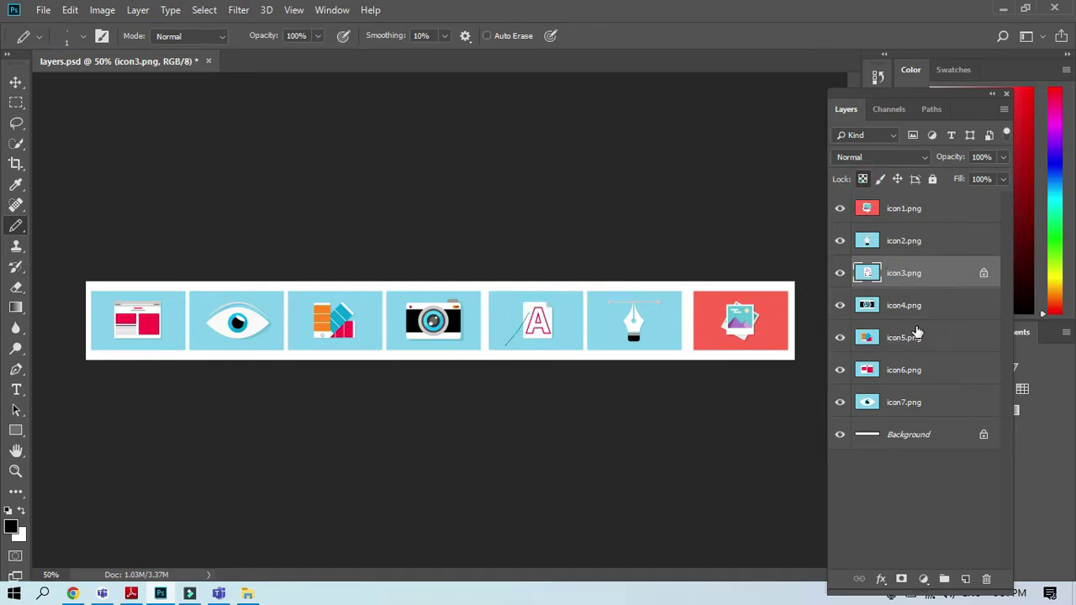
Move the letter icon of icon3.png slightly to the left until it meets the camera icon, and apply the transformation
click(15, 81)
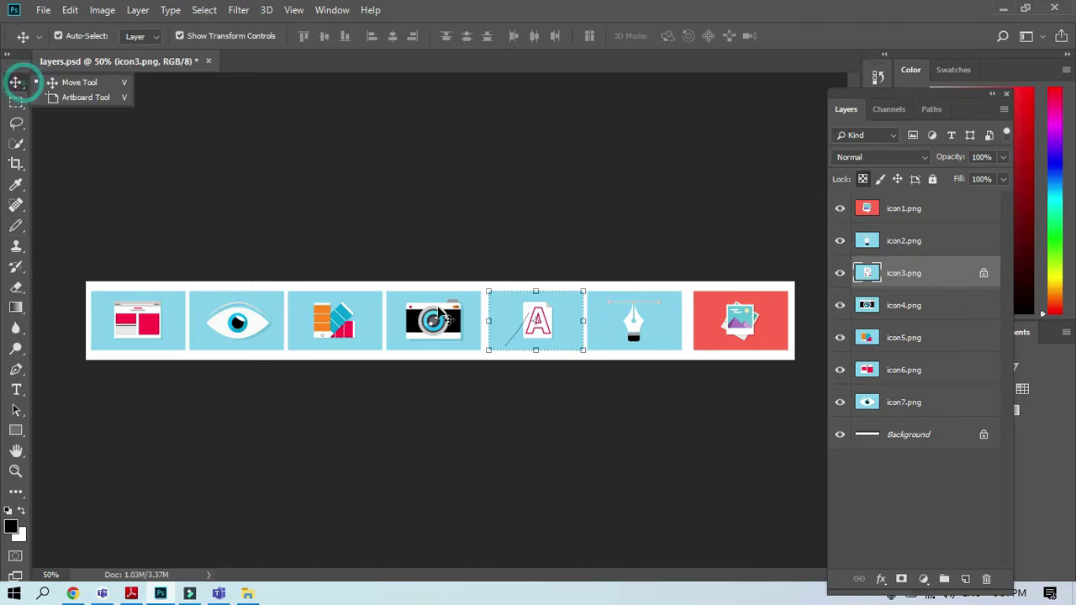
click(509, 329)
mouse_move(508, 329)
mouse_down()
mouse_move(528, 327)
mouse_move(514, 353)
mouse_move(539, 322)
mouse_move(526, 322)
mouse_up()
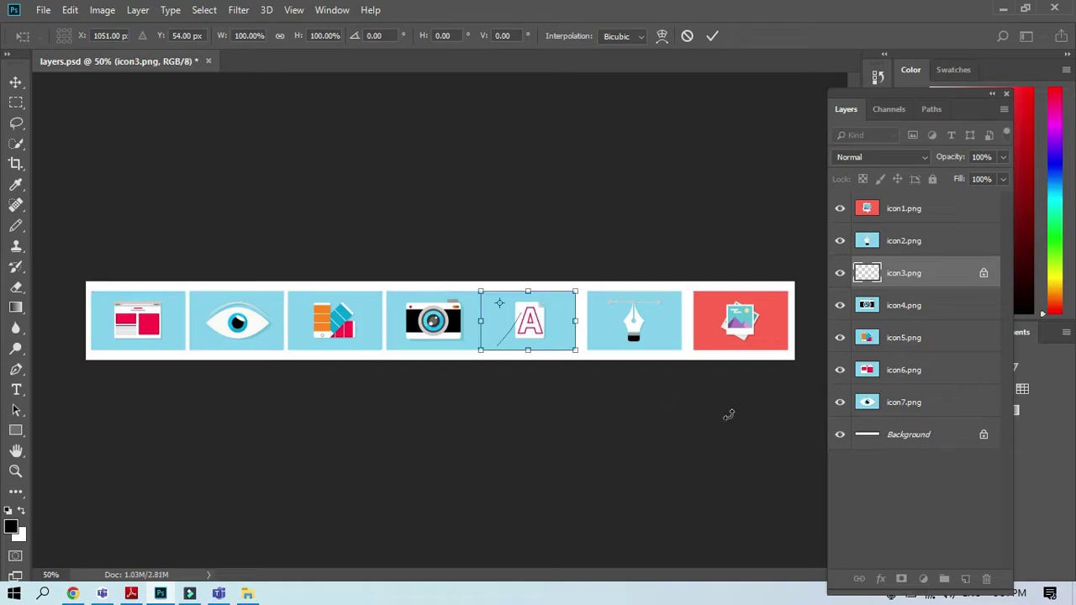
click(16, 226)
click(470, 231)
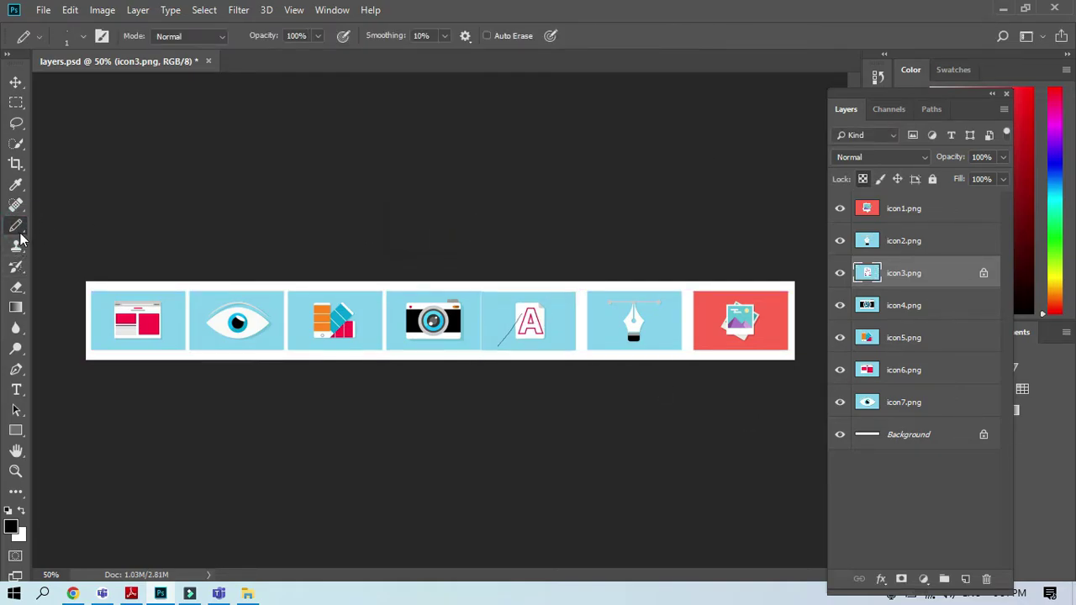
Paint the whole icon3.png tile black with a soft Brush enlarged to 133 px
right_click(16, 225)
click(75, 224)
click(83, 37)
drag(89, 87, 146, 88)
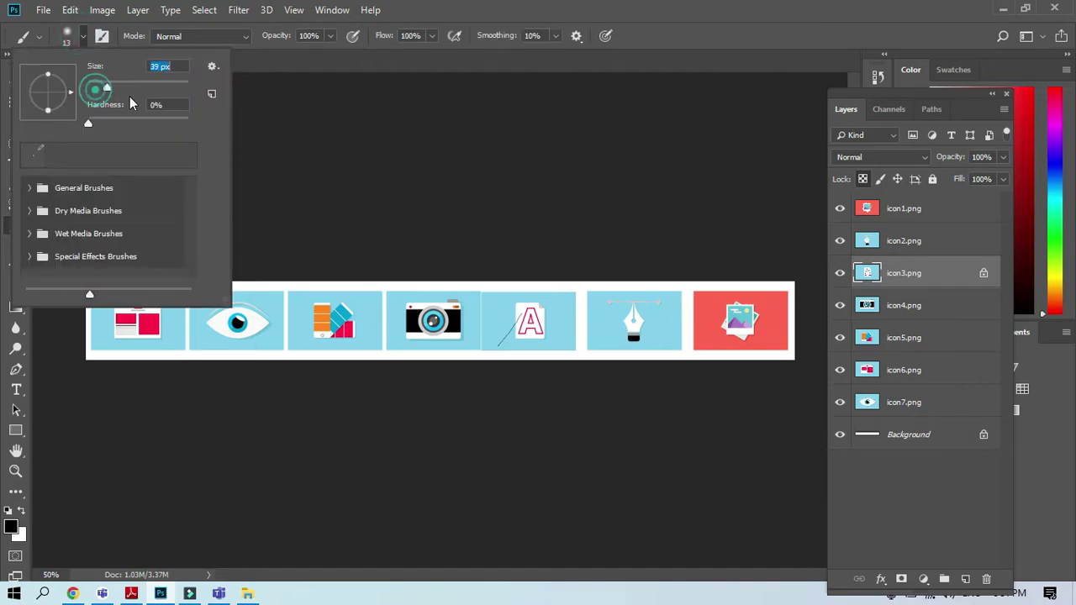
mouse_move(571, 320)
mouse_down()
mouse_move(514, 335)
mouse_move(464, 327)
mouse_move(603, 340)
mouse_up()
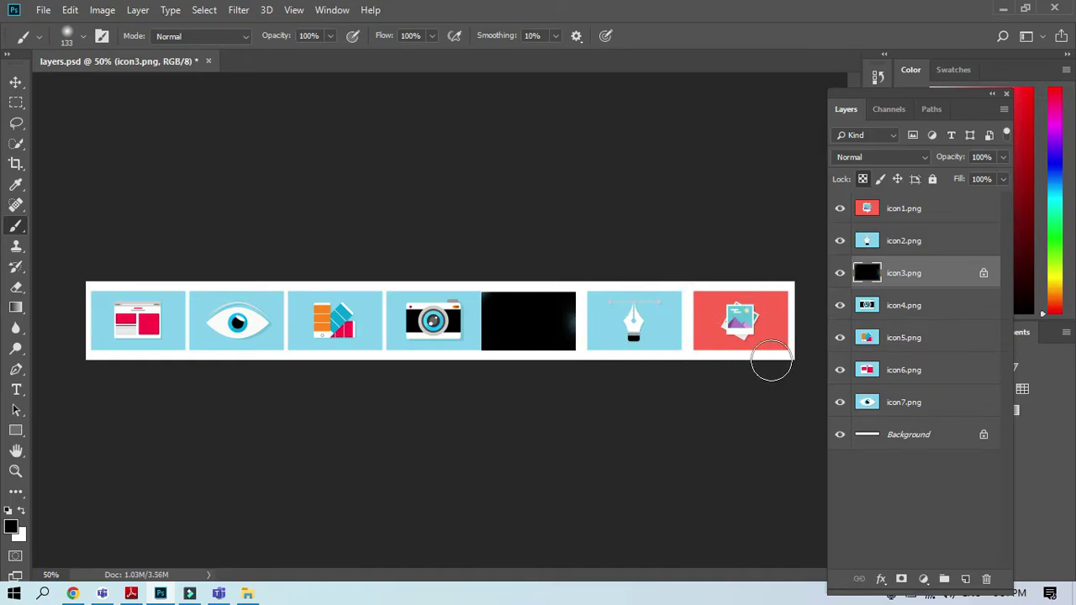
mouse_move(565, 324)
mouse_down()
mouse_move(569, 308)
mouse_move(557, 339)
mouse_up()
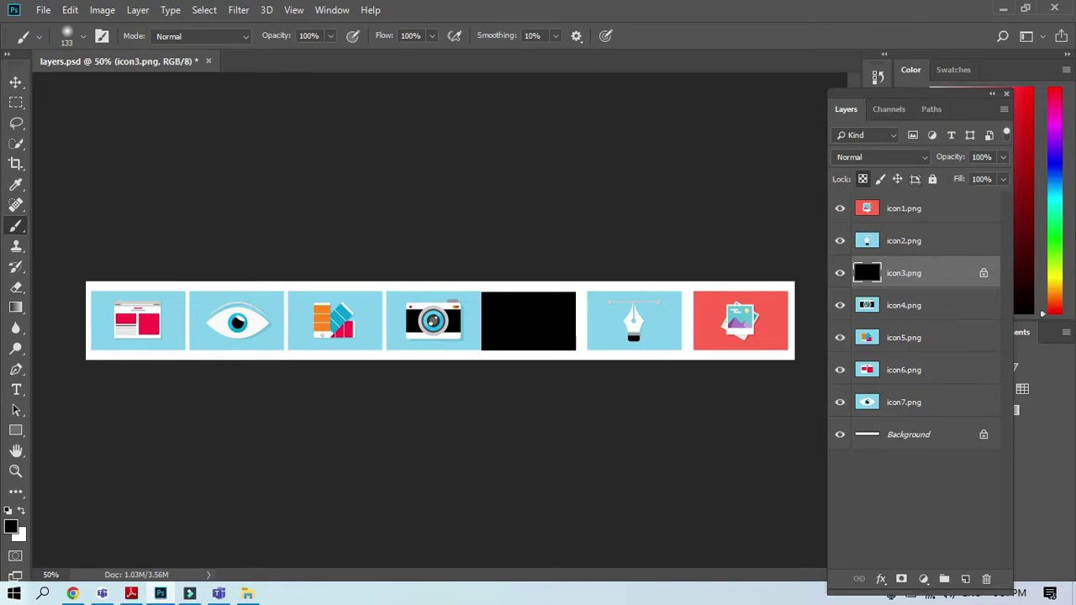
Close layers.psd without saving and check the Align Layers page of lecture 5.pdf in Adobe Reader
click(207, 62)
click(536, 231)
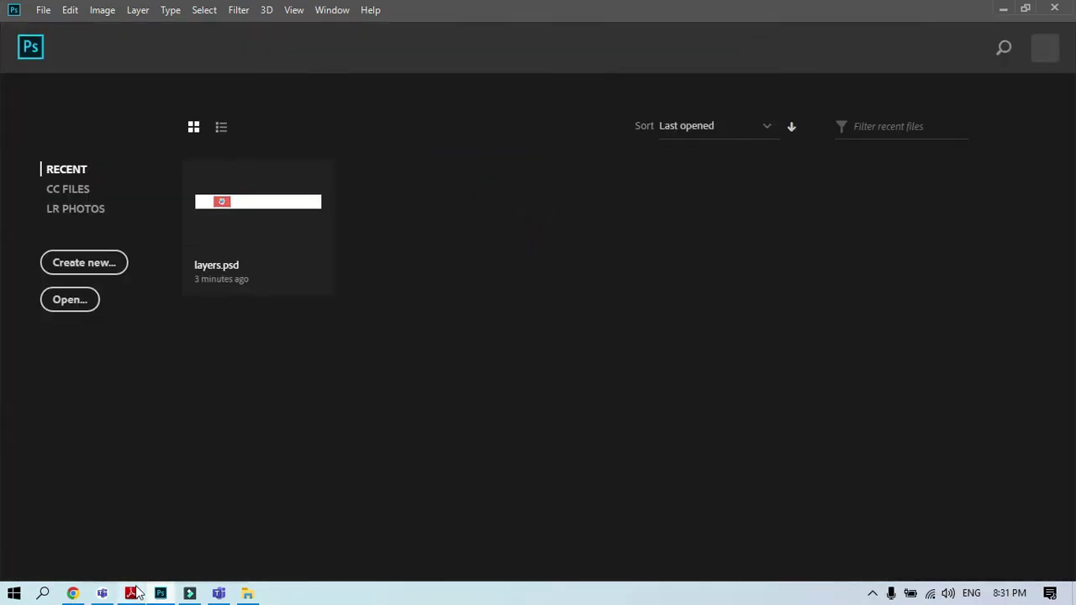
click(131, 593)
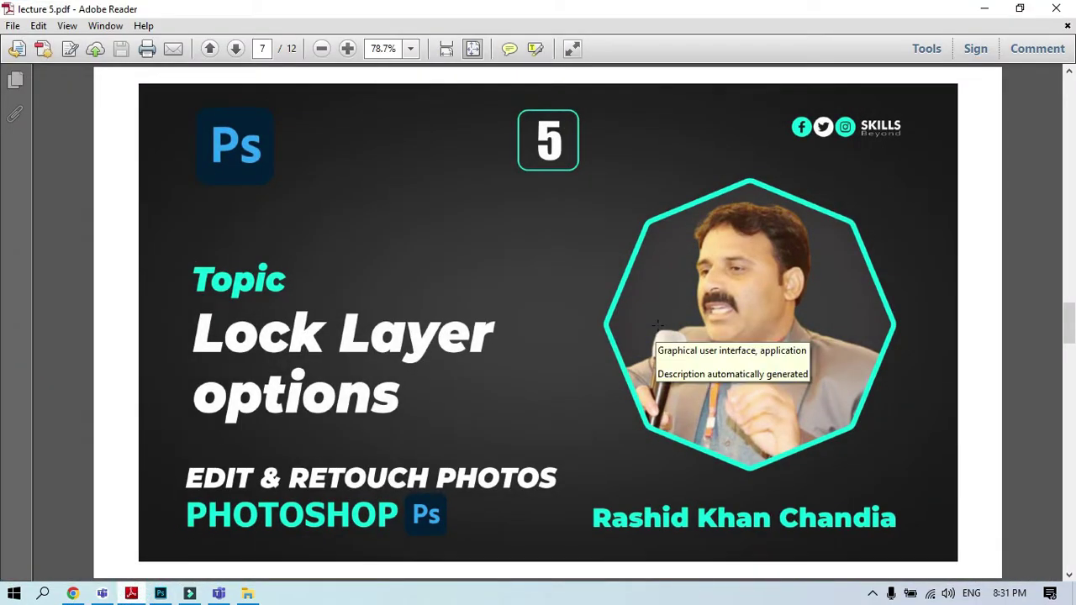
scroll(658, 325, down, 1)
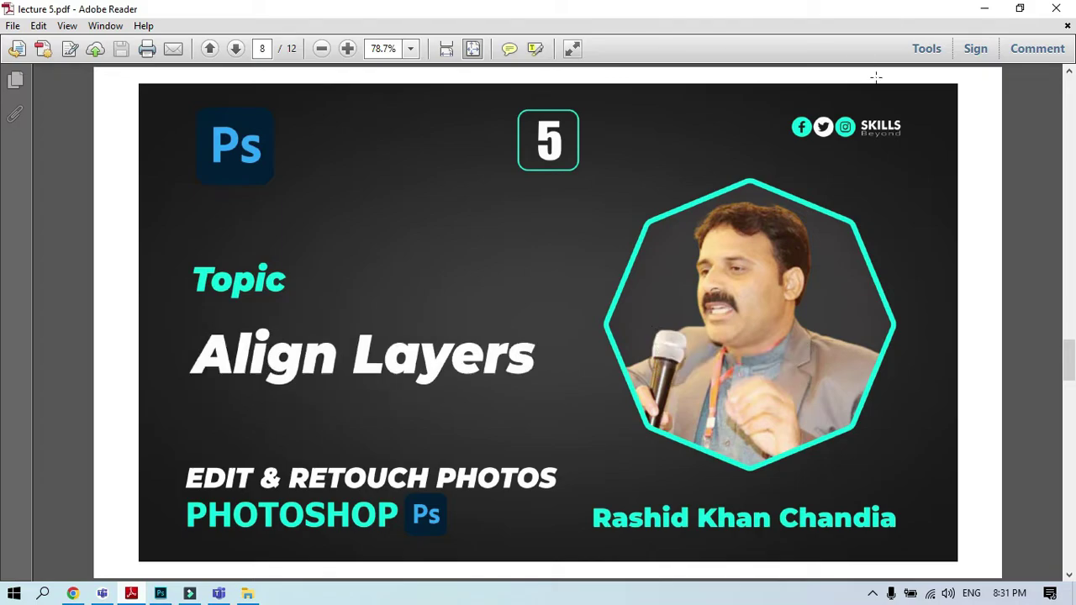
click(982, 10)
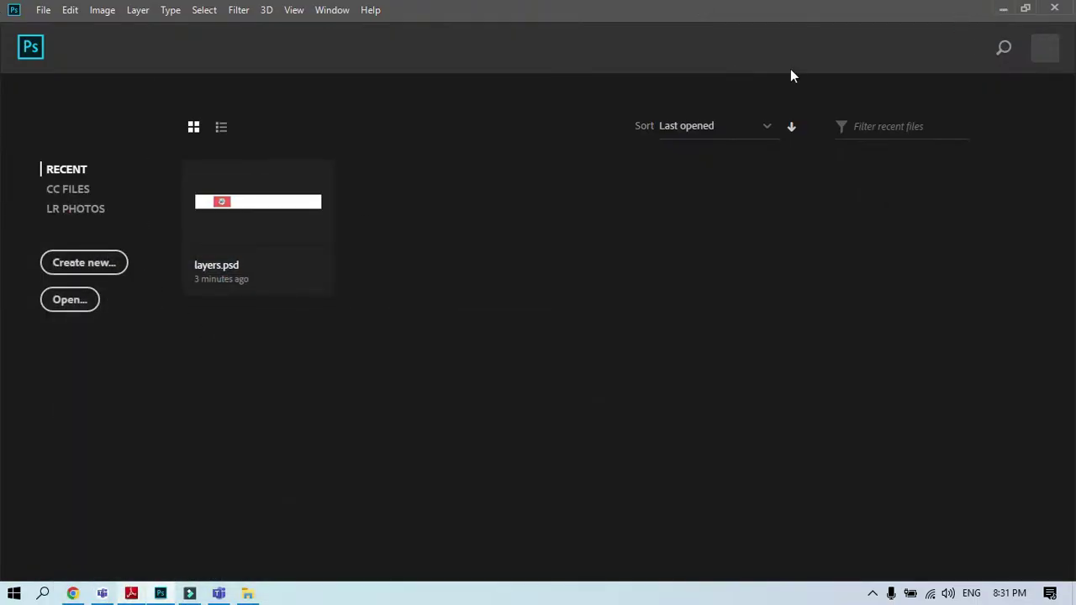
Reopen layers.psd from the Lecture 05 folder in Photoshop and scatter the stacked icons at uneven heights along the banner
click(1002, 9)
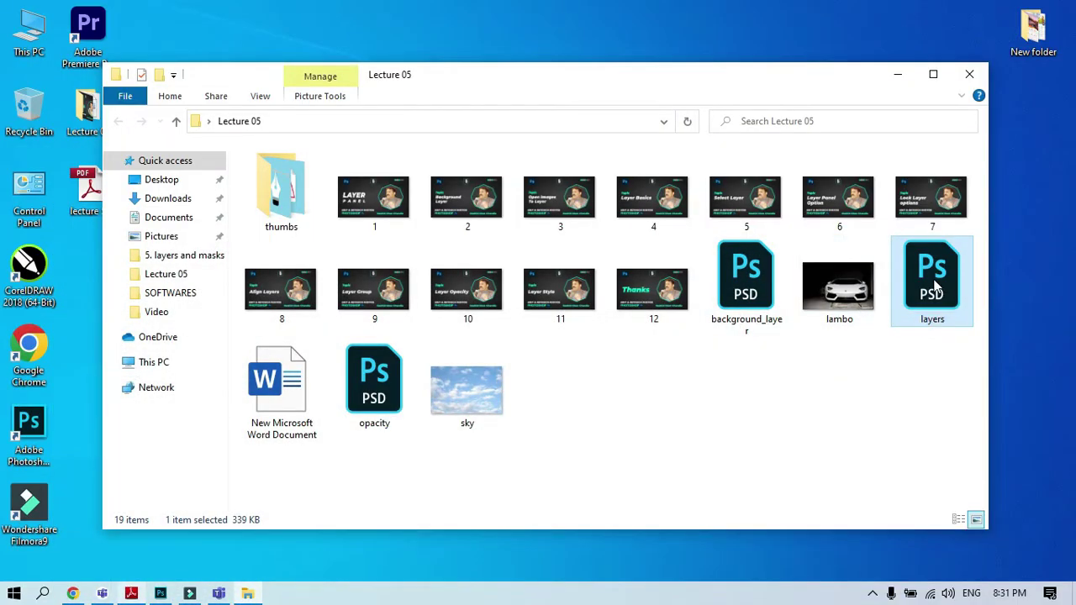
drag(937, 286, 388, 360)
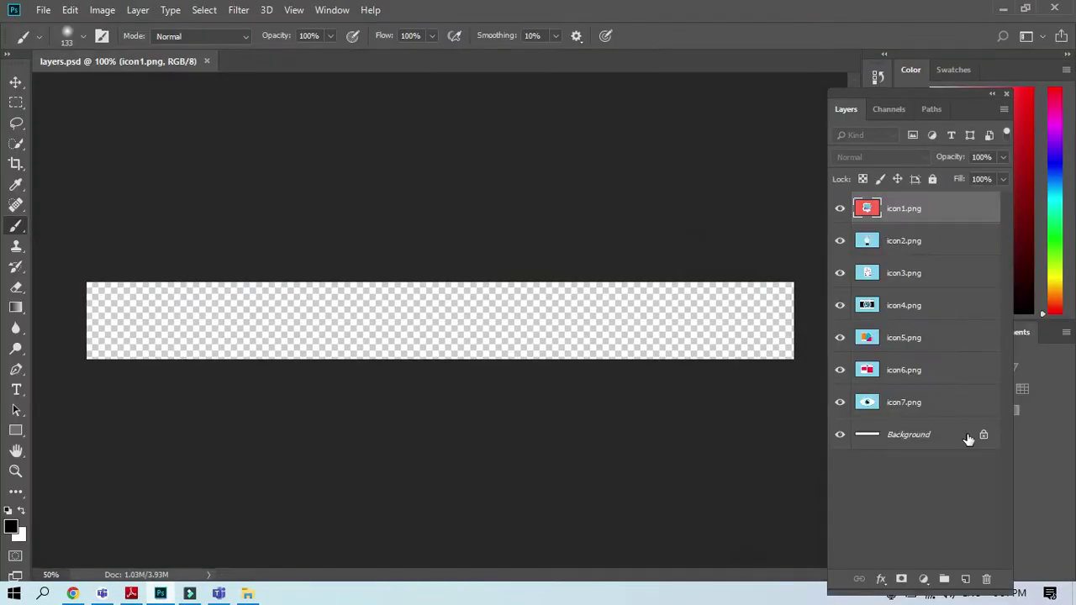
click(15, 84)
drag(260, 321, 740, 290)
drag(277, 331, 428, 294)
drag(245, 347, 165, 340)
drag(225, 318, 253, 297)
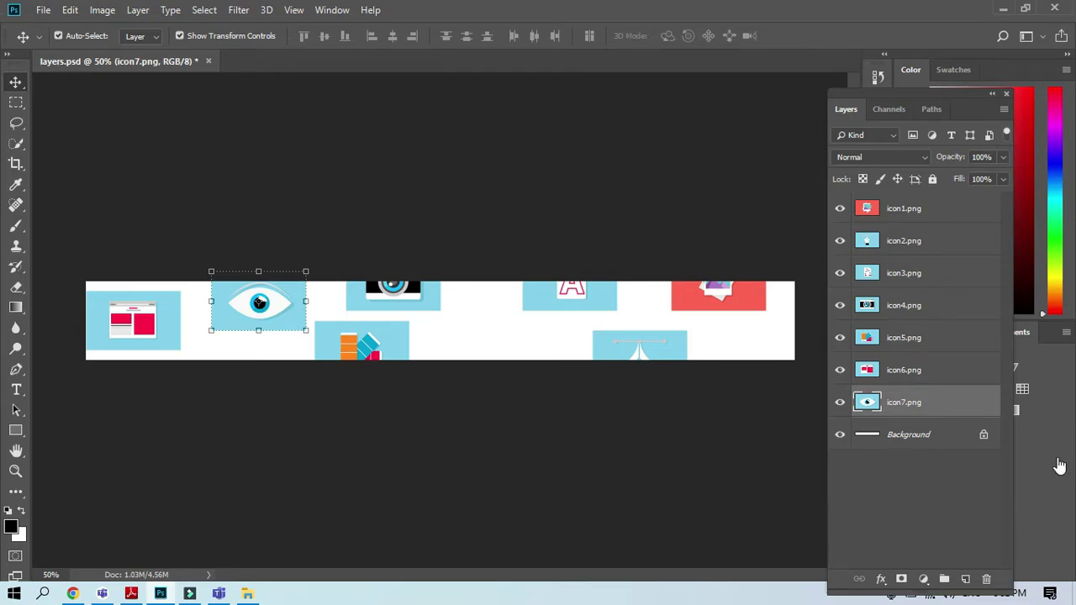
Select the icon1.png through icon7.png layers and align their vertical centers, top edges and bottom edges
click(907, 217)
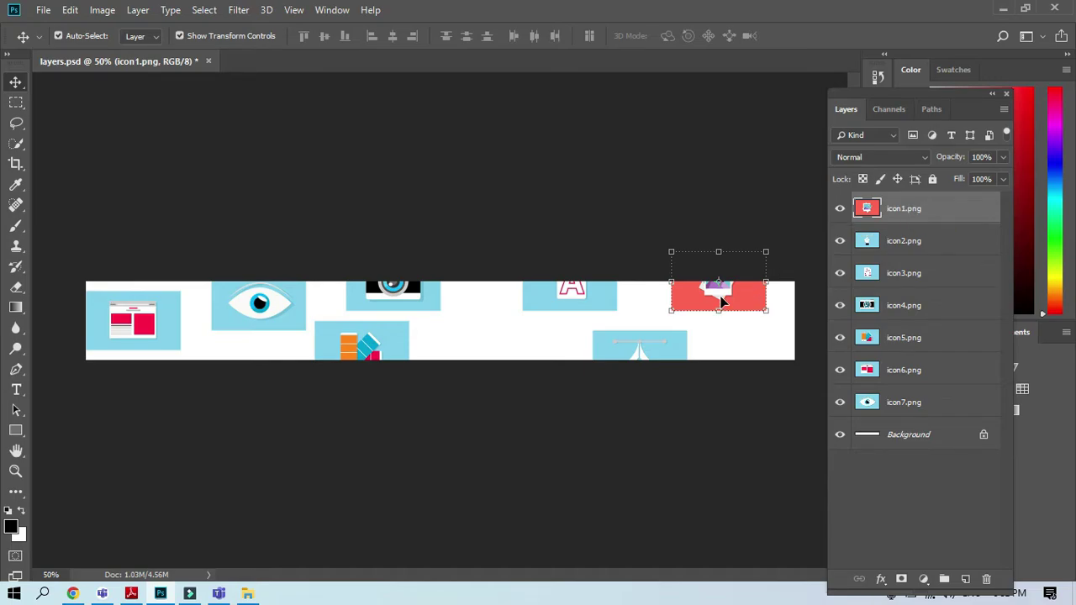
click(889, 244)
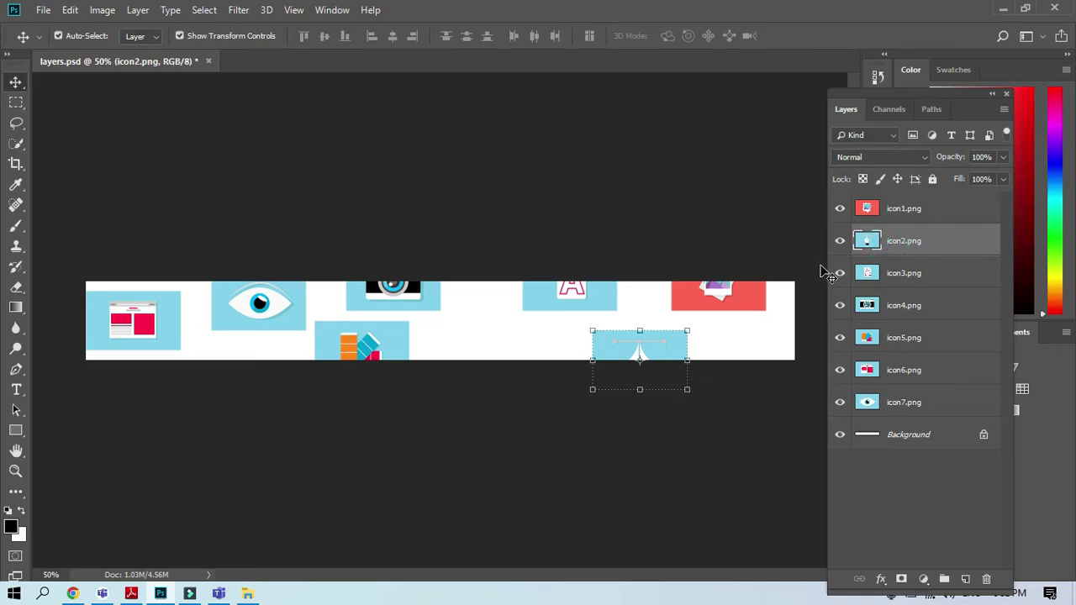
click(925, 214)
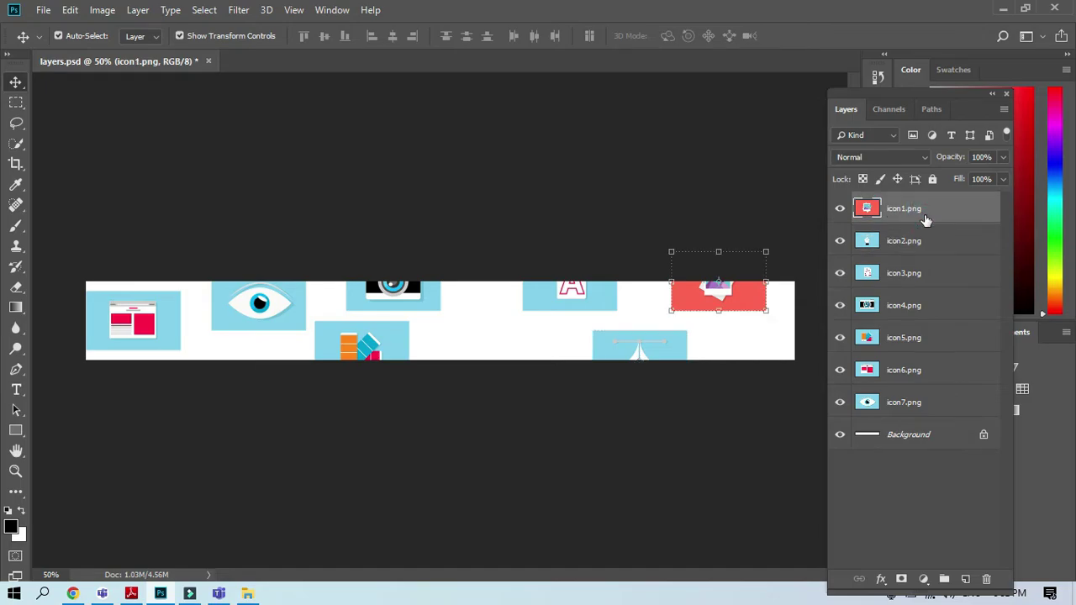
shift+click(892, 404)
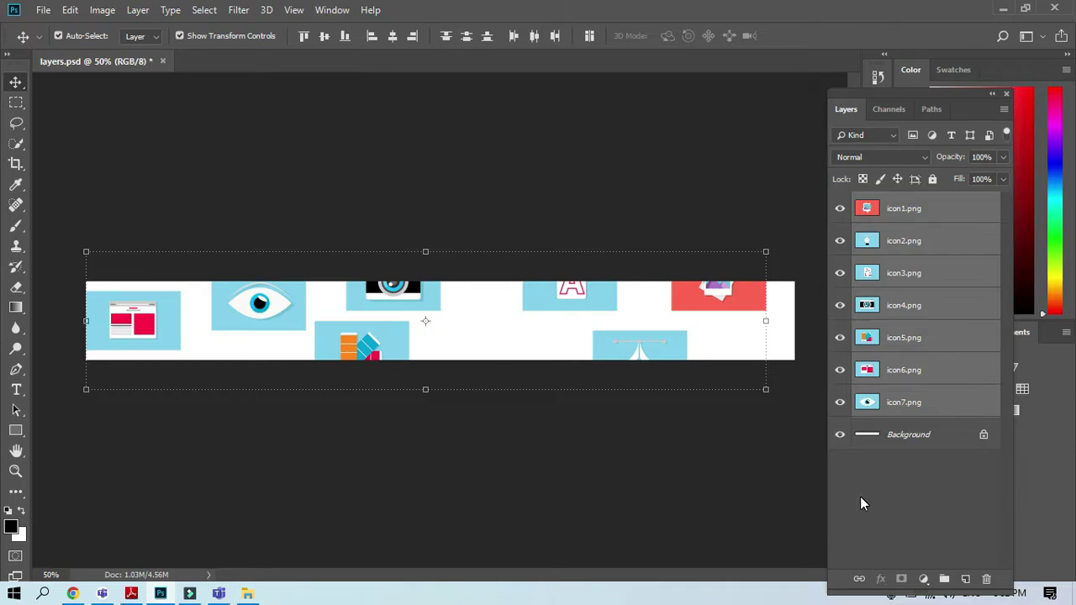
click(322, 42)
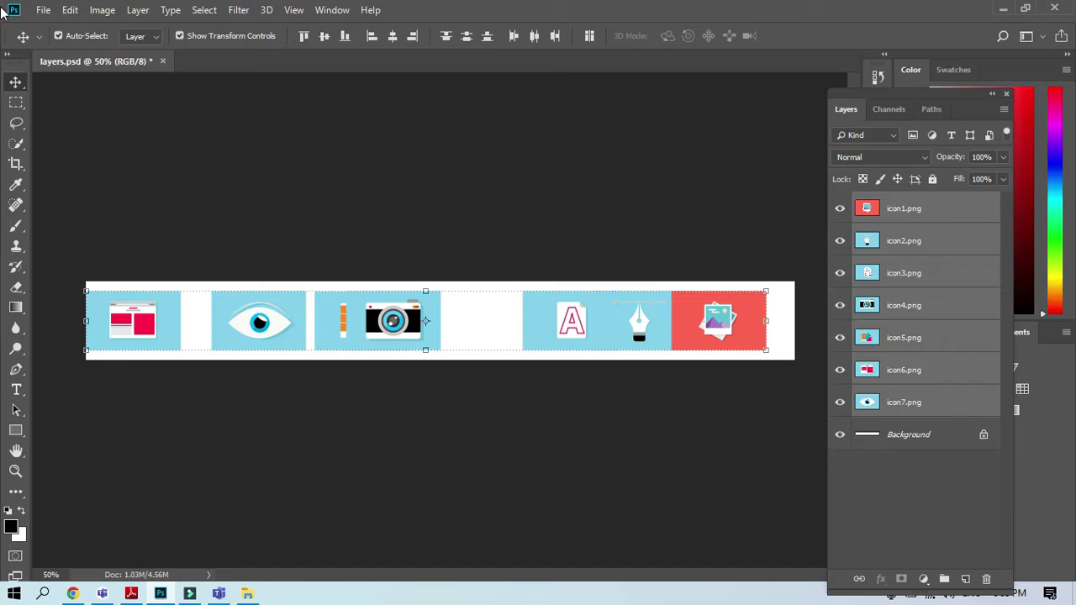
click(302, 36)
click(303, 36)
click(345, 38)
Add the Background layer to the selection and align the icons to its top edge, bottom edge and horizontal center
shift+click(912, 444)
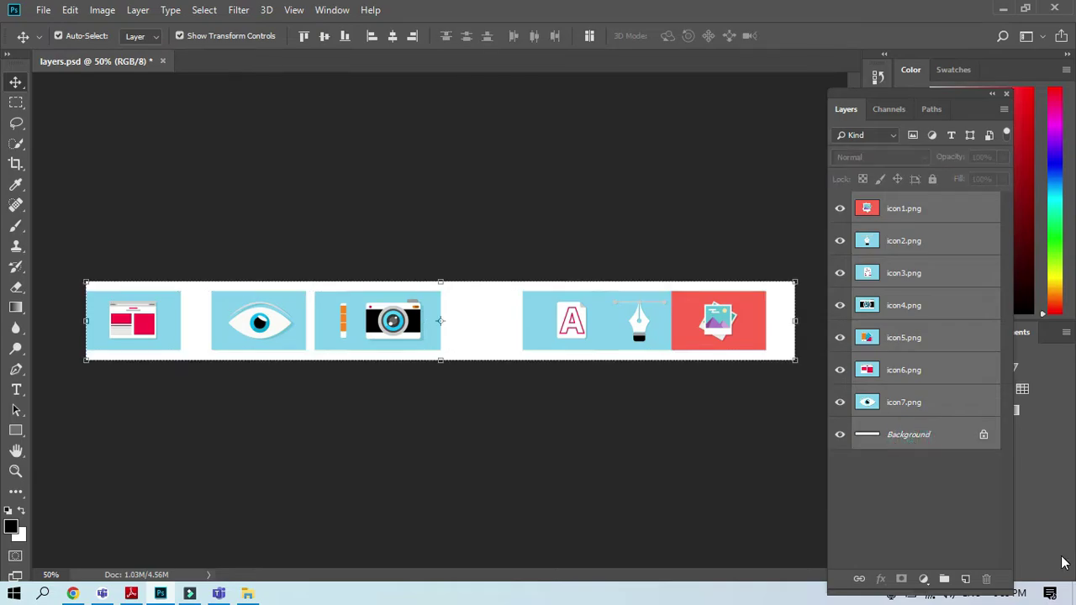
click(303, 37)
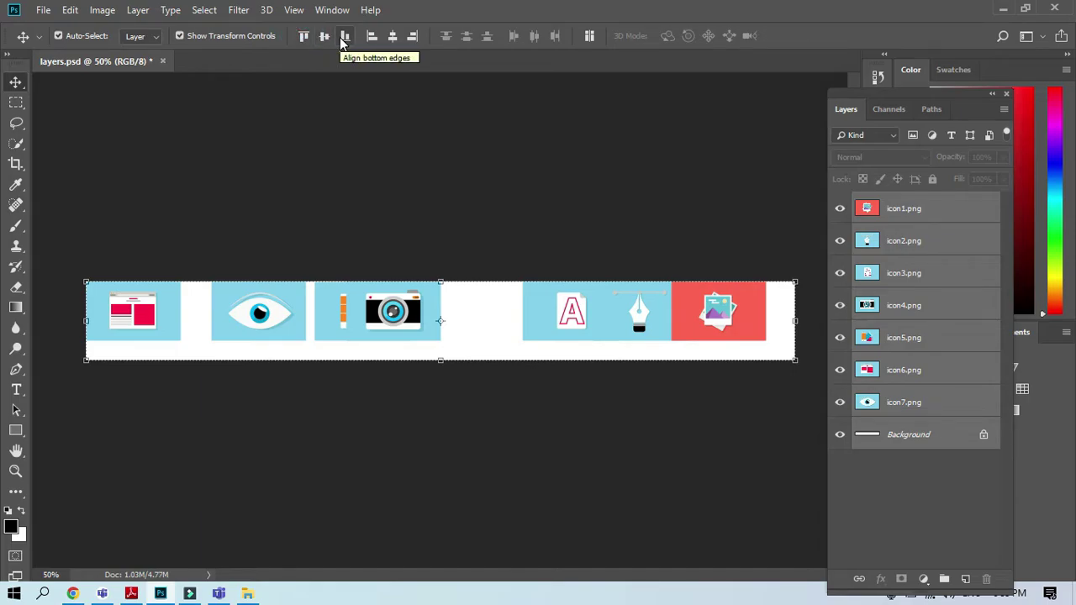
click(343, 37)
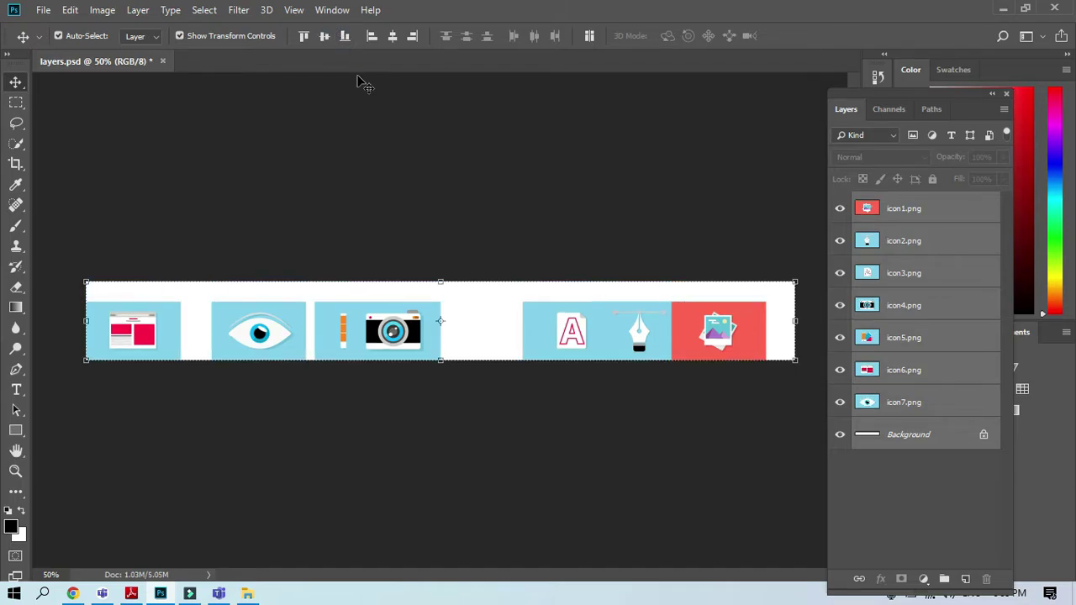
key(ctrl)
click(391, 37)
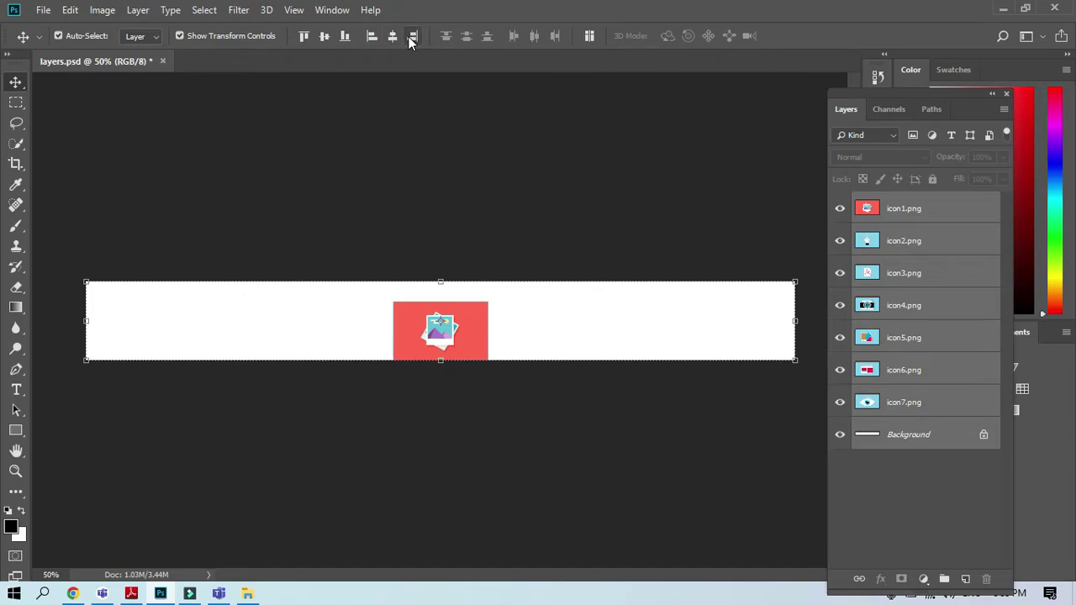
Align the selected icons to the Background layer's right edge and to its left edge, and deselect the layers
click(412, 37)
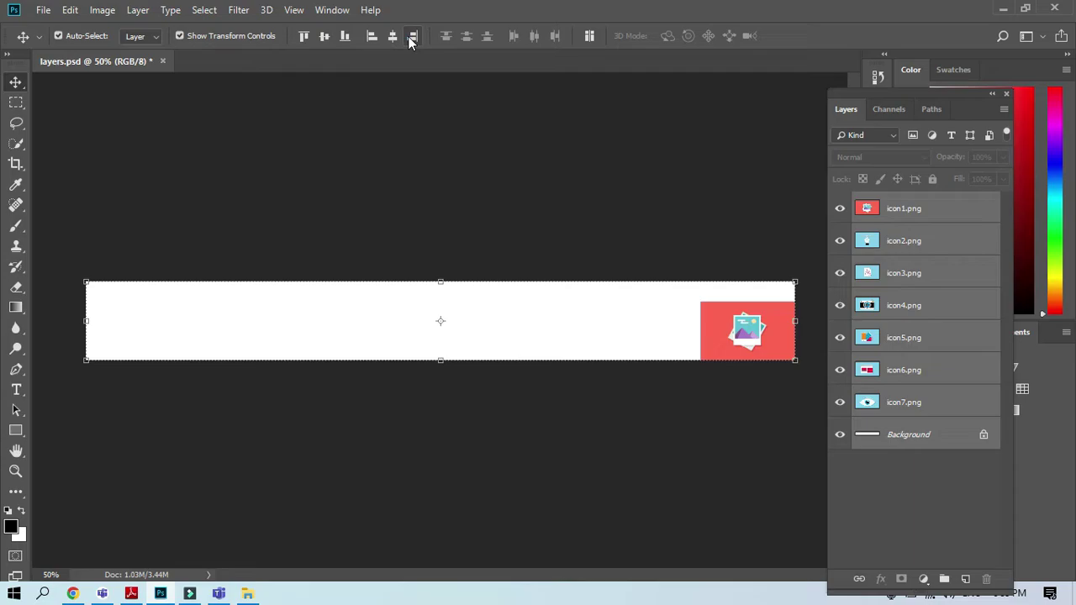
click(372, 35)
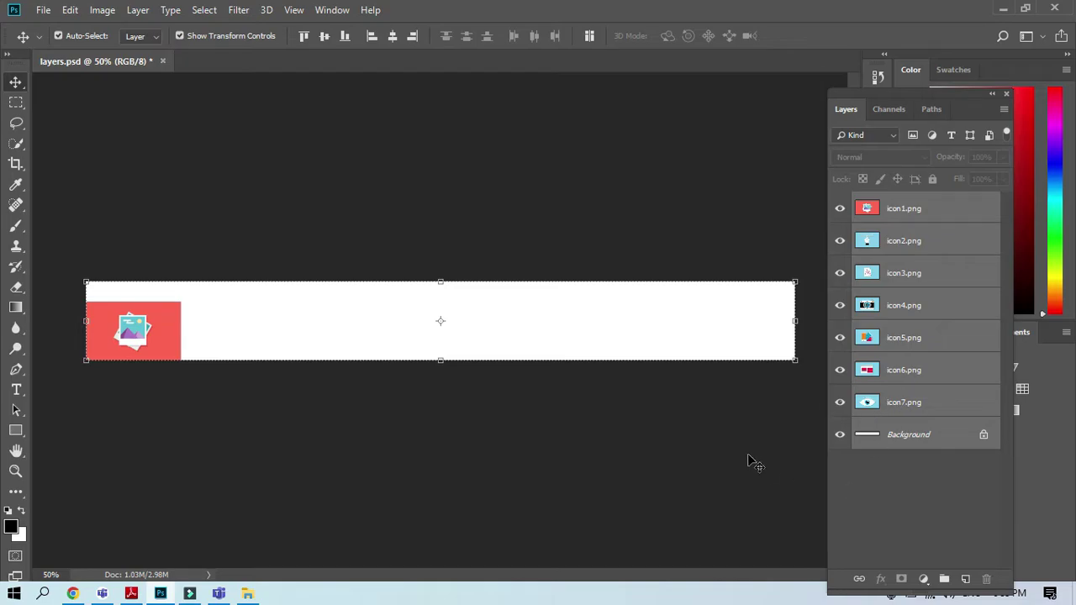
click(689, 456)
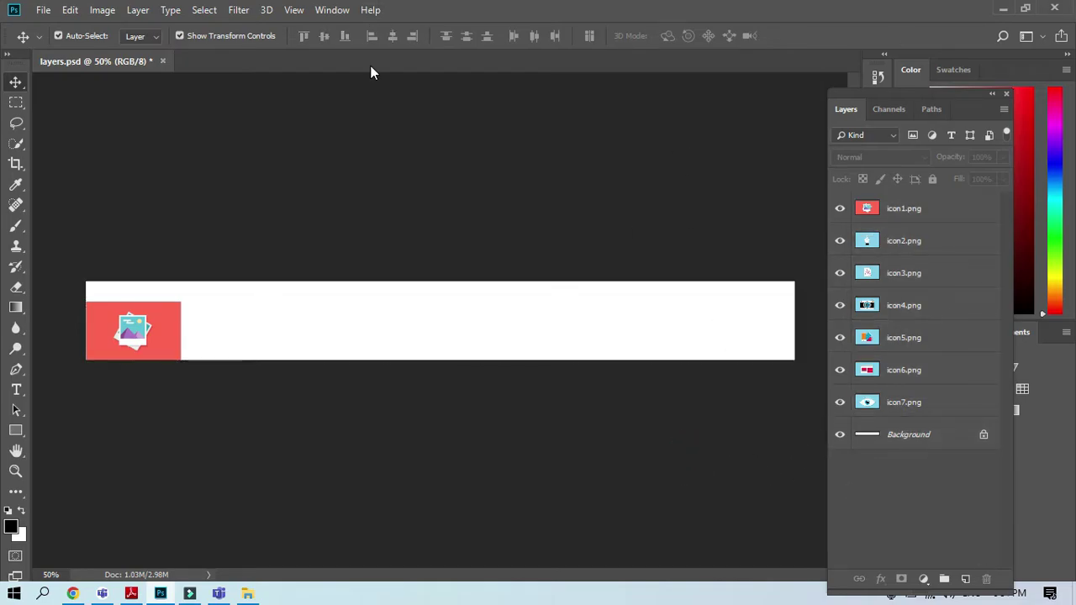
Show the document's History, extend its visible list, and roll the document back to its Open state
click(332, 10)
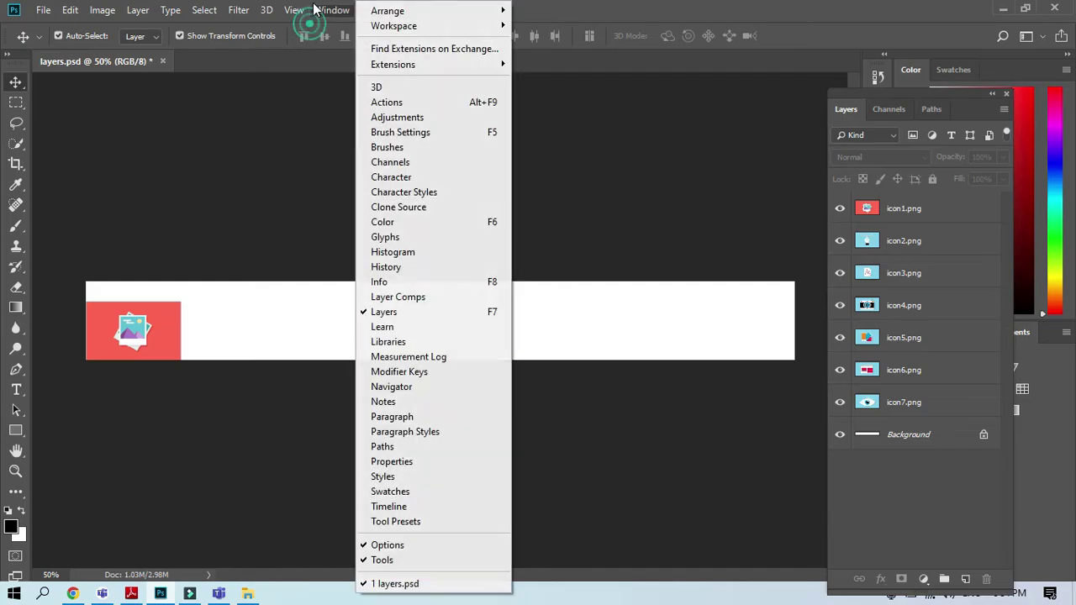
click(419, 266)
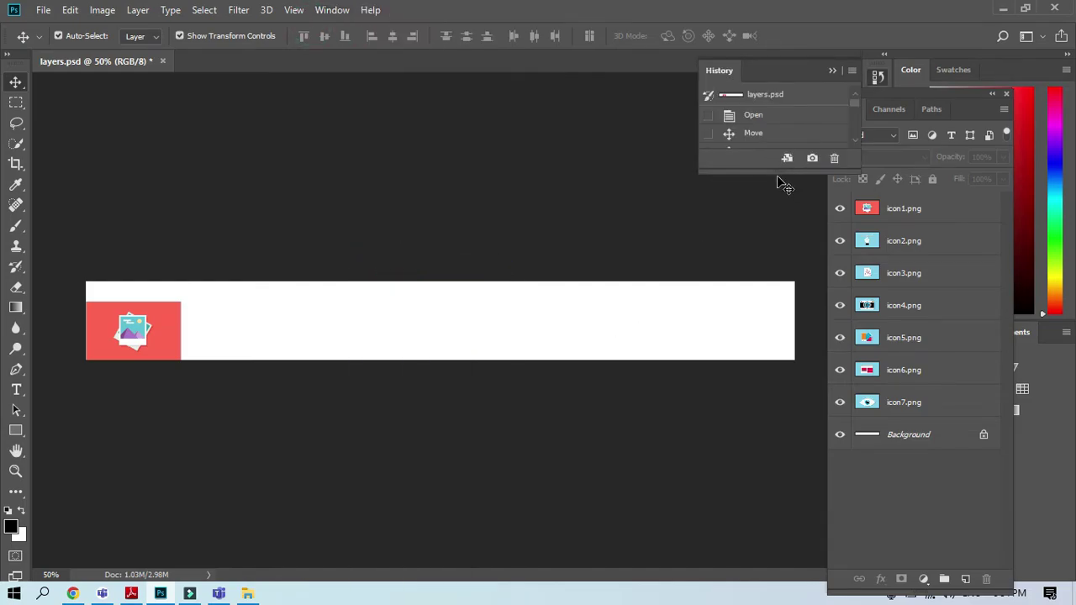
drag(778, 172, 781, 492)
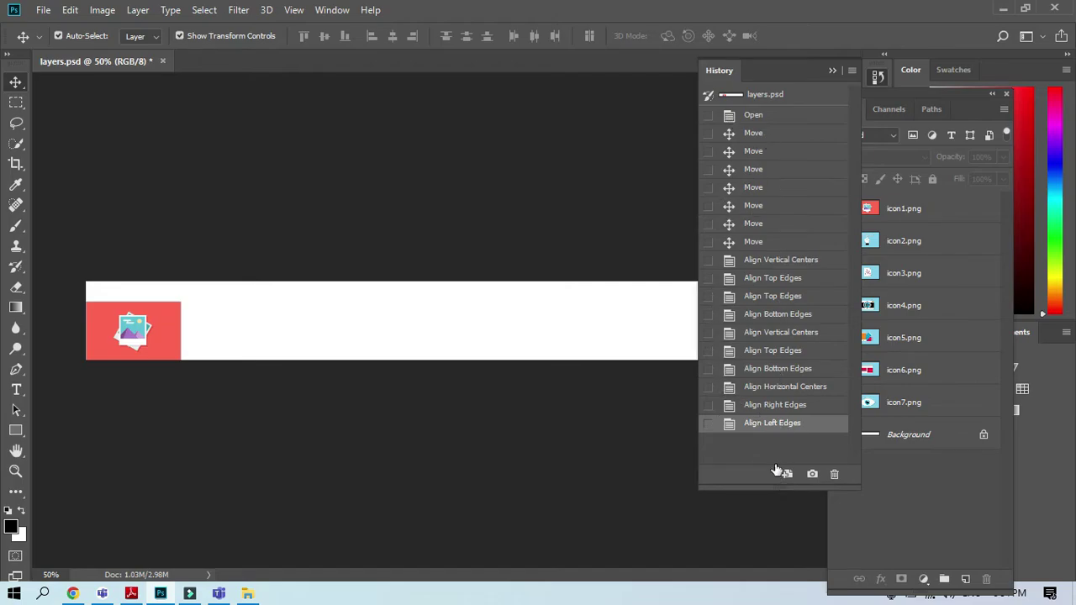
click(752, 116)
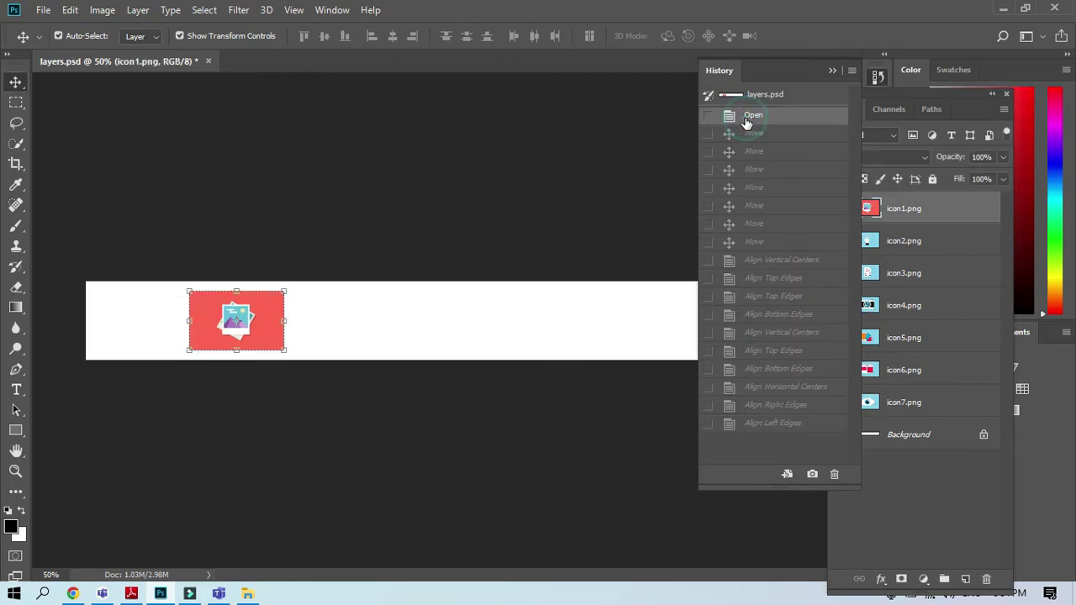
click(685, 189)
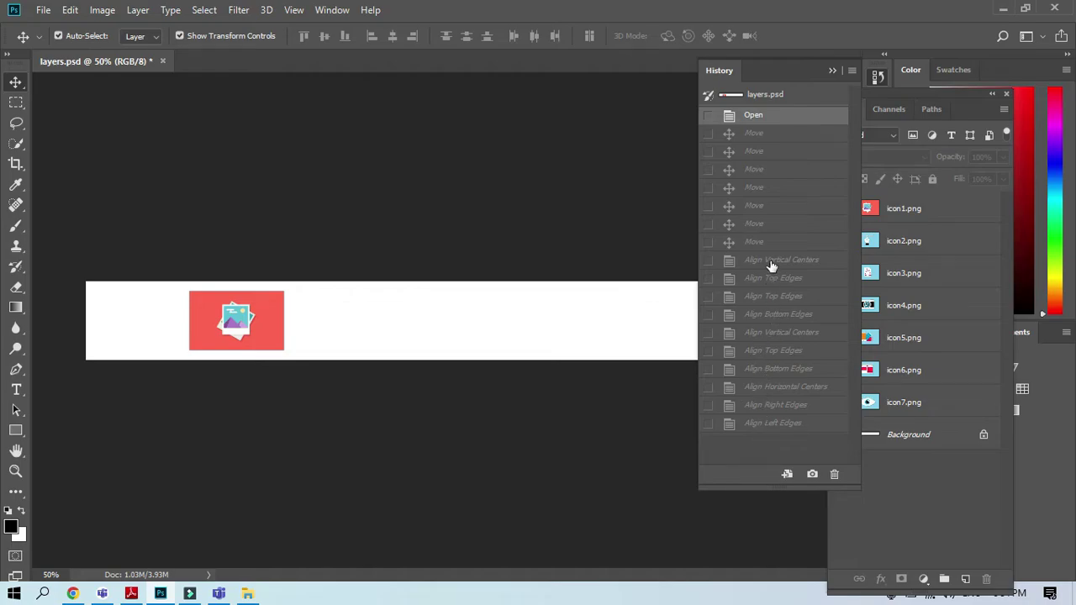
Restore the last Move state, delete the alignment states after it from the History, and collapse the History
click(753, 242)
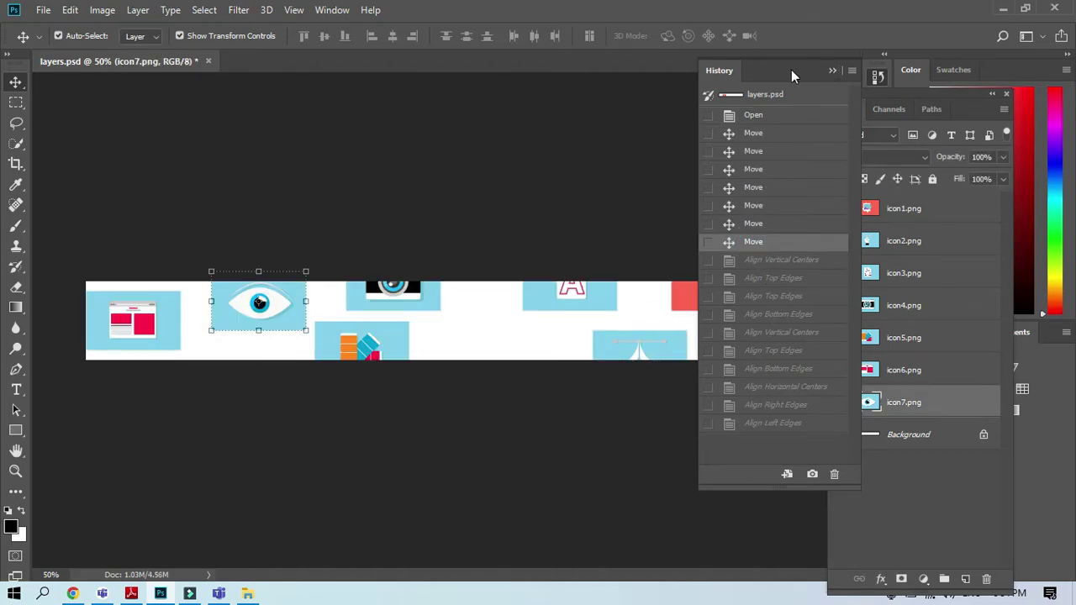
click(823, 68)
click(709, 423)
drag(764, 265, 833, 474)
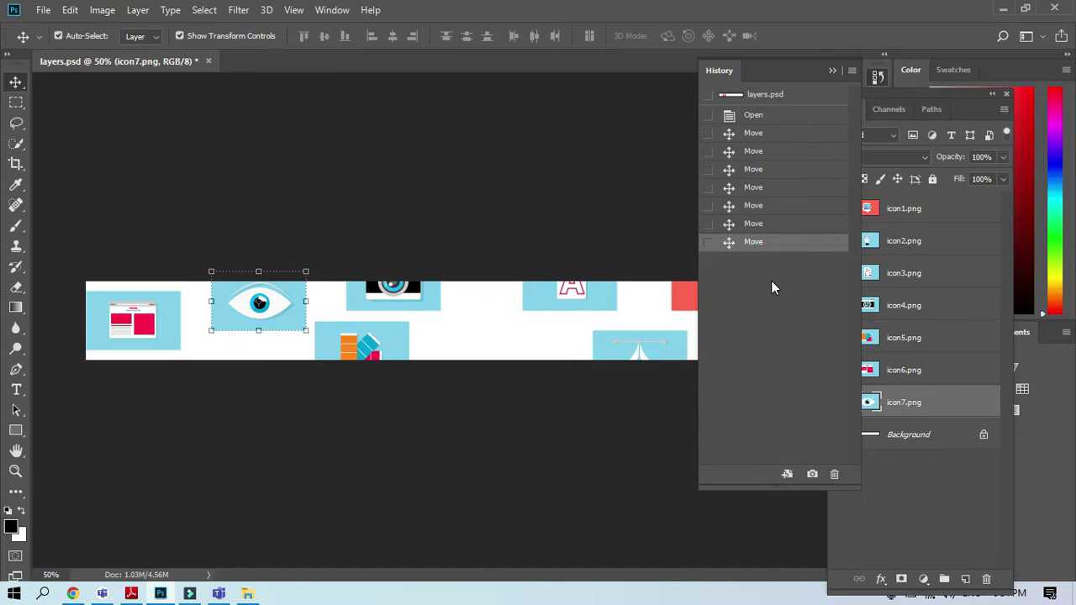
click(832, 71)
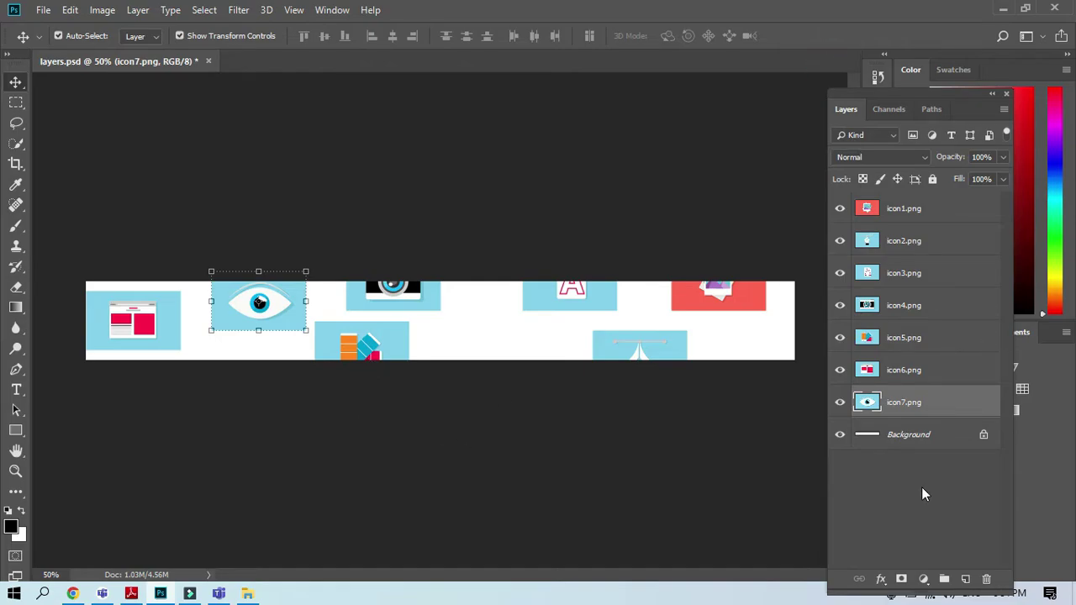
Select the icon1.png through Background layers and align their vertical centers, top edges and bottom edges
click(903, 208)
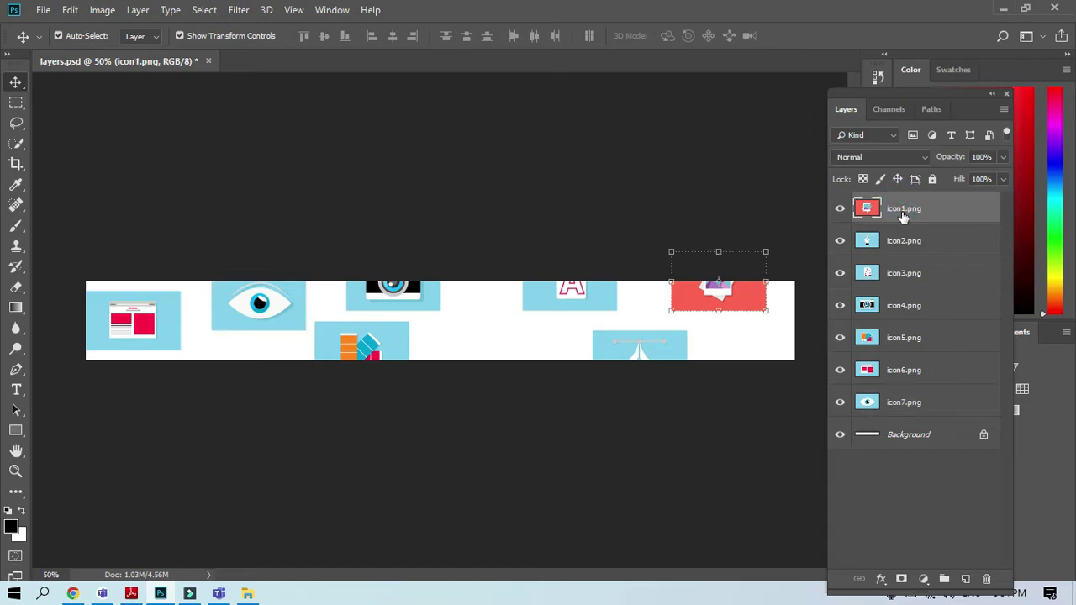
shift+click(911, 441)
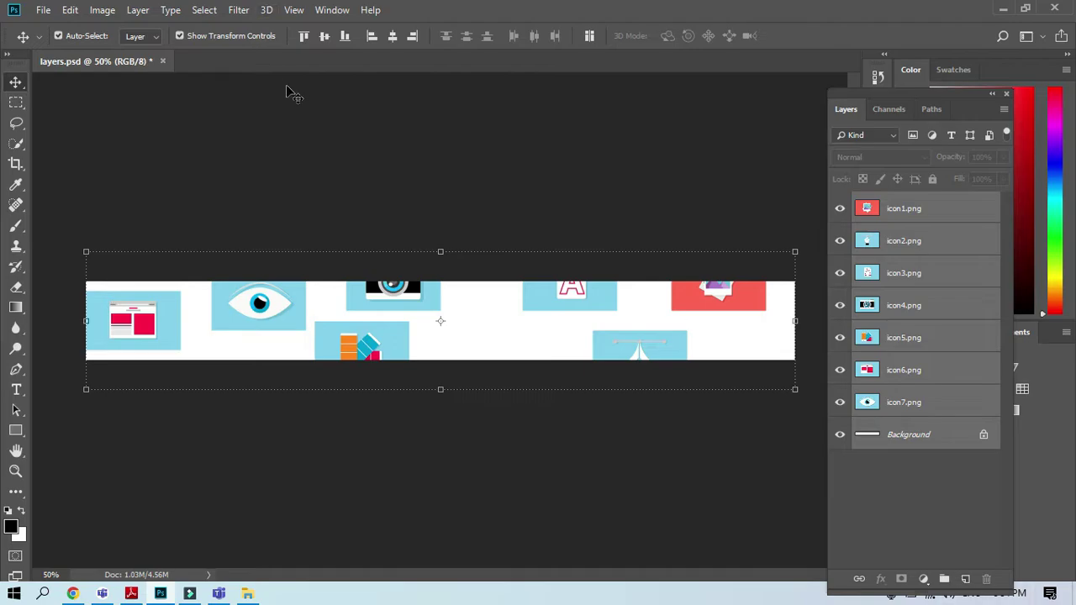
click(324, 36)
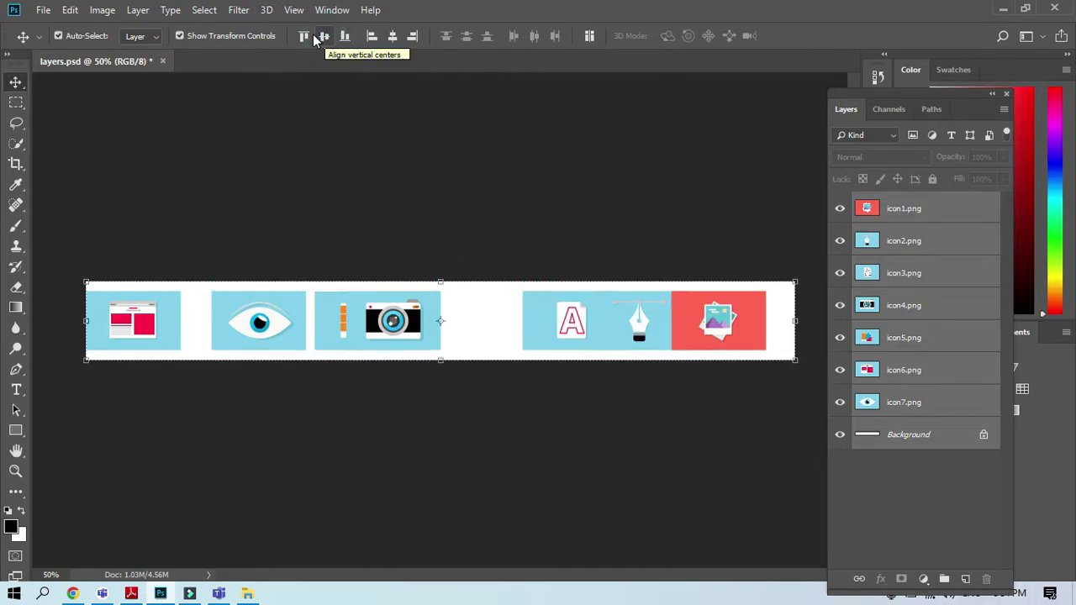
click(307, 36)
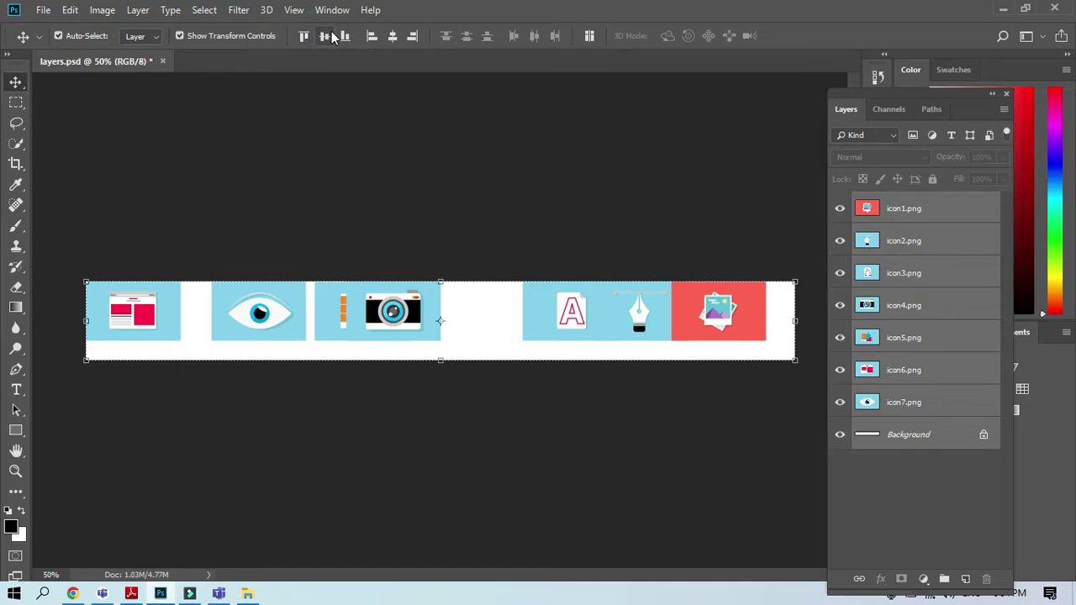
click(346, 37)
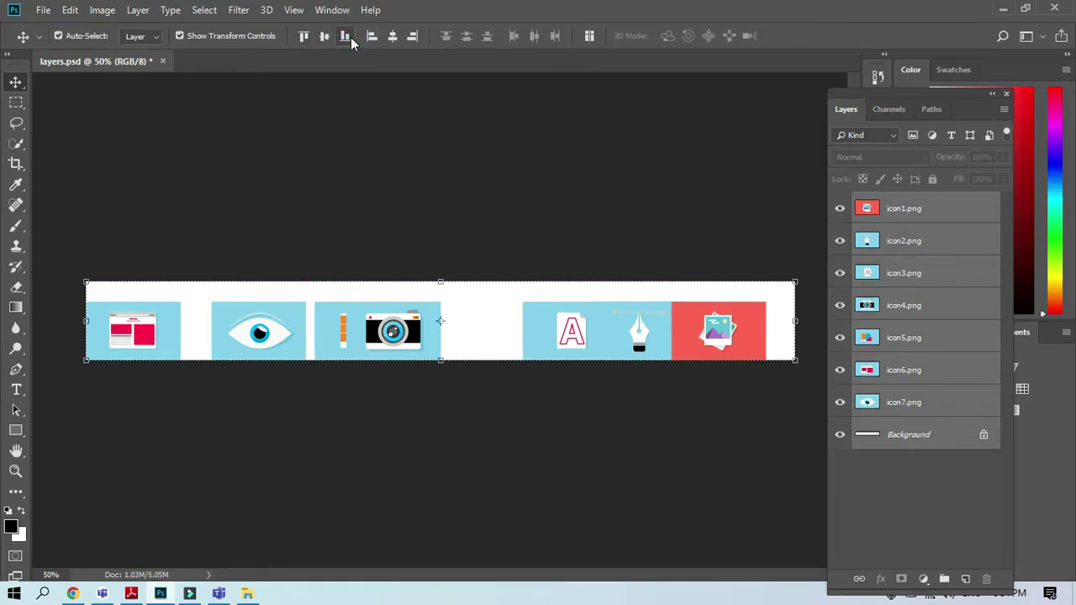
click(337, 10)
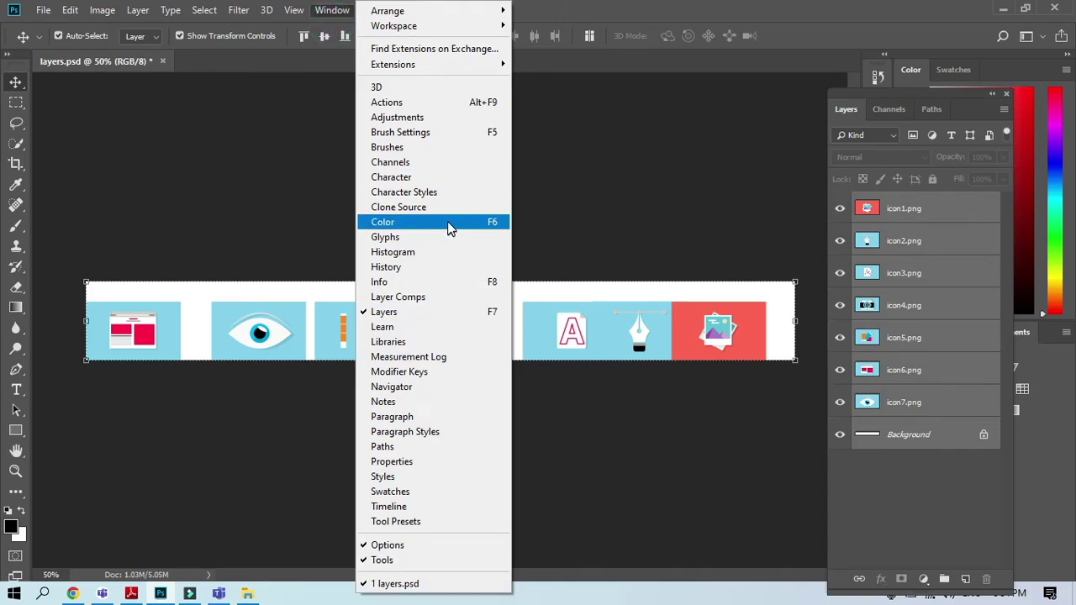
click(607, 176)
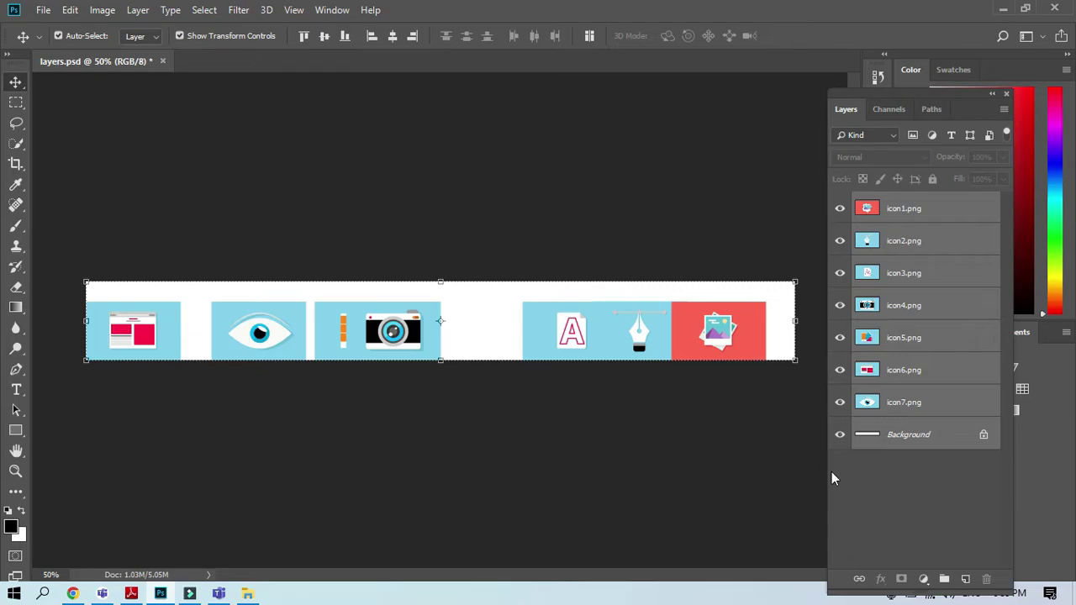
Select only the icon1.png through icon7.png layers and distribute them by horizontal centers
click(881, 438)
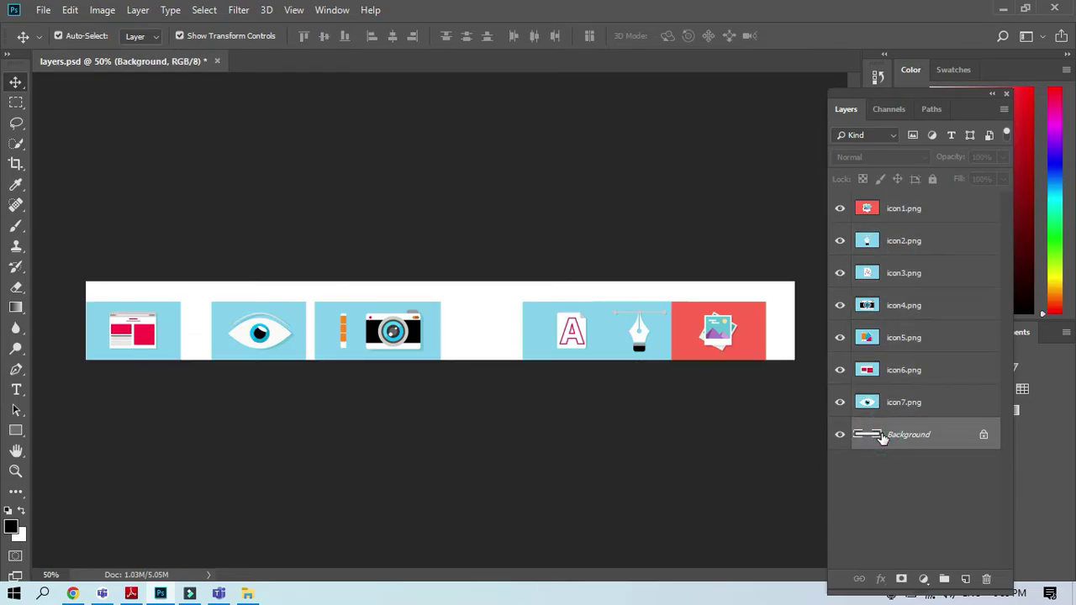
click(907, 209)
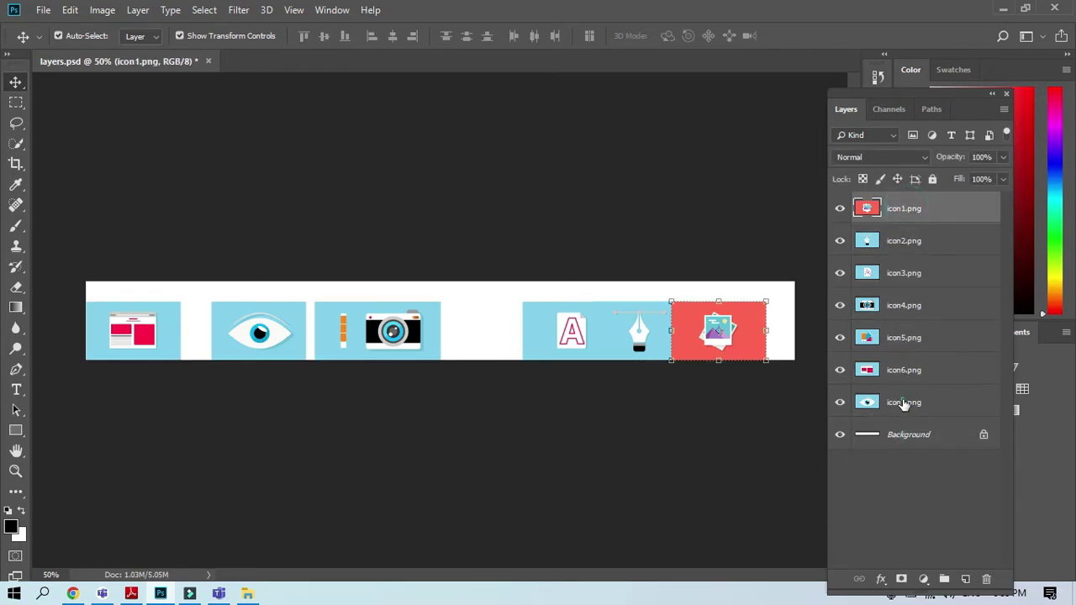
shift+click(905, 403)
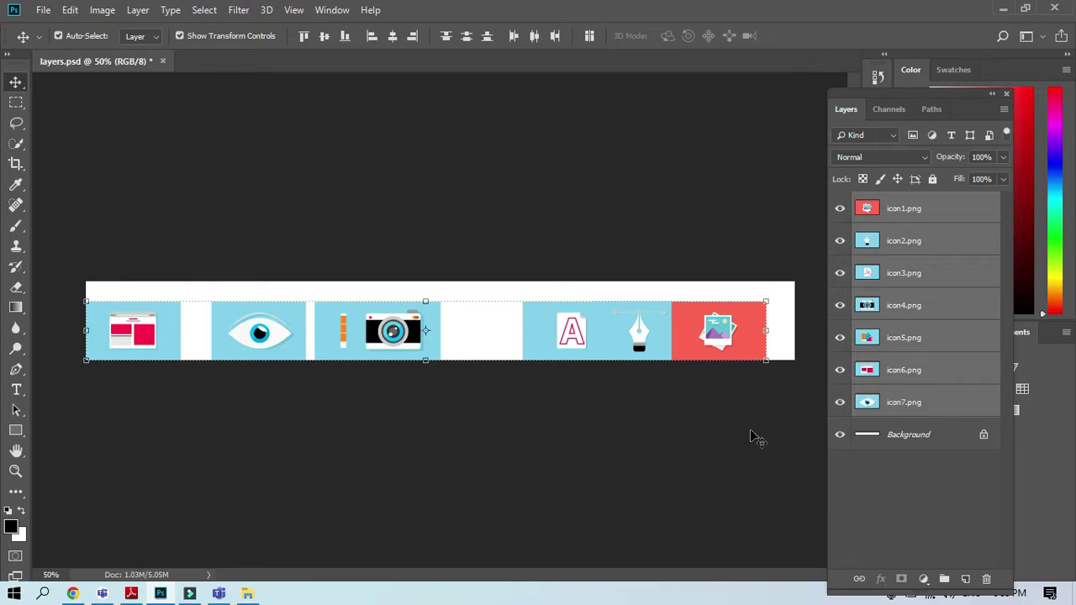
key(ctrl)
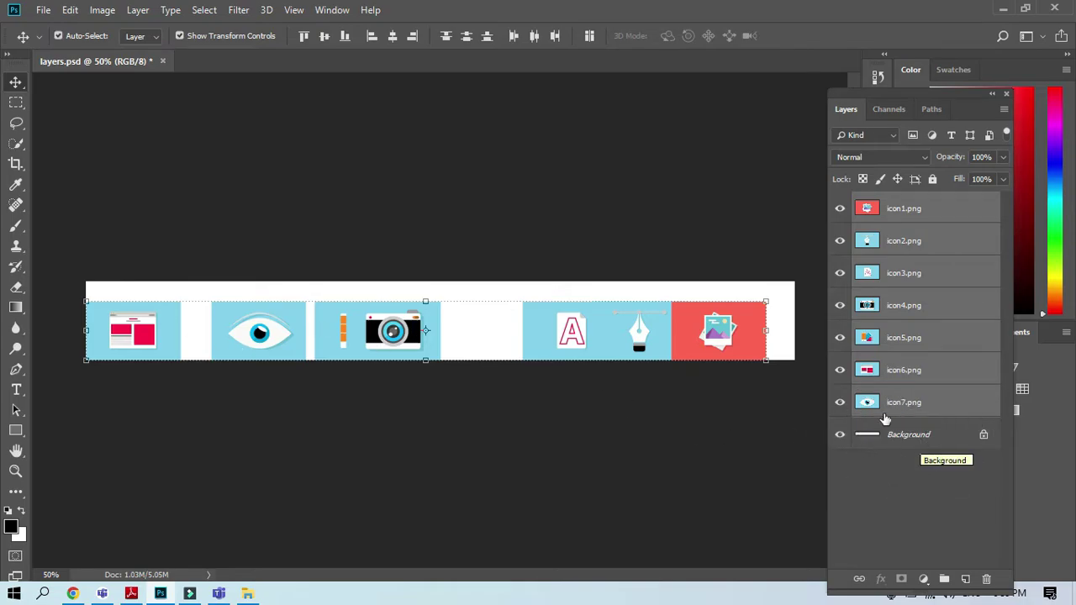
key(ctrl)
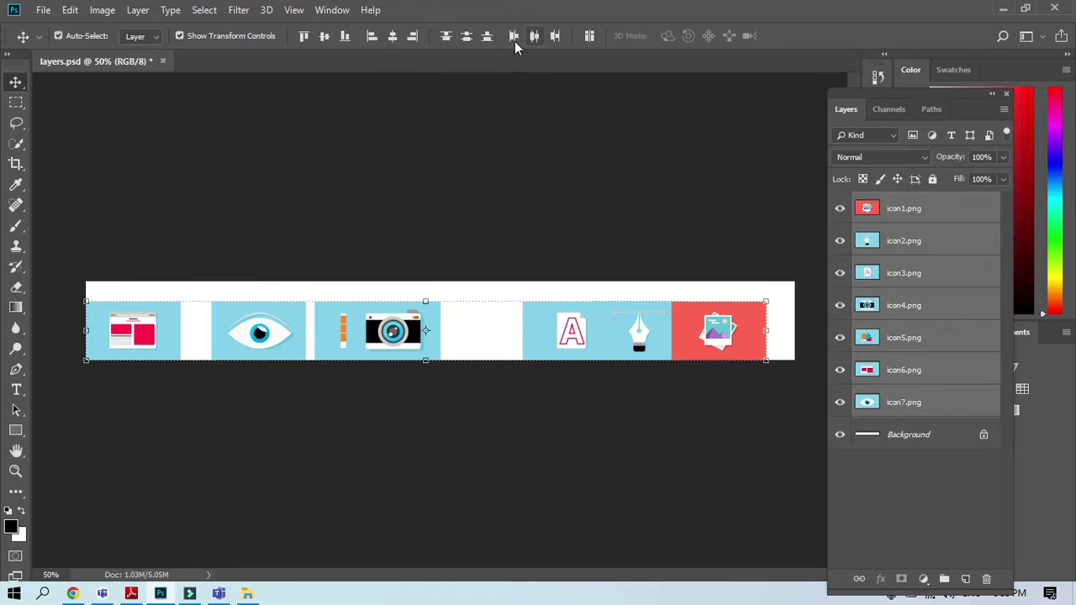
key(ctrl)
click(539, 35)
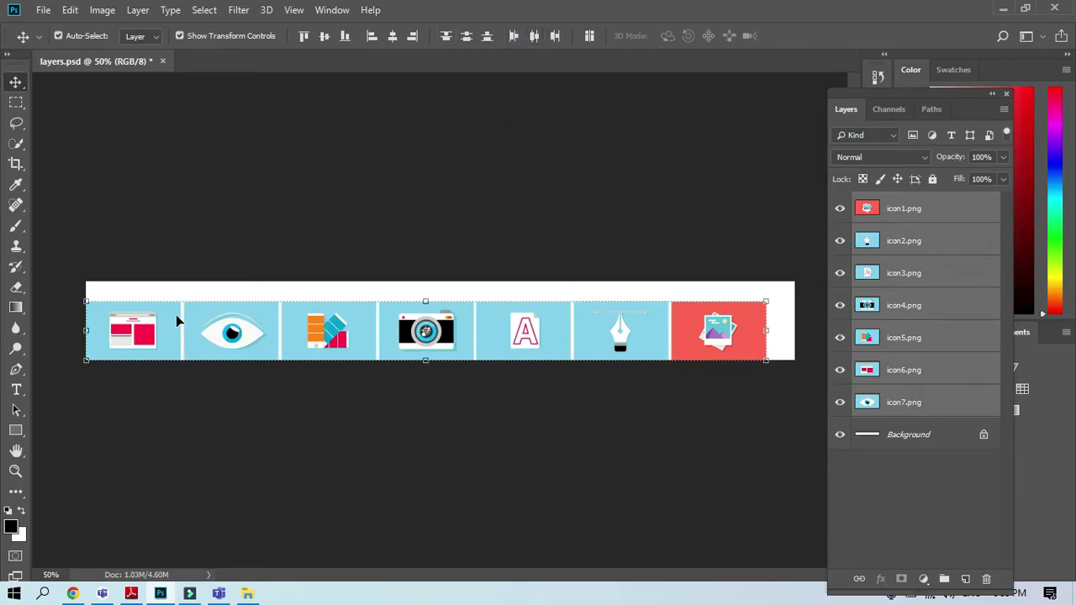
Check the gaps between the icons and distribute them by horizontal centers, right edges, left edges and vertical centers
click(171, 320)
click(190, 330)
click(438, 339)
click(642, 343)
click(531, 37)
click(550, 38)
click(513, 38)
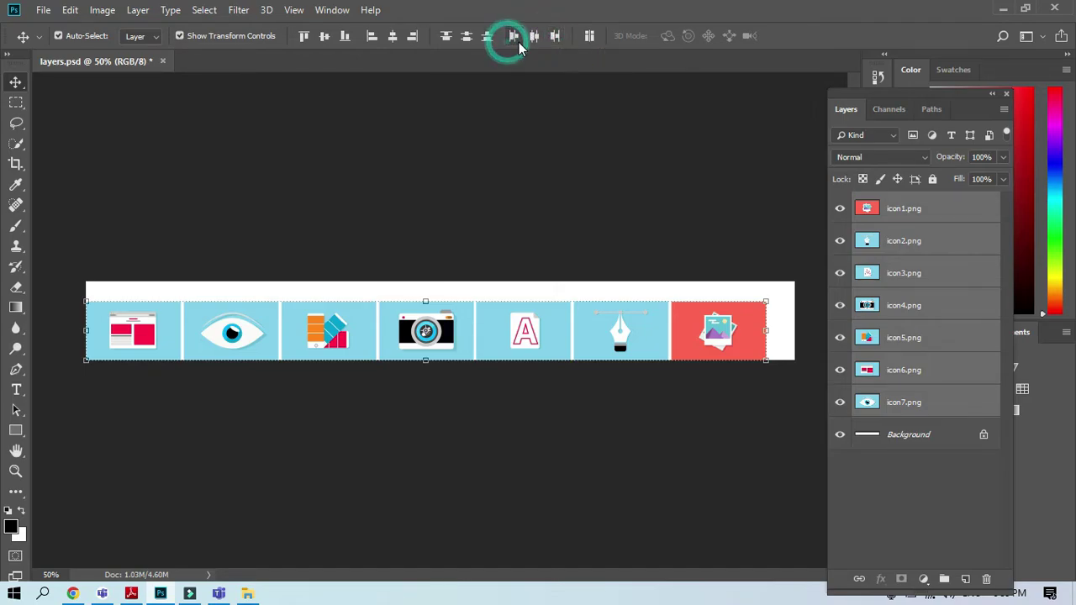
click(467, 36)
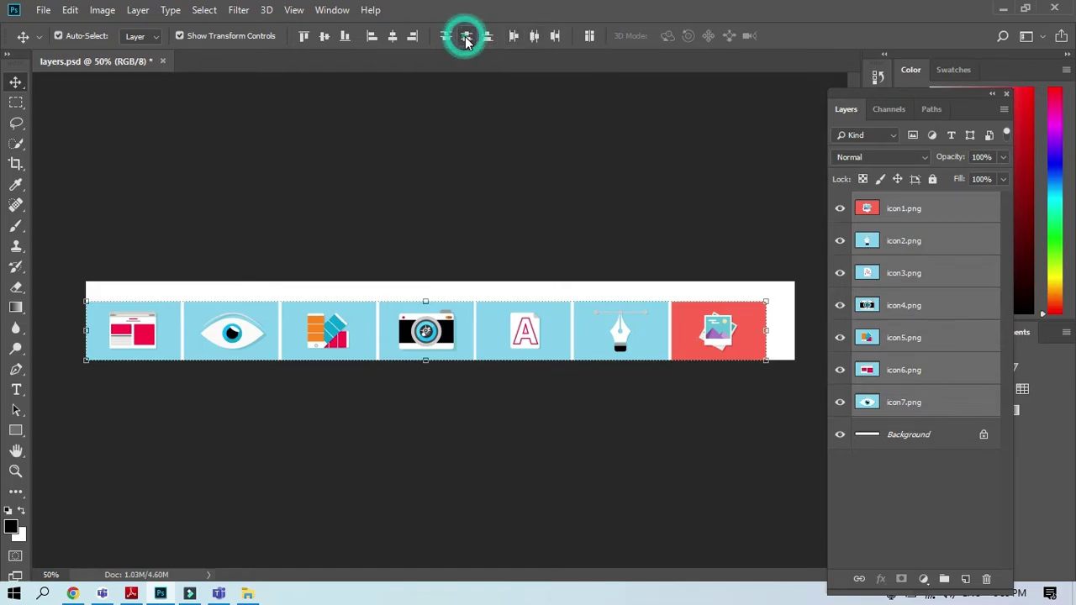
Deselect the layers, shift icon1.png left and slightly up, and move icon3.png, icon5.png and icon7.png sideways to create uneven gaps
click(619, 427)
drag(690, 341, 613, 309)
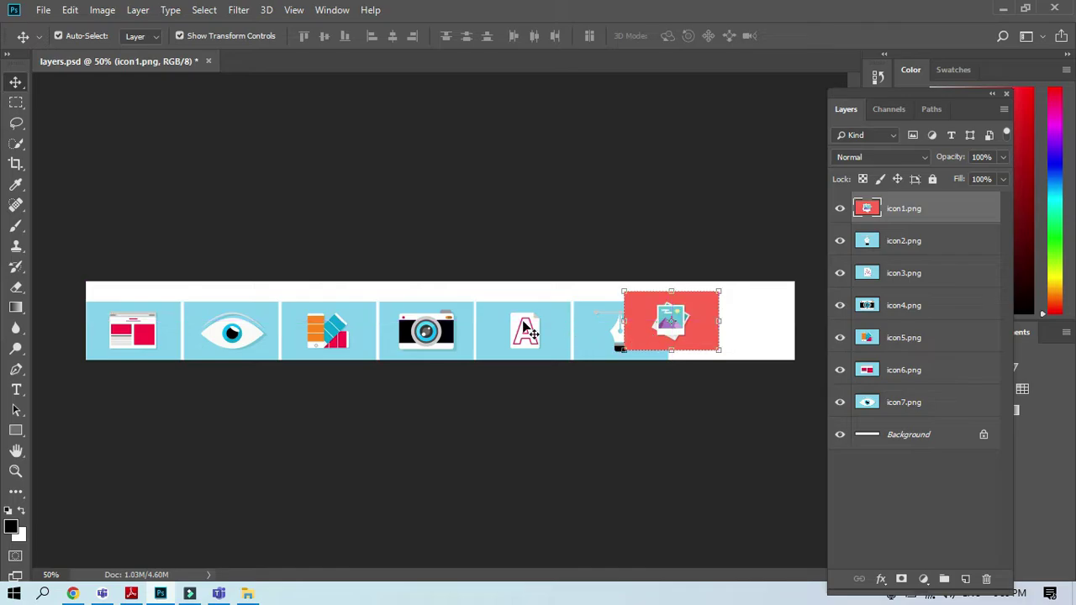
click(519, 328)
drag(516, 326, 480, 326)
drag(313, 336, 344, 336)
drag(267, 329, 314, 329)
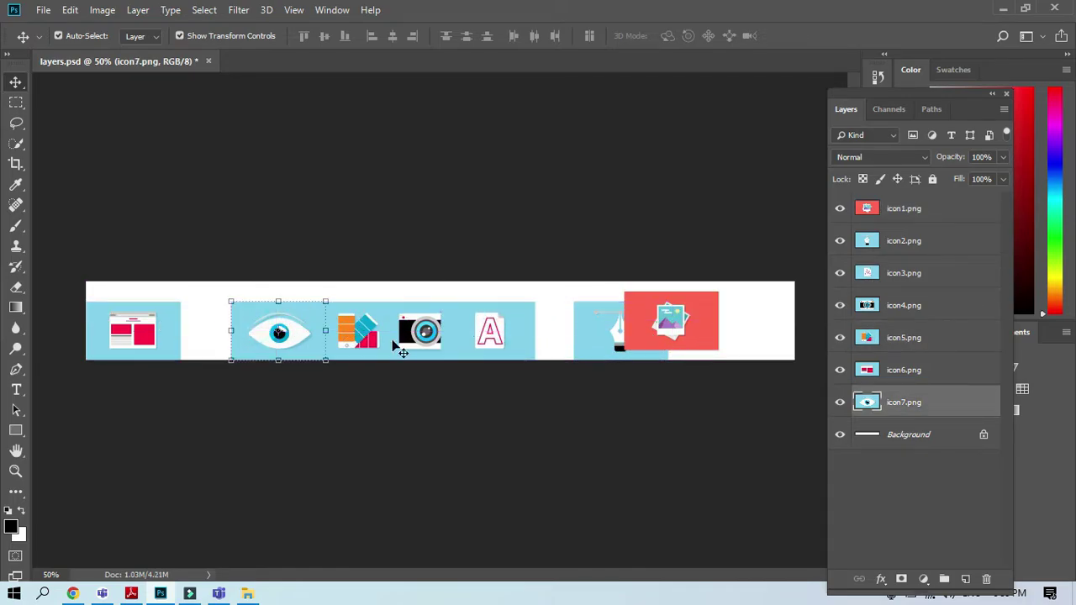
click(561, 347)
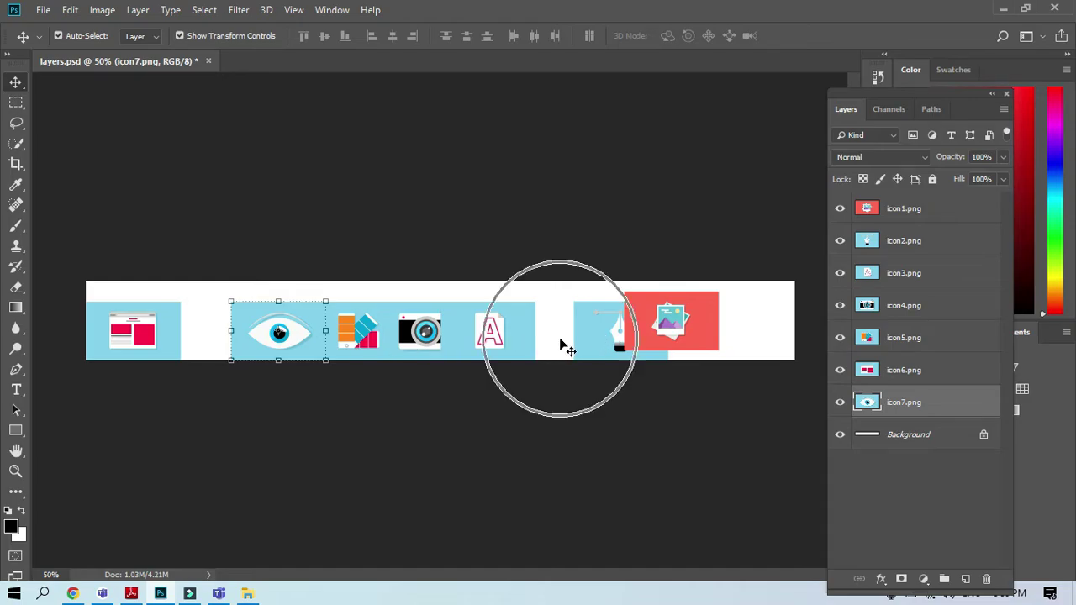
Select the icon1.png through icon7.png layers and distribute them by horizontal centers and vertical centers
click(912, 215)
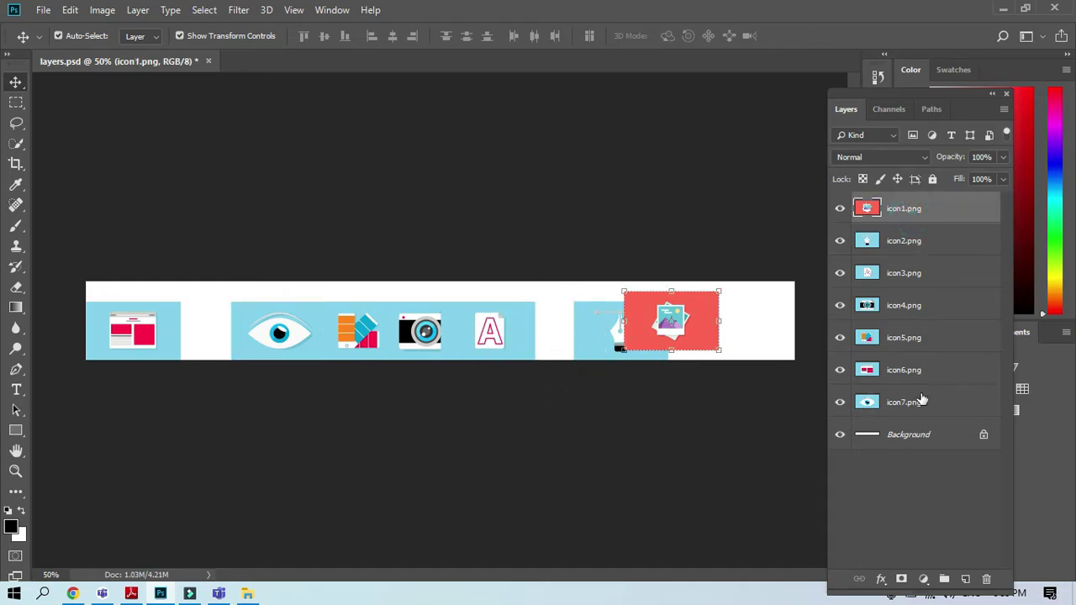
shift+click(907, 404)
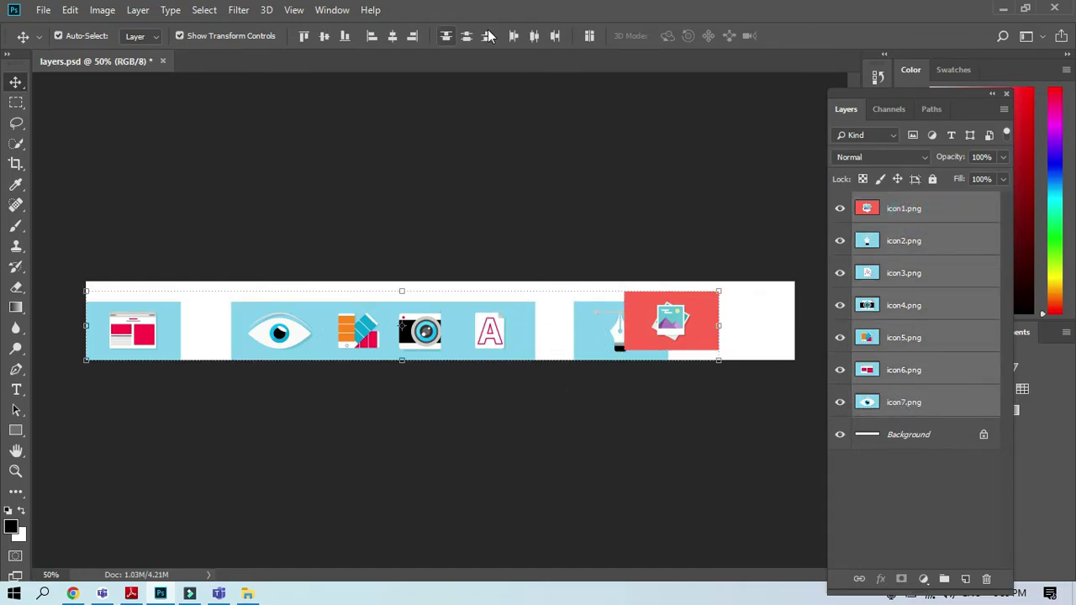
click(532, 40)
click(532, 39)
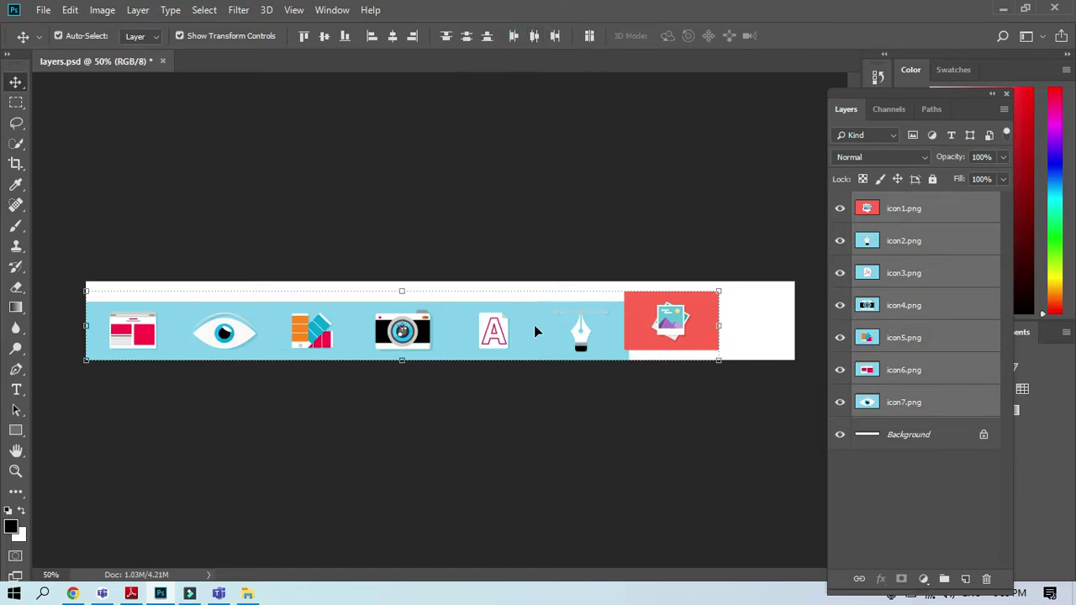
click(468, 37)
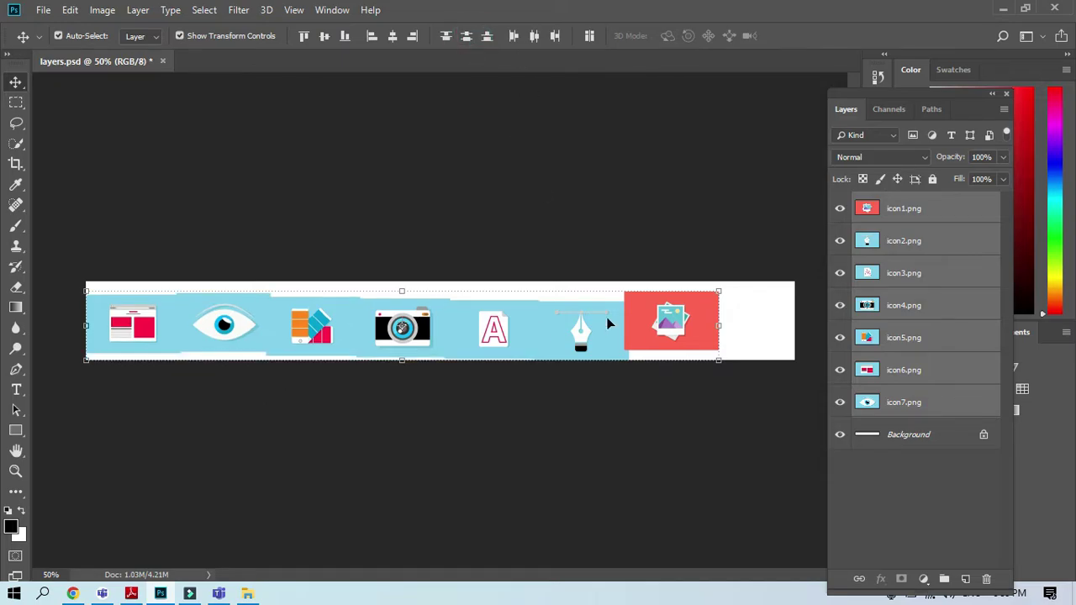
Deselect the layers and move icon1.png, icon2.png, icon3.png and icon4.png to the right to leave uneven gaps
click(728, 386)
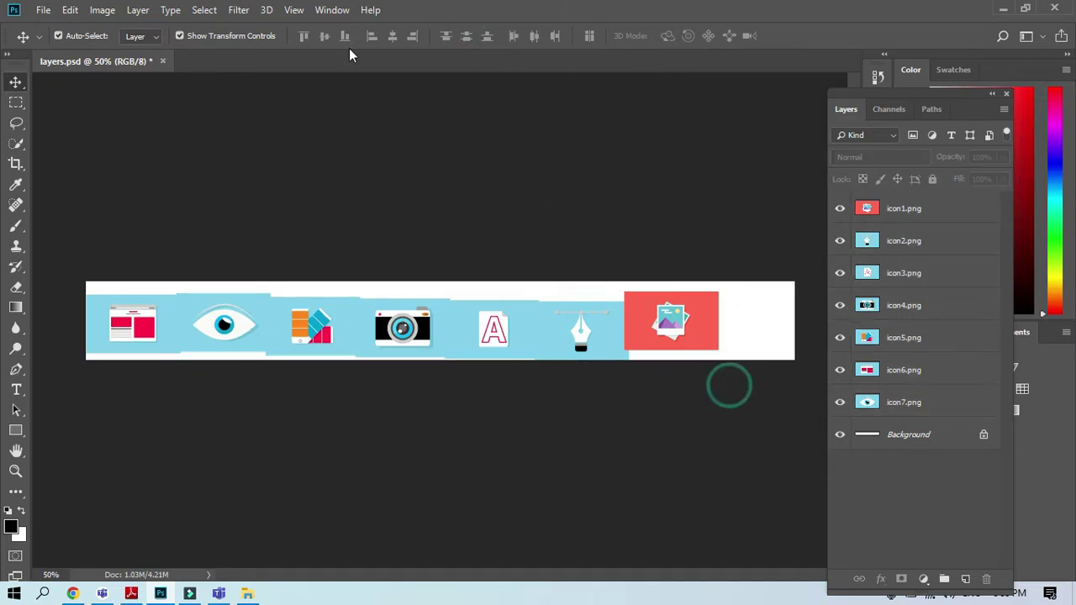
drag(661, 308, 726, 309)
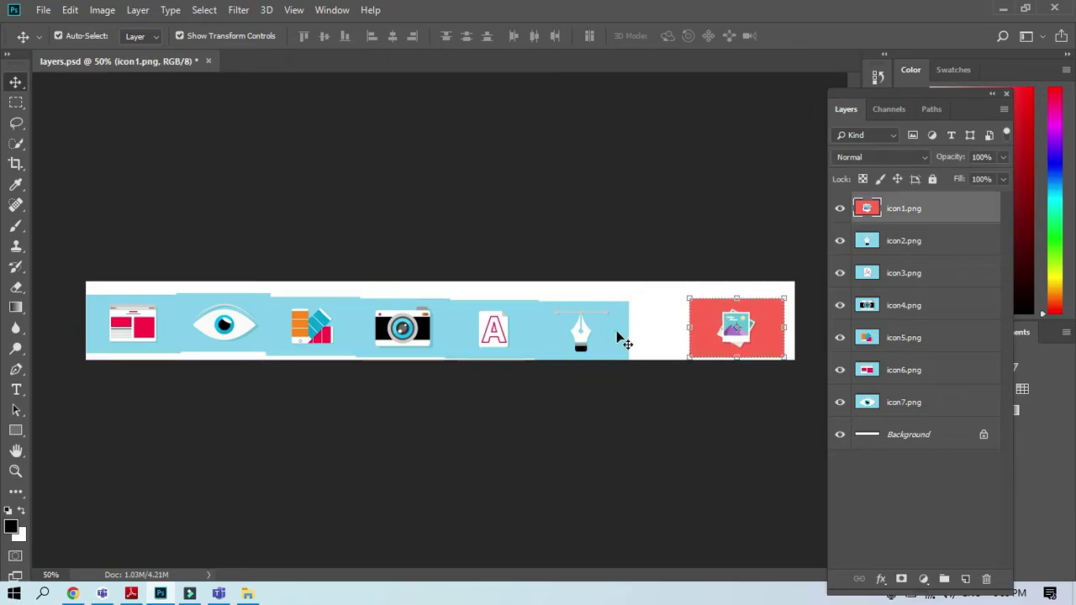
drag(596, 331, 616, 327)
drag(488, 311, 532, 313)
drag(432, 333, 539, 337)
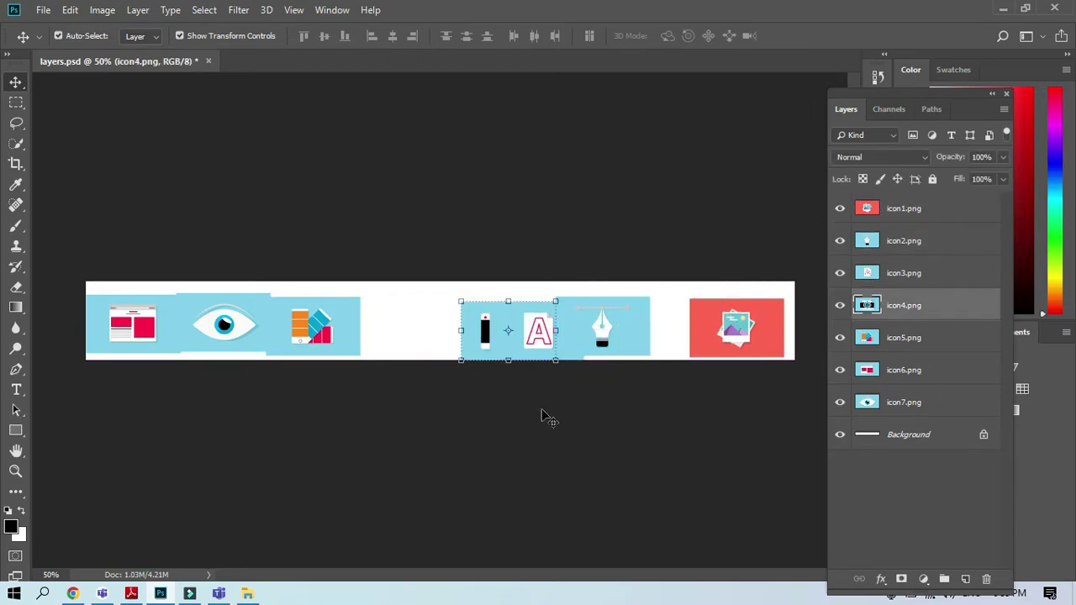
Switch to lecture 5.pdf in Adobe Reader, view the Layer Group slide on page 9 and return to Photoshop
click(131, 593)
scroll(435, 339, down, 1)
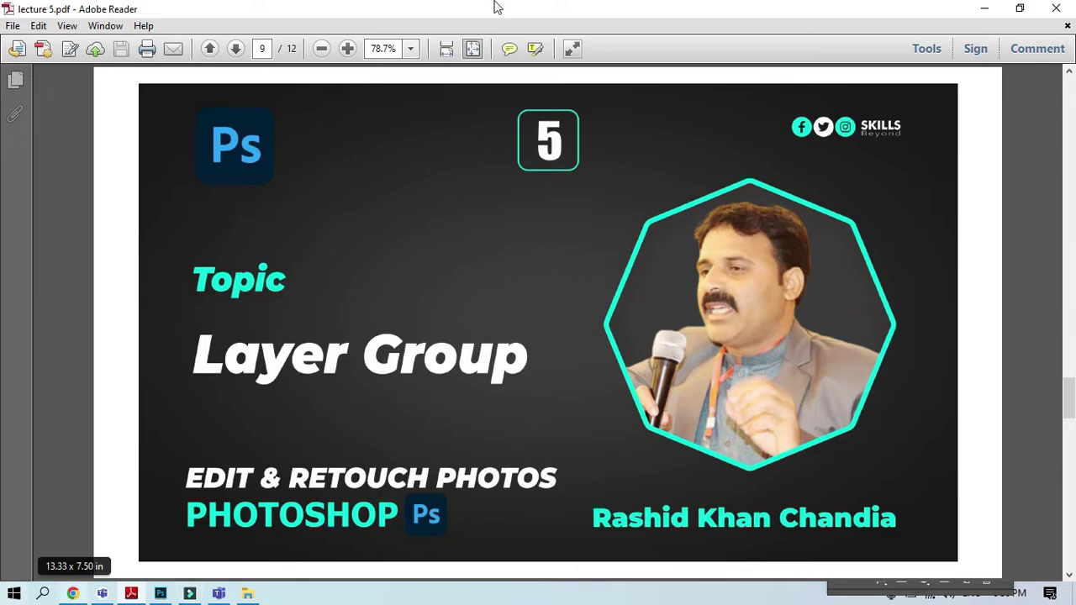
click(984, 8)
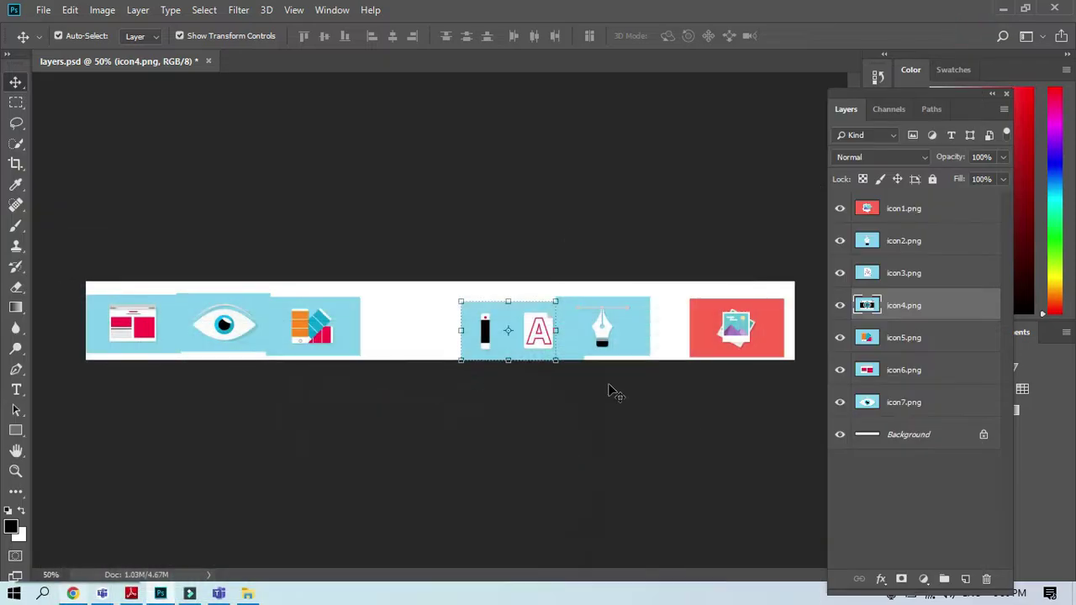
Select the icon1.png through icon7.png layers and combine them into one layer group
click(914, 401)
click(913, 369)
click(900, 211)
ctrl+click(905, 245)
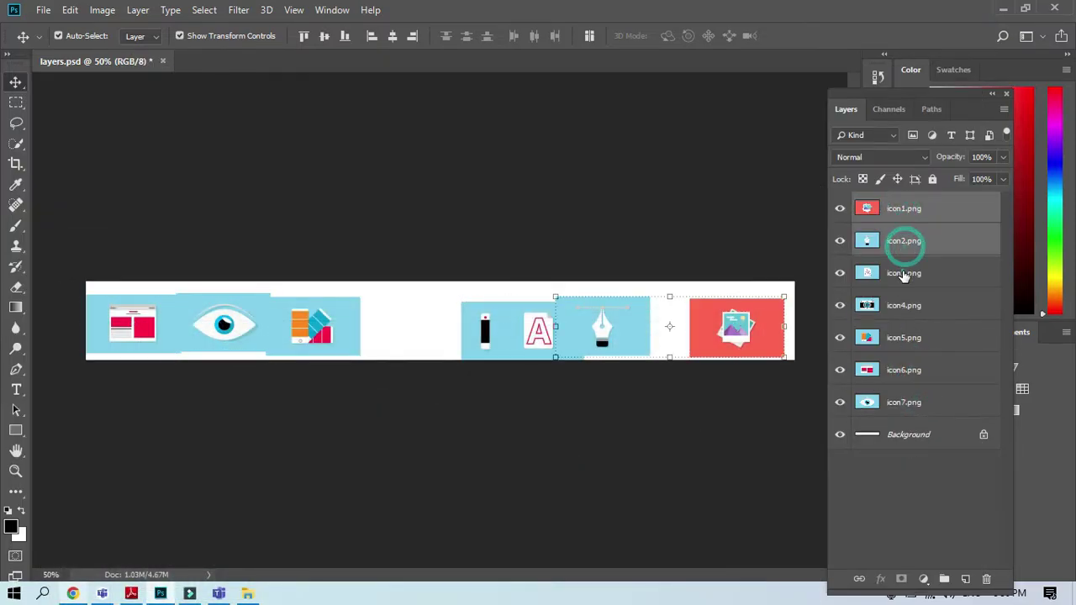
ctrl+click(903, 274)
ctrl+click(902, 306)
ctrl+click(897, 338)
ctrl+click(895, 369)
ctrl+click(892, 404)
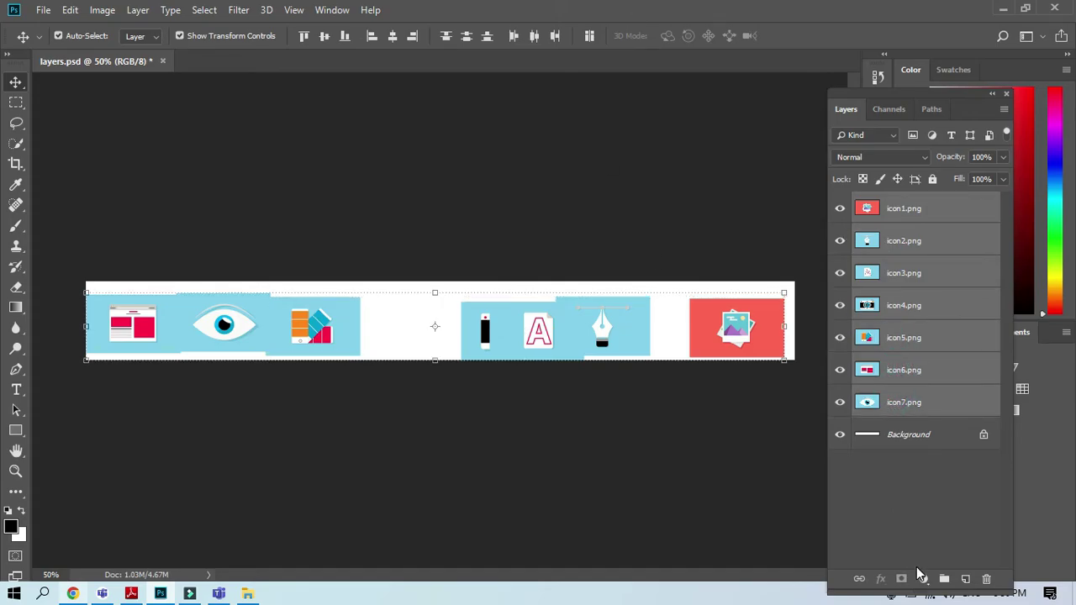
click(945, 579)
click(945, 580)
click(889, 205)
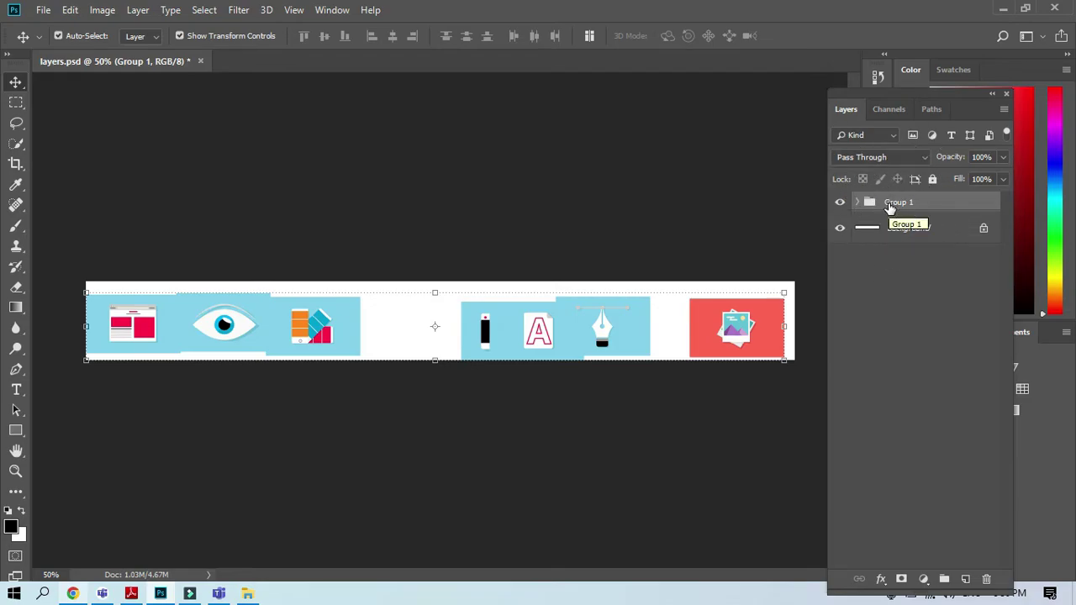
Expand Group 1, move icon1.png and icon2.png below icon4.png in the layer order, and collapse the group
click(858, 206)
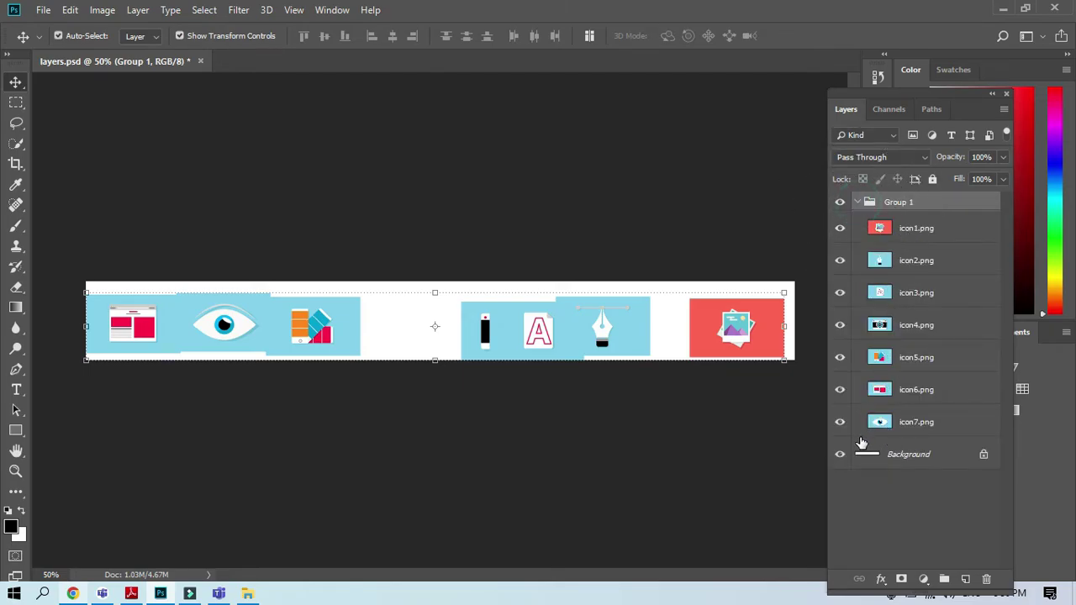
drag(922, 228, 912, 252)
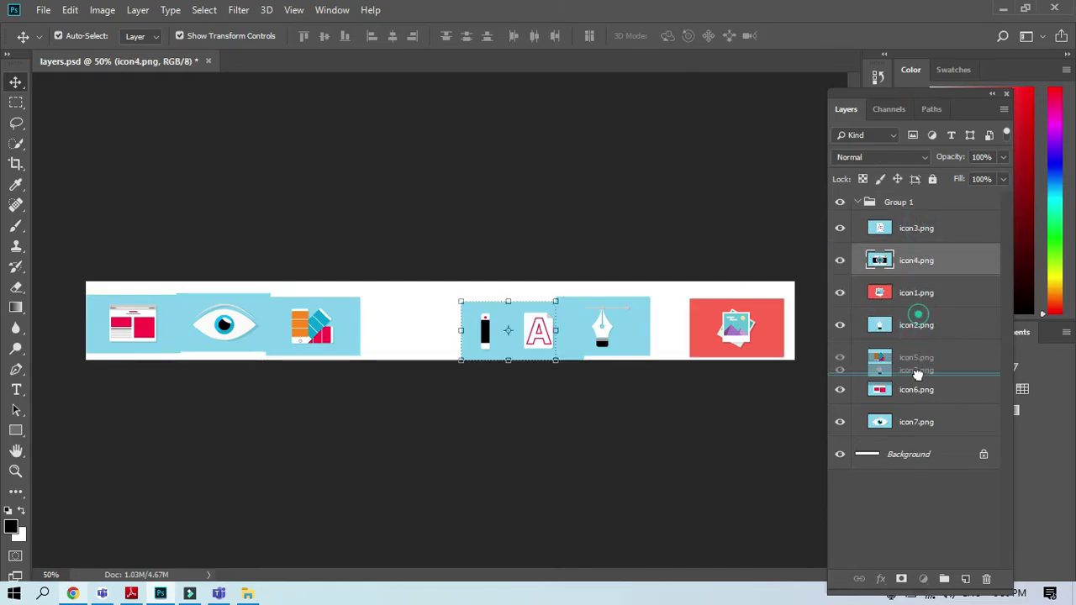
click(919, 334)
click(857, 201)
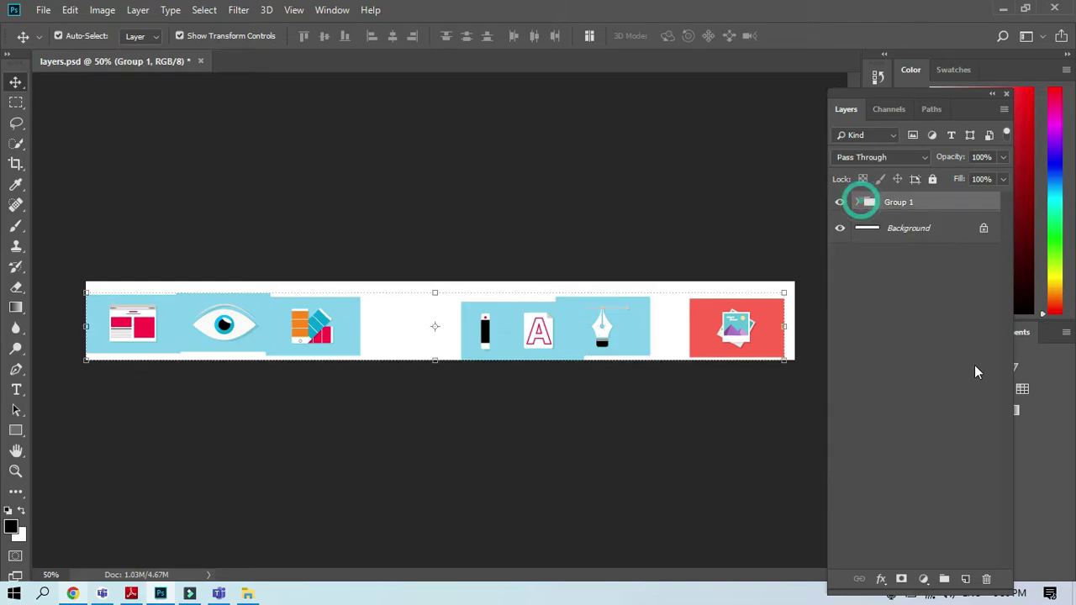
Hide and delete Group 1, undo the deletion and make the group visible again
click(840, 203)
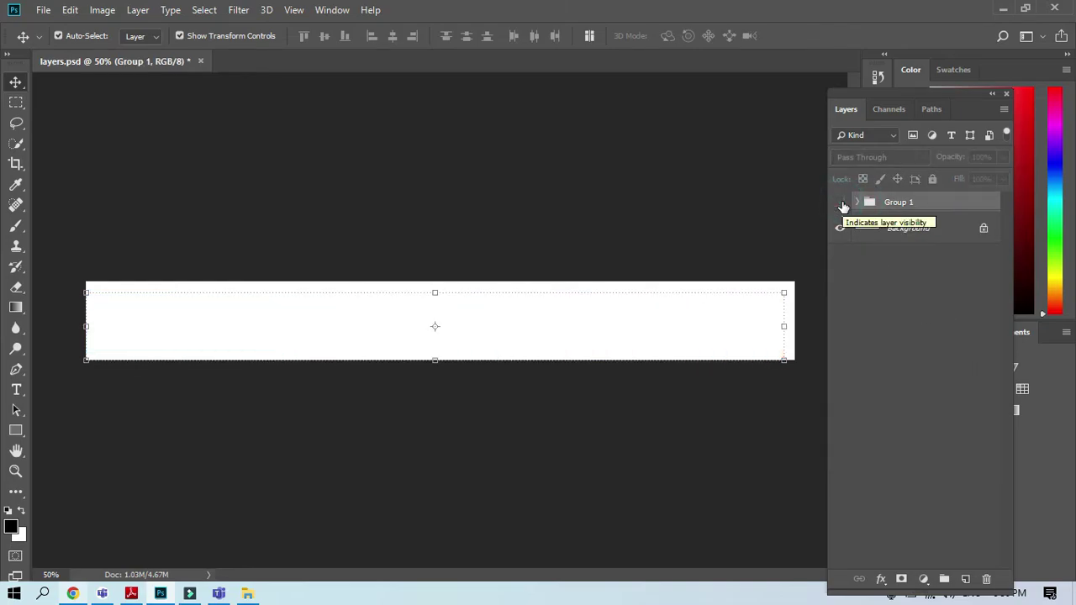
drag(902, 205, 987, 579)
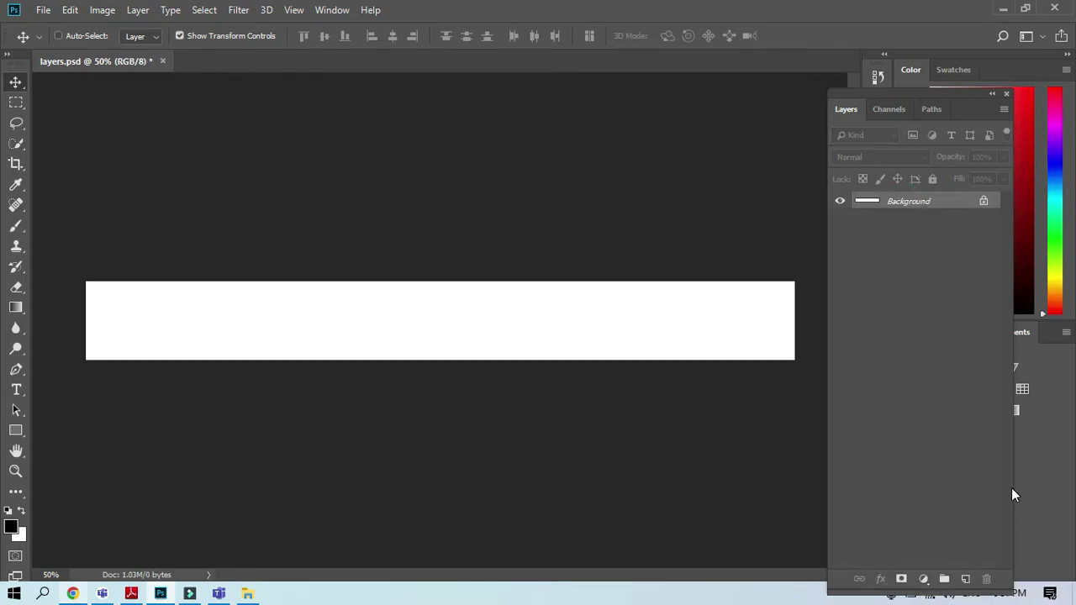
key(ctrl+z)
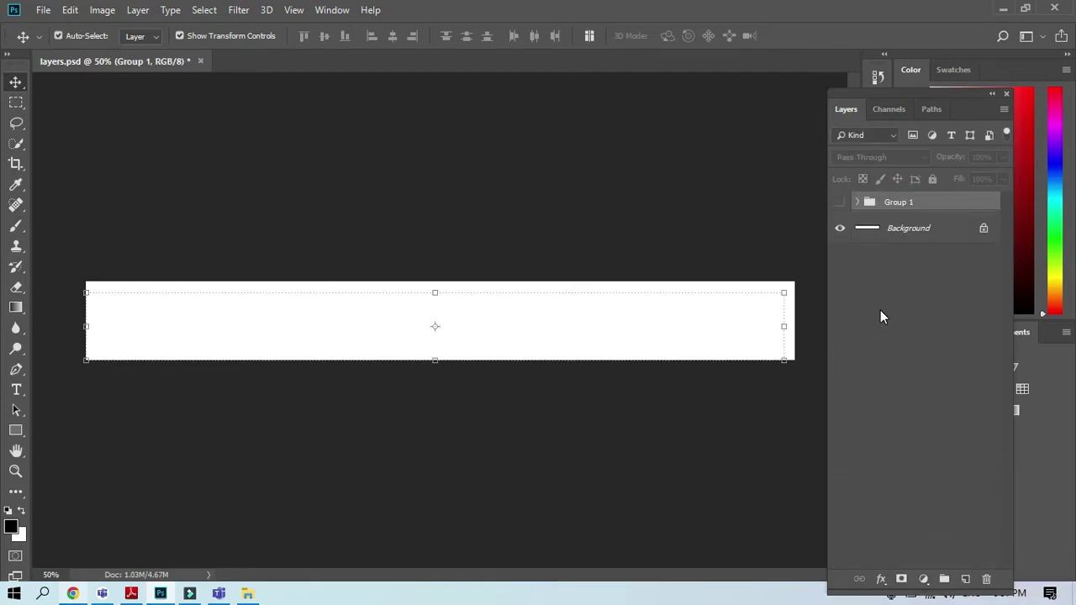
click(896, 368)
click(611, 345)
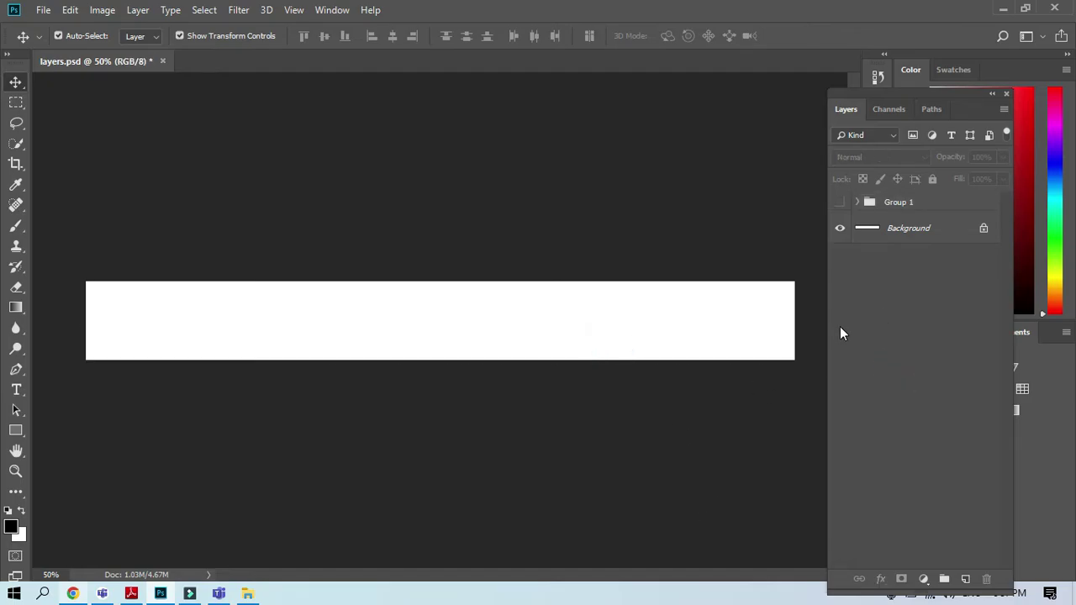
click(840, 202)
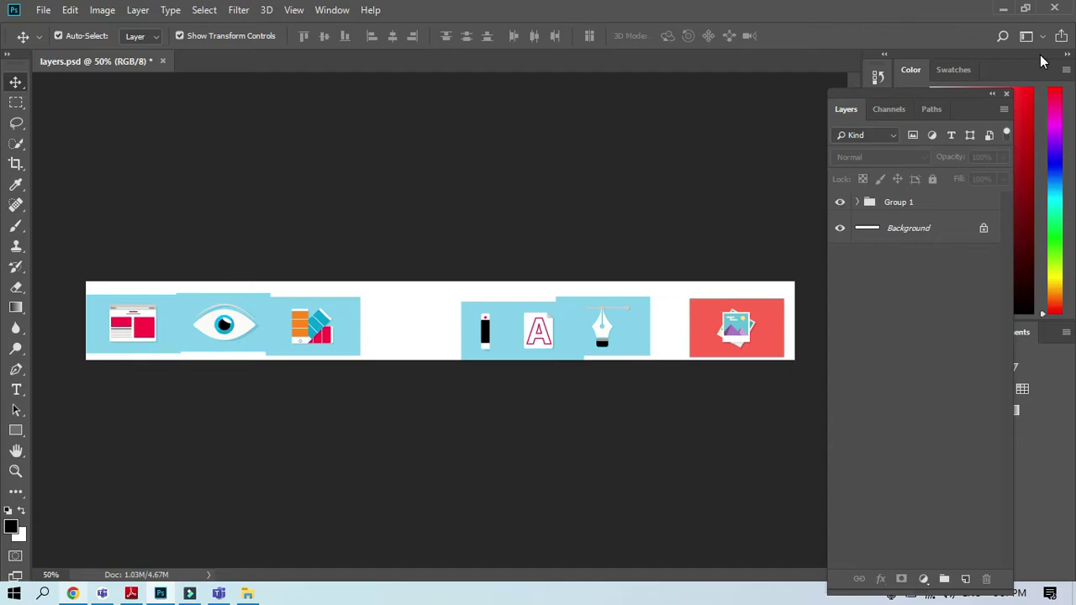
Place the sky image from the Lecture 05 folder into layers.psd and move its layer into Group 1
click(1000, 10)
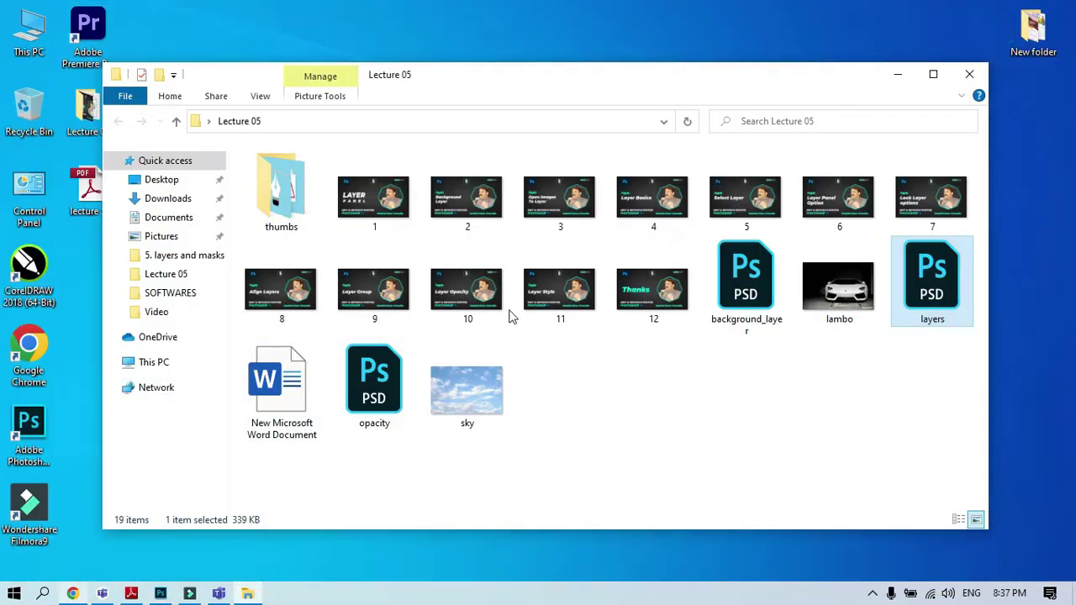
drag(467, 389, 732, 286)
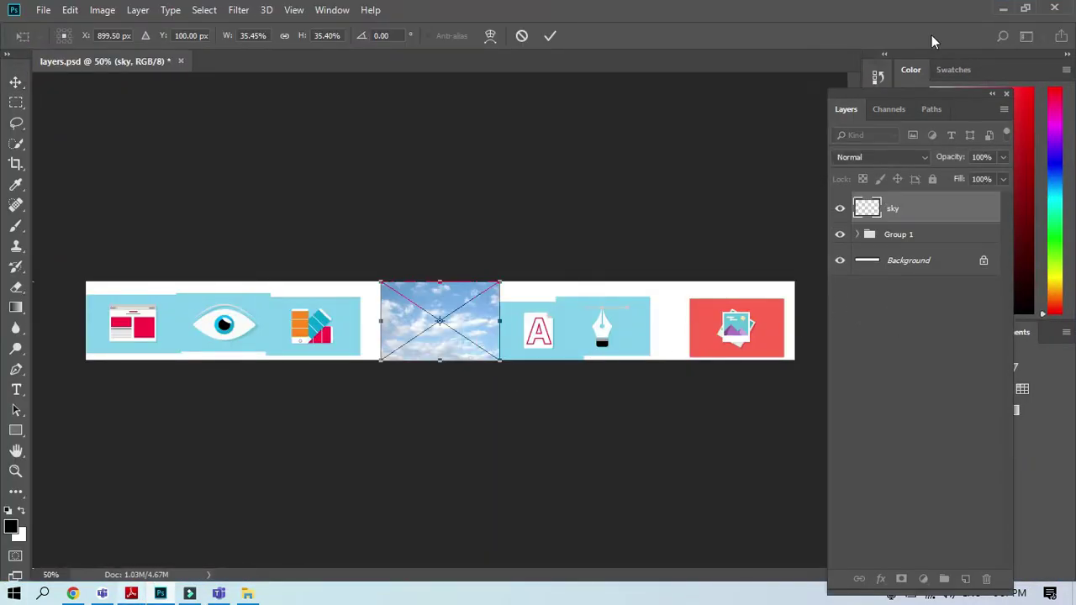
click(905, 208)
click(896, 209)
drag(940, 213, 915, 234)
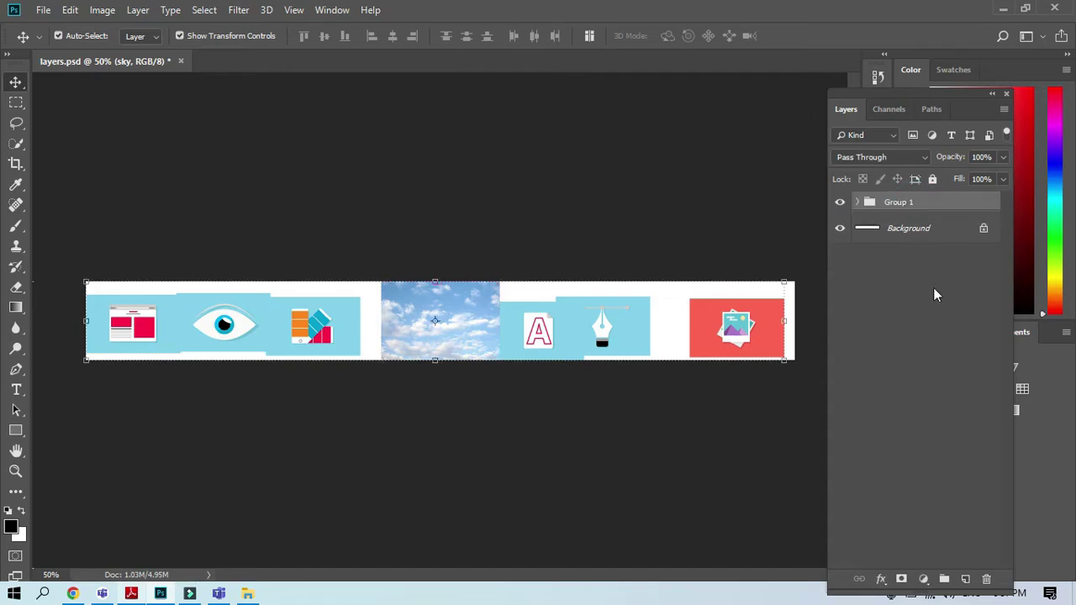
Expand Group 1 and combine the icon3.png and icon4.png layers into a nested group
click(856, 202)
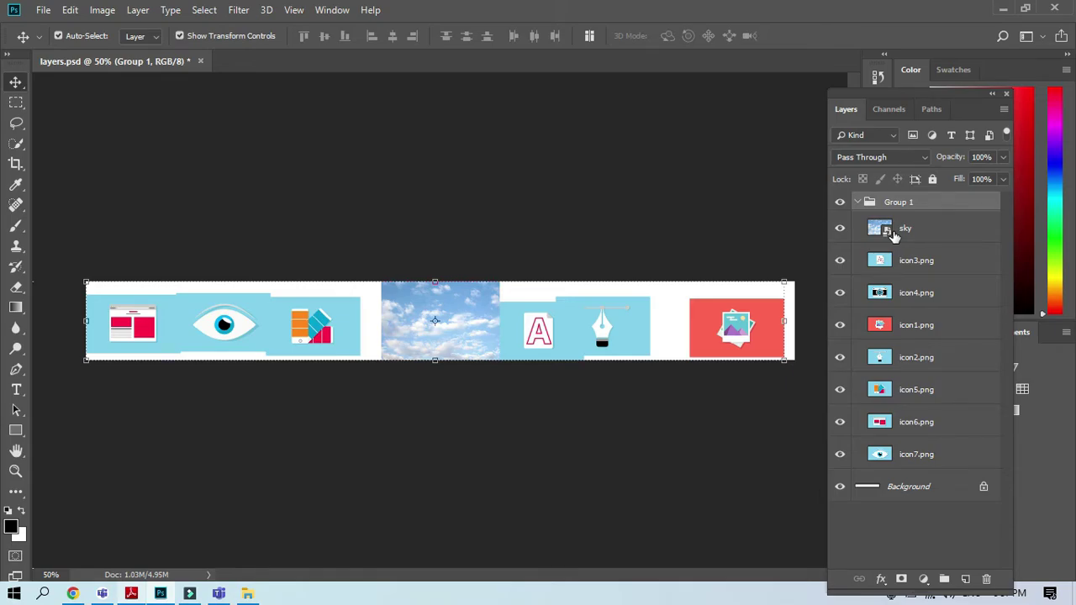
click(920, 264)
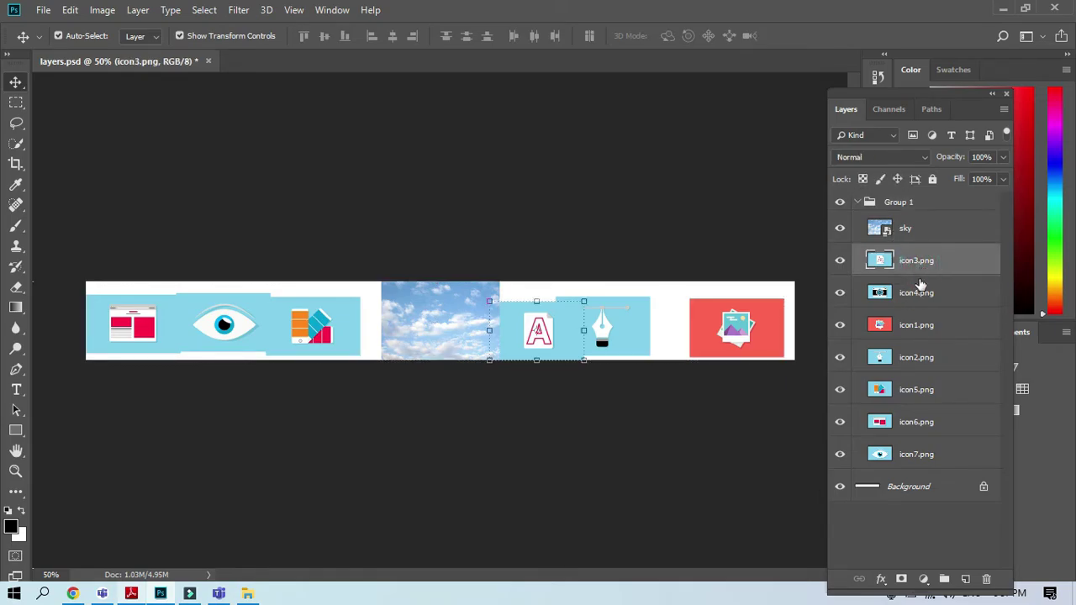
shift+click(907, 302)
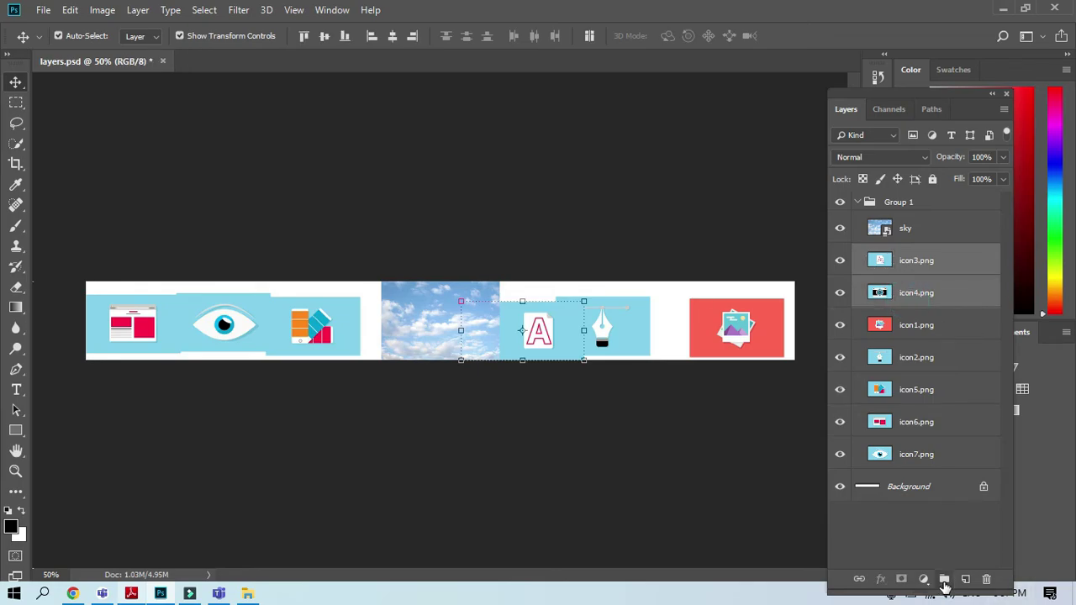
click(944, 580)
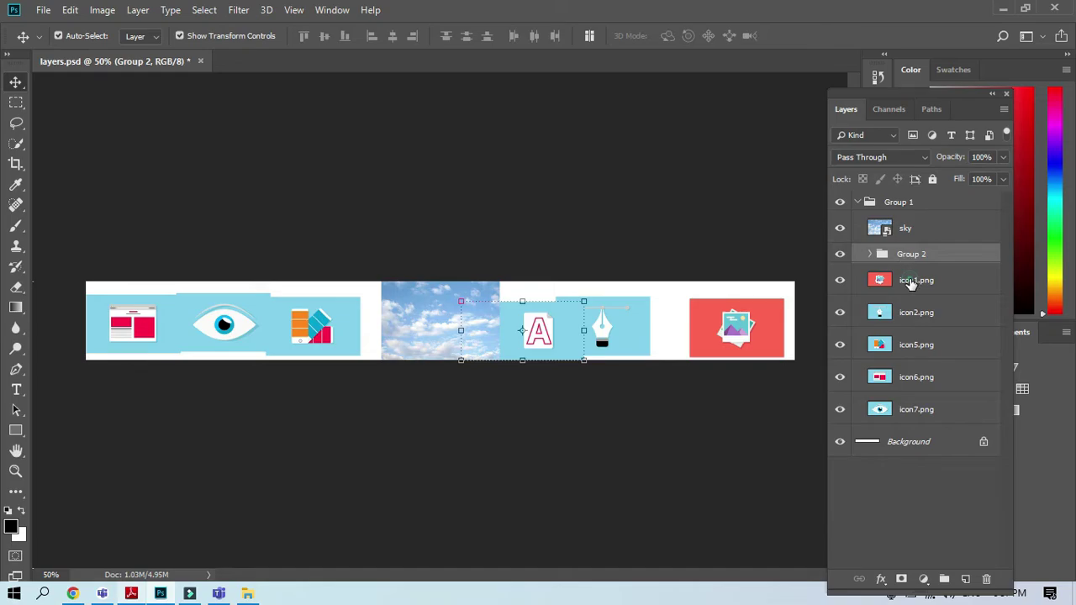
Combine the icon1.png, icon2.png and icon5.png layers into a second nested group inside Group 1
click(911, 283)
ctrl+click(913, 312)
ctrl+click(908, 348)
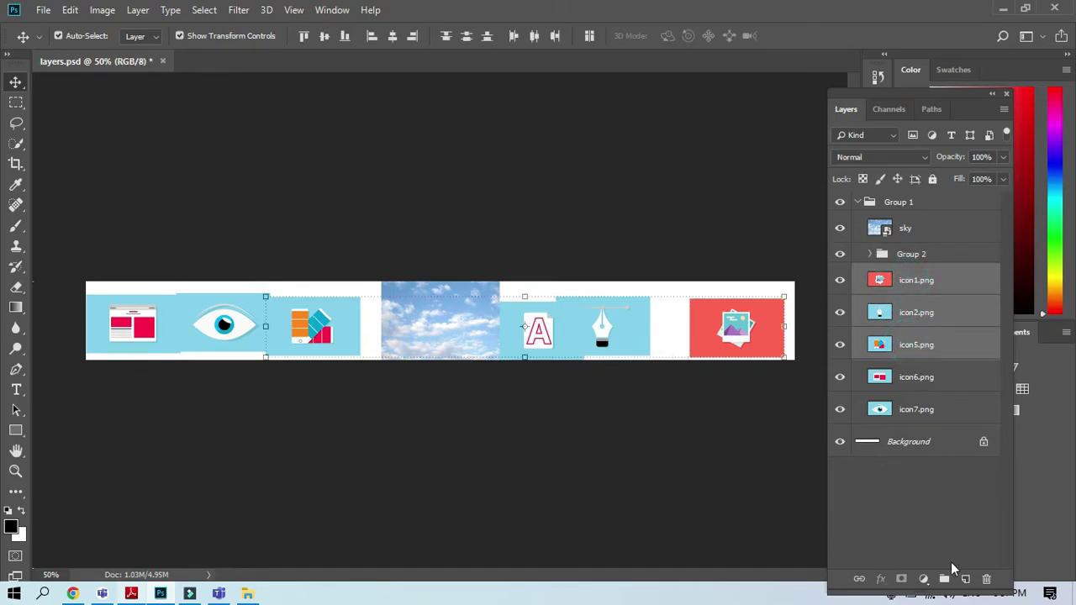
click(945, 578)
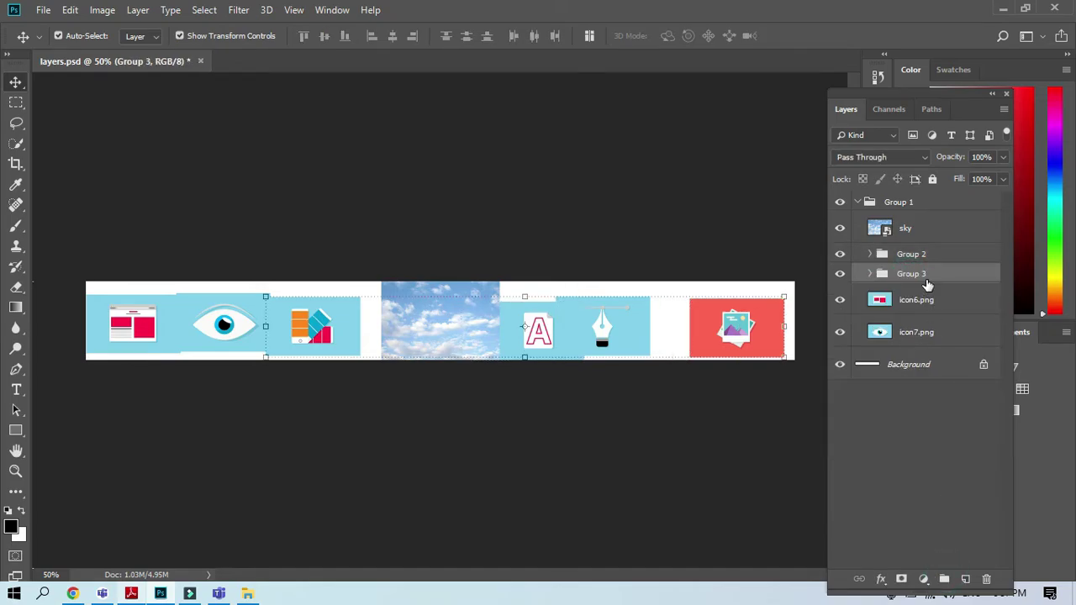
Collapse Group 1 and close layers.psd without saving the changes
click(865, 203)
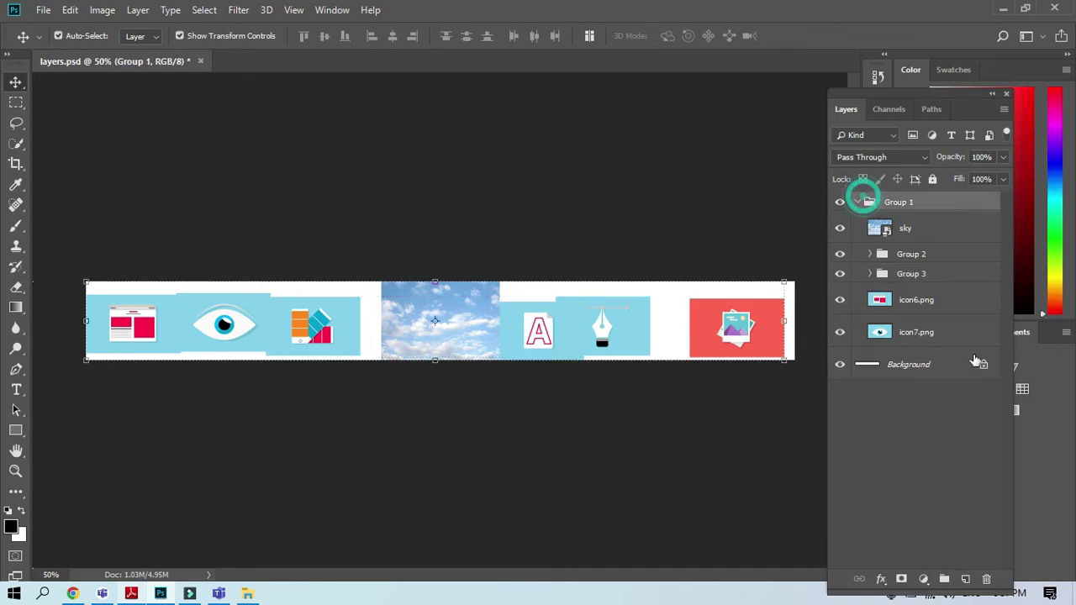
click(854, 202)
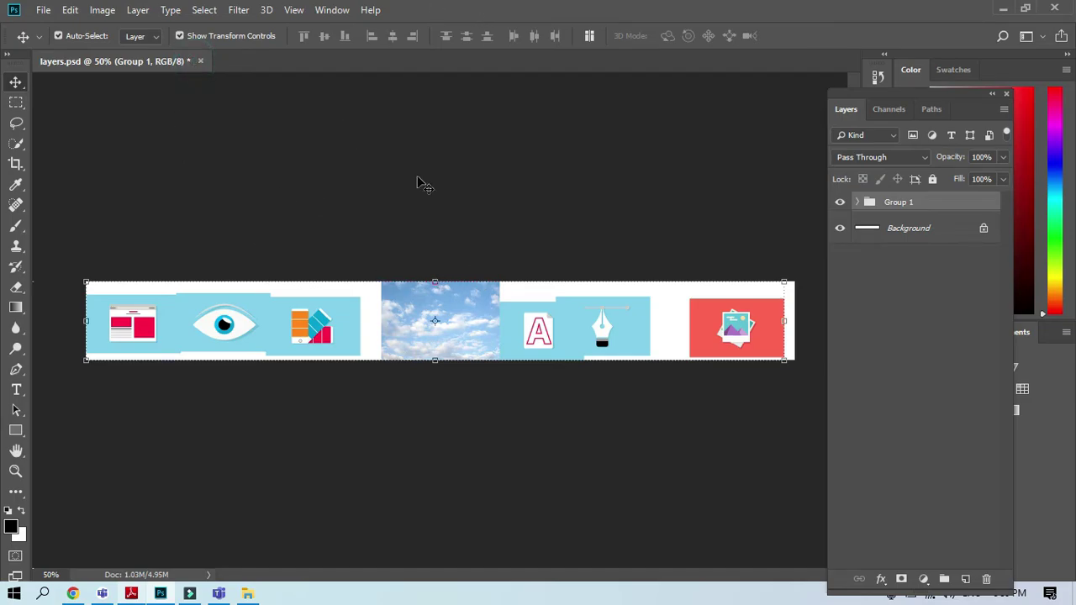
click(200, 61)
click(542, 234)
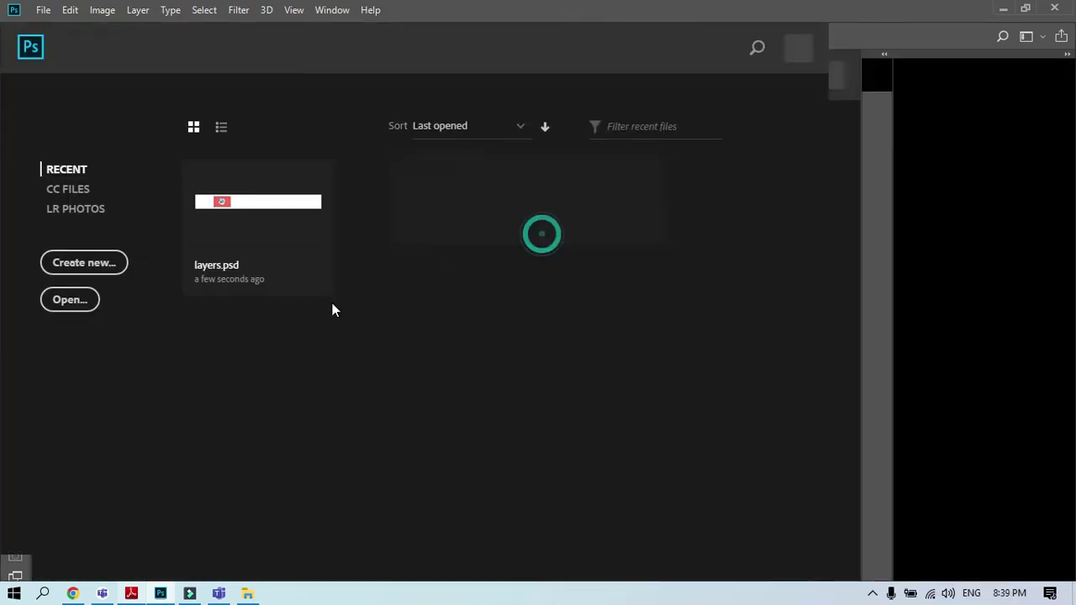
Switch to lecture 5.pdf in Adobe Reader and view the Layer Opacity slide on page 10
click(131, 593)
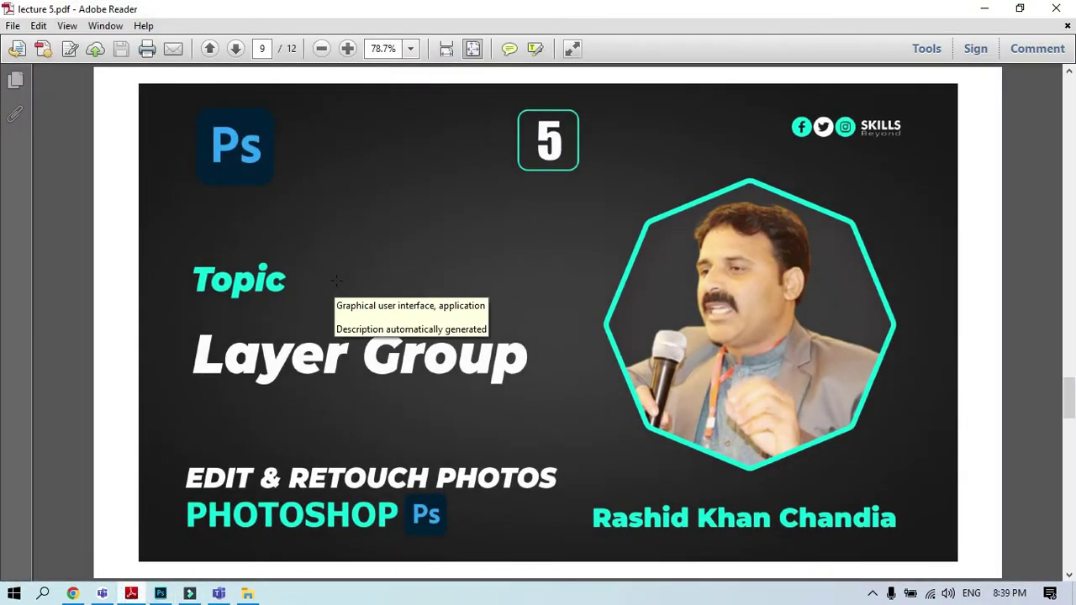
scroll(336, 281, down, 1)
scroll(336, 281, down, 1)
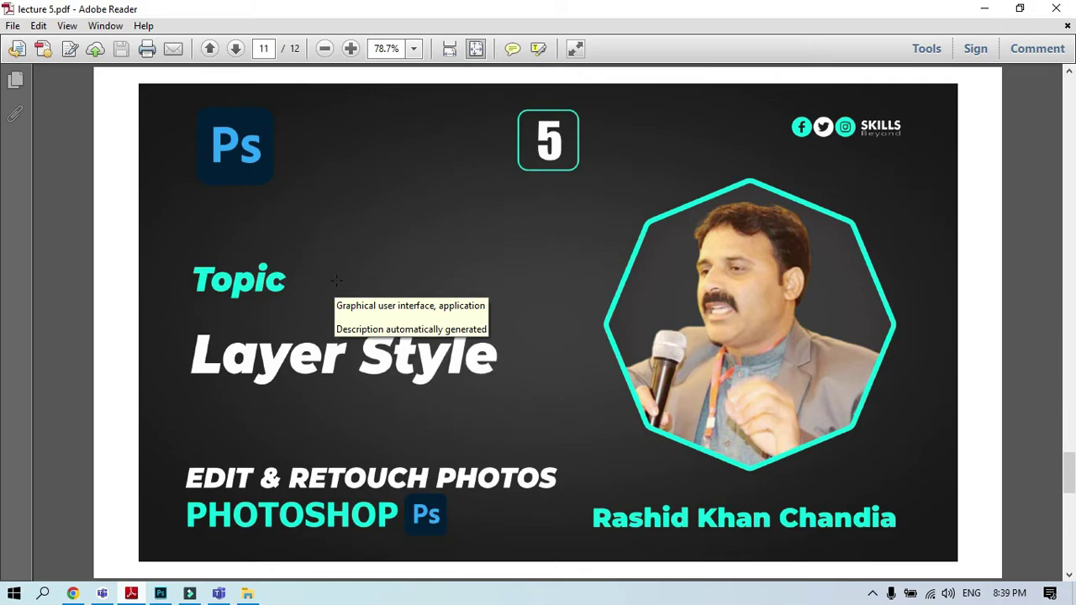
scroll(336, 281, up, 1)
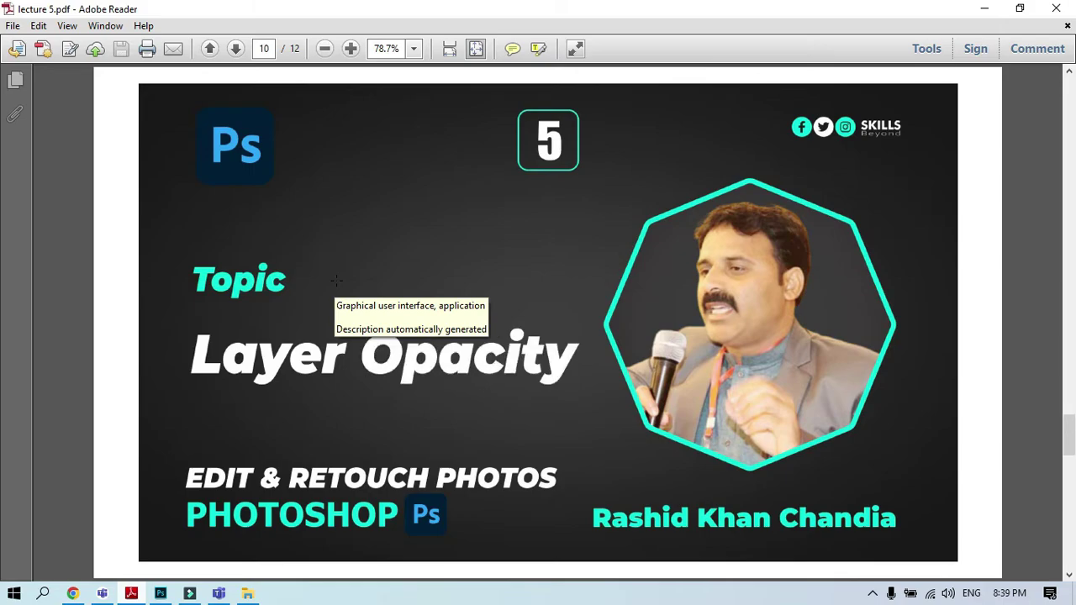
click(985, 10)
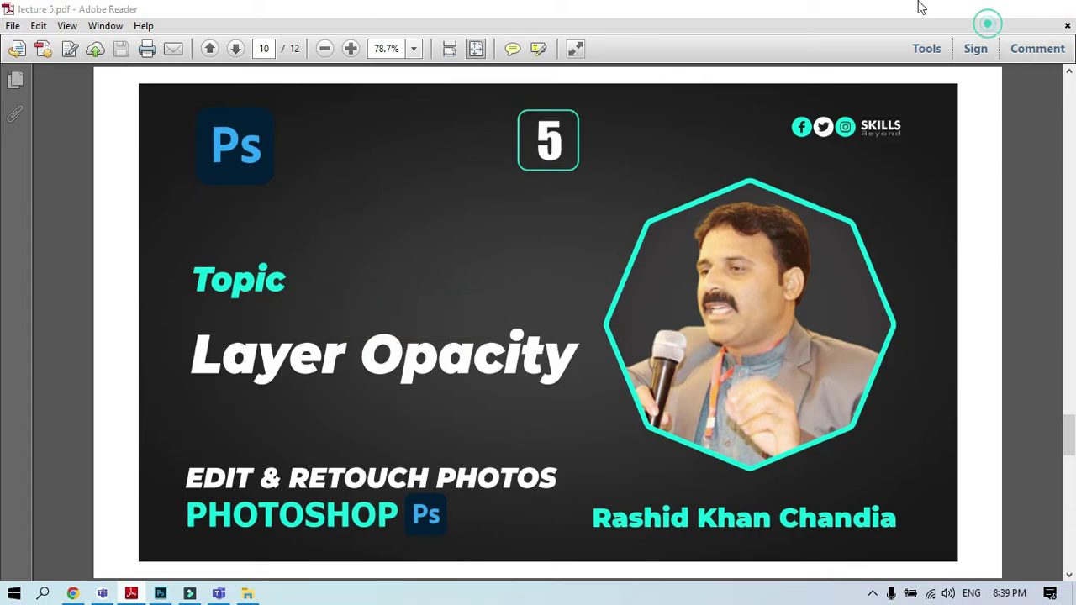
Open the sky image from the Lecture 05 folder as its own Photoshop document and select its Background layer
click(998, 11)
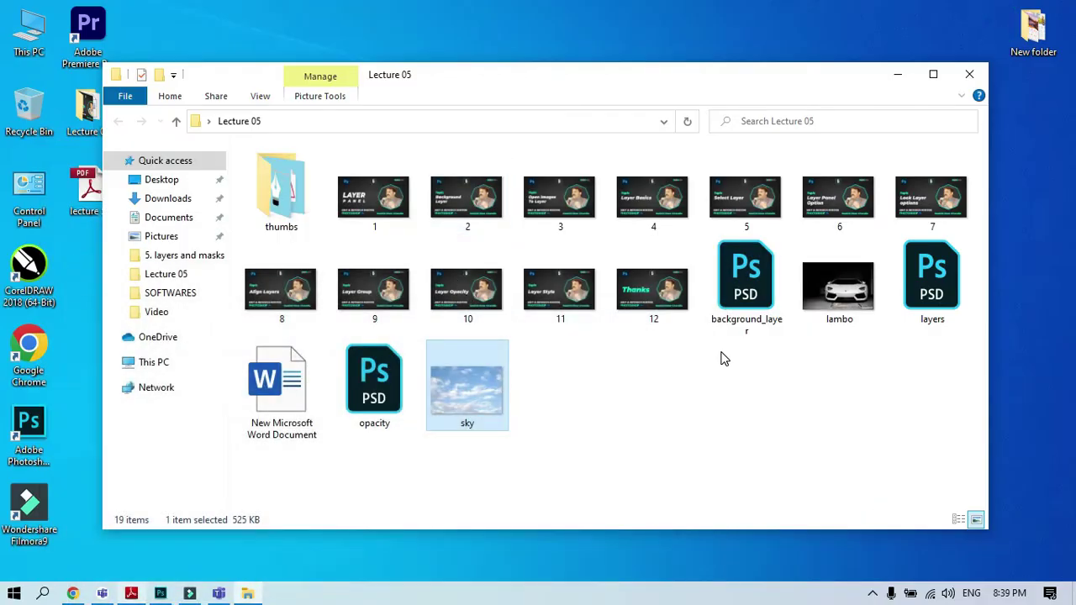
mouse_move(464, 386)
mouse_down()
mouse_move(161, 592)
mouse_move(456, 379)
mouse_up()
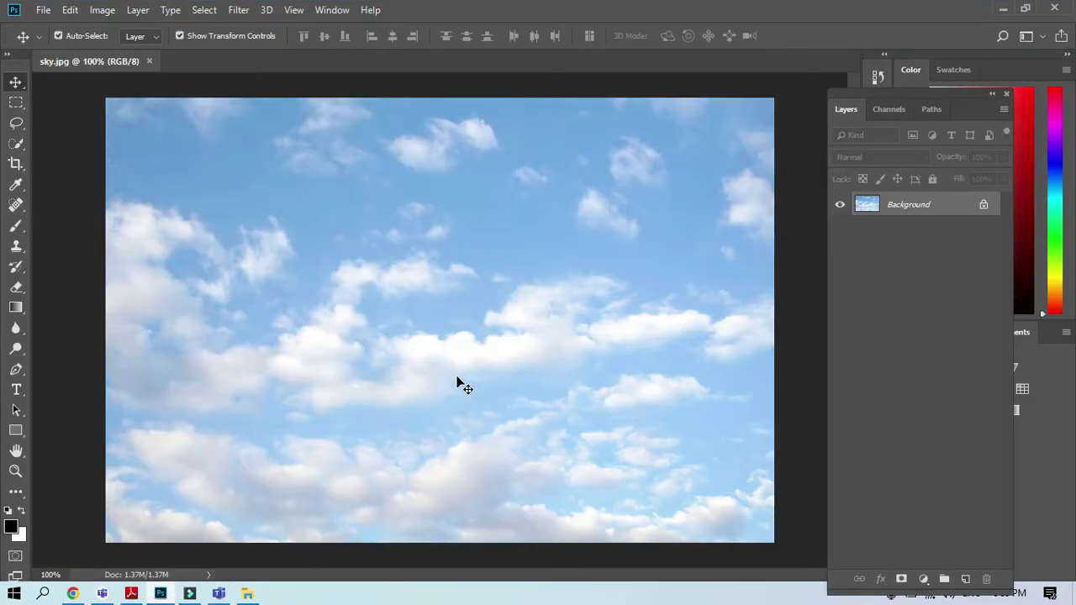
click(910, 214)
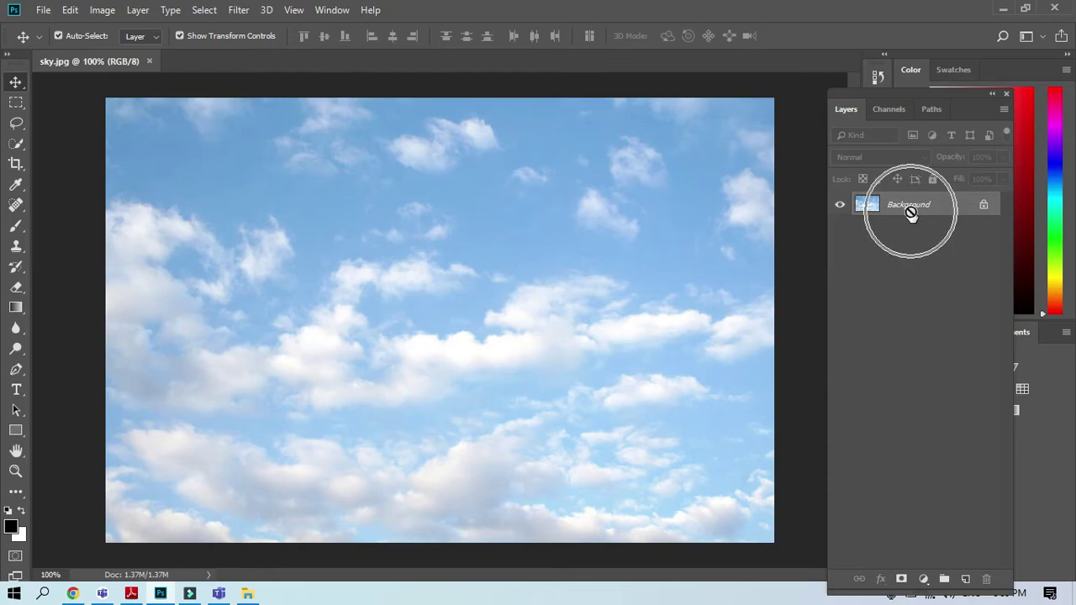
click(1001, 10)
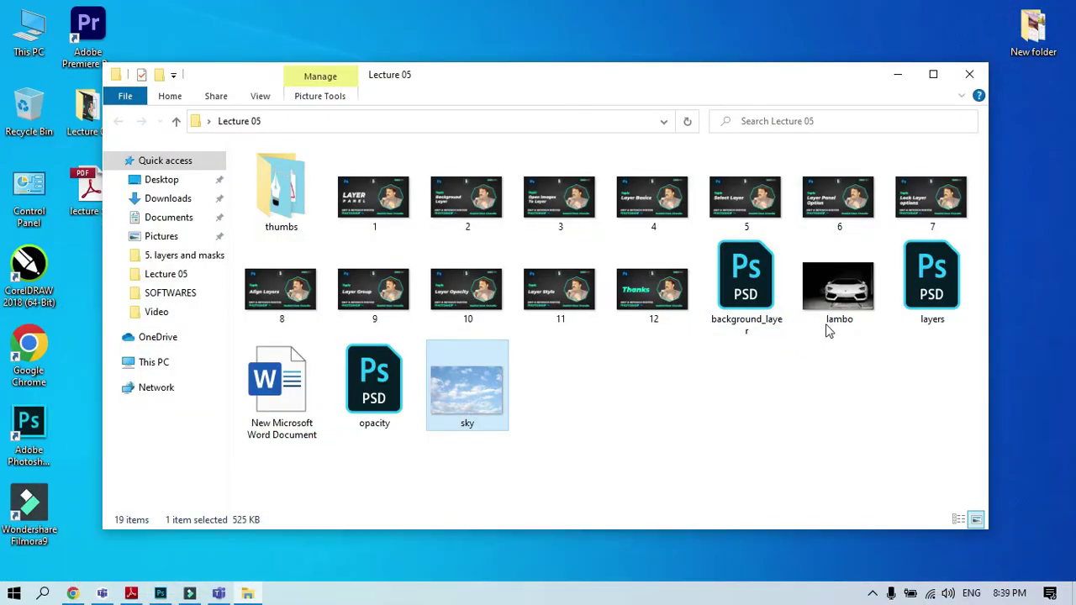
click(160, 594)
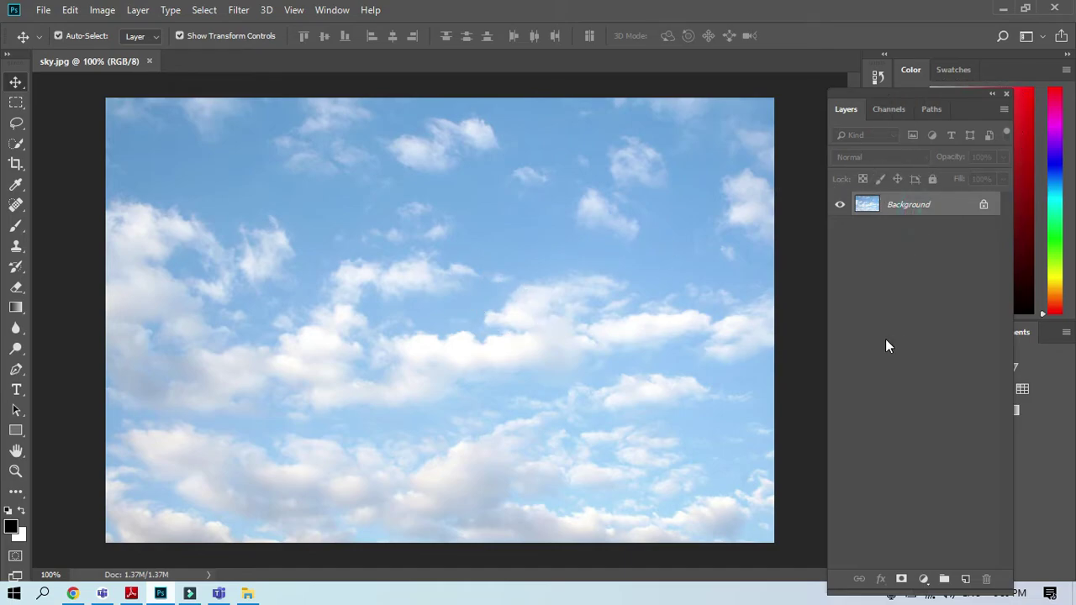
Unlock the locked Background layer of sky.jpg, rename the unlocked layer Background and select it
click(983, 206)
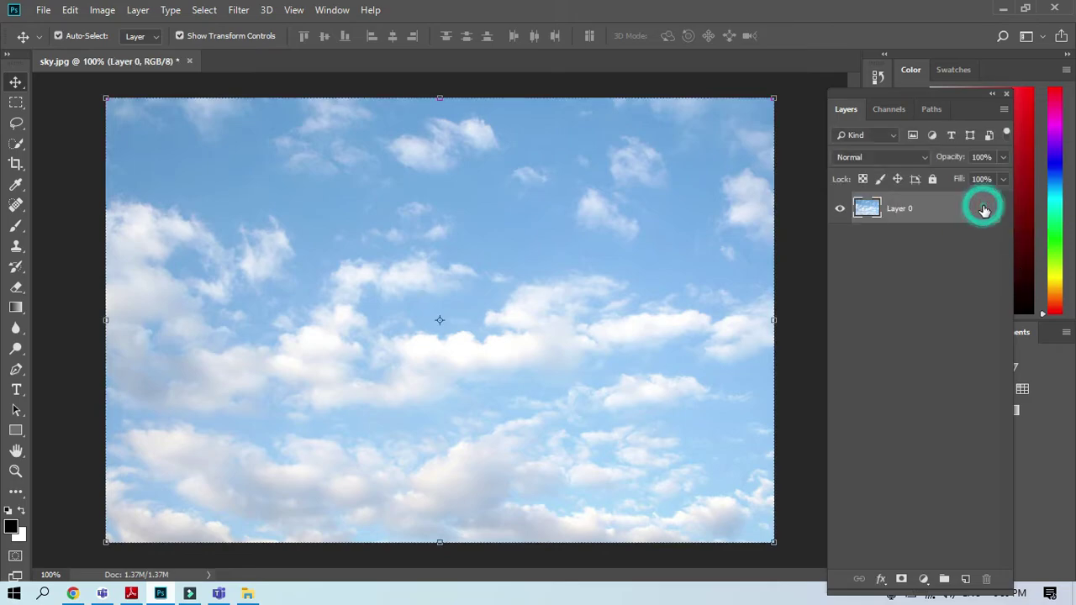
double_click(897, 215)
text(Bac)
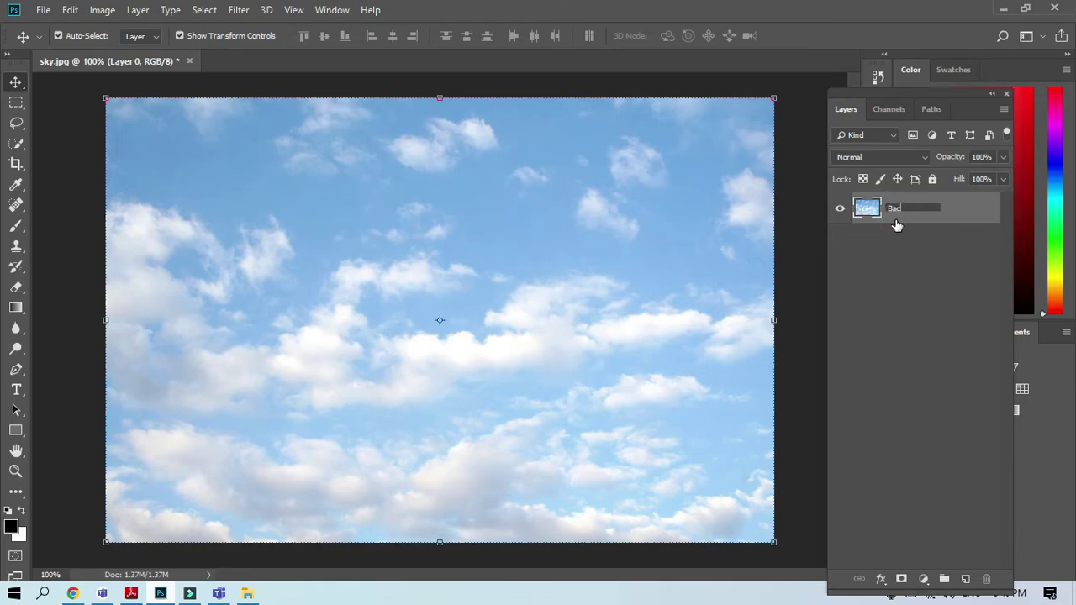
text(kground)
click(874, 343)
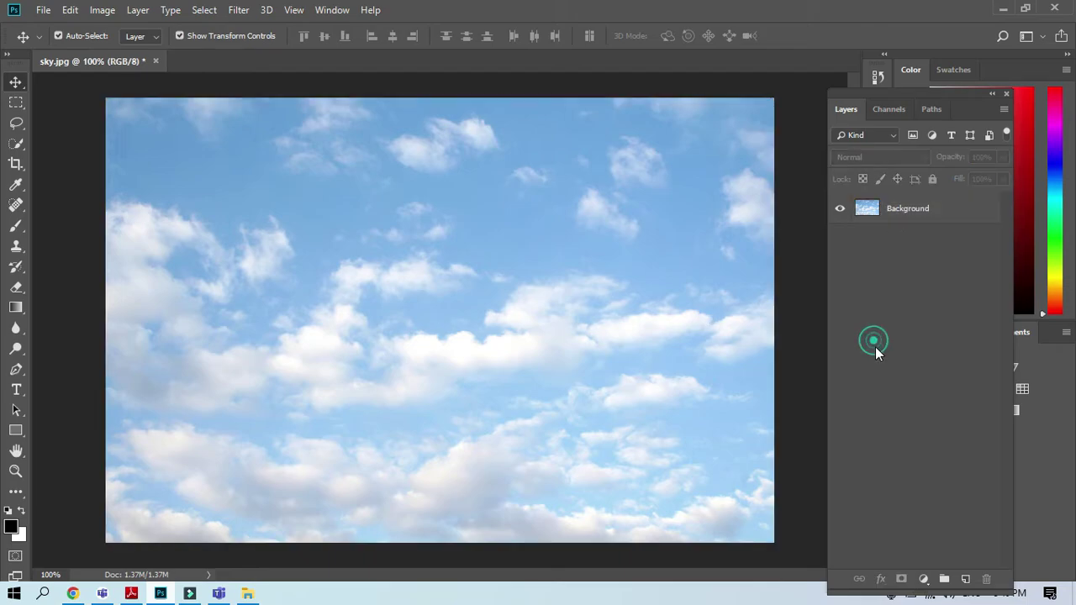
click(903, 216)
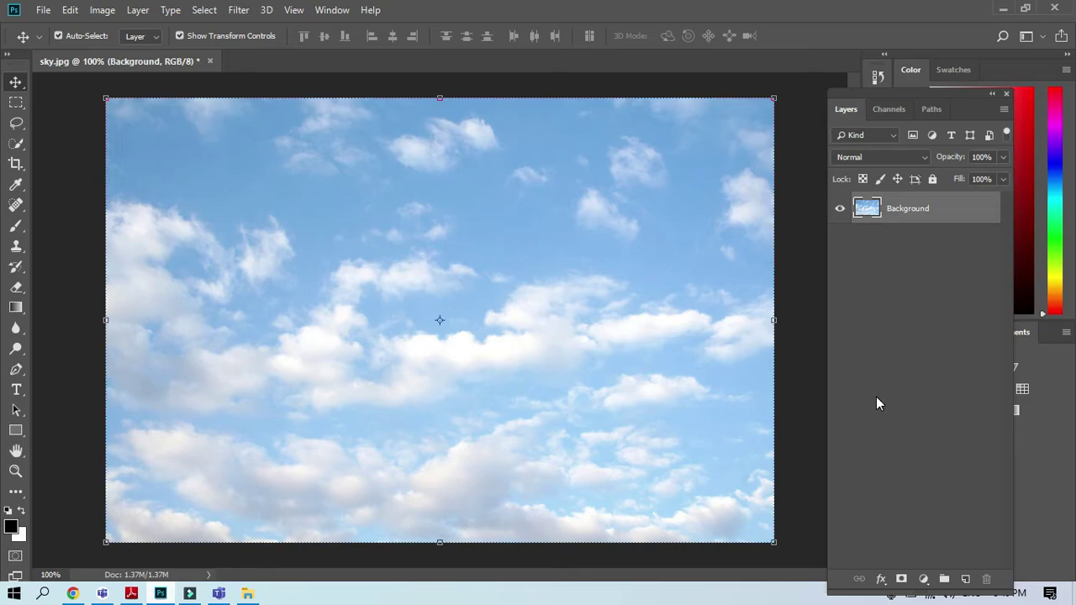
Close sky.jpg without saving the changes and reopen it from the recent files
click(209, 62)
click(531, 230)
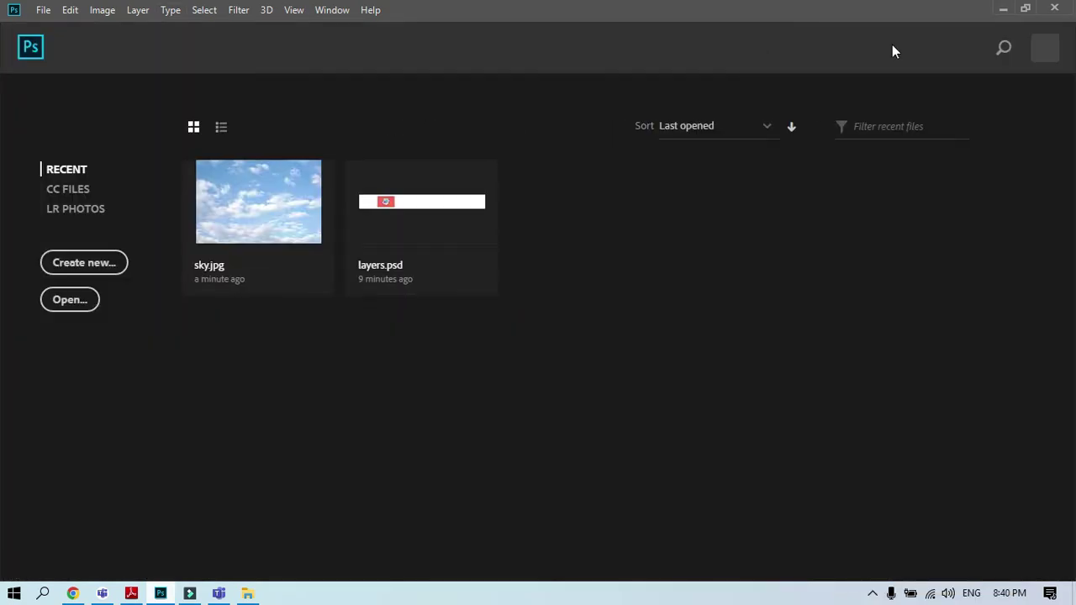
click(250, 210)
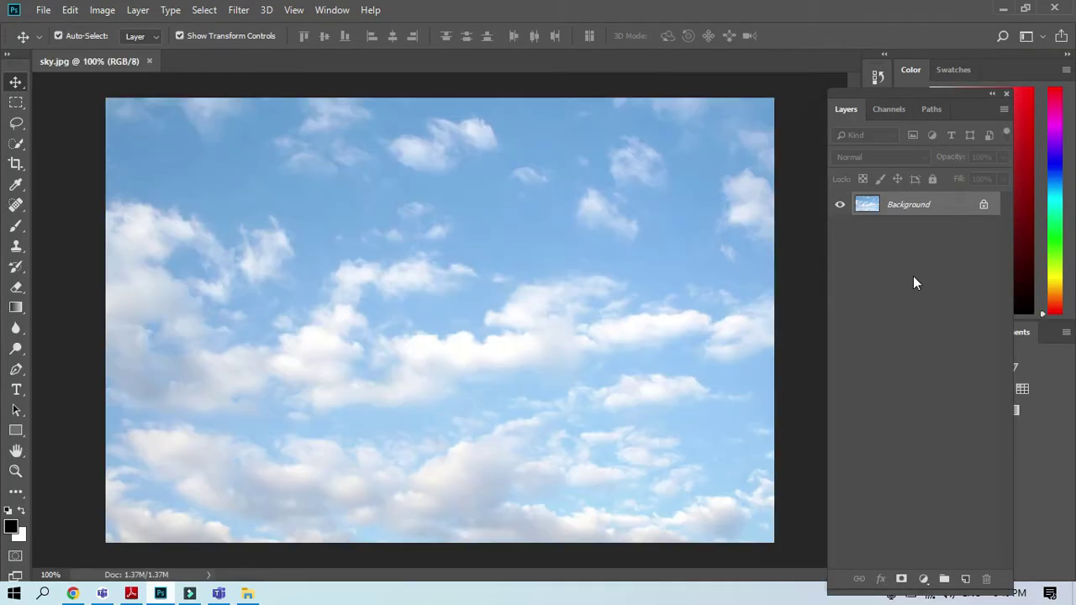
Place the lambo image from the Lecture 05 folder into sky.jpg and scale it to about 277% to cover the canvas
click(1003, 10)
drag(299, 460, 463, 352)
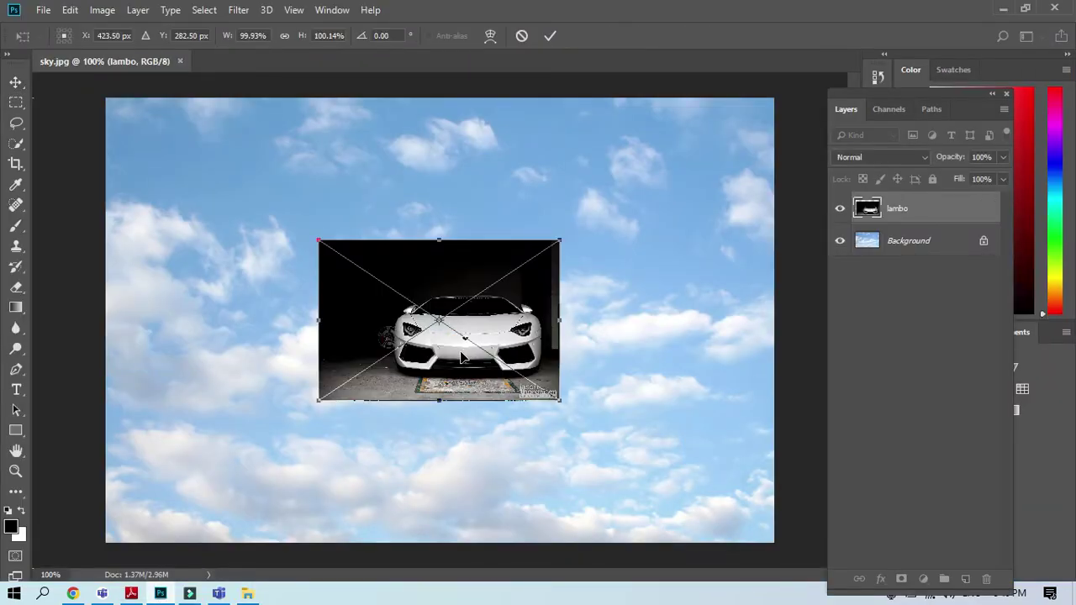
drag(563, 405, 769, 559)
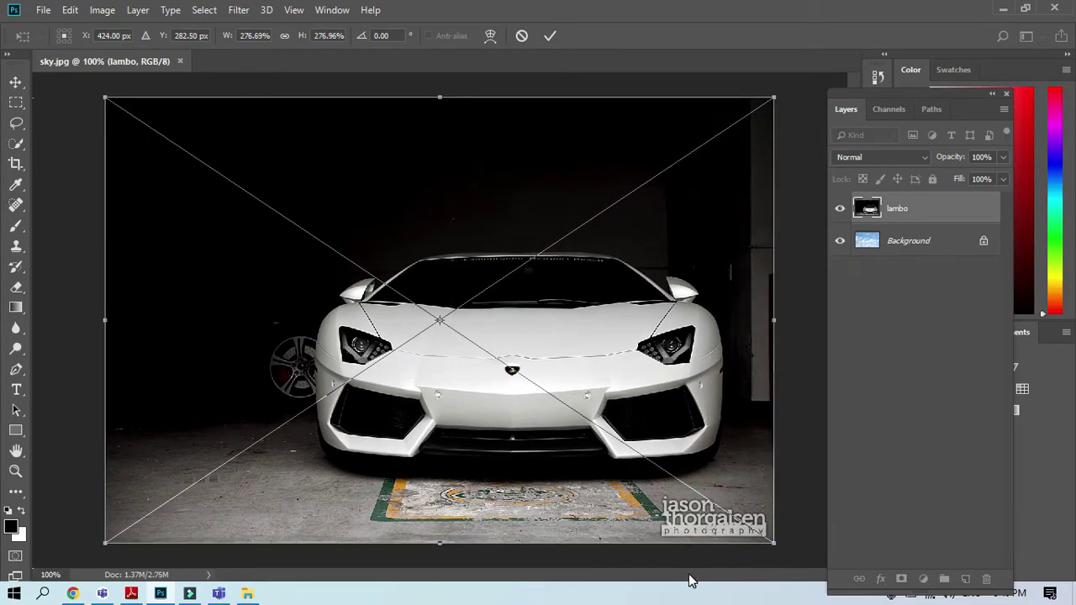
key(Return)
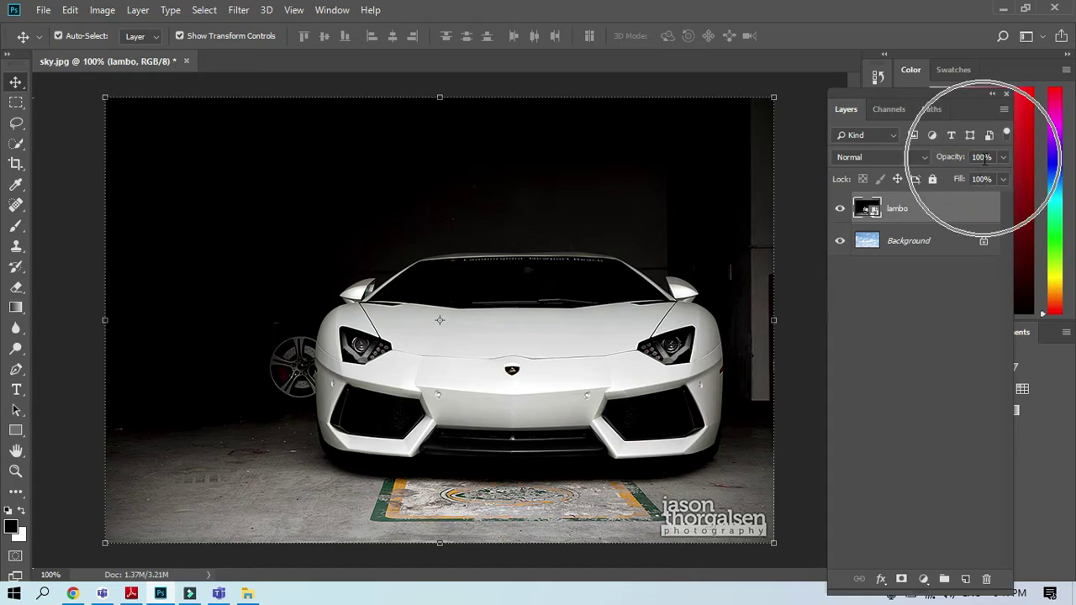
Lower the lambo layer's opacity to 73% and raise it to 90%
click(1002, 158)
drag(1000, 172, 981, 175)
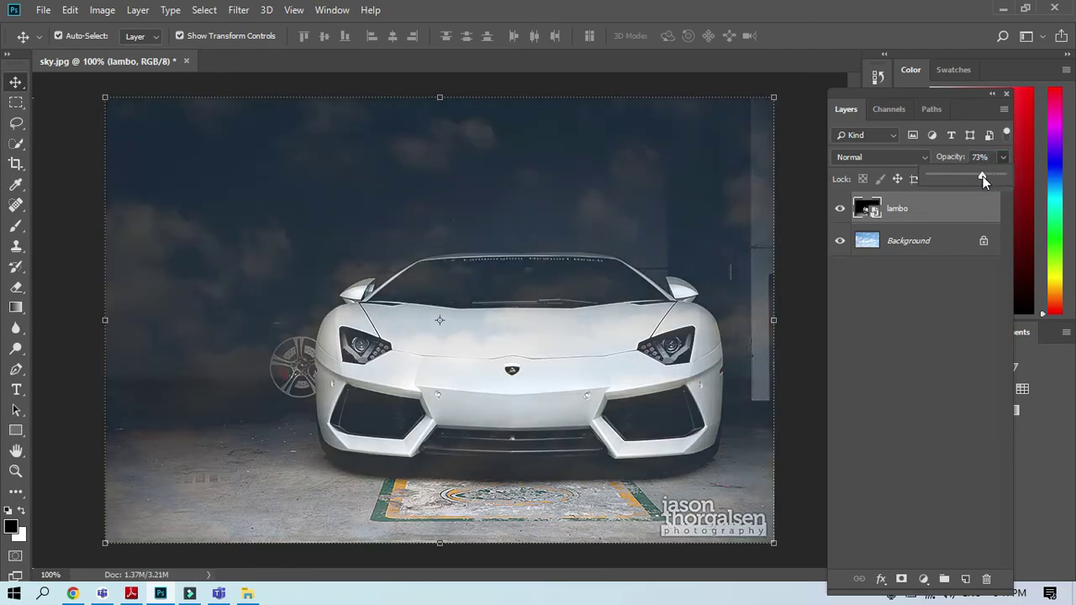
click(986, 157)
drag(988, 157, 968, 157)
text(90)
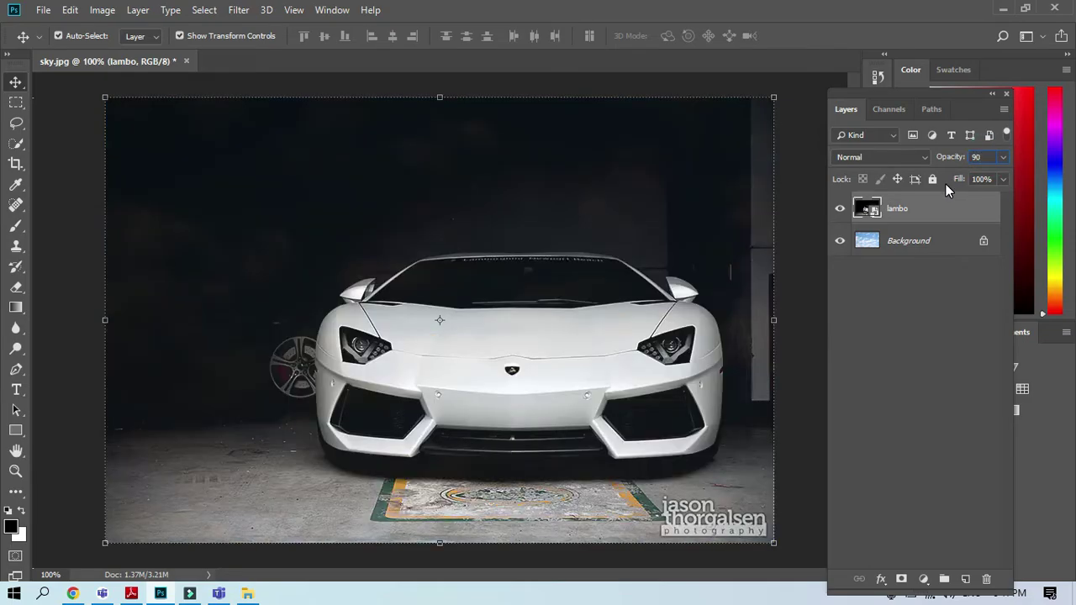
click(414, 508)
click(210, 245)
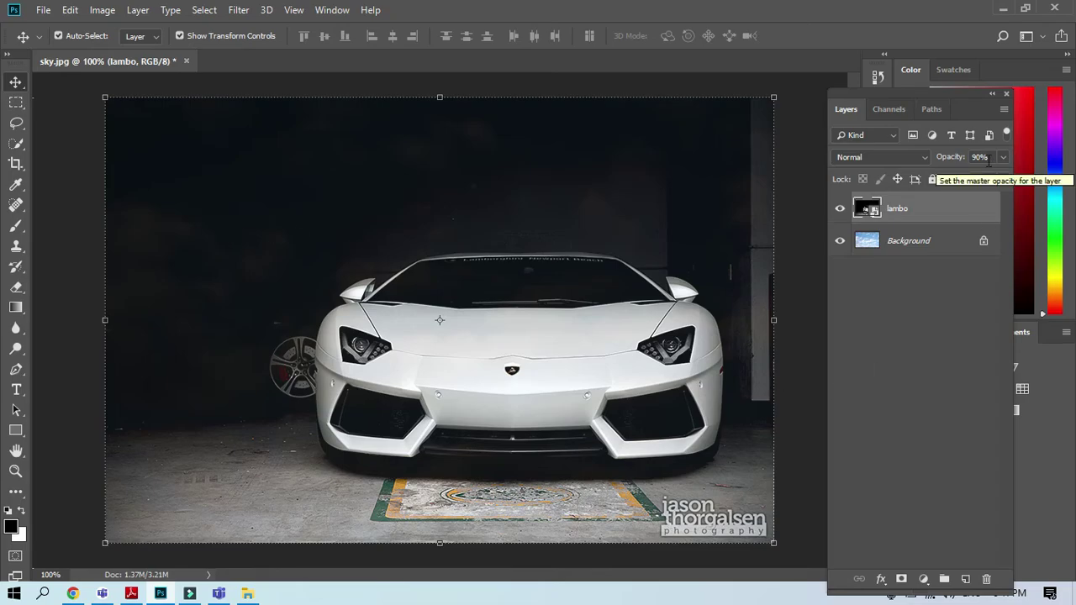
Set the lambo layer's opacity to 50%, reduce it to 10% and return it to 100%
click(985, 157)
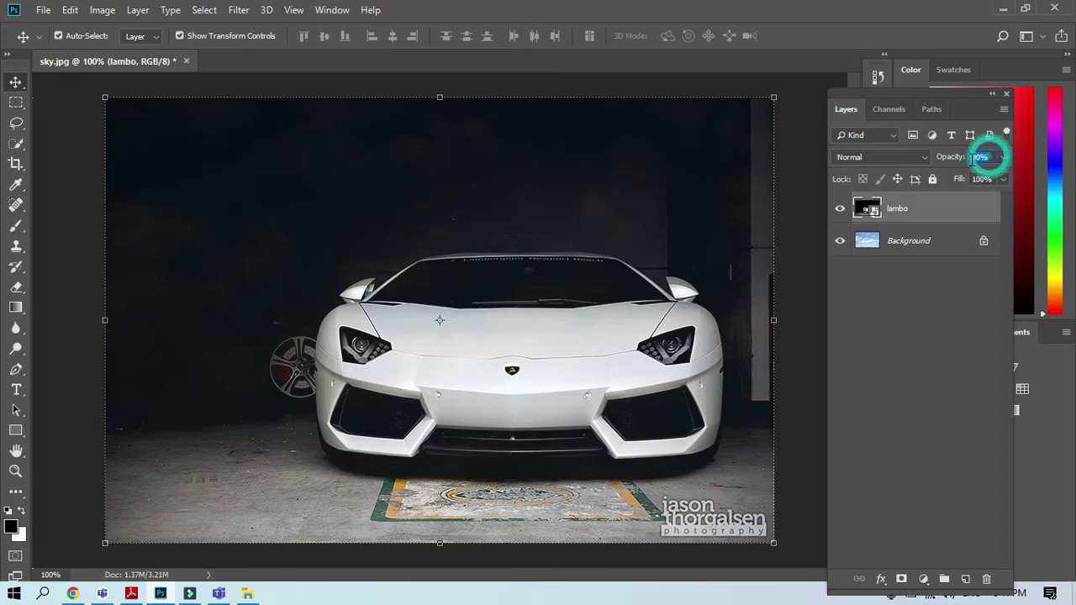
text(50)
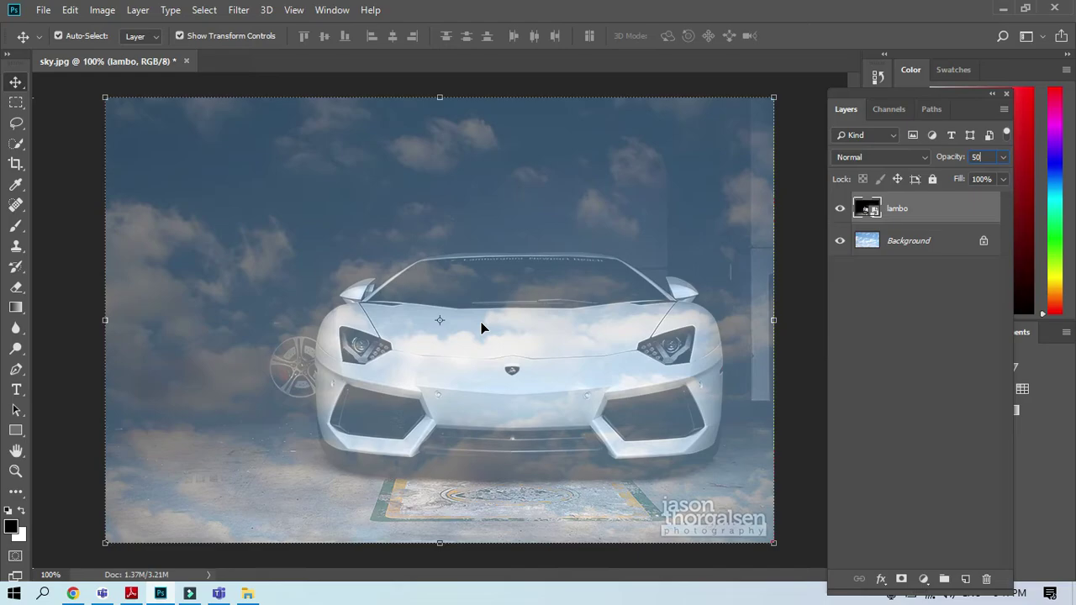
click(994, 163)
text(10)
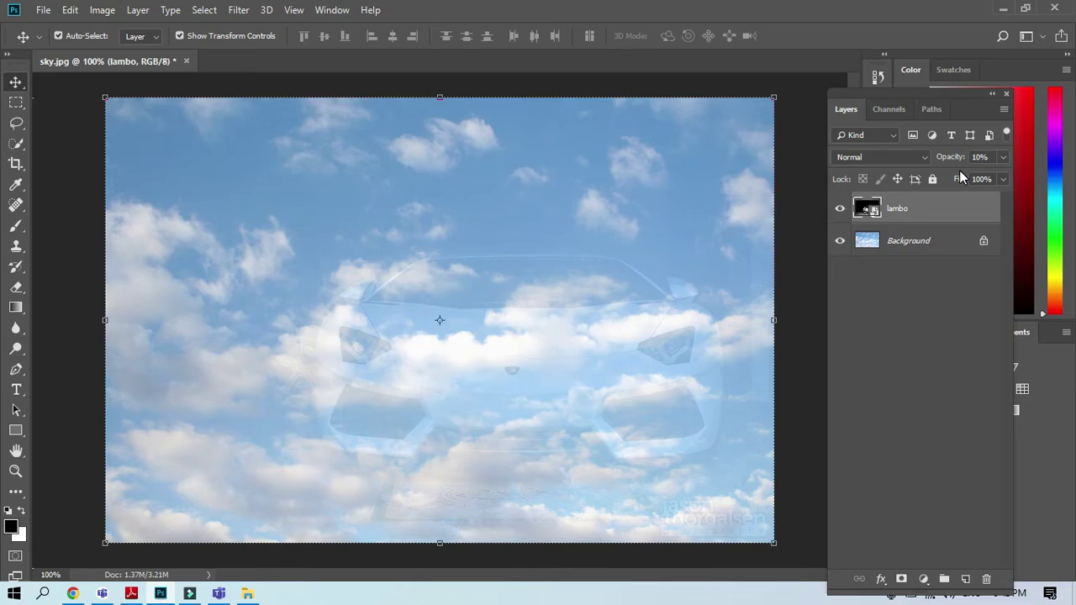
click(1003, 157)
drag(935, 175, 1006, 173)
click(204, 268)
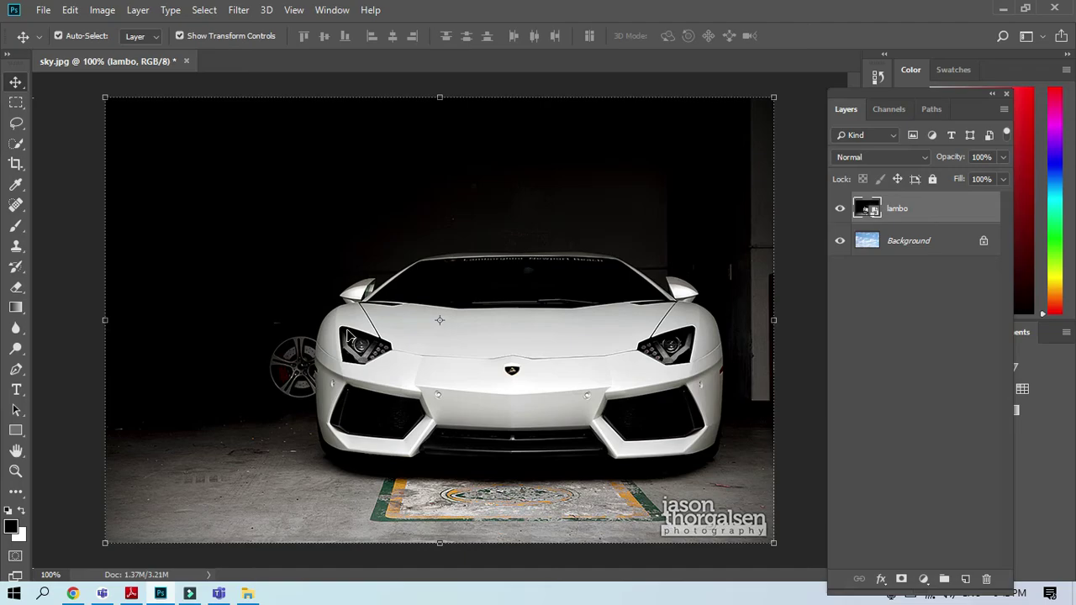
Step the lambo layer's opacity down from 90% in 10% increments to 21%, and bring it back up through 90% to 100%
key(9)
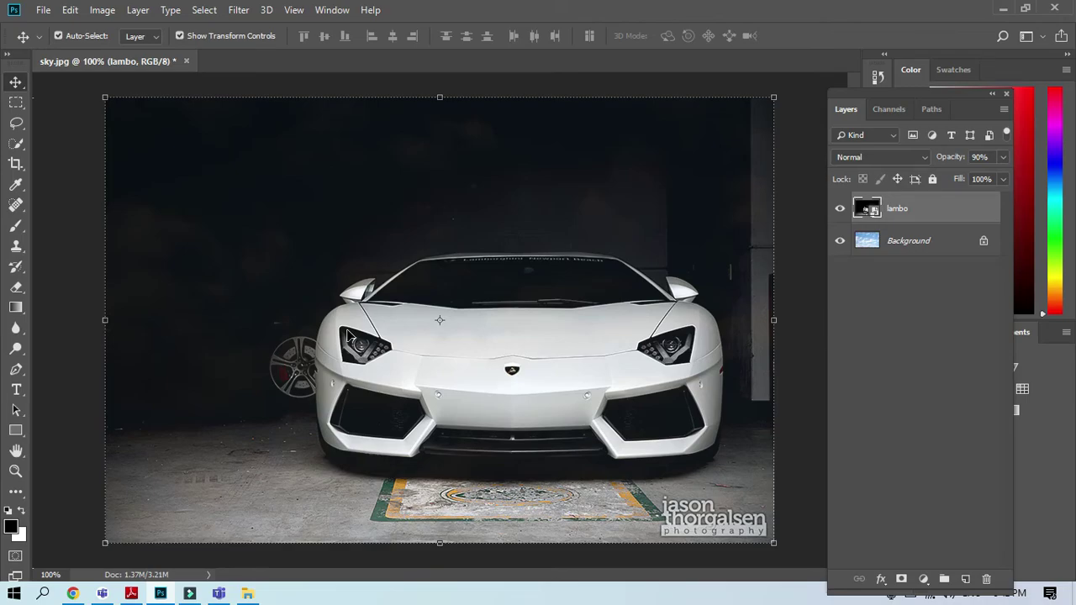
key(8)
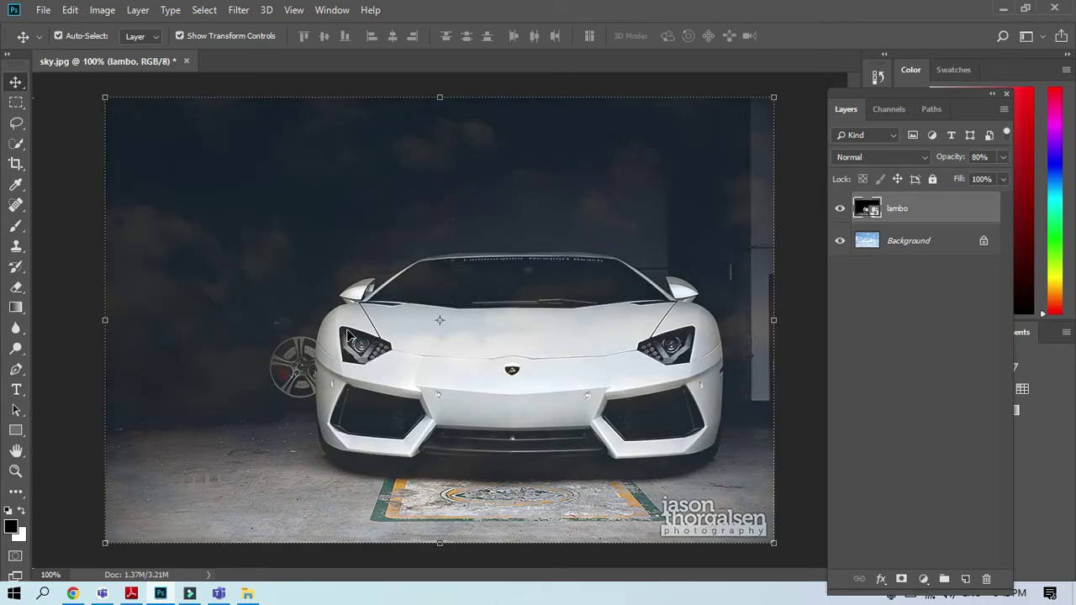
key(7)
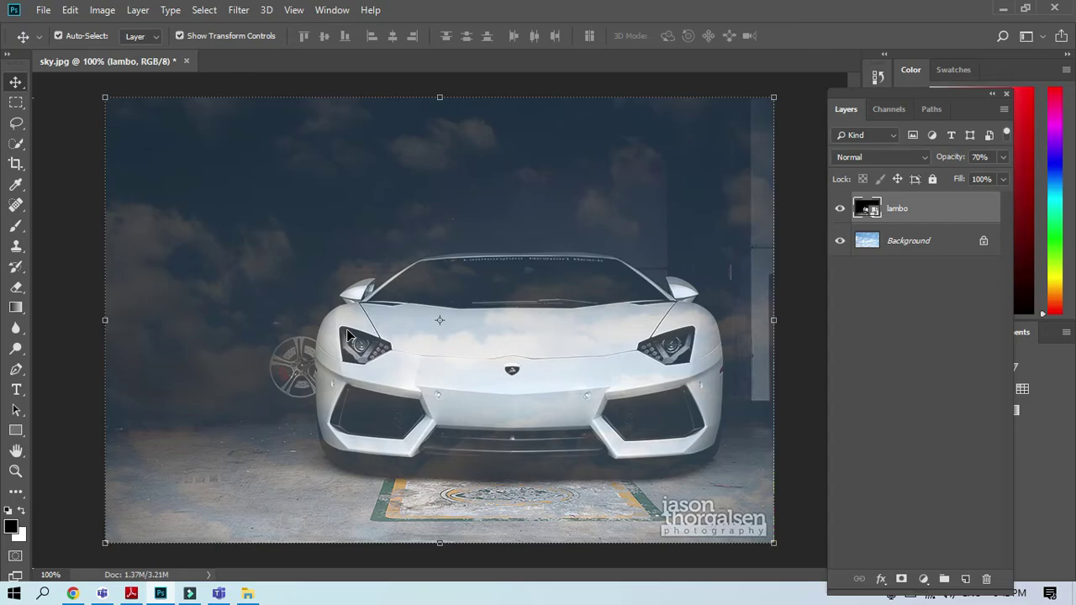
key(6)
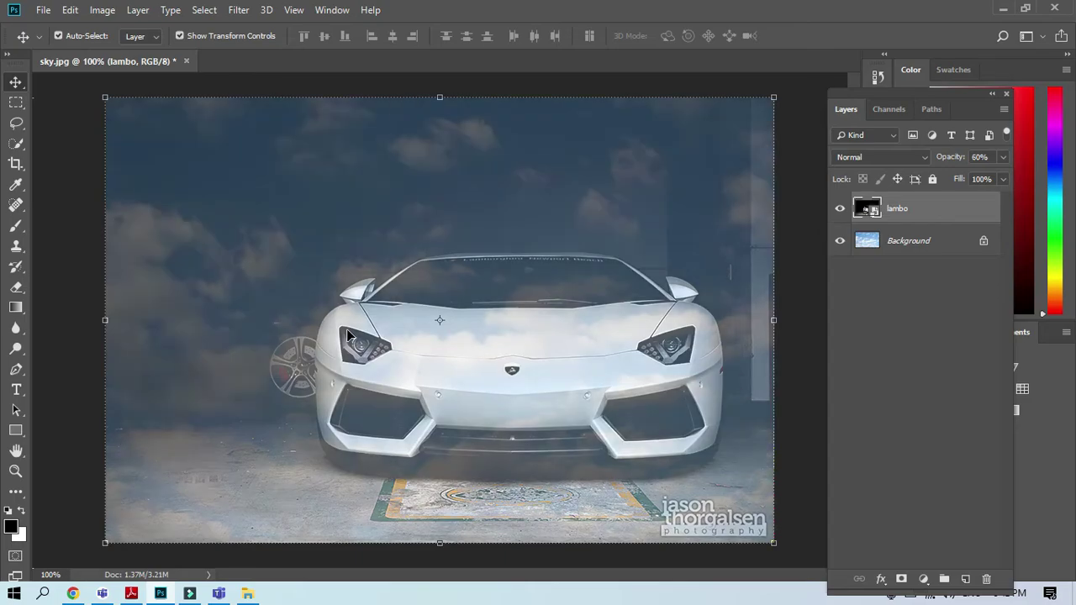
key(5)
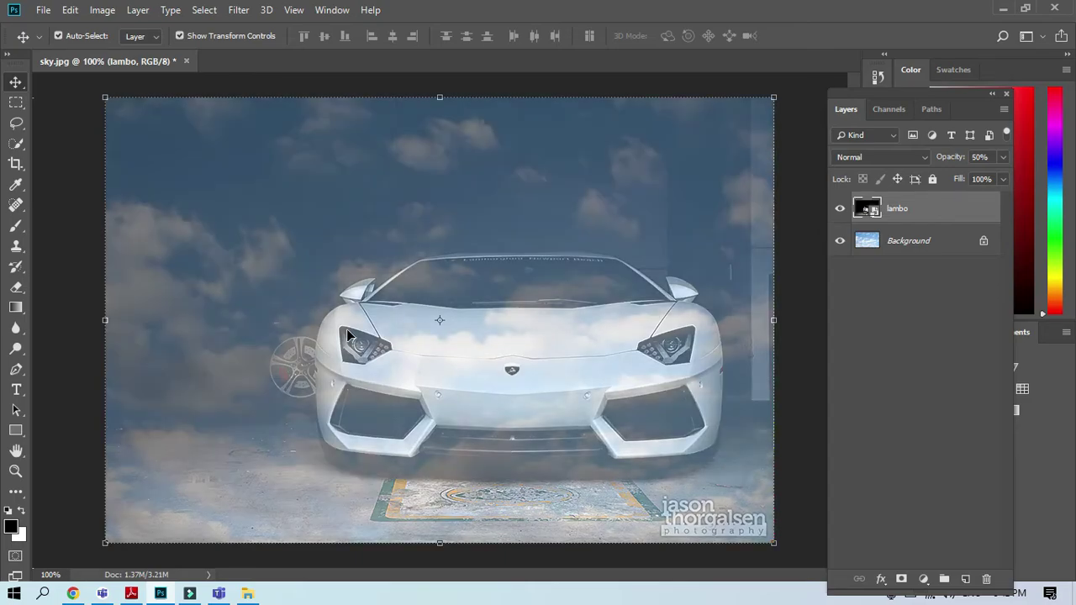
key(4)
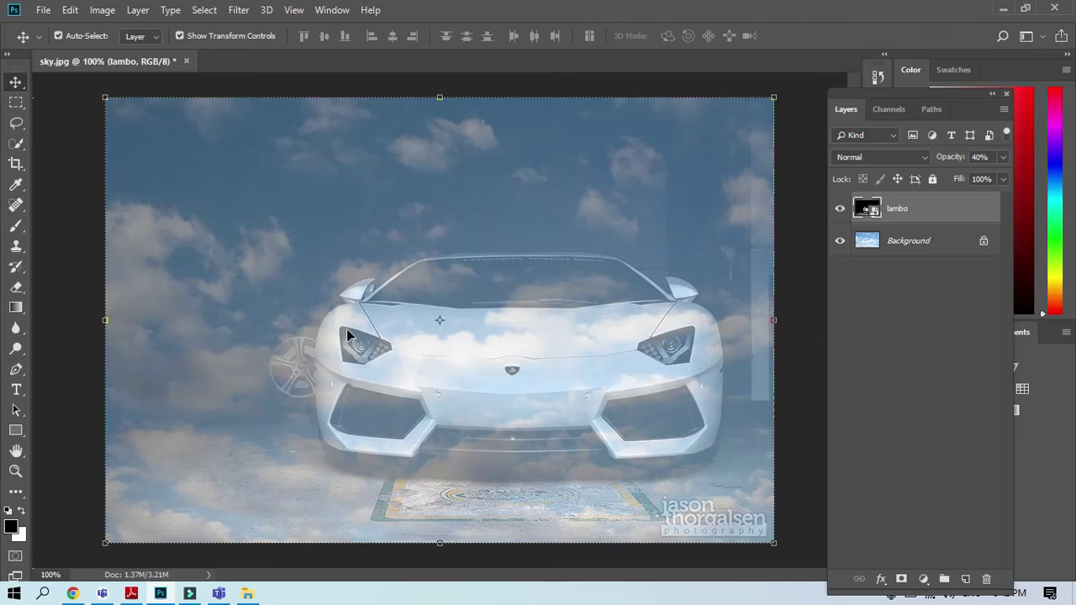
key(3)
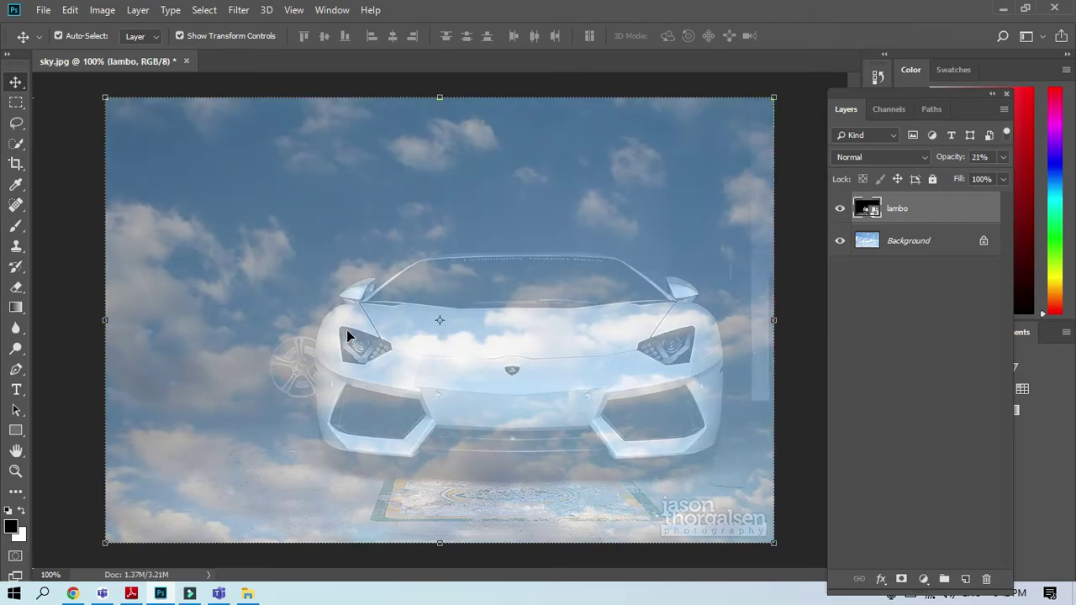
key(2)
key(1)
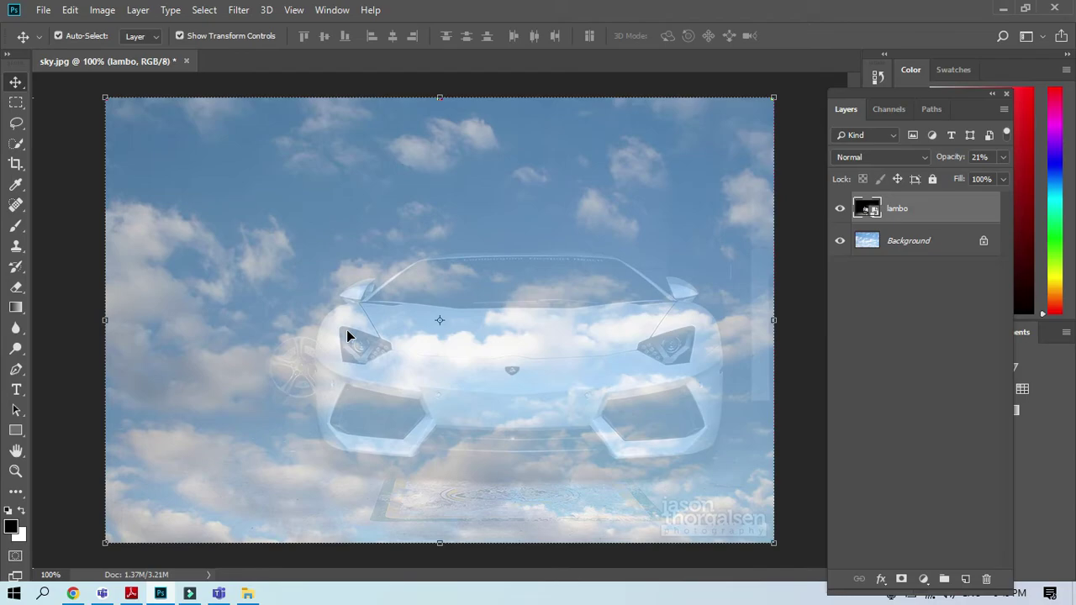
key(9)
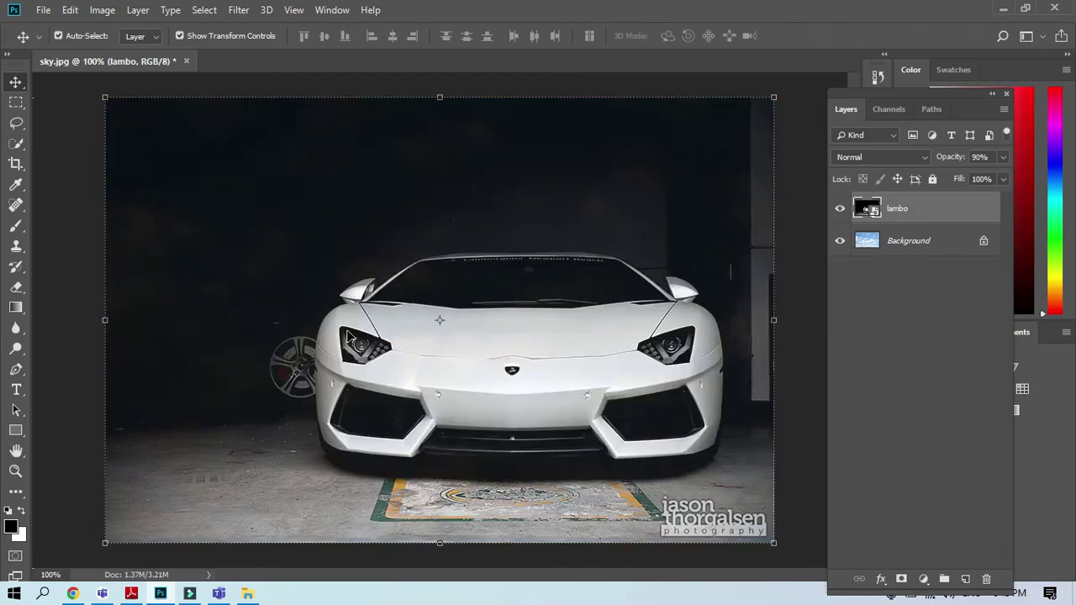
key(0)
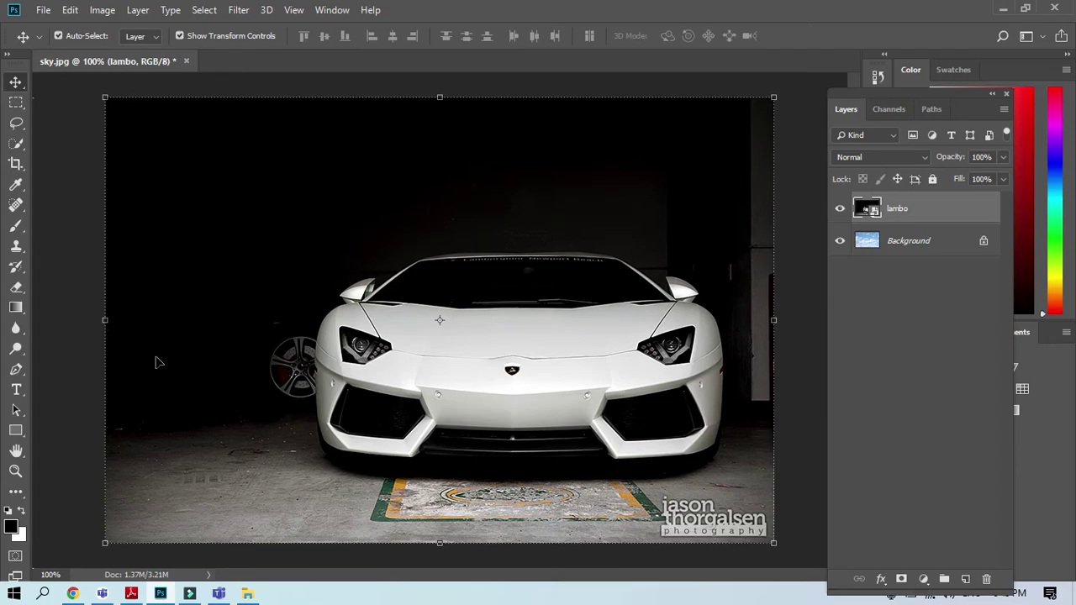
Quick-select the dark backdrop around the car, excluding the floor and the rear wheel, and set the lambo layer's opacity to 24%
click(17, 143)
mouse_move(207, 235)
mouse_down()
mouse_move(427, 166)
mouse_move(514, 160)
mouse_up()
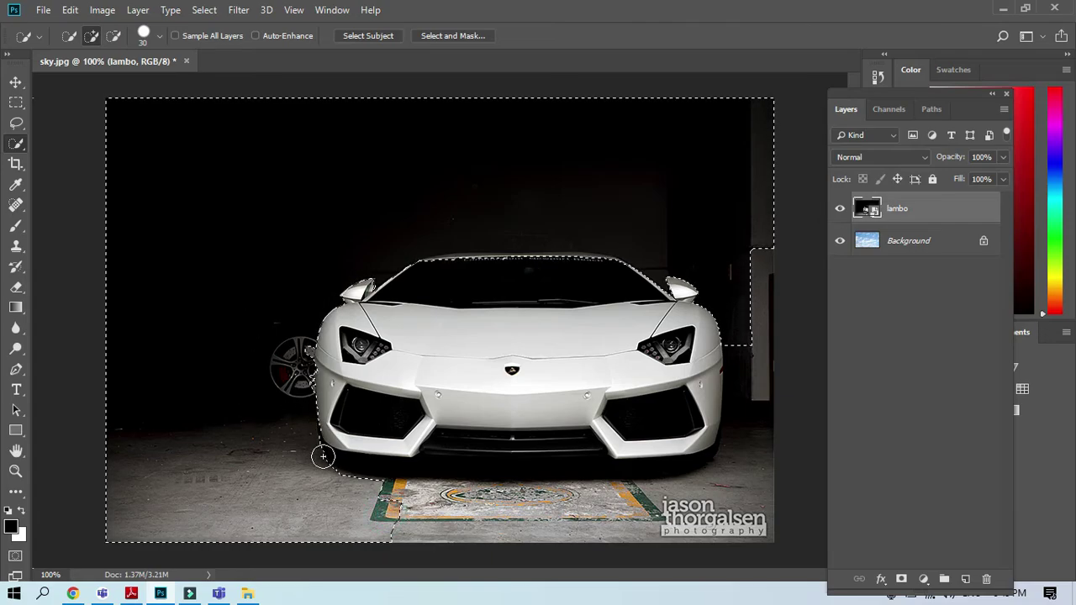
mouse_move(281, 442)
mouse_down()
mouse_move(168, 442)
mouse_move(182, 475)
mouse_up()
drag(310, 418, 293, 353)
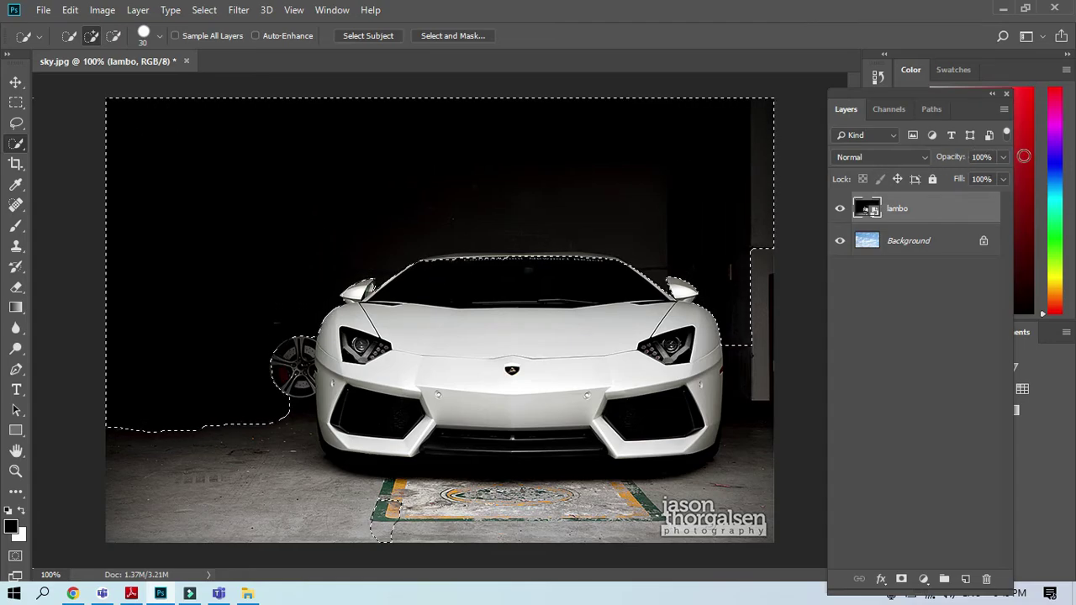
click(1003, 157)
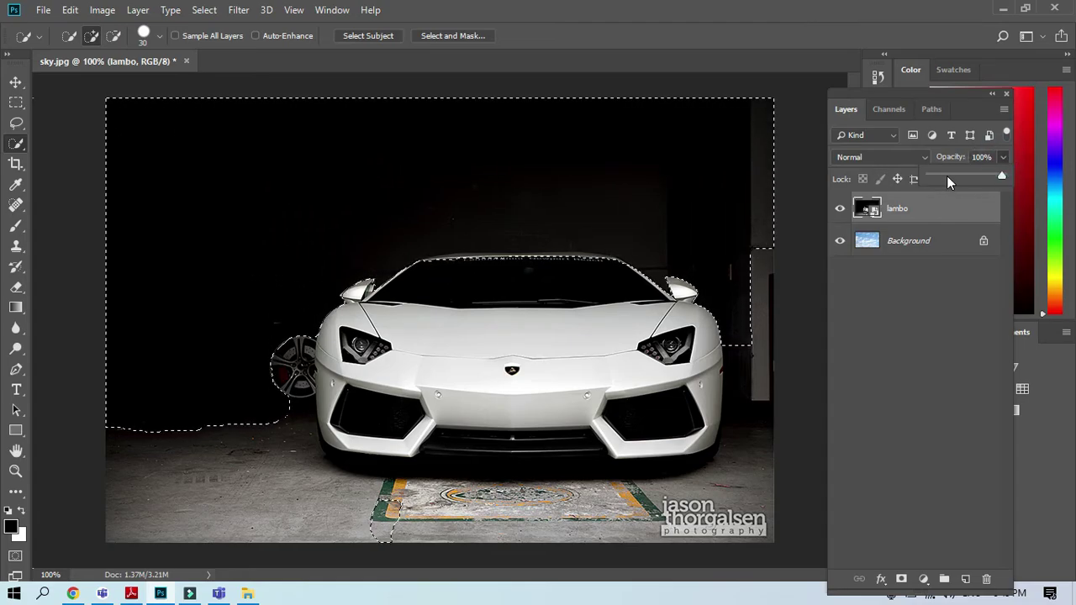
click(946, 176)
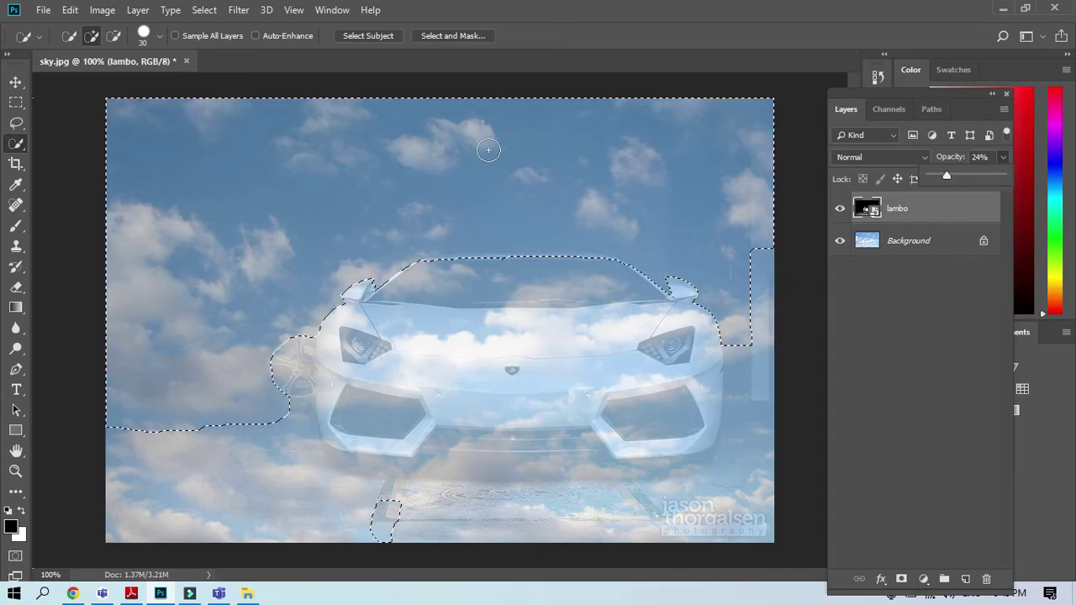
Close sky.jpg without saving the changes
click(184, 61)
click(517, 230)
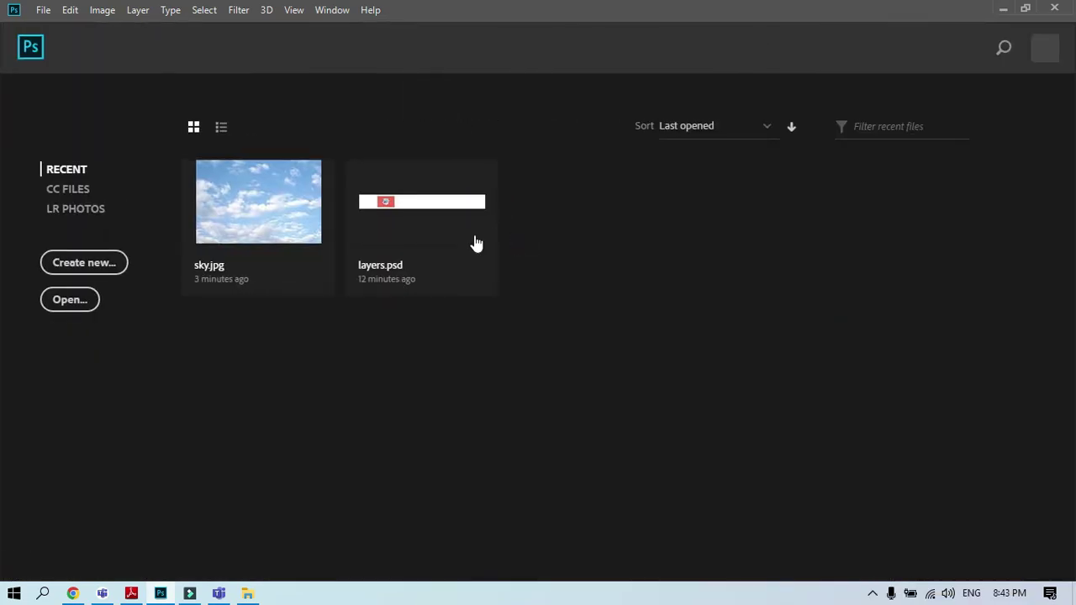
Switch to lecture 5.pdf in Adobe Reader and go to the Layer Style slide on page 11
click(1002, 9)
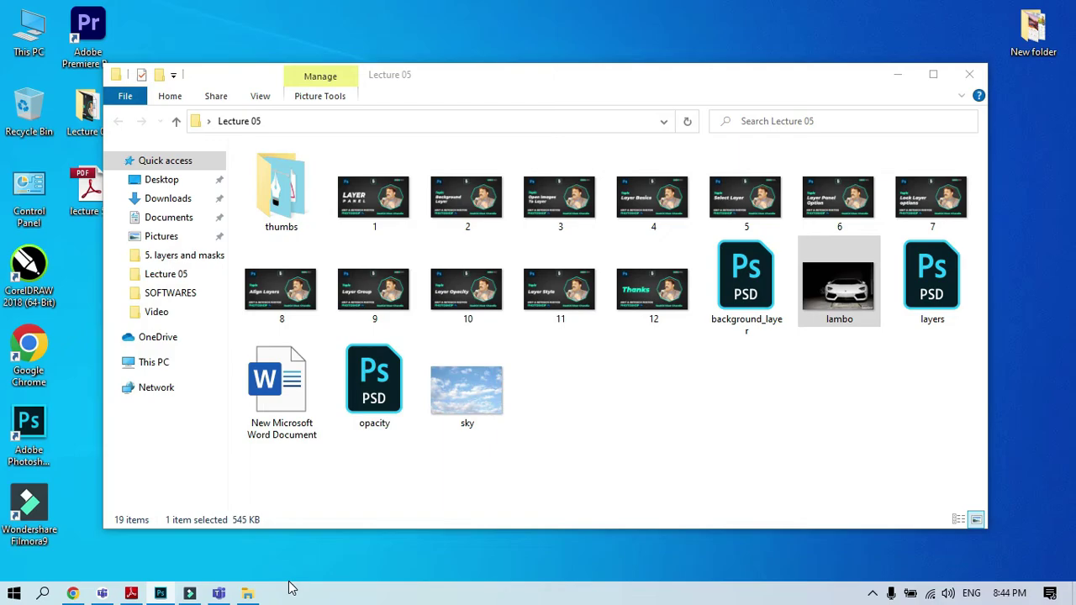
click(134, 591)
scroll(517, 404, down, 1)
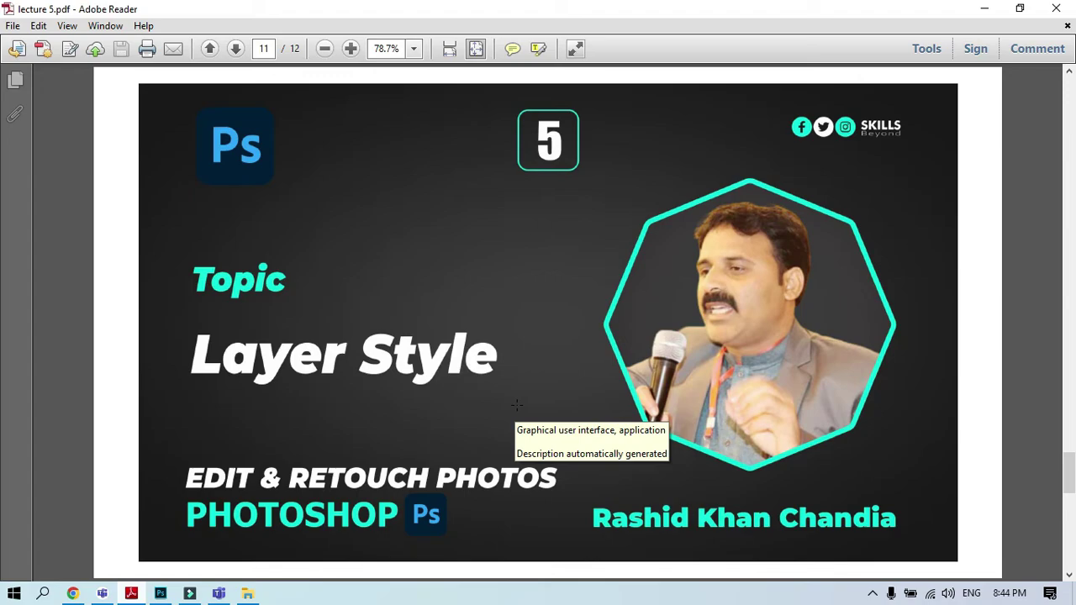
Put the PDF and the Lecture 05 folder out of the way, switch to Photoshop and open the recent file sky.jpg
click(980, 10)
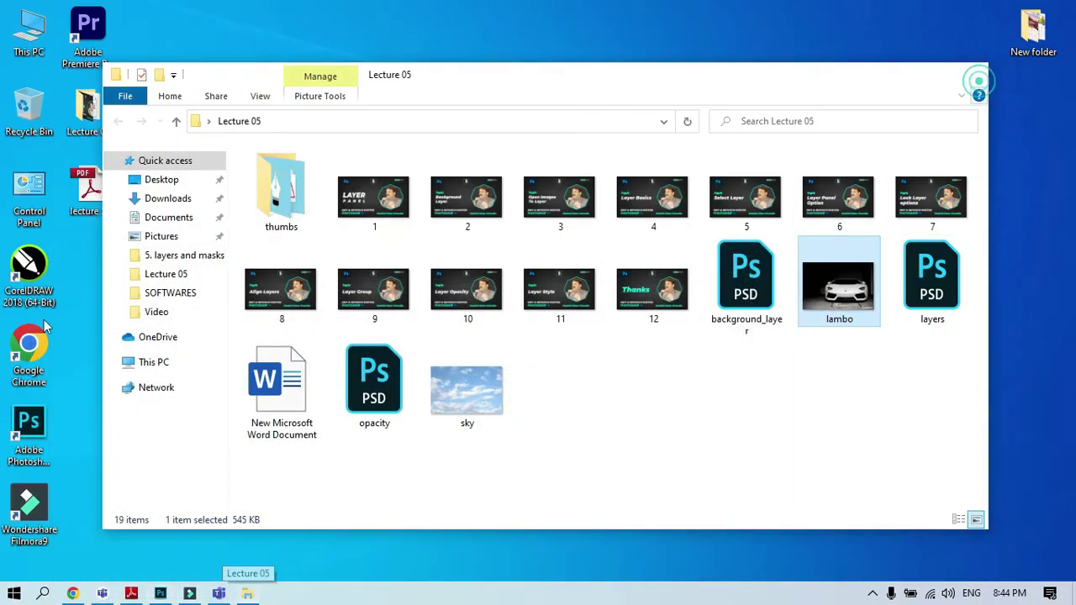
click(978, 81)
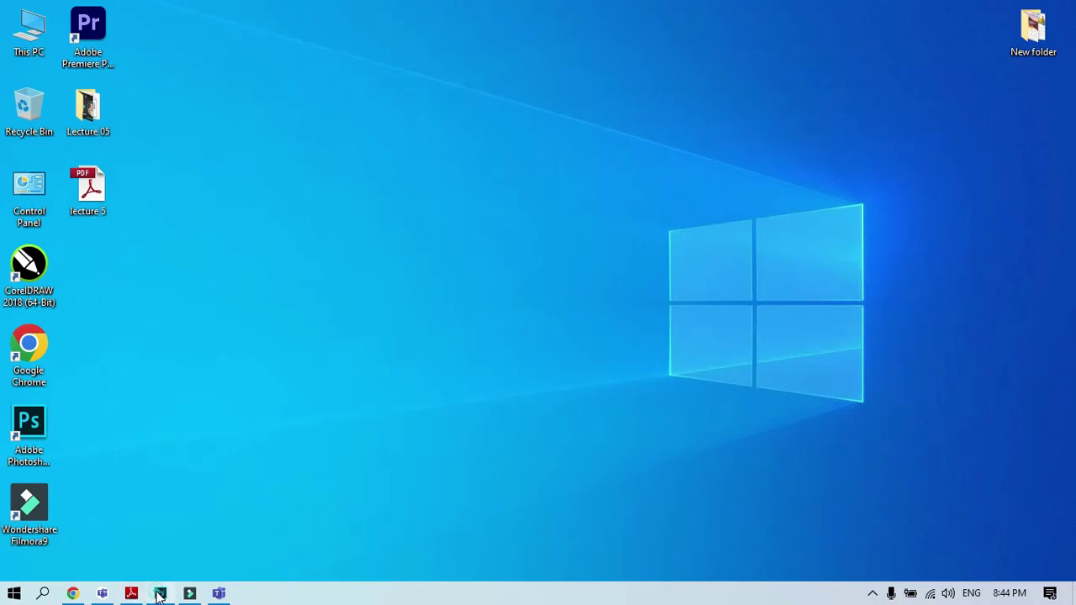
click(161, 593)
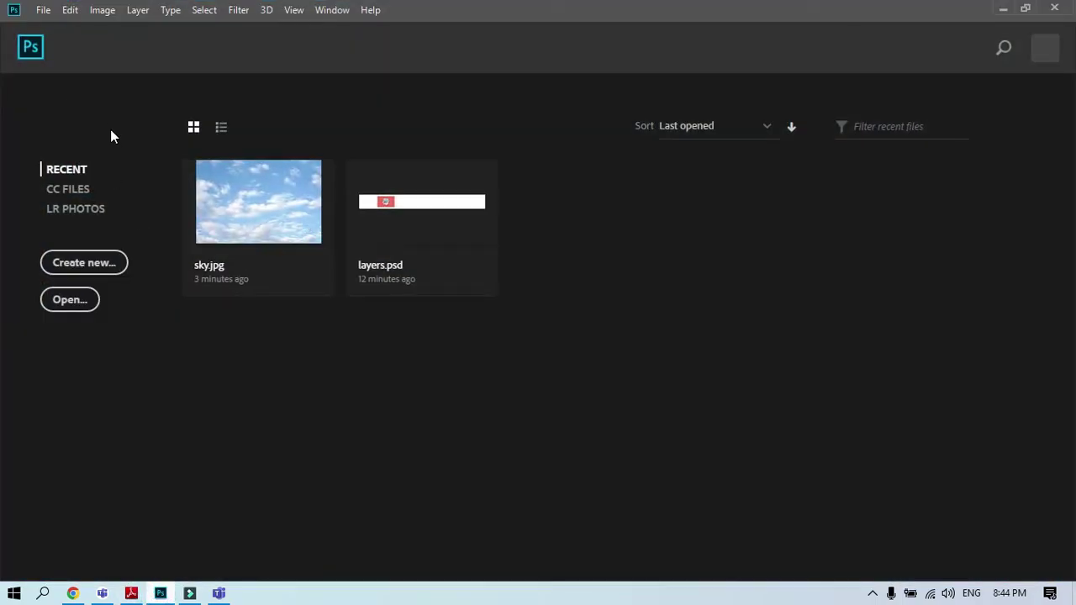
click(252, 220)
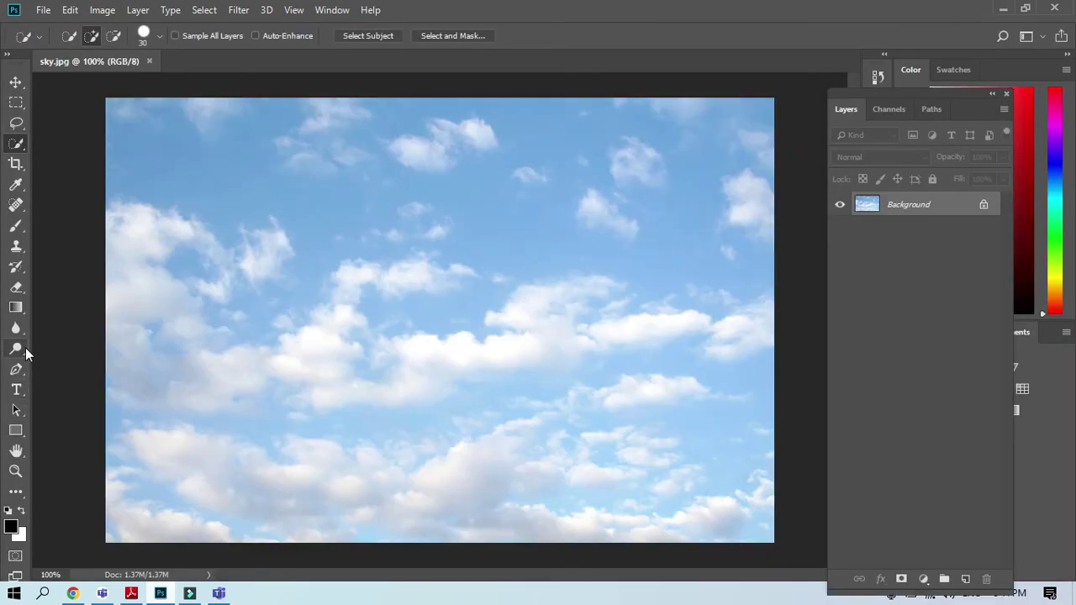
Draw a circle about 238 px in diameter near the middle of the sky image and fill it with bright green
click(17, 432)
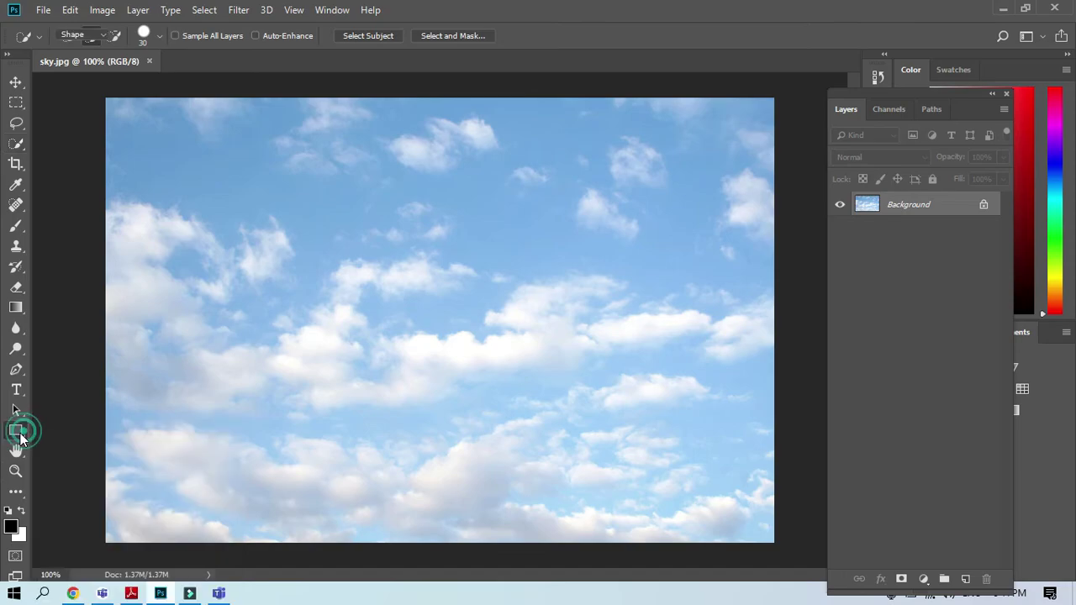
click(84, 460)
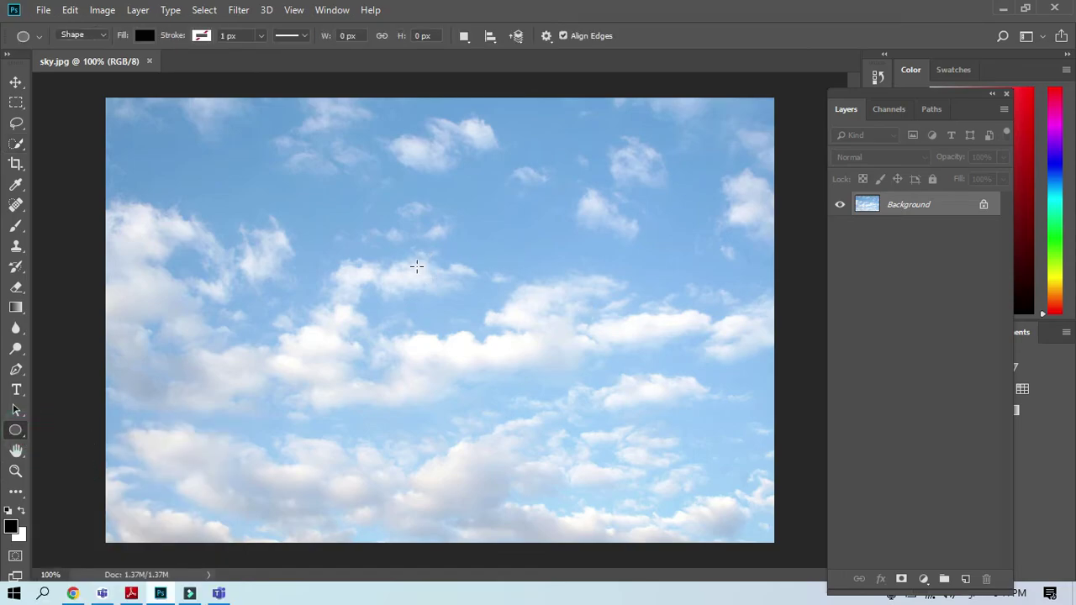
drag(415, 267, 510, 361)
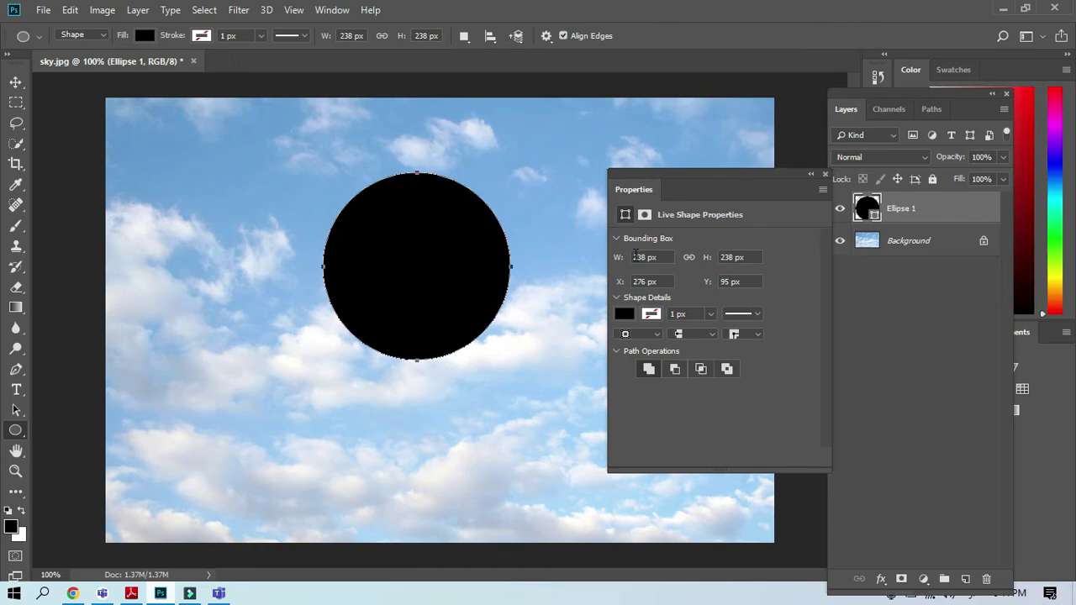
click(624, 314)
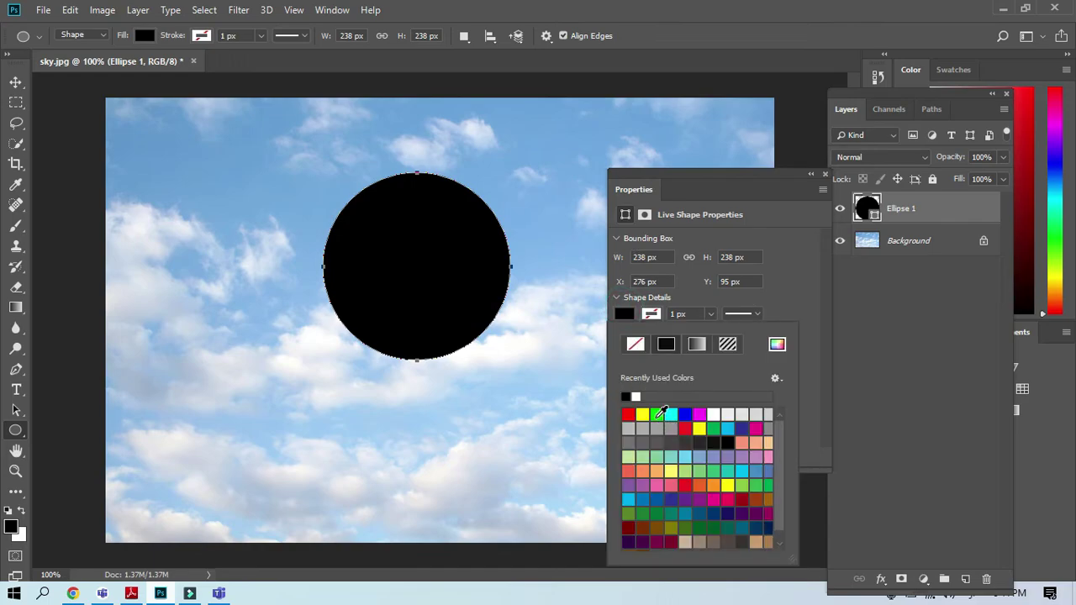
click(655, 414)
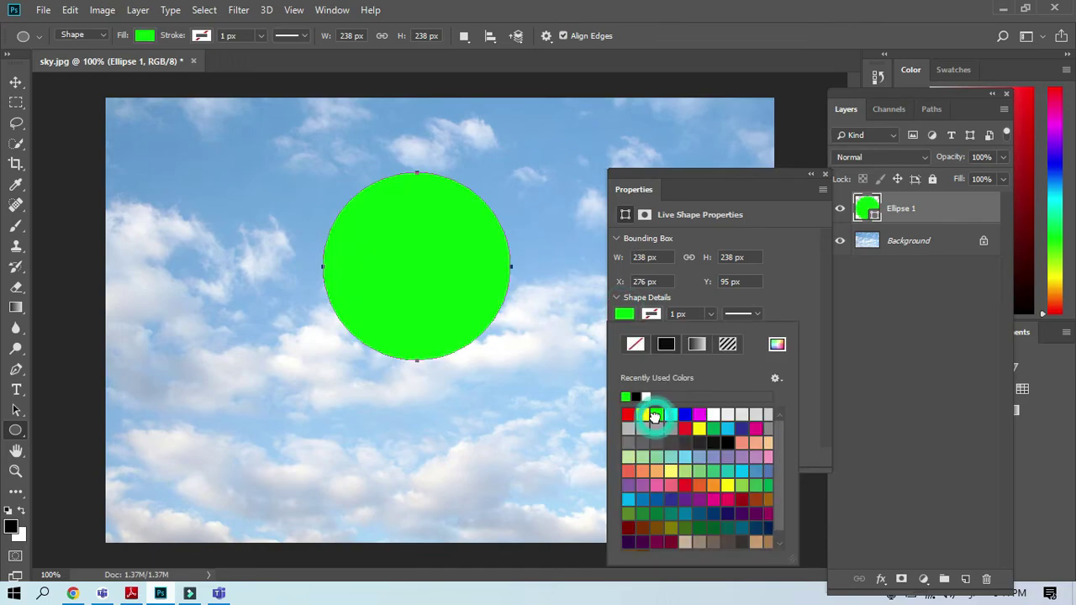
click(825, 175)
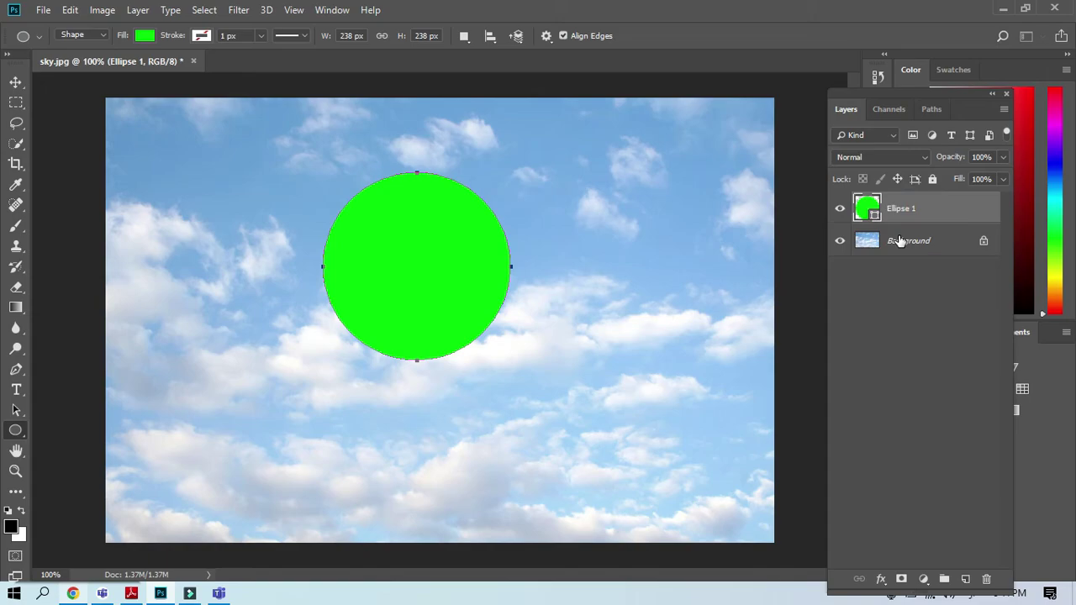
Add a Drop Shadow layer style to the green circle's layer, keeping the circle in view beside the settings
click(902, 204)
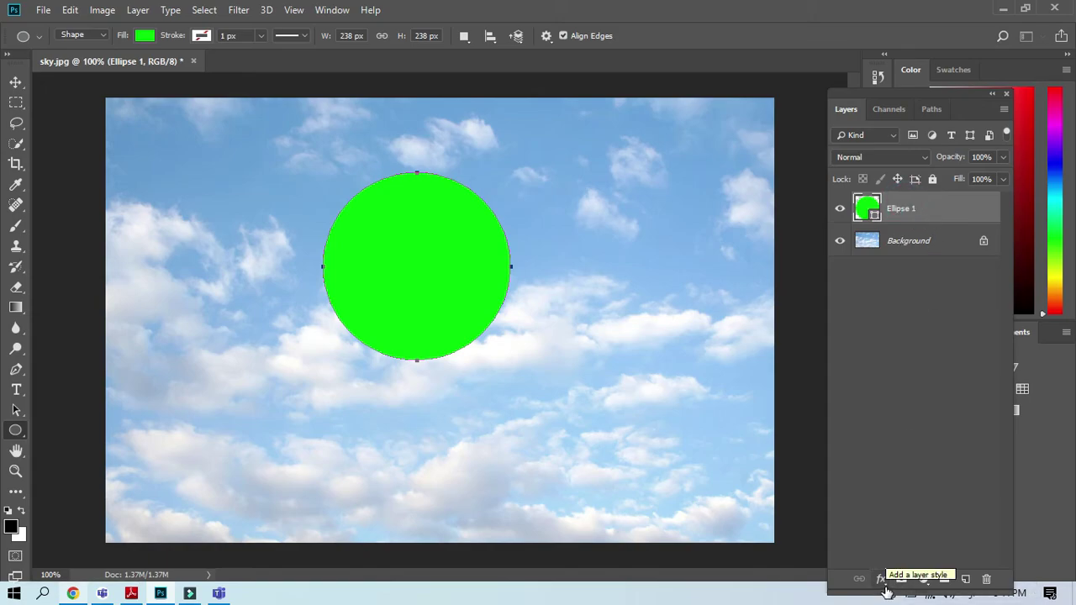
click(884, 587)
click(882, 582)
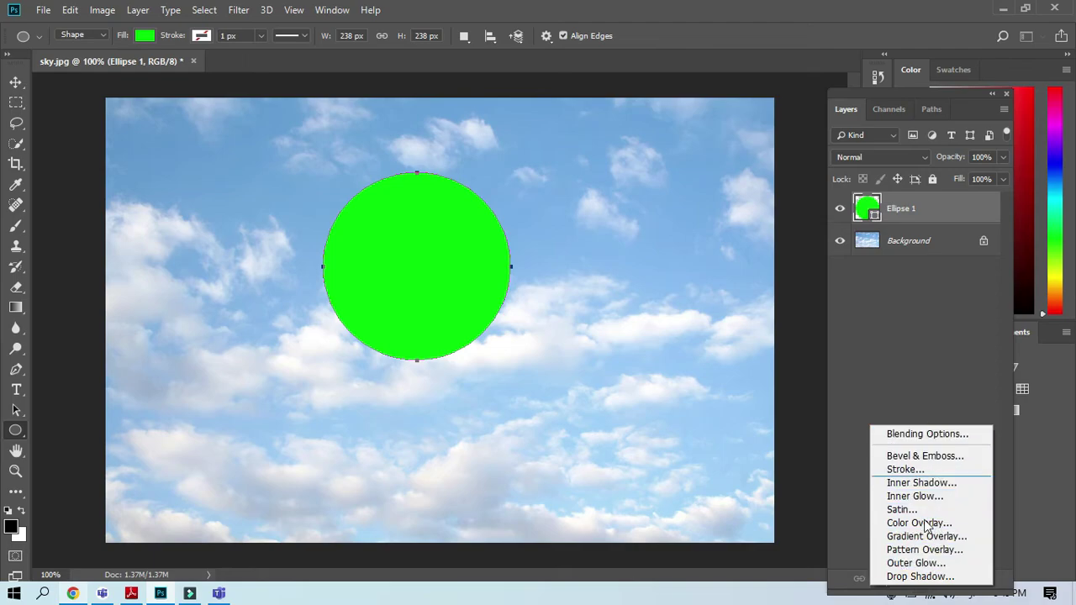
click(912, 577)
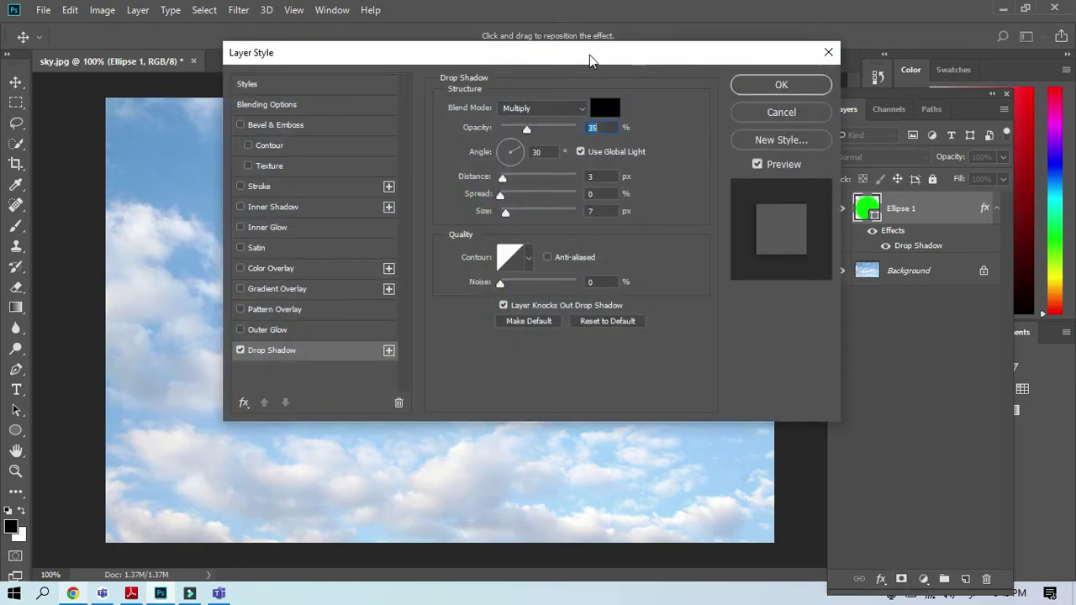
drag(589, 55, 947, 157)
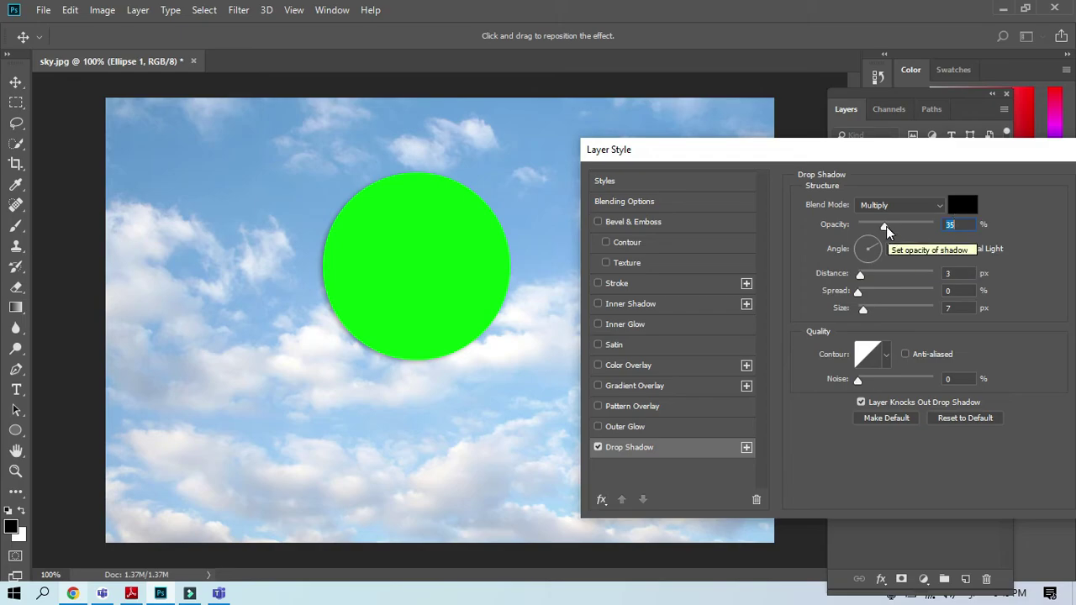
Set the drop shadow's opacity to 68%, distance to 26 px, spread to 26% and size to 35 px
drag(885, 226, 909, 229)
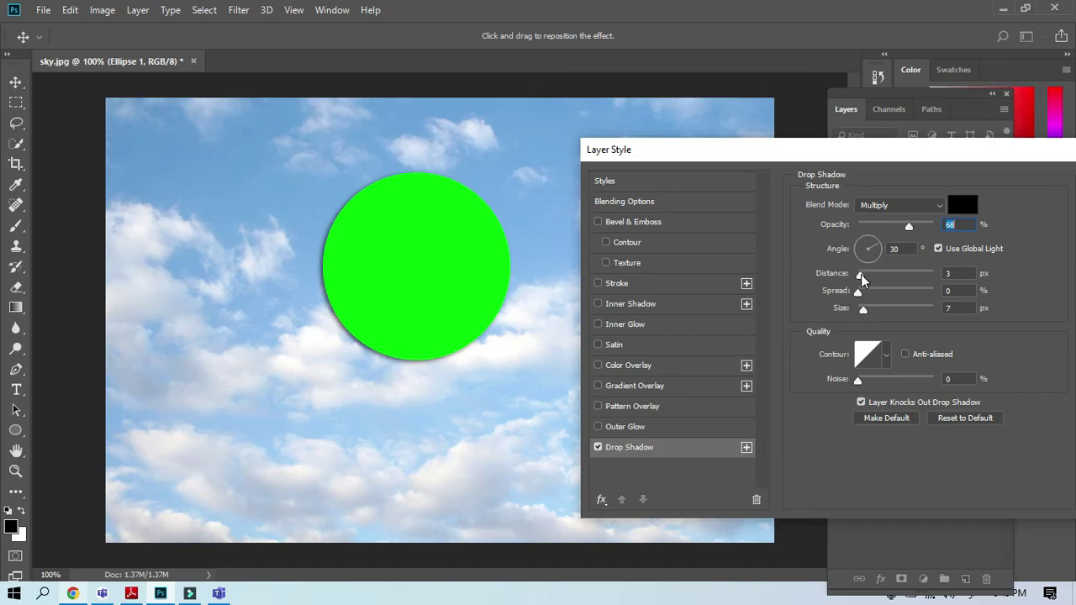
drag(860, 274, 879, 293)
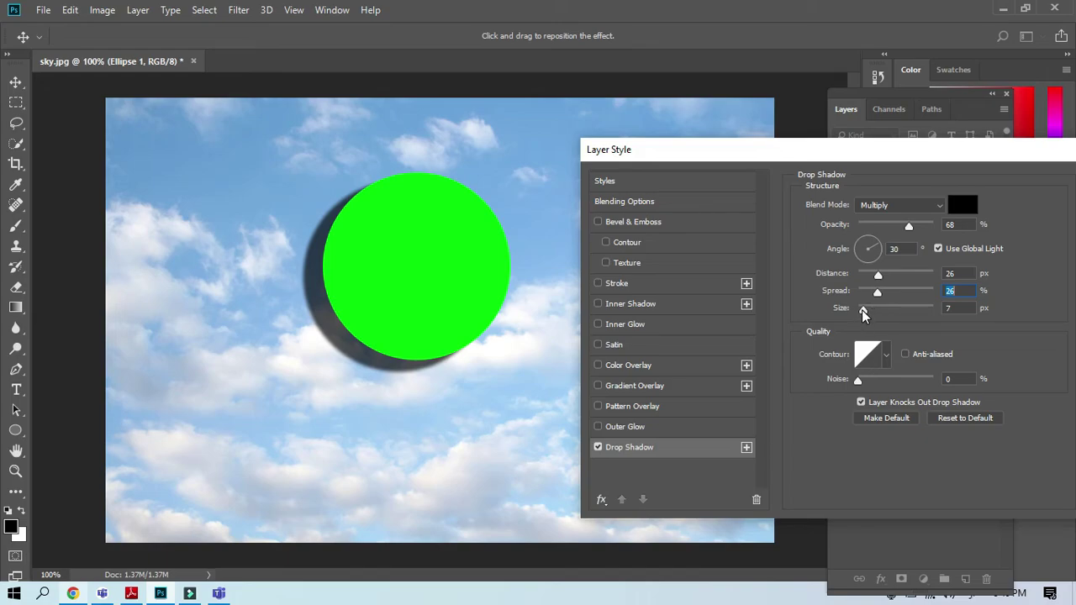
mouse_move(863, 309)
mouse_down()
mouse_move(920, 305)
mouse_move(872, 306)
mouse_up()
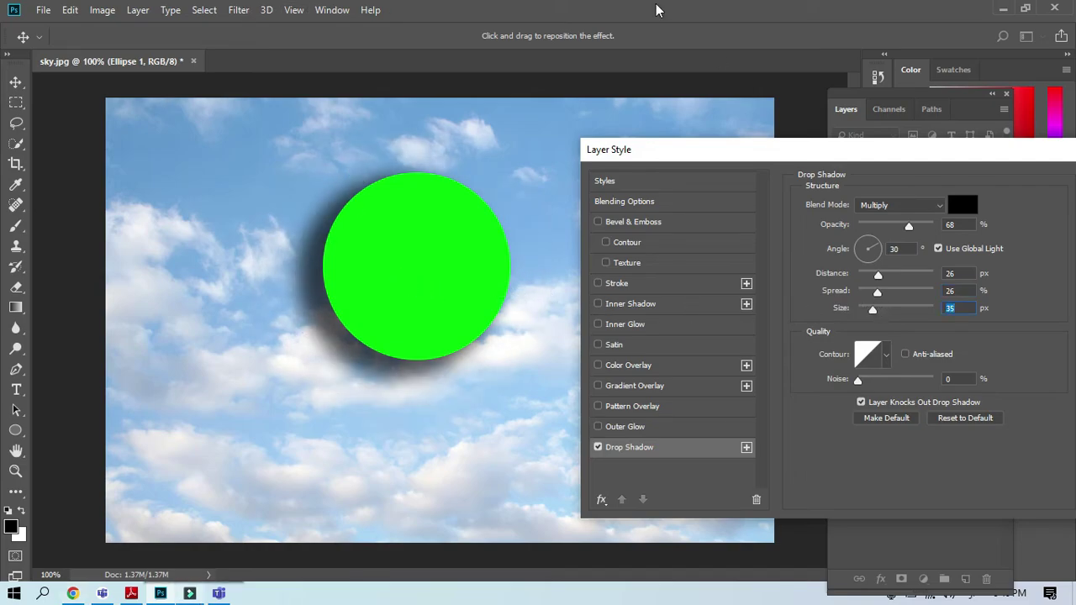
Set the drop shadow's color to red (e12f2f)
click(962, 204)
drag(454, 156, 488, 135)
click(685, 108)
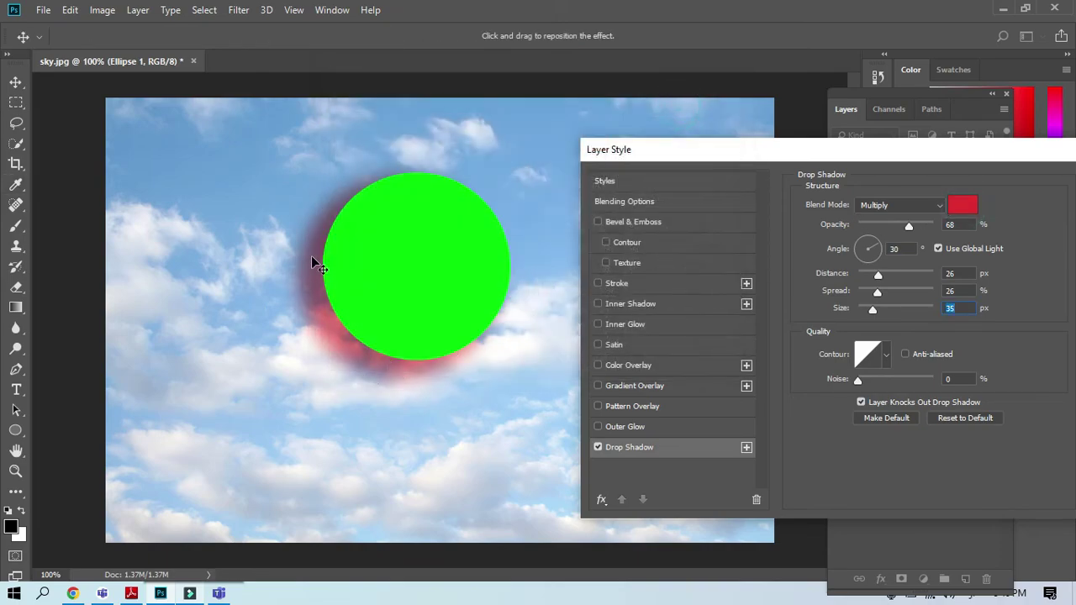
Change the drop shadow's color to blue-violet (4412c3)
click(965, 207)
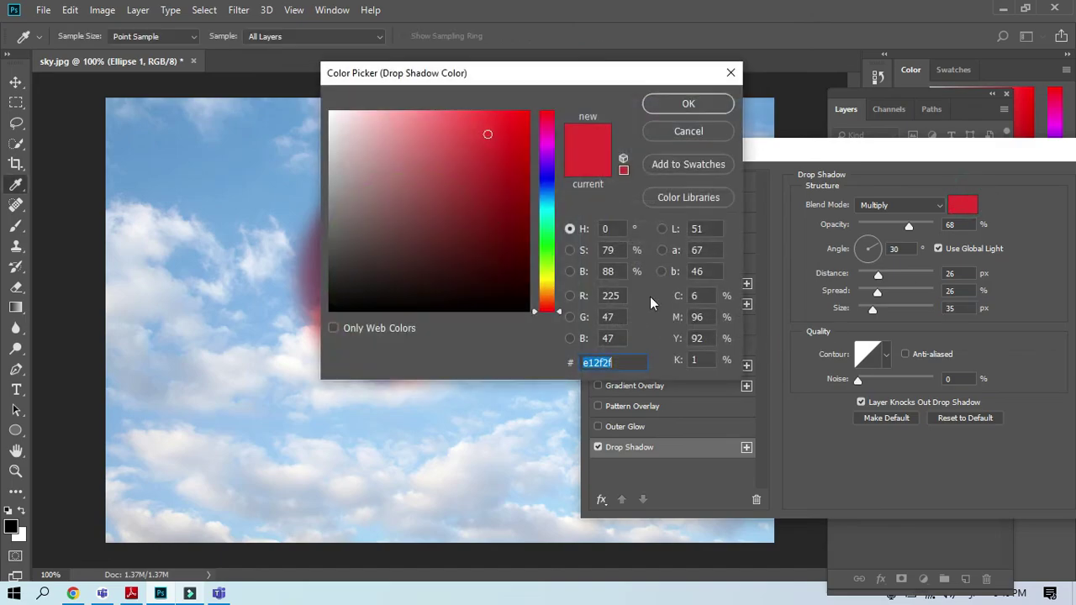
click(497, 276)
click(536, 279)
drag(549, 280, 547, 168)
click(509, 158)
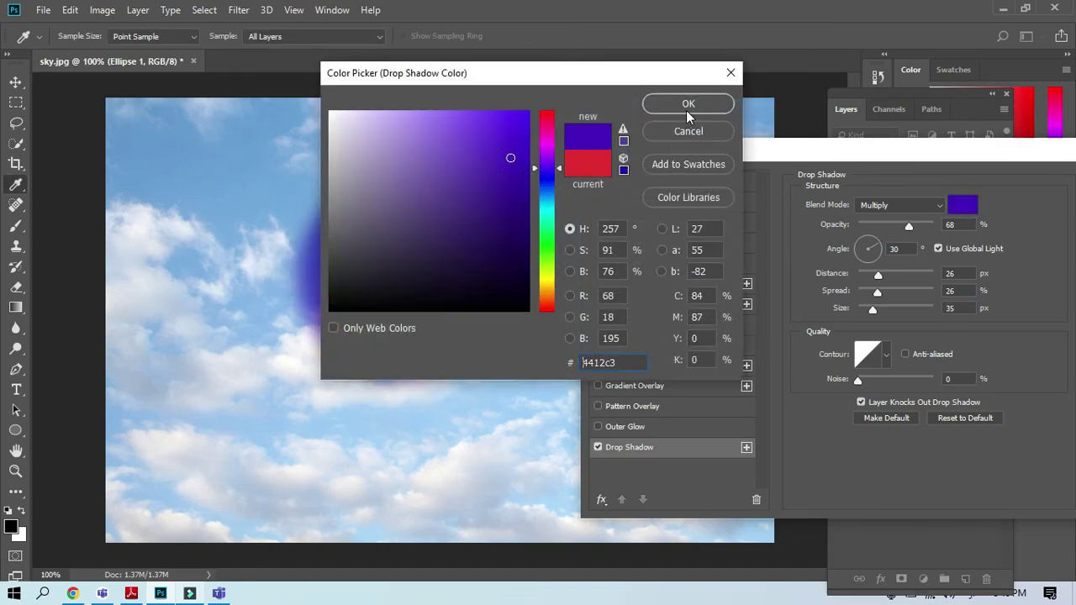
click(686, 106)
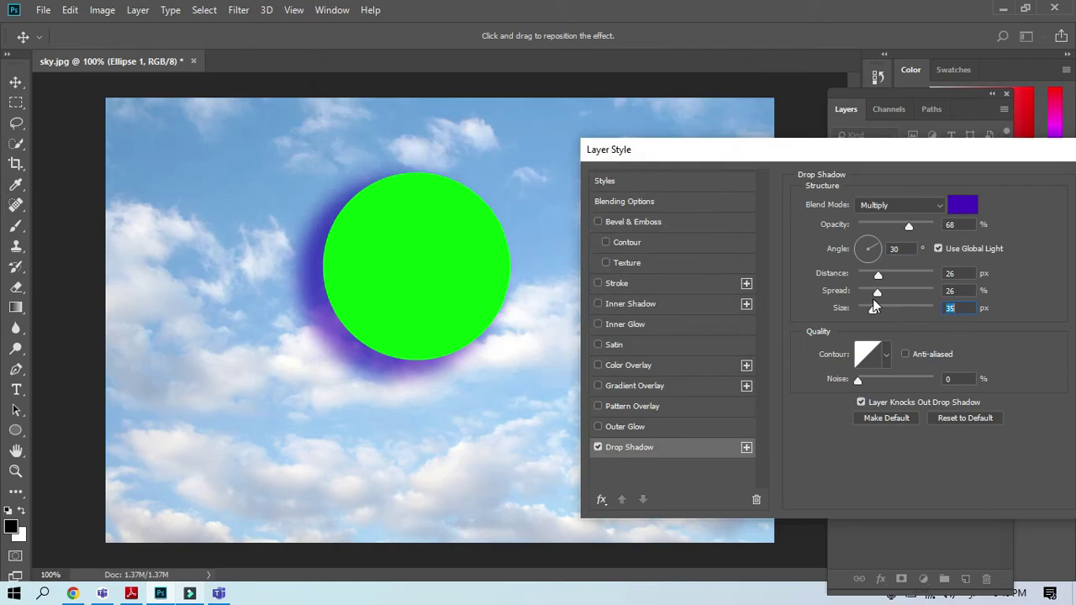
Set the shadow's spread to 0% and distance to 53 px, try an angle of 60°, and apply the style with 90°
drag(878, 296, 898, 280)
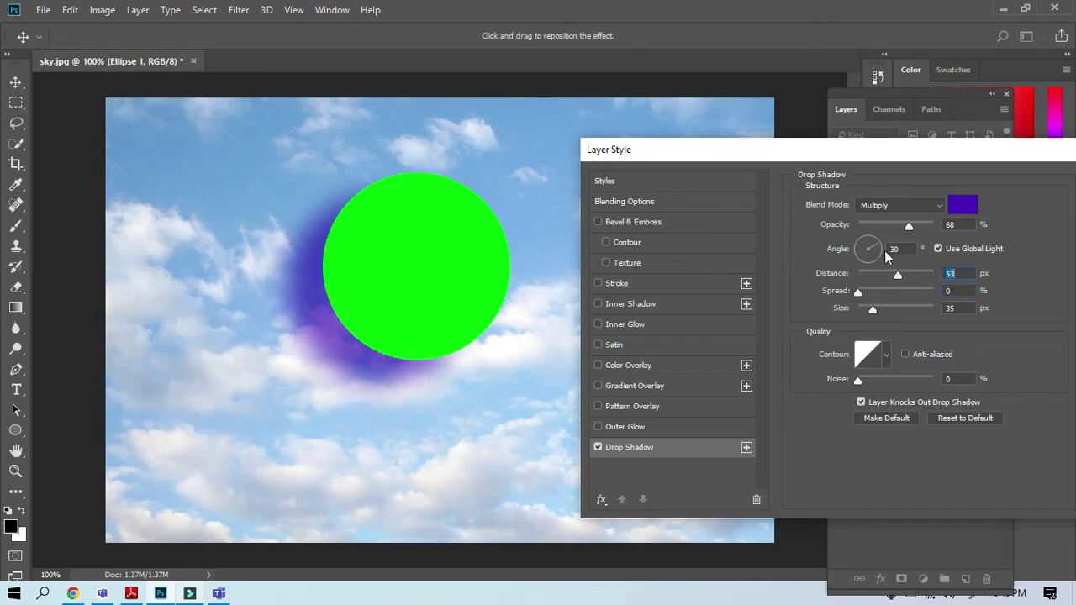
click(894, 248)
text(60)
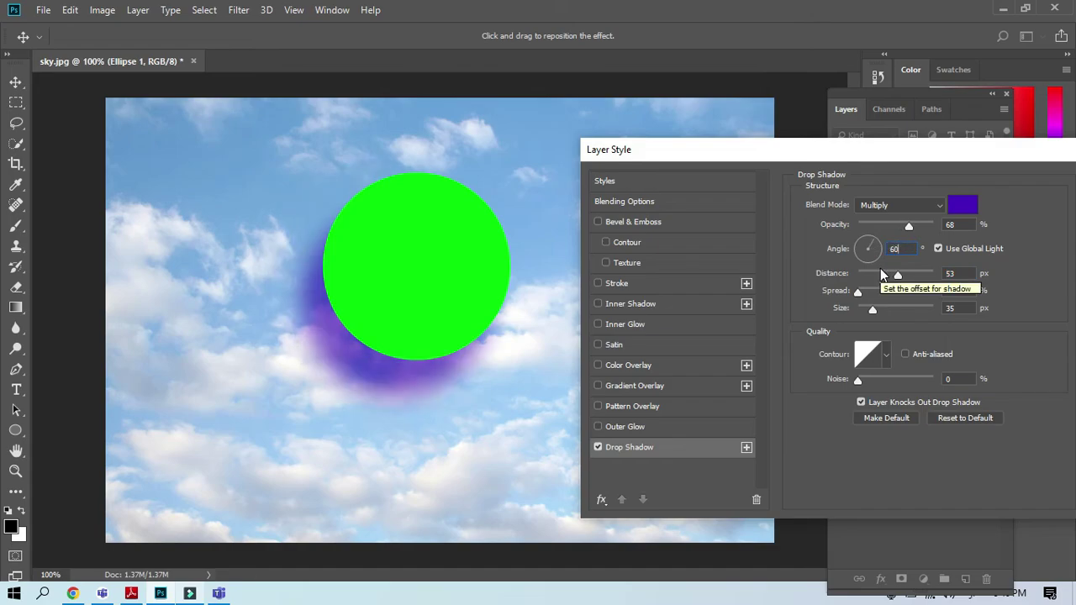
double_click(896, 248)
text(90)
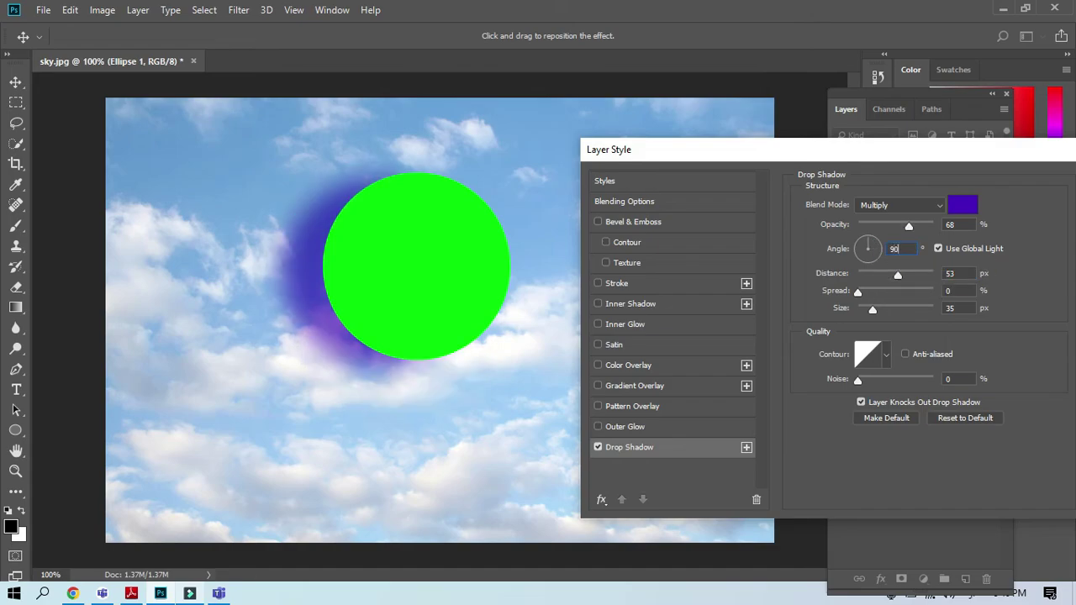
key(Return)
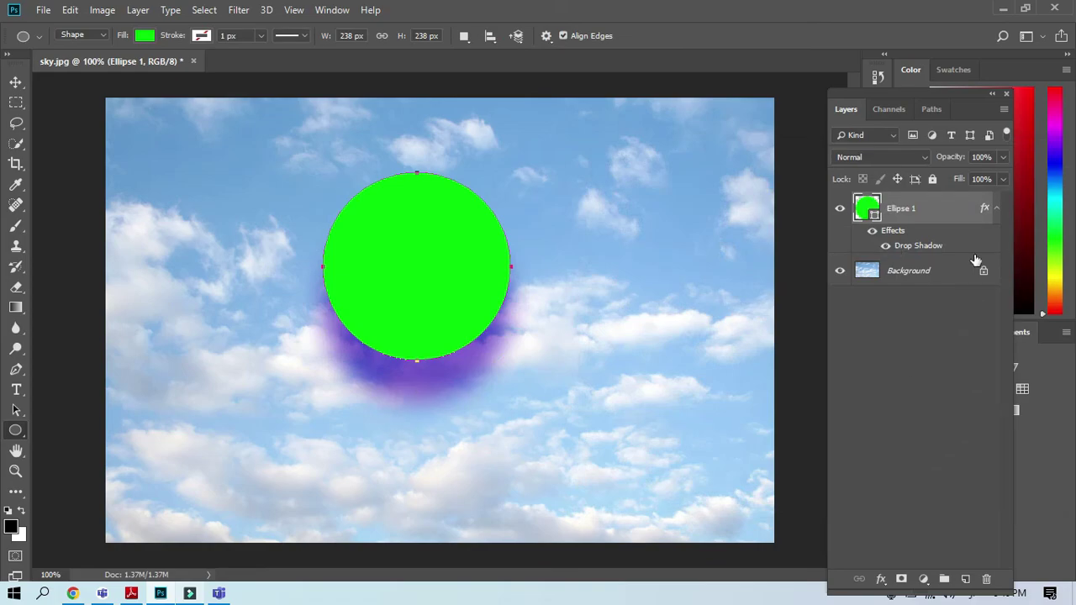
Reopen the circle layer's effects to look at the Blending Options, and leave them without changes
double_click(892, 230)
drag(804, 160, 866, 213)
drag(772, 202, 593, 210)
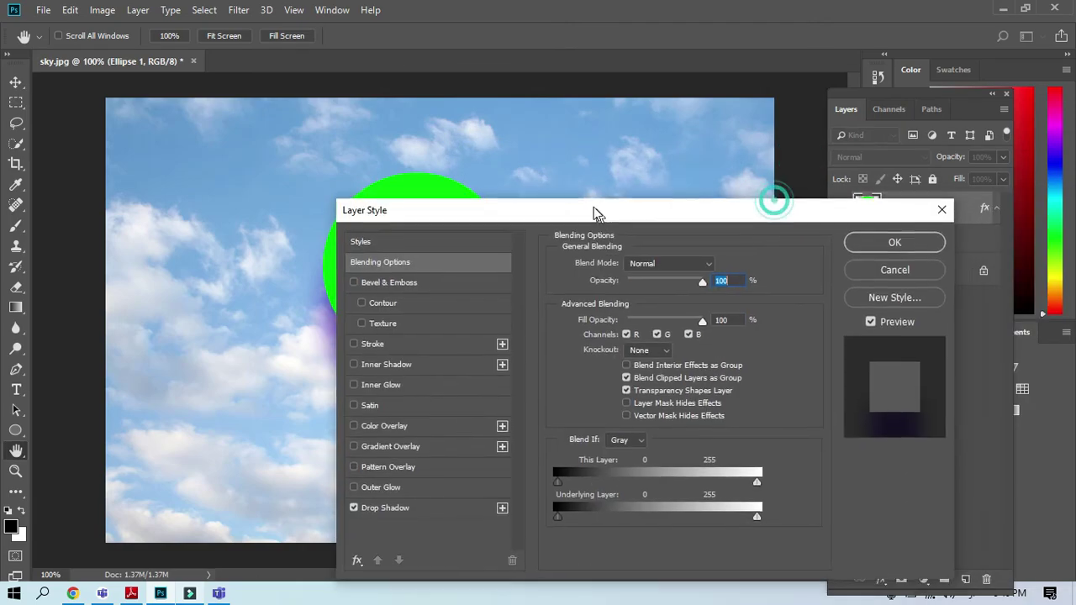
click(927, 265)
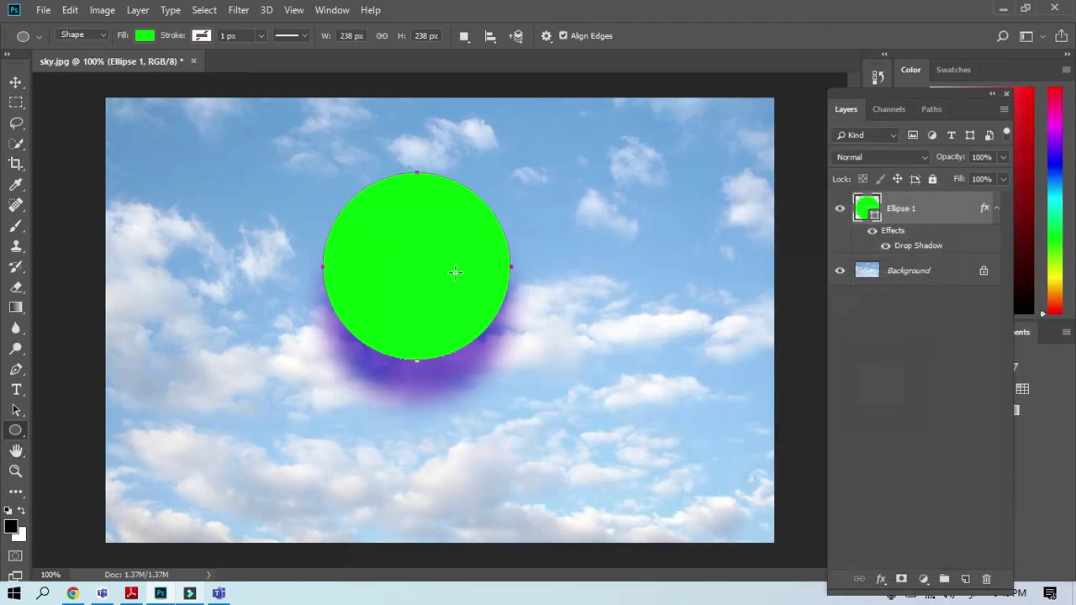
Delete the green circle's layer and draw a rounded square about 178 px wide with 10 px corner radii on the sky
drag(955, 212, 986, 578)
click(946, 404)
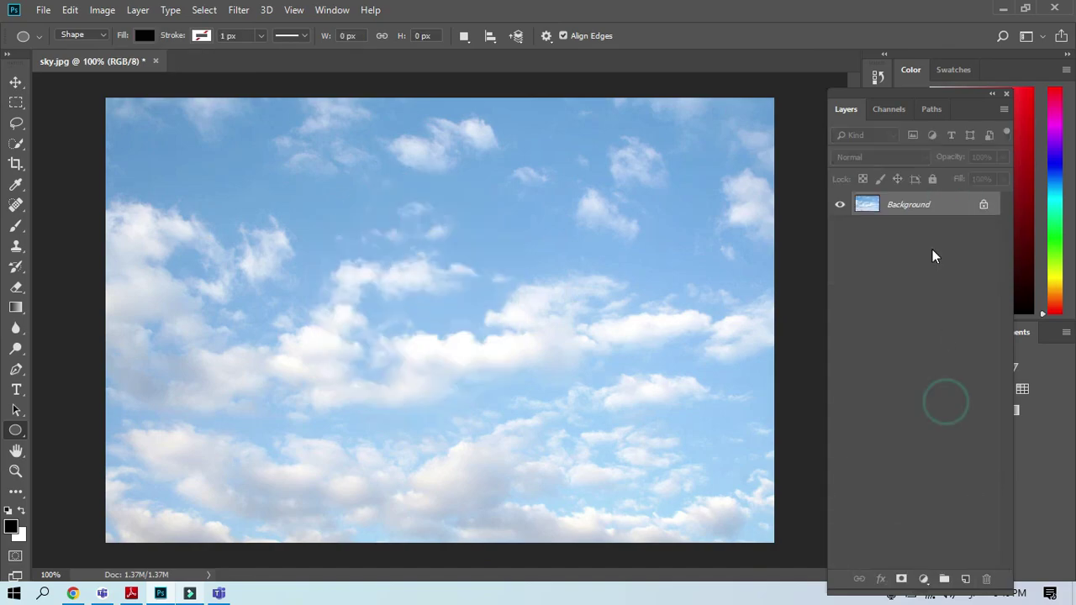
right_click(15, 431)
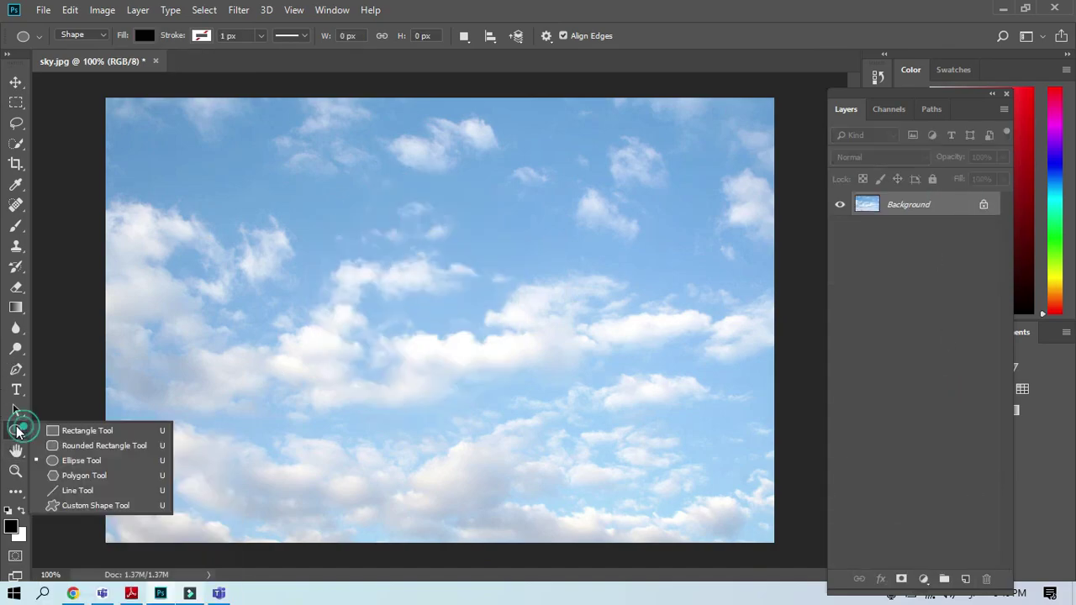
click(75, 447)
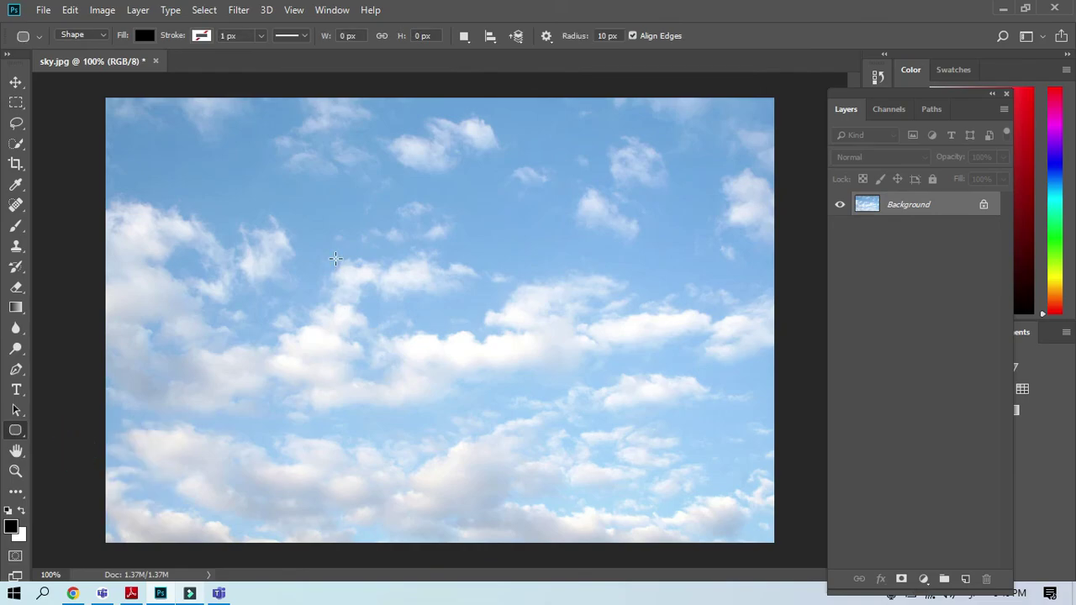
drag(331, 256, 471, 395)
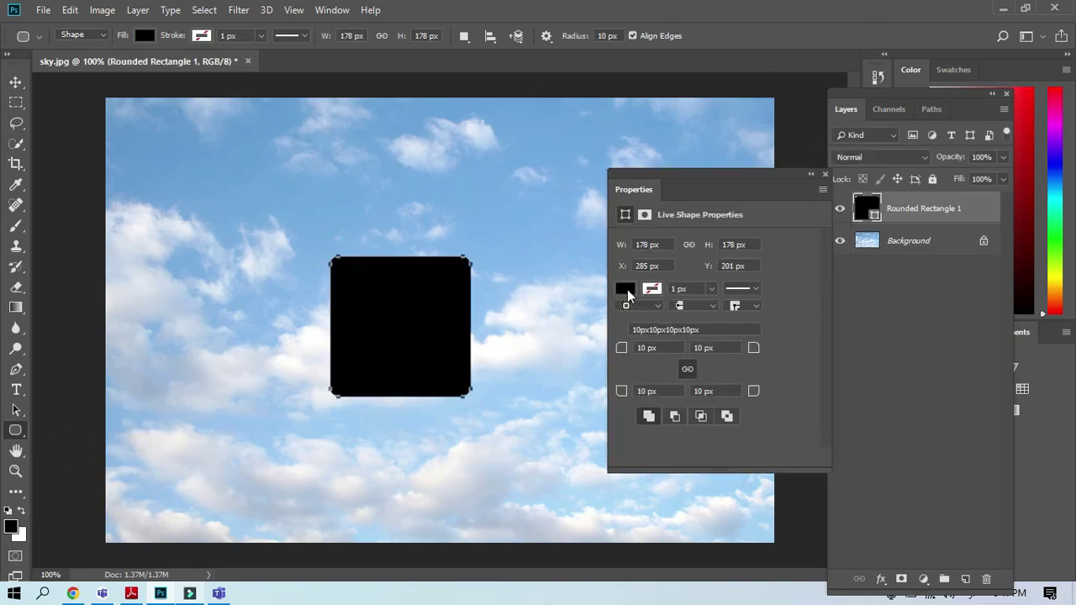
Fill the rounded square with dark blue, dismissing the dialog for creating another rounded rectangle
click(625, 289)
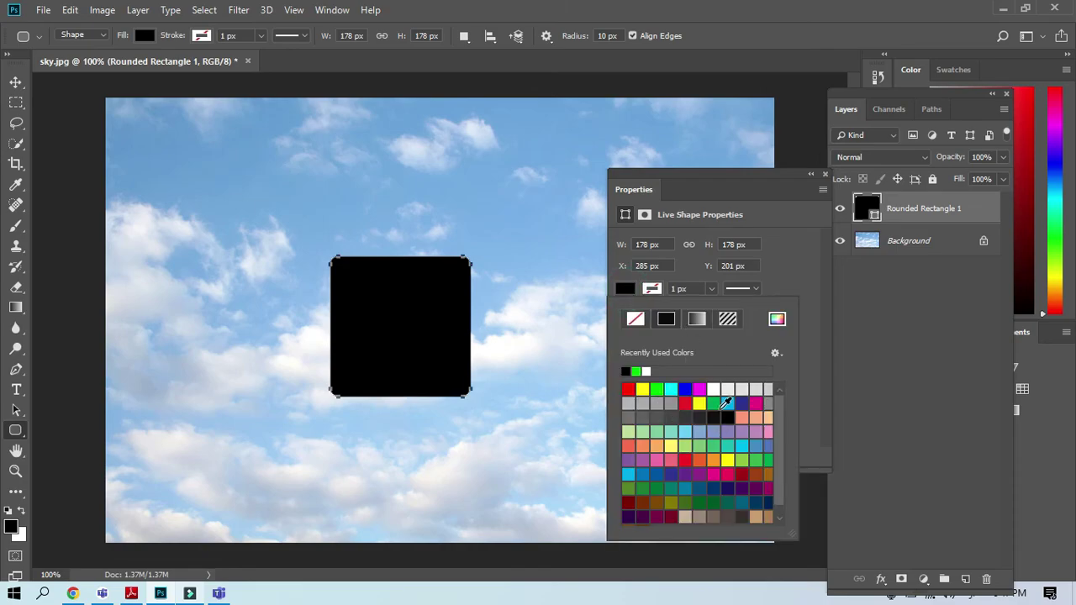
click(741, 403)
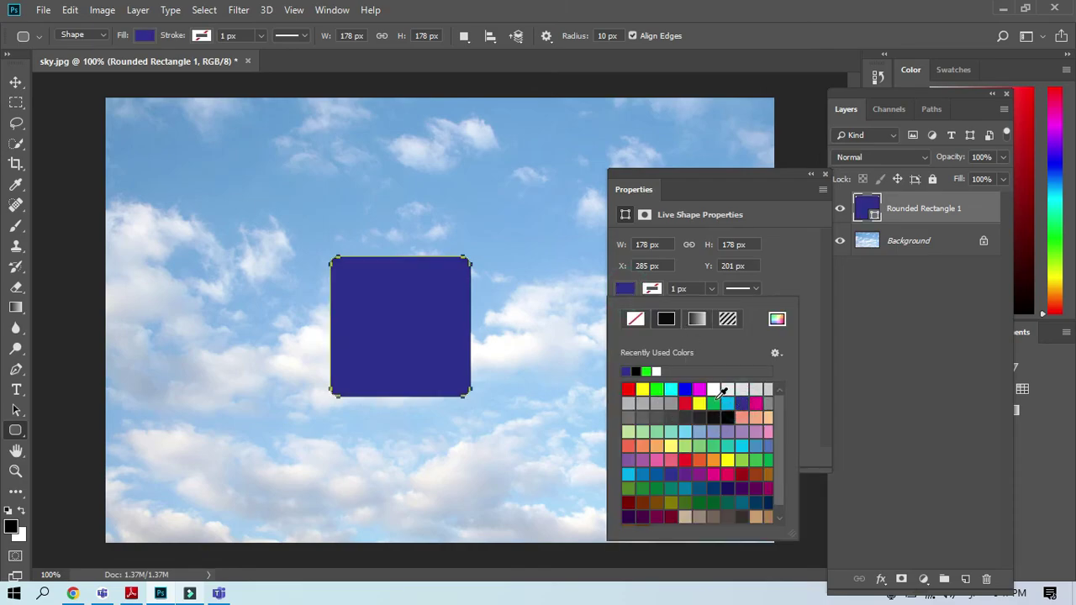
click(528, 311)
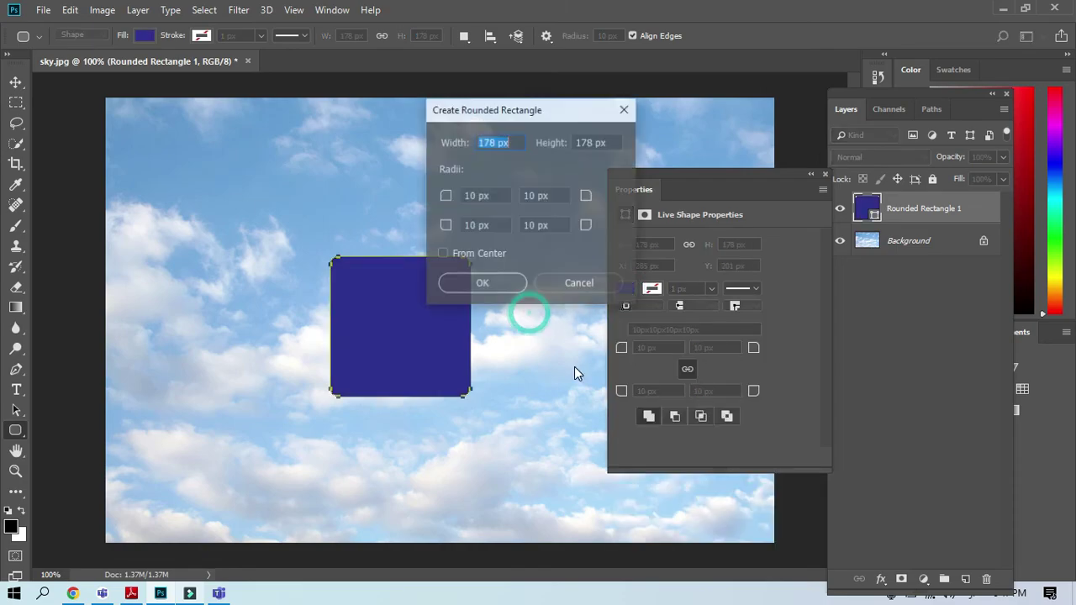
click(635, 107)
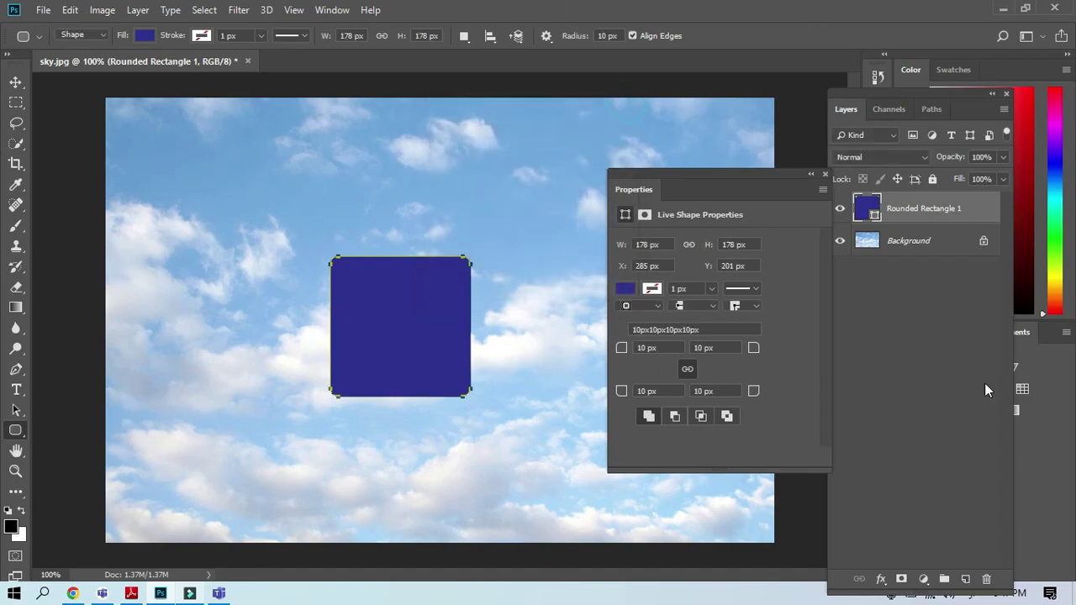
Try an Outer Glow style on the dark blue rounded square and set its noise to 26%
click(888, 583)
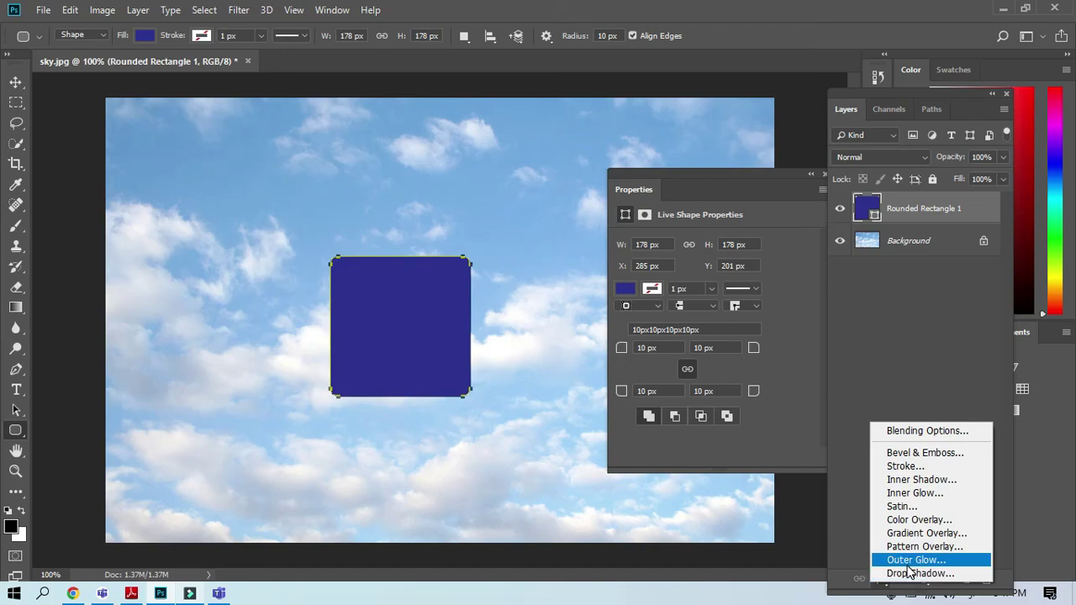
click(909, 561)
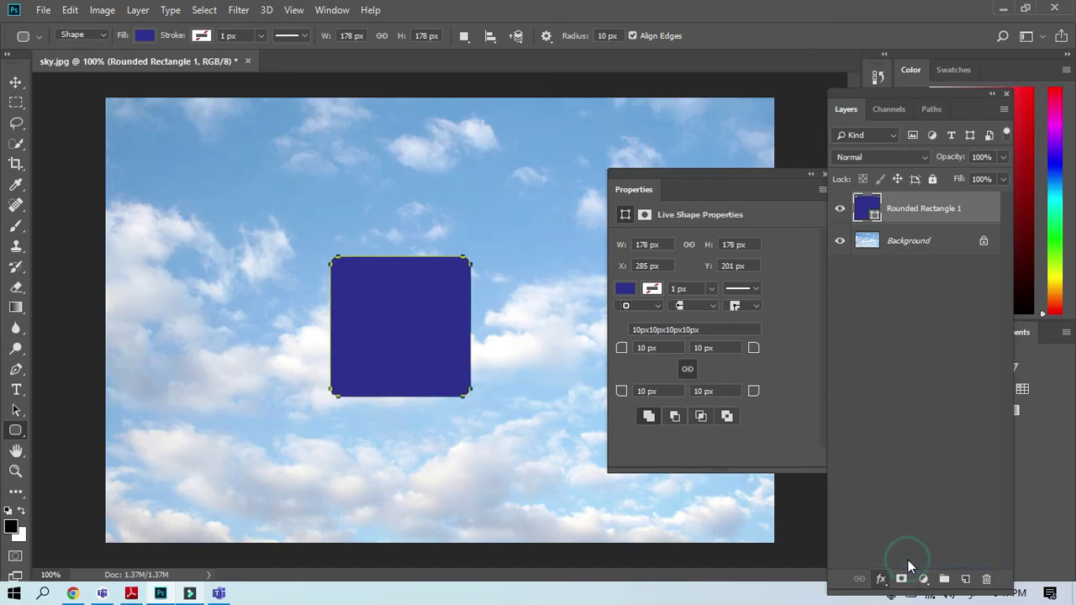
drag(629, 216, 849, 103)
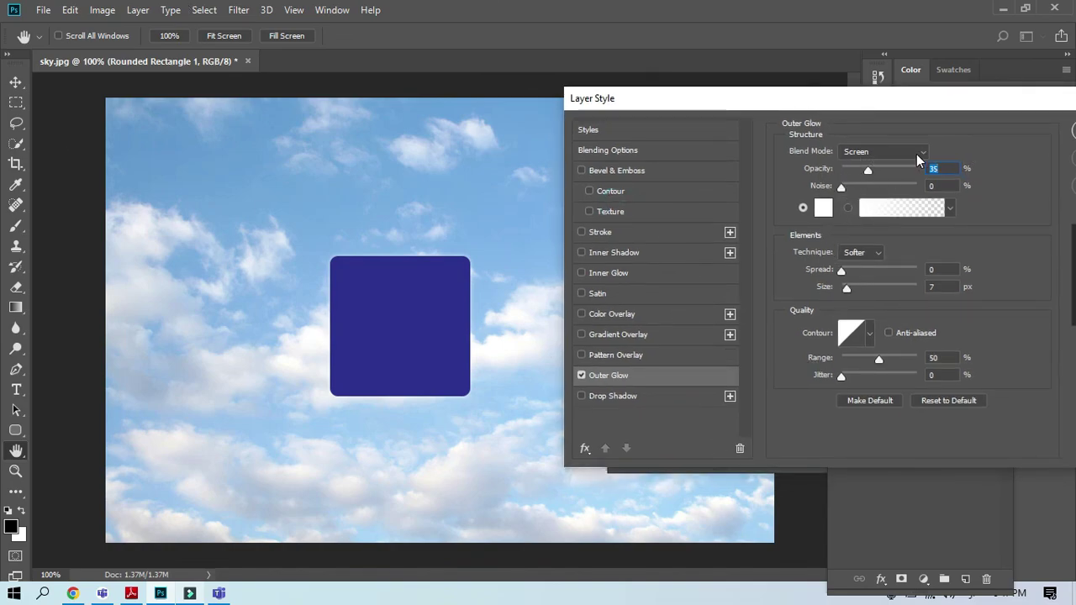
drag(838, 185, 861, 206)
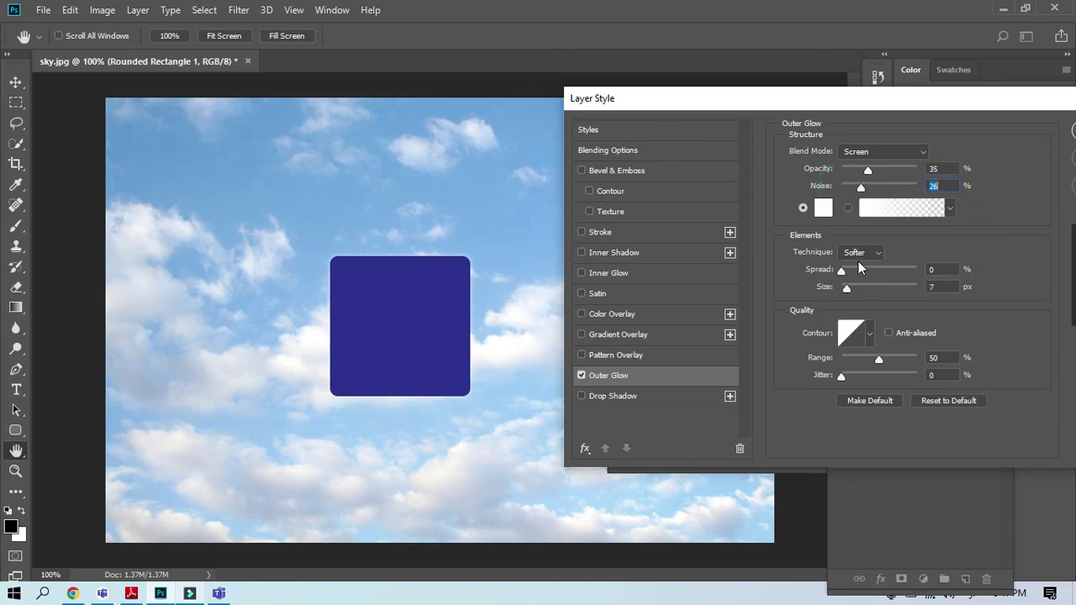
Give the outer glow the black-to-white gradient and set its spread to 80%
click(950, 209)
click(874, 241)
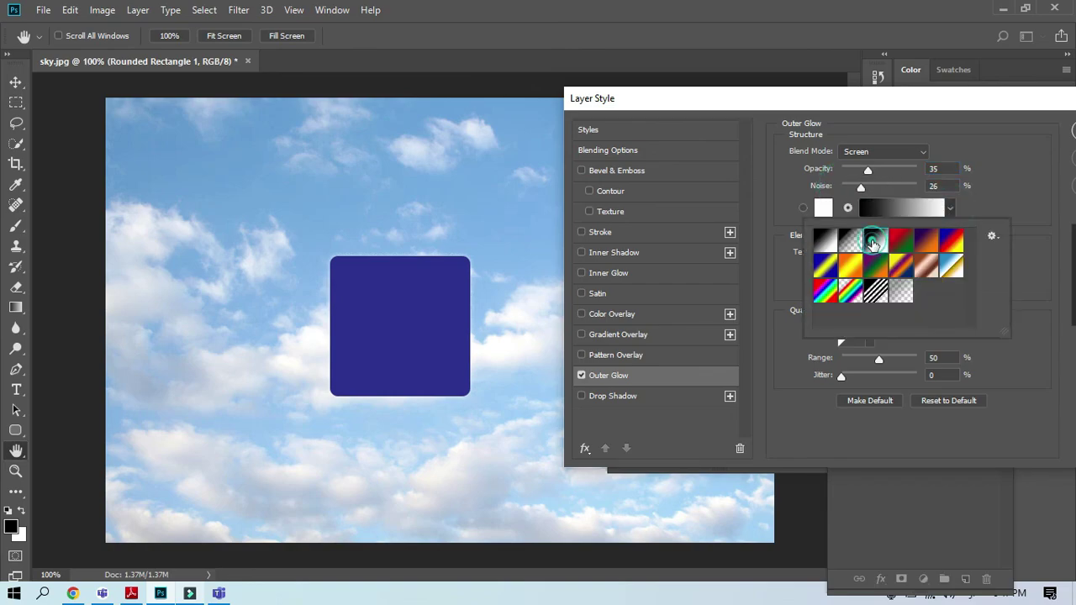
click(1016, 192)
drag(843, 270, 911, 278)
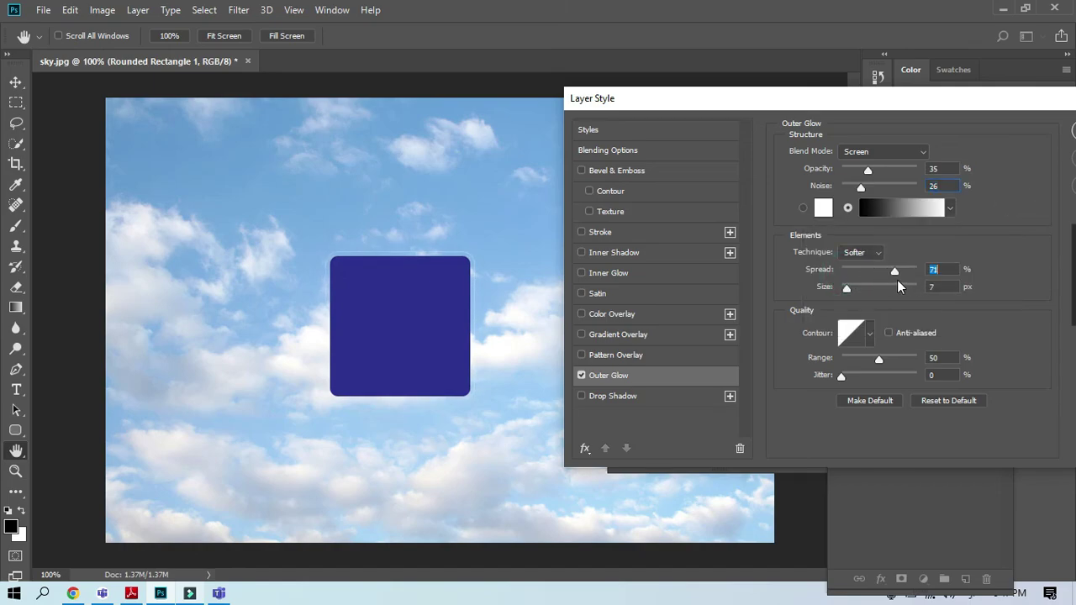
Change the outer glow to solid dark red #8f1c1c and raise its opacity and noise to 100%
click(822, 208)
click(490, 199)
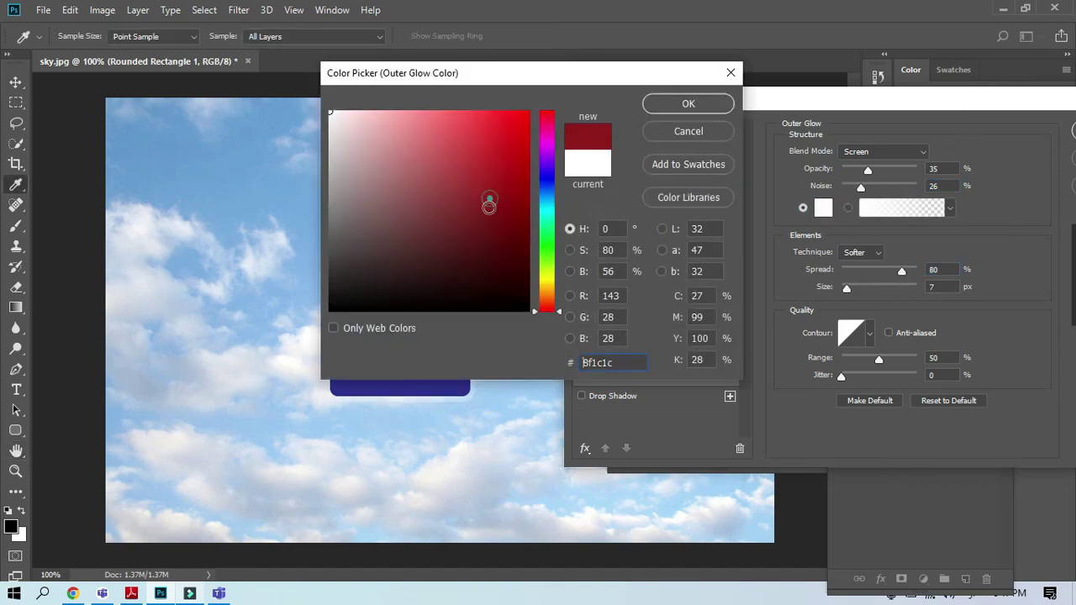
click(661, 108)
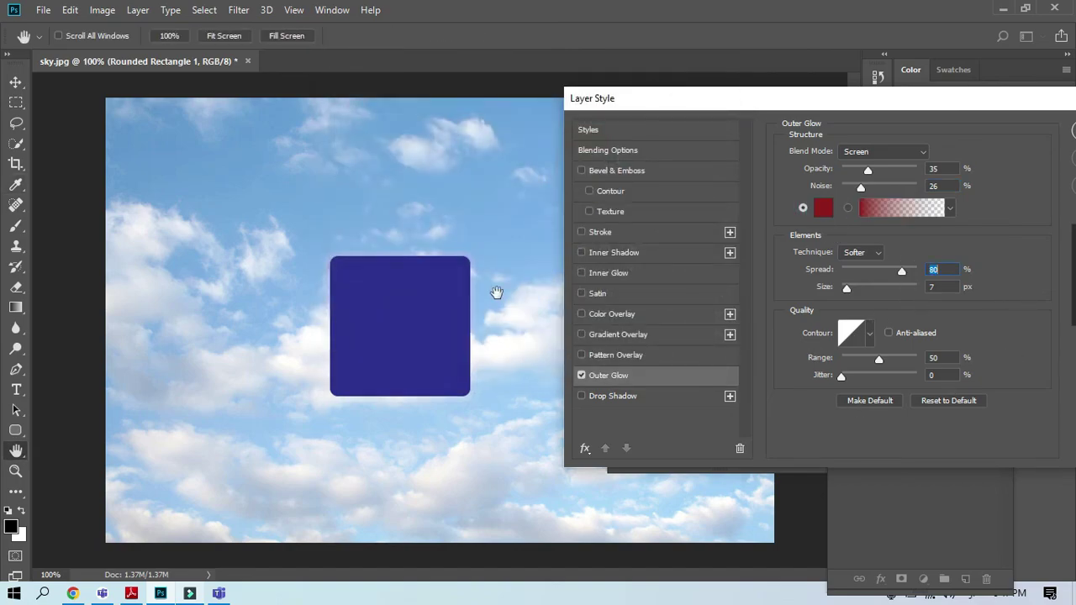
drag(858, 188, 930, 183)
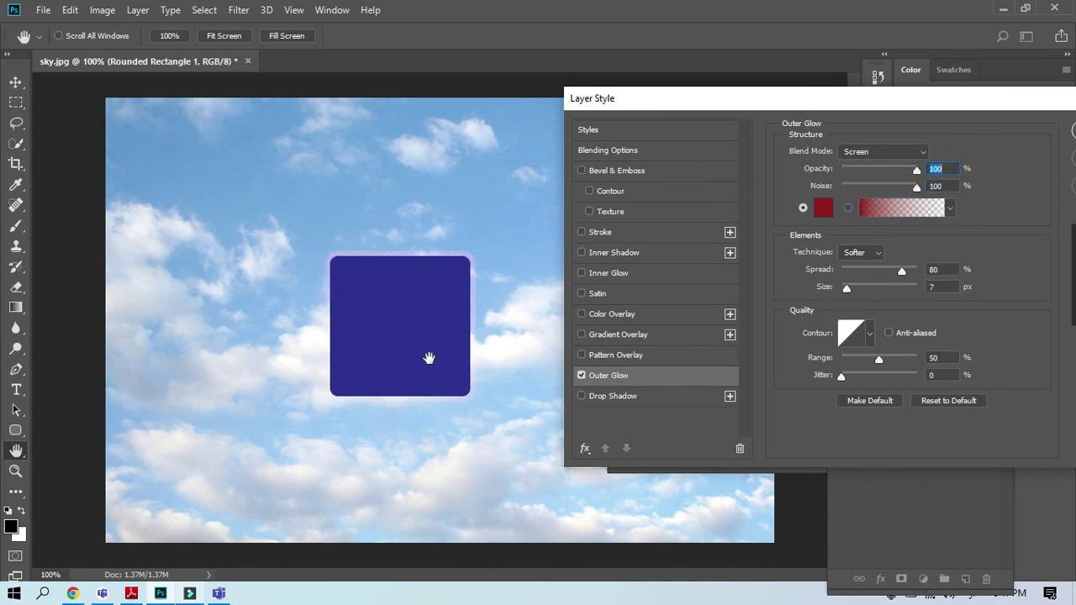
Try the Darker Color, Linear Burn and Lighten blend modes on the outer glow, ending with Overlay
click(897, 152)
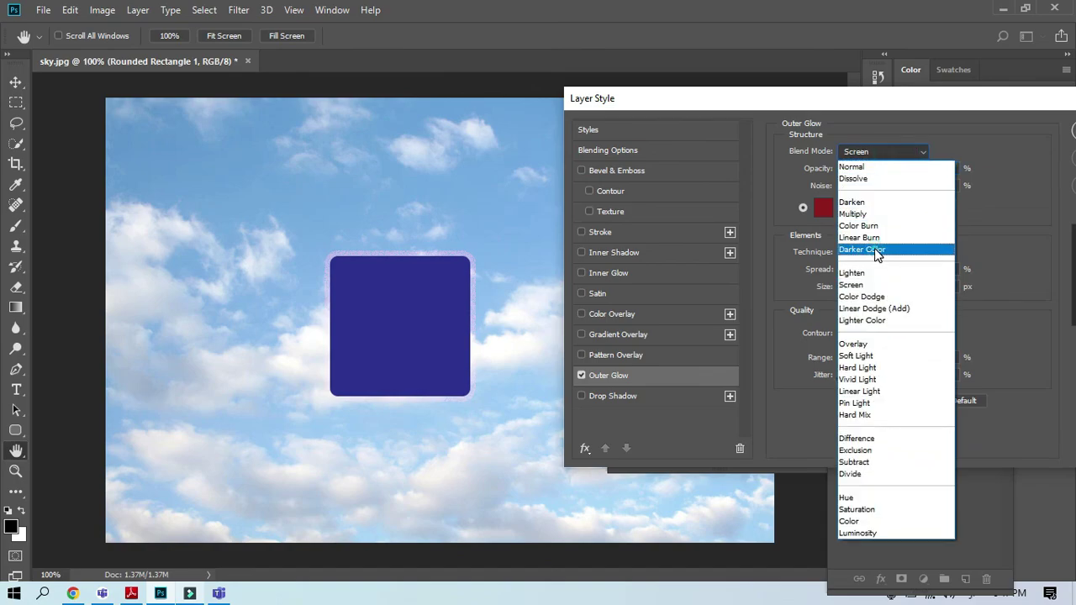
click(874, 248)
click(894, 151)
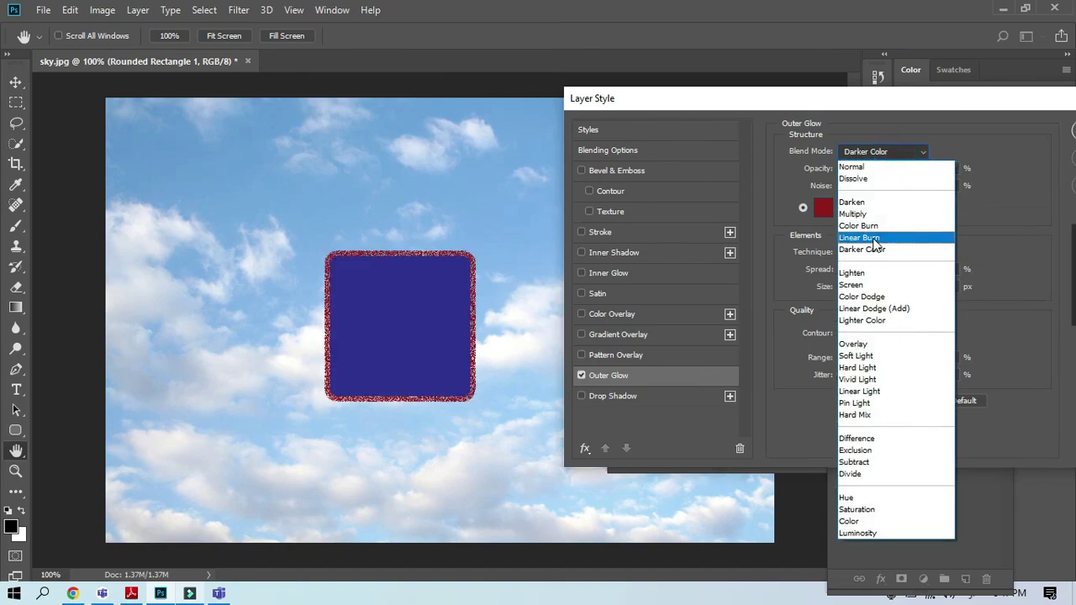
click(874, 239)
click(884, 151)
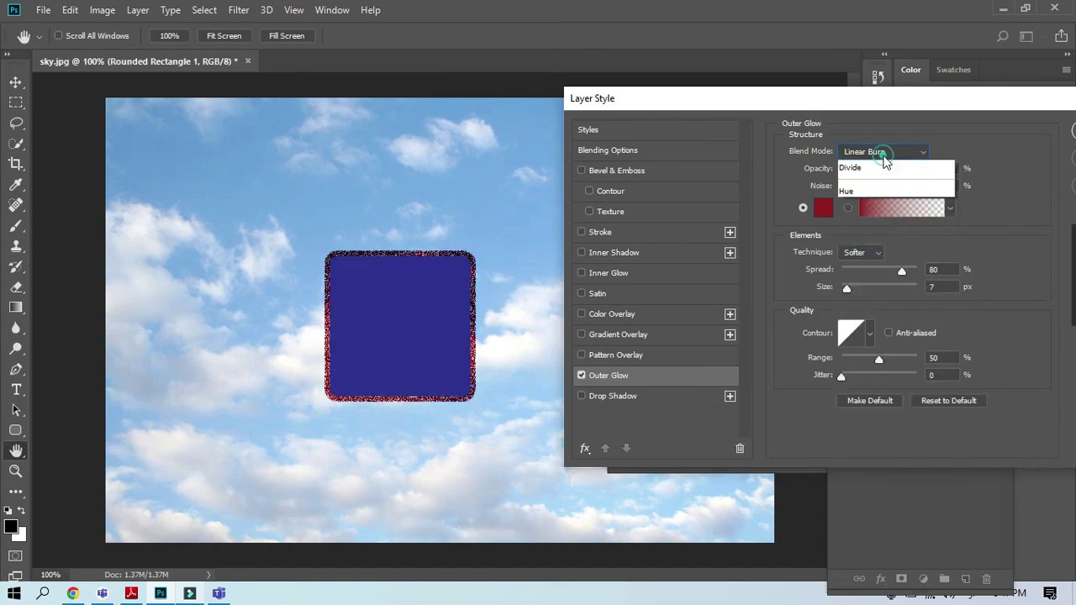
click(855, 276)
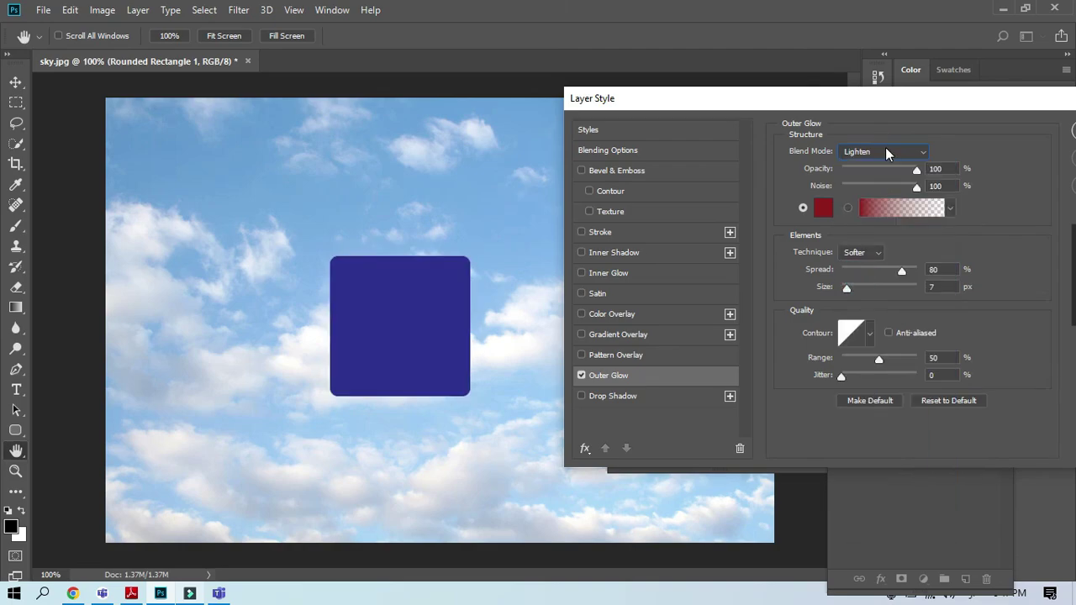
click(884, 152)
click(867, 347)
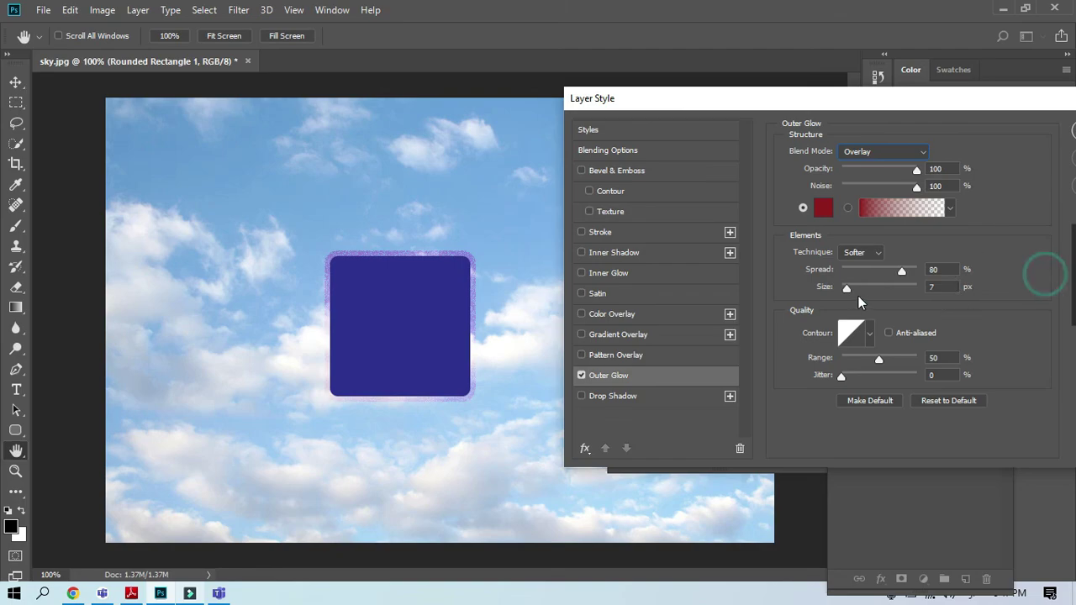
Try a glow size of 144 px, and close the layer style settings without applying them
drag(845, 286, 887, 301)
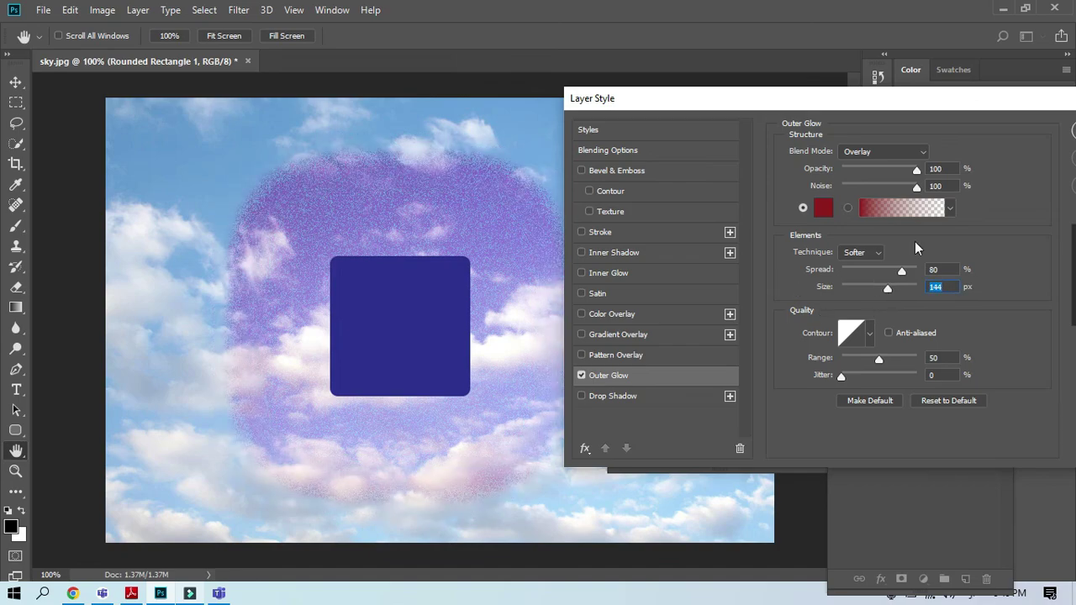
drag(1017, 95, 751, 134)
click(902, 135)
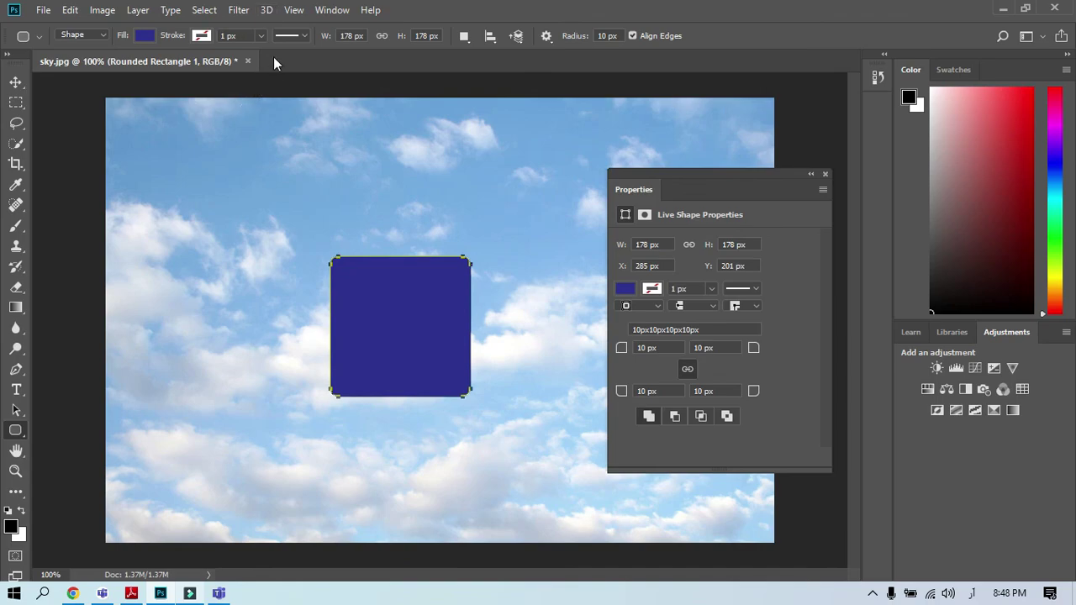
Close the sky.jpg document without saving its changes
click(248, 62)
click(532, 231)
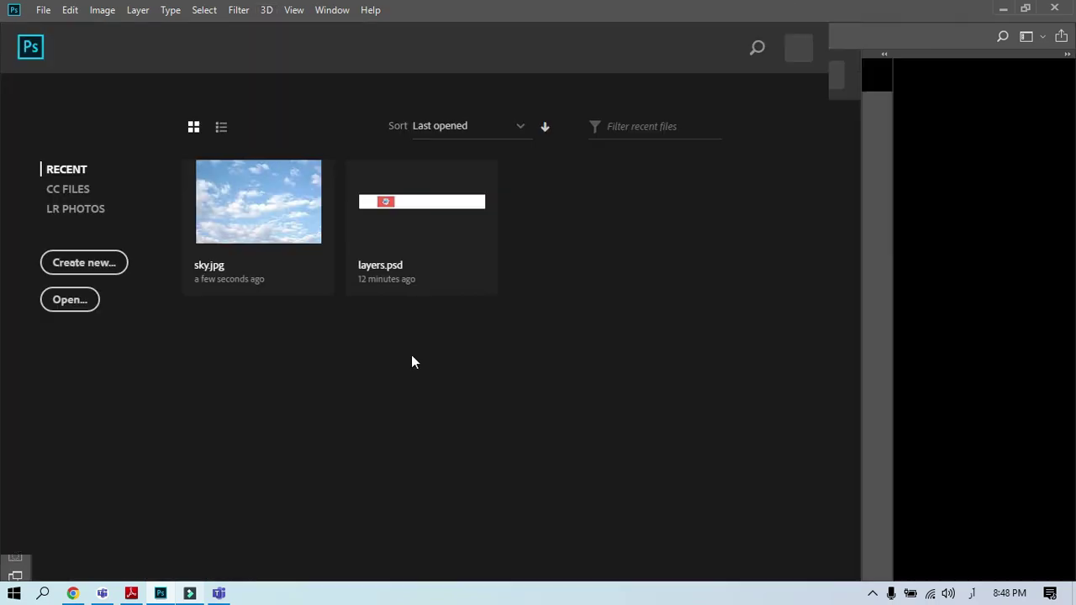